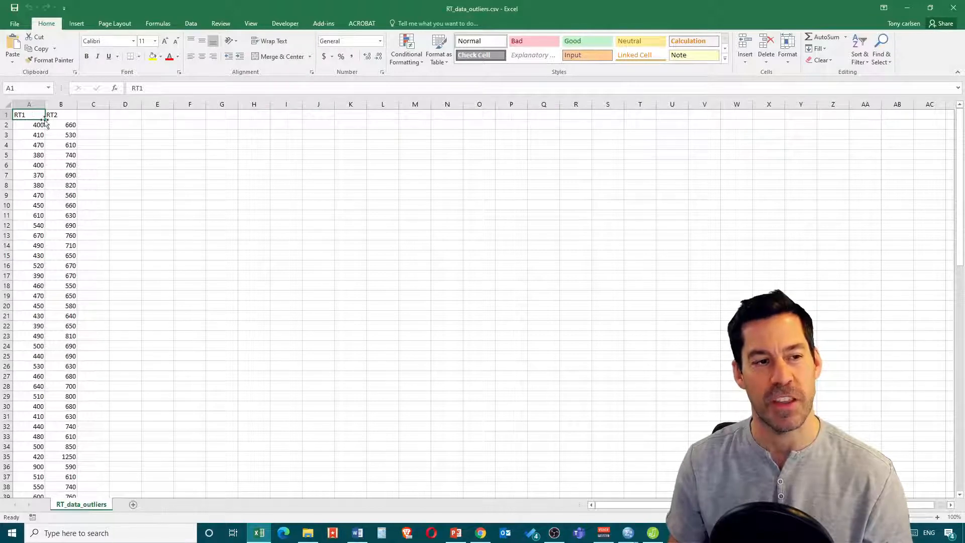
Step: Open the Descriptive Statistics analysis tool and set its input range to A1:B57, covering the RT1 and RT2 columns
click(60, 118)
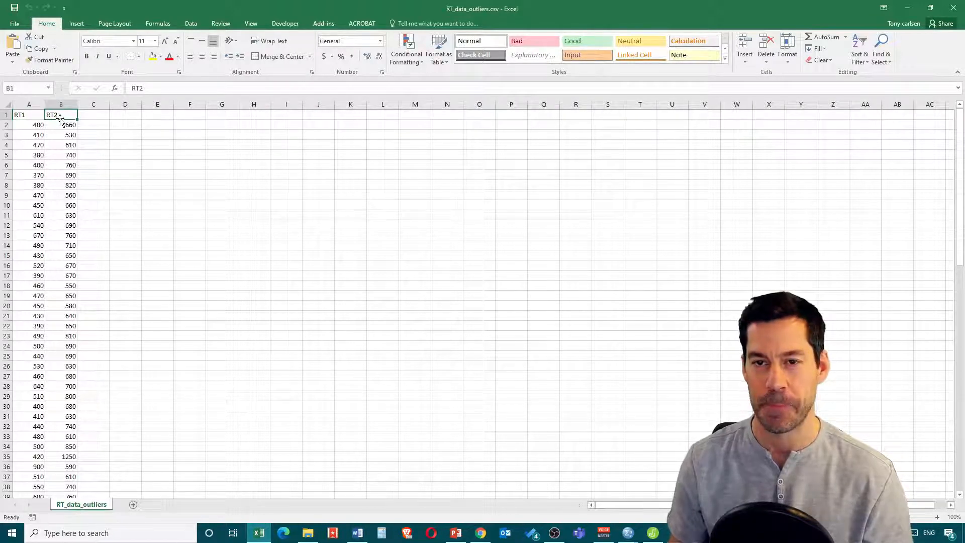
key(Left)
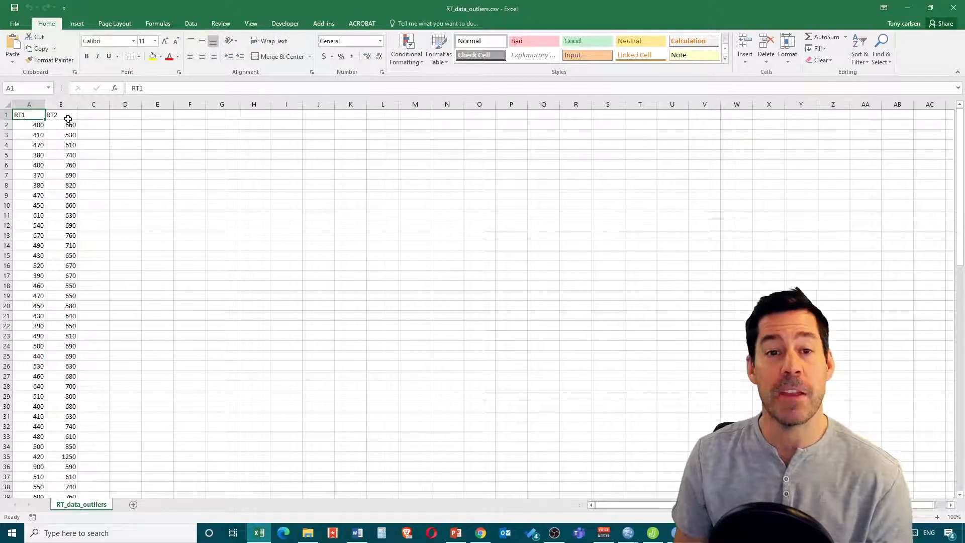
click(192, 25)
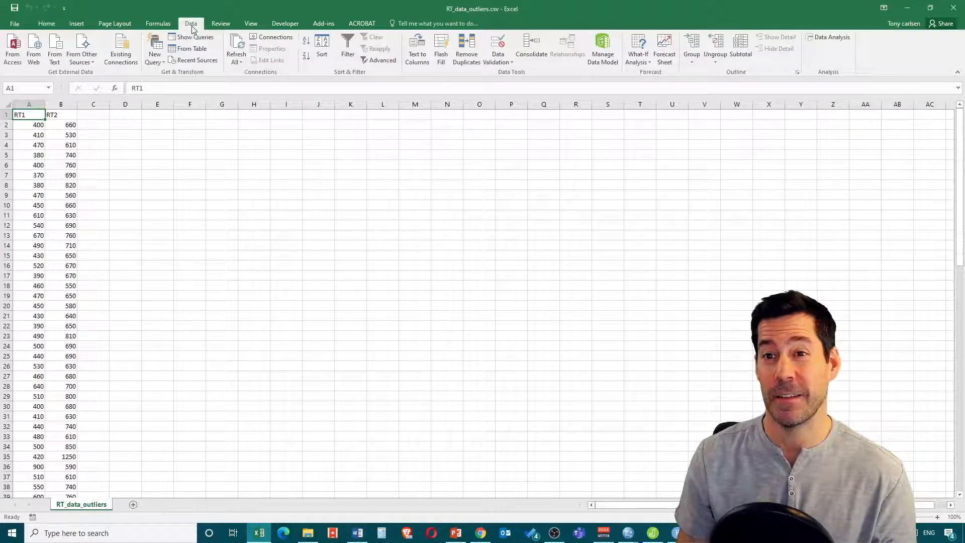
click(827, 39)
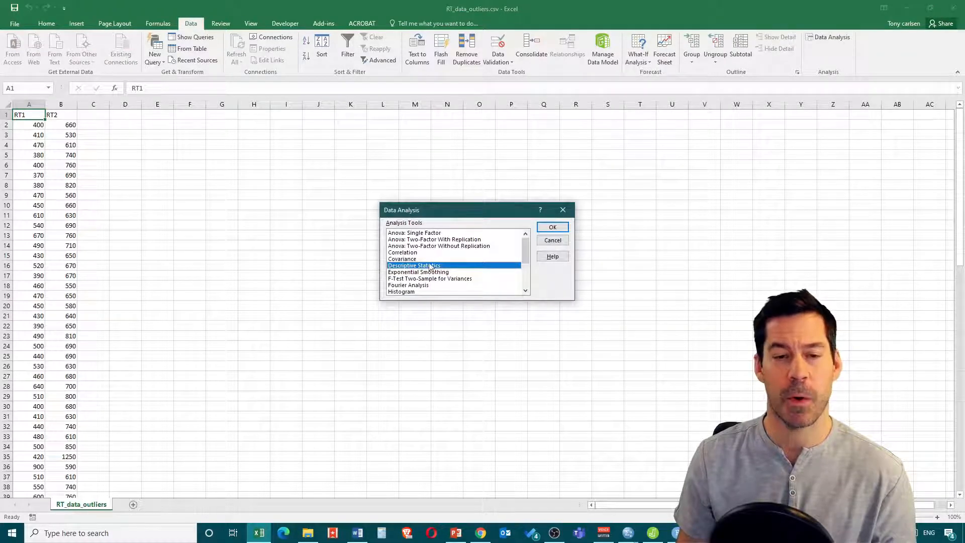
click(551, 228)
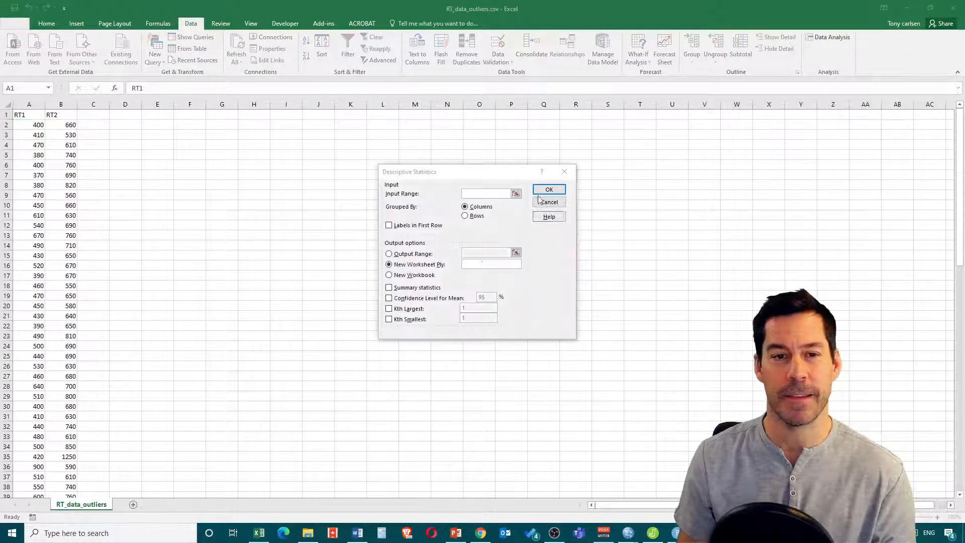
drag(513, 178, 542, 128)
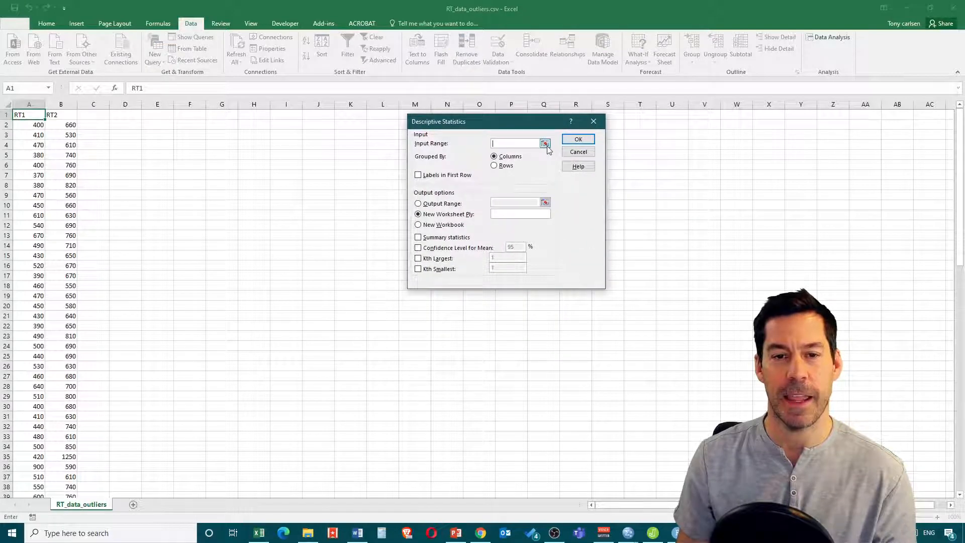
click(545, 144)
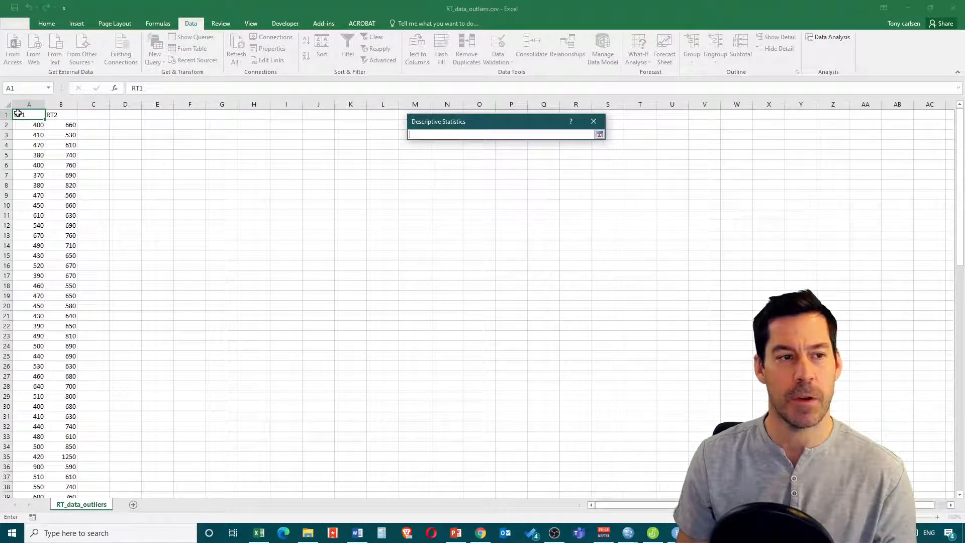
drag(17, 114, 64, 469)
click(599, 134)
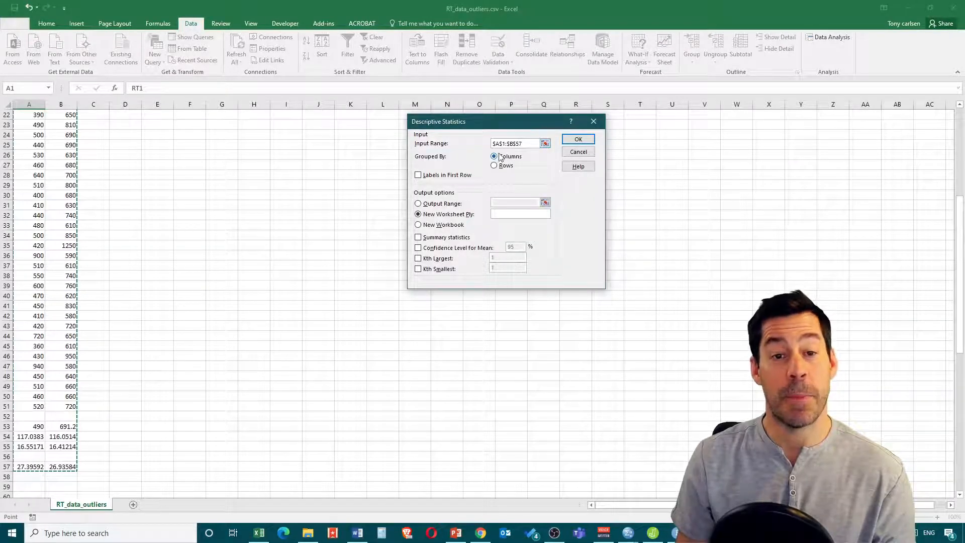
Step: Mark the labels as being in the first row, request summary statistics and generate the output on a new worksheet
click(418, 175)
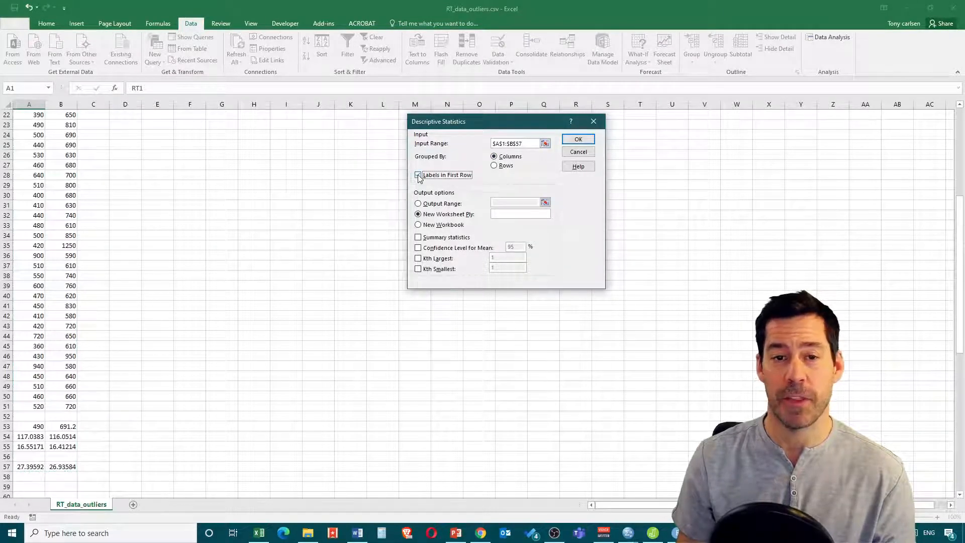
click(417, 239)
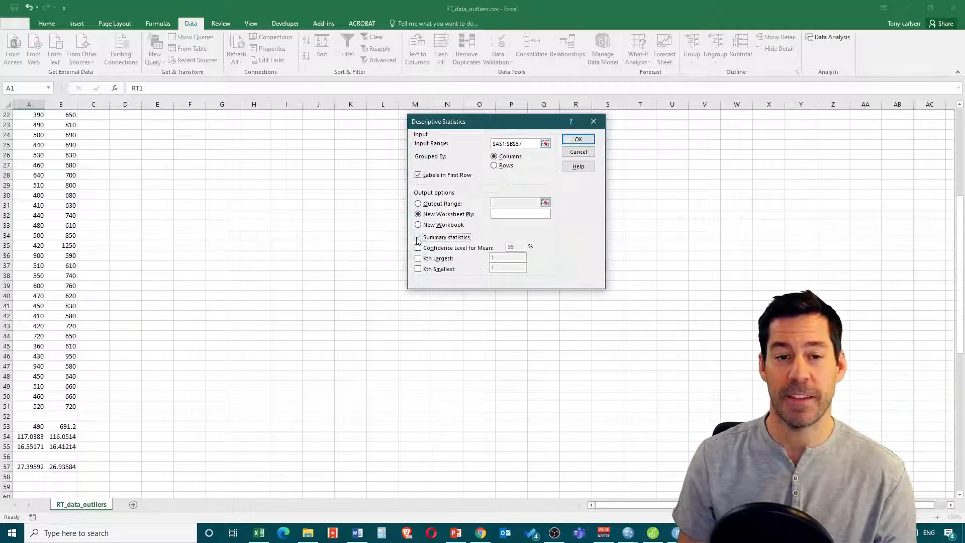
click(578, 139)
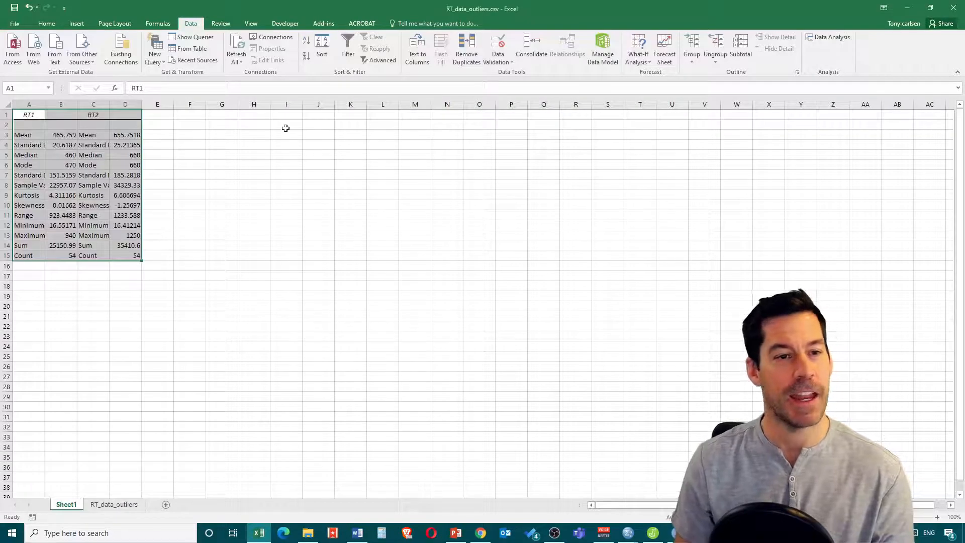
Step: Examine the kurtosis and skewness rows of the summary statistics and compare the kurtosis of RT1 and RT2
click(191, 216)
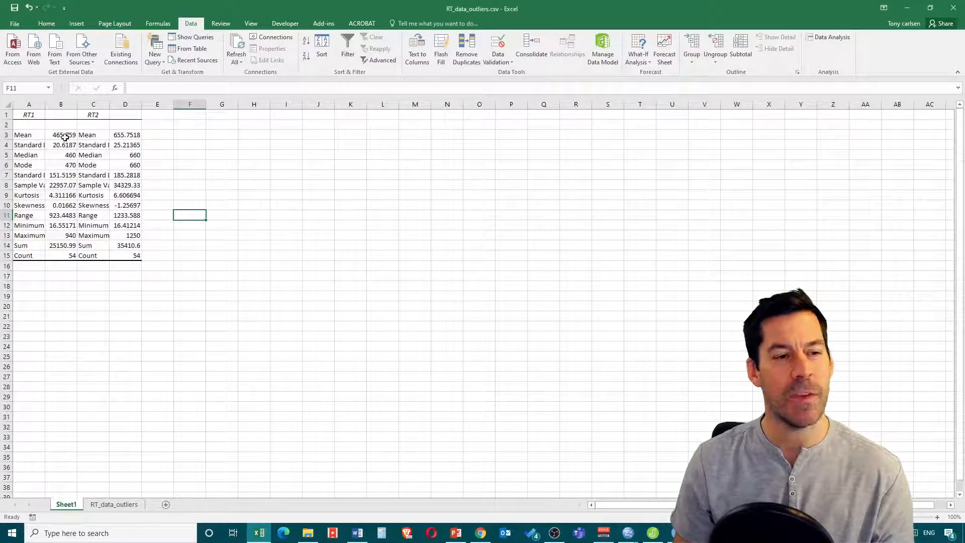
drag(6, 195, 6, 207)
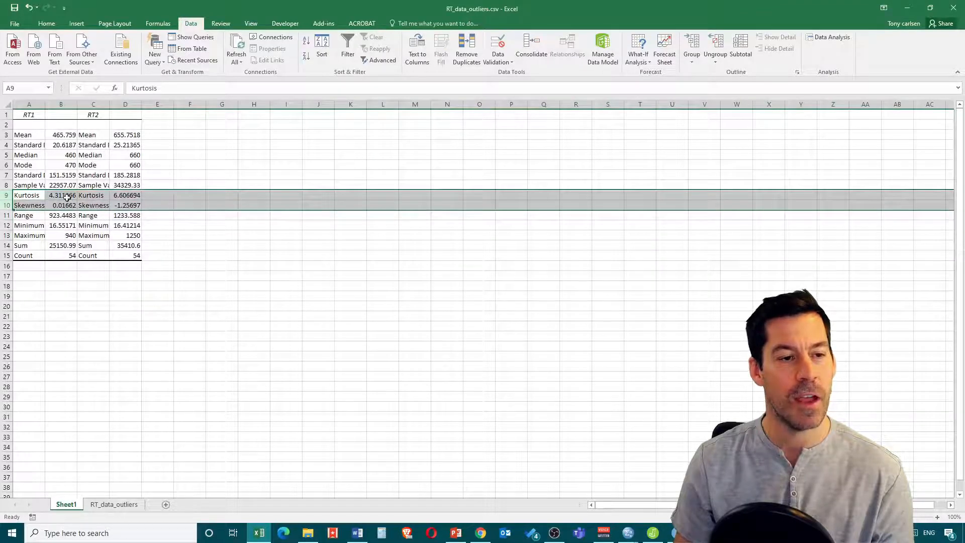
click(62, 197)
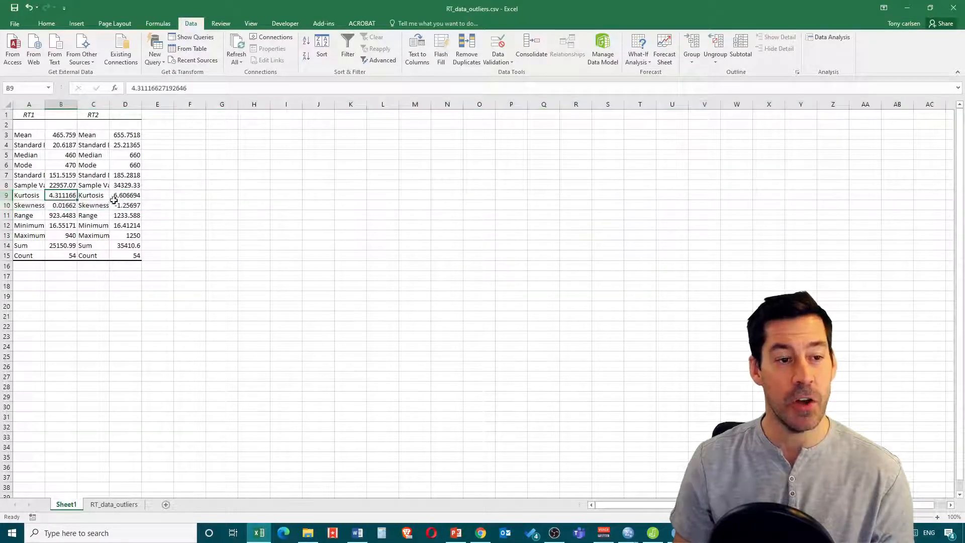
click(126, 196)
click(70, 197)
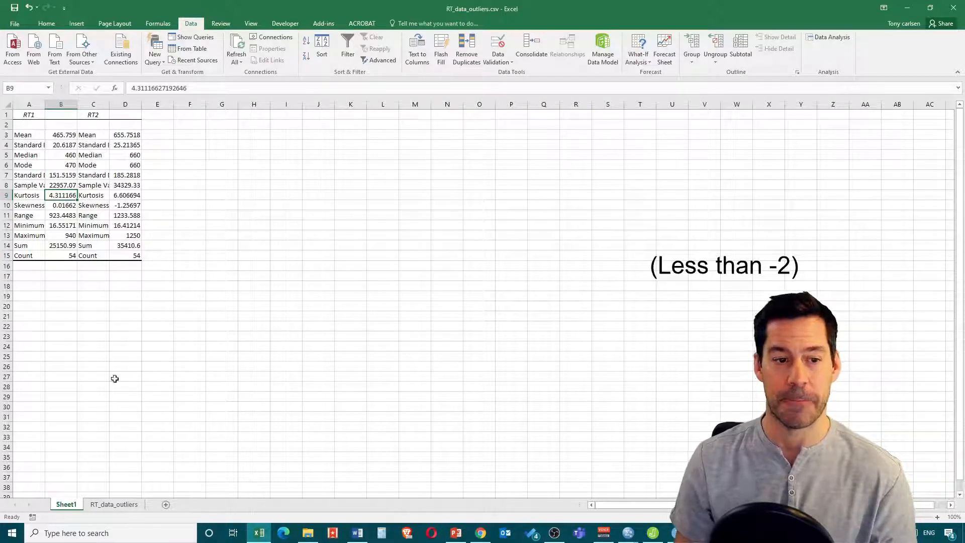
Step: Insert a box and whisker chart of the RT1 and RT2 values on the RT_data_outliers sheet, selecting the data from A2 downward
click(120, 505)
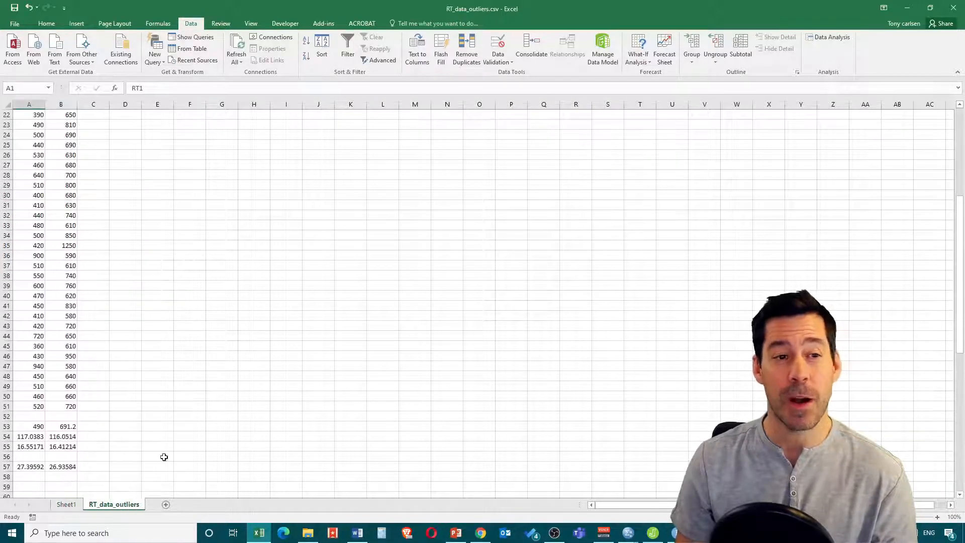
scroll(157, 340, up, 7)
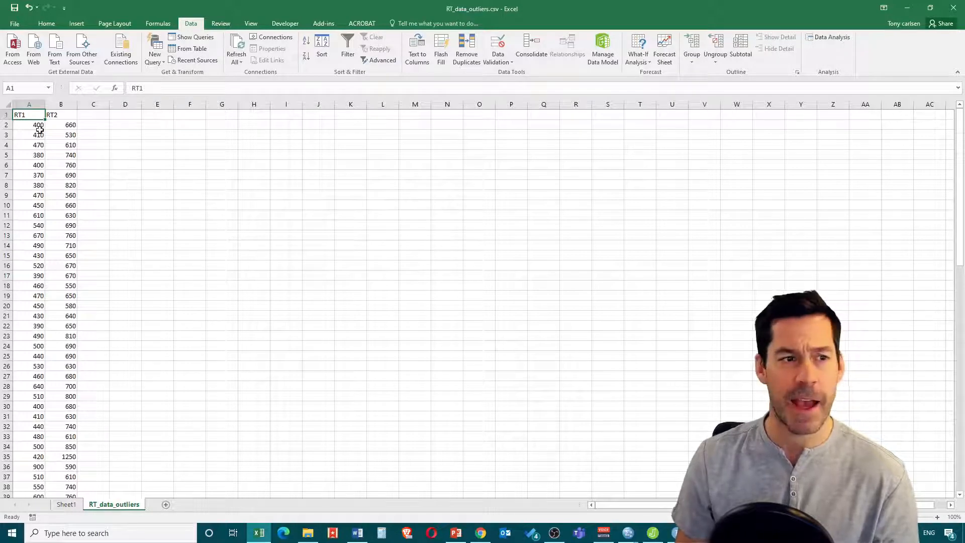
drag(31, 125, 75, 398)
scroll(203, 243, up, 9)
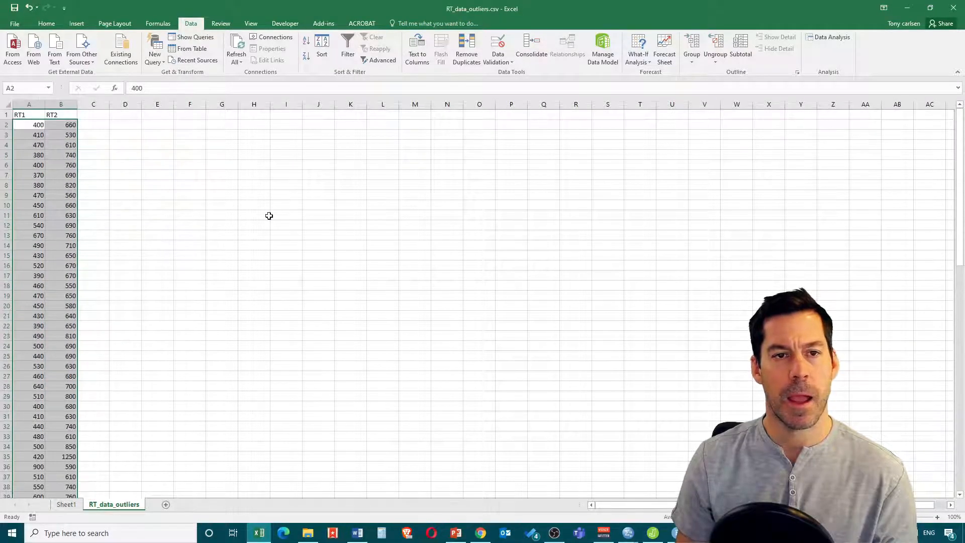
click(75, 21)
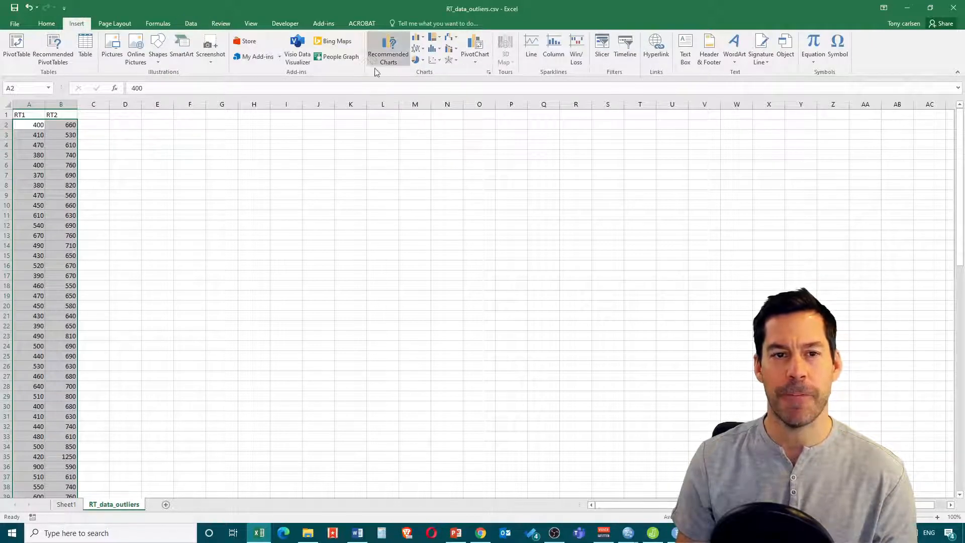
click(440, 53)
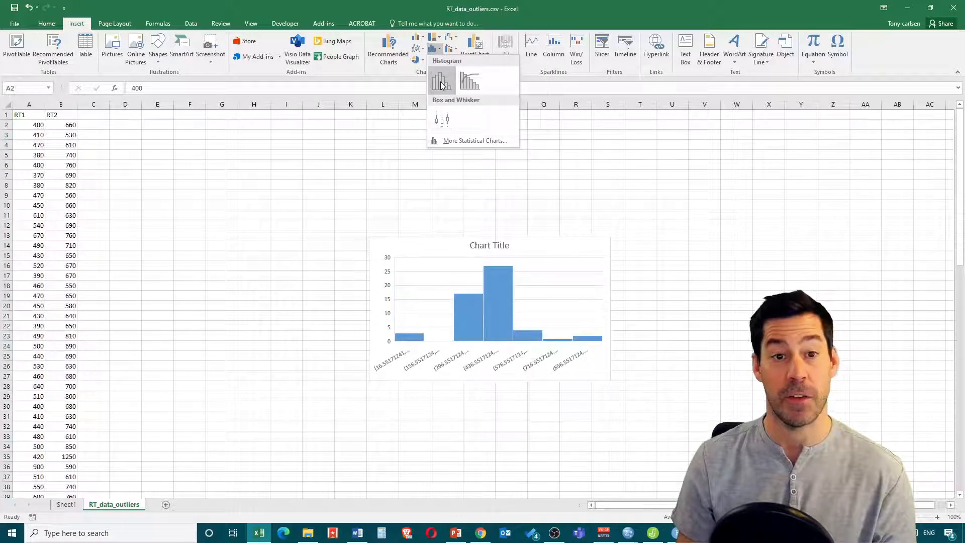
click(442, 119)
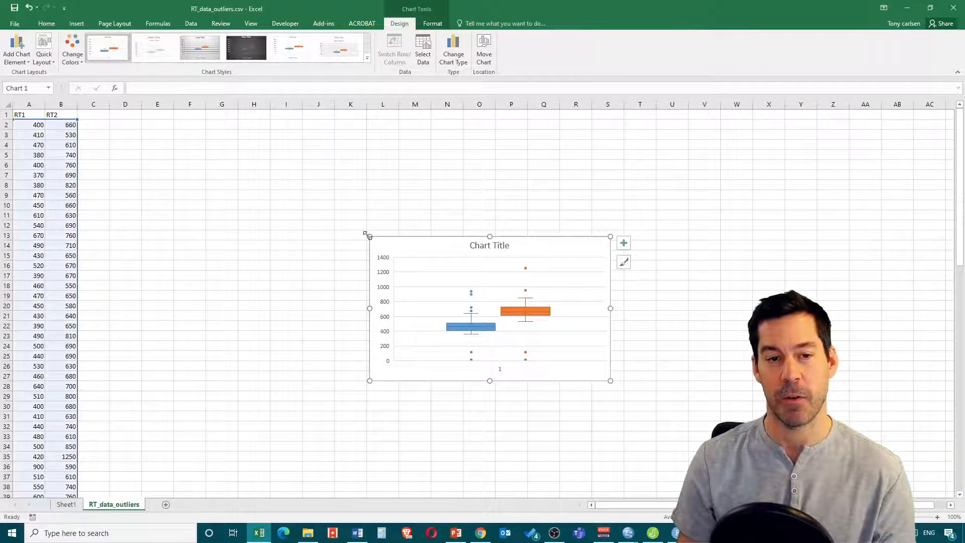
Step: Enlarge the box and whisker chart to span roughly columns F to S and inspect the lowest outlier points of both series
drag(367, 235, 168, 119)
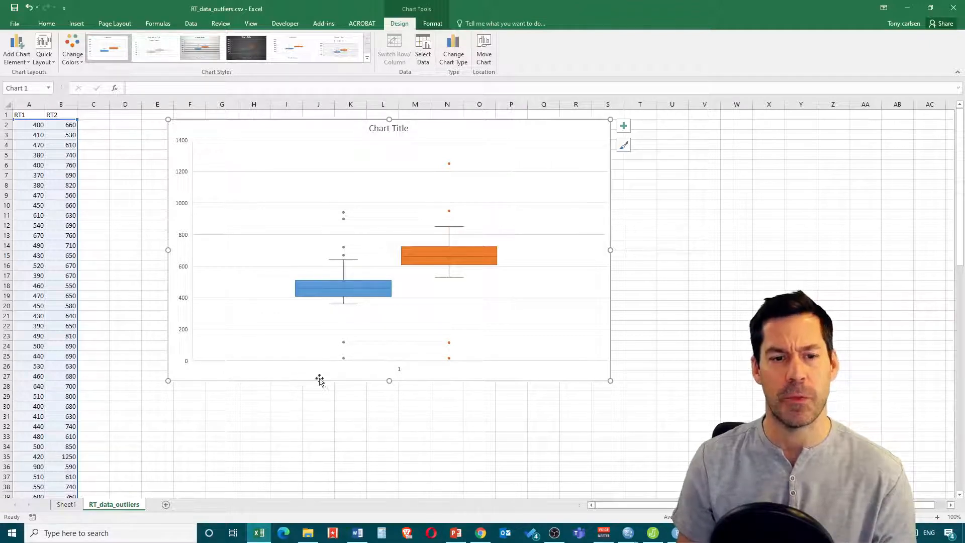
mouse_move(344, 360)
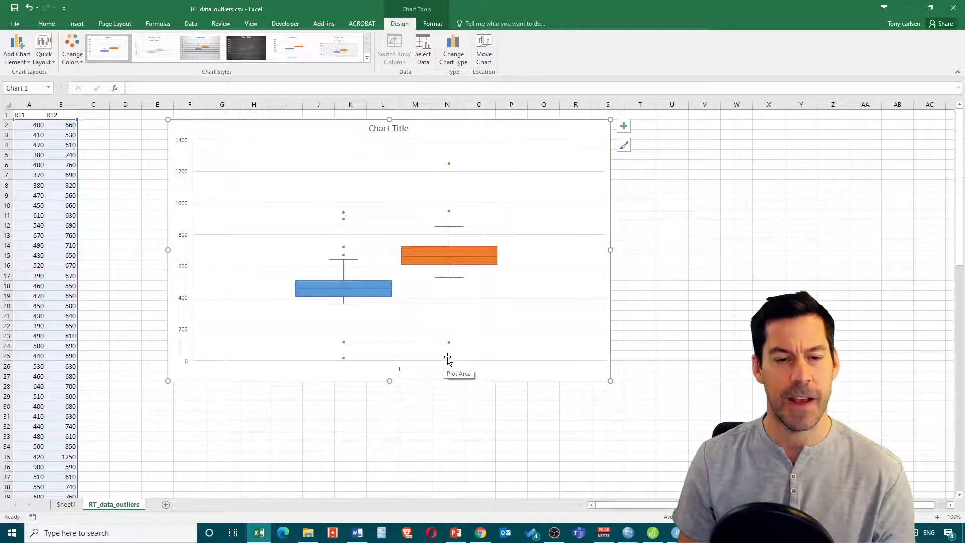
mouse_move(450, 360)
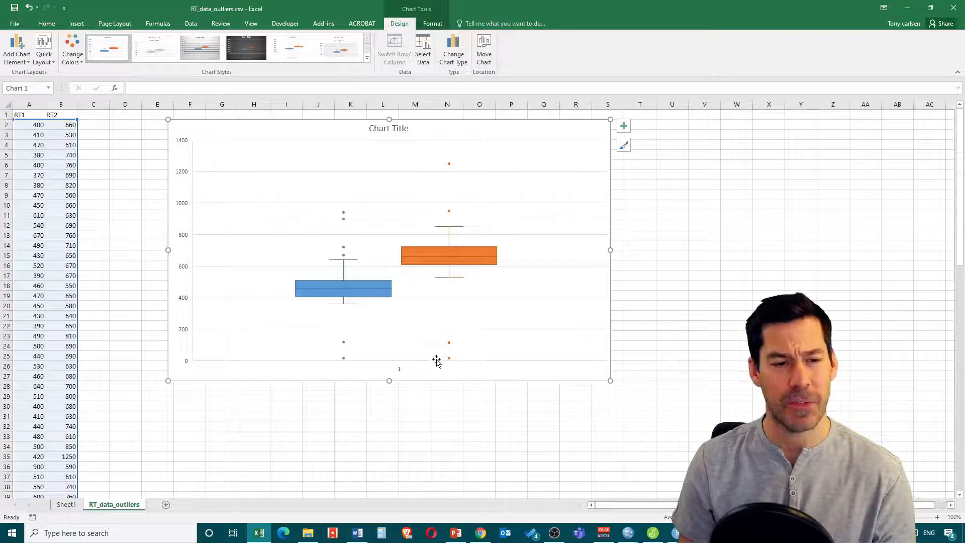
Step: Look through the reaction time data for the low outliers and search column A for 16
click(127, 268)
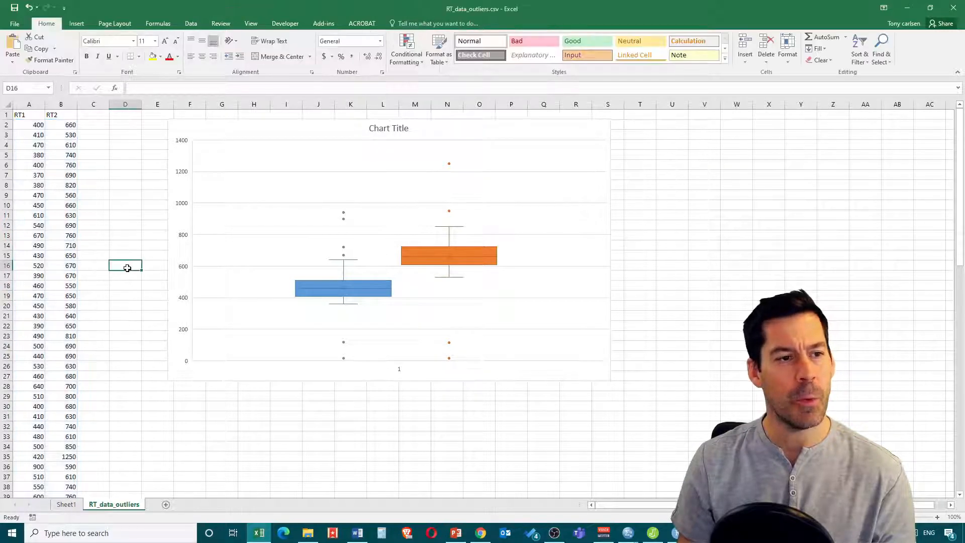
scroll(33, 125, down, 3)
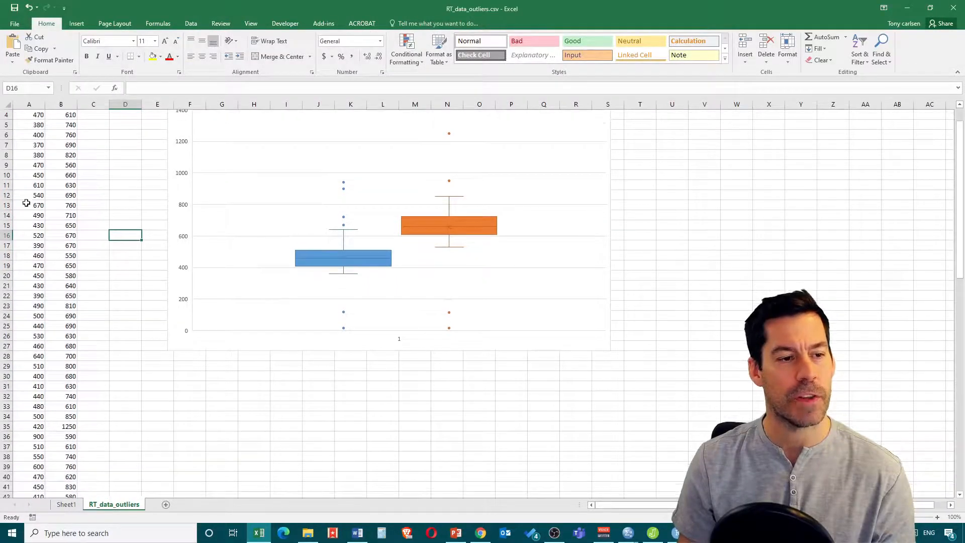
scroll(47, 255, down, 5)
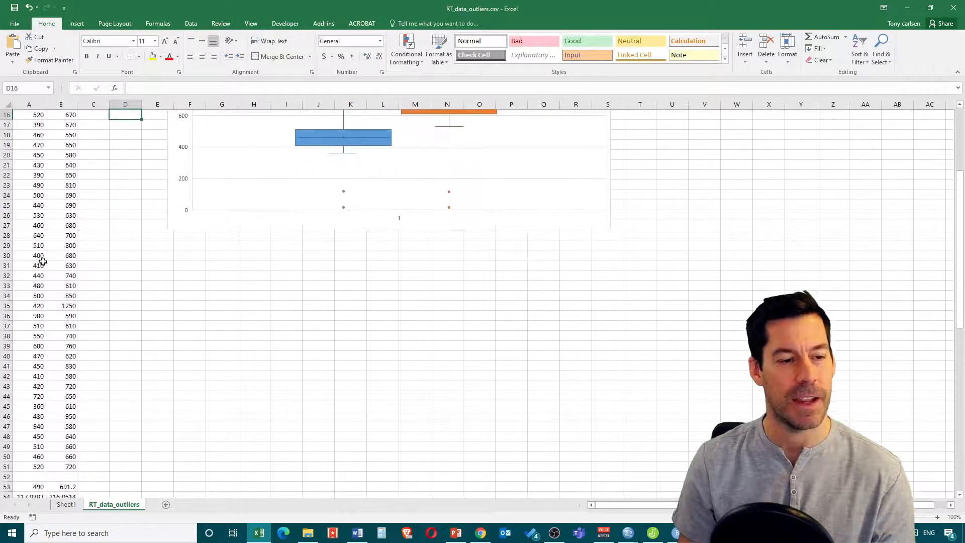
scroll(40, 255, up, 4)
scroll(39, 255, up, 3)
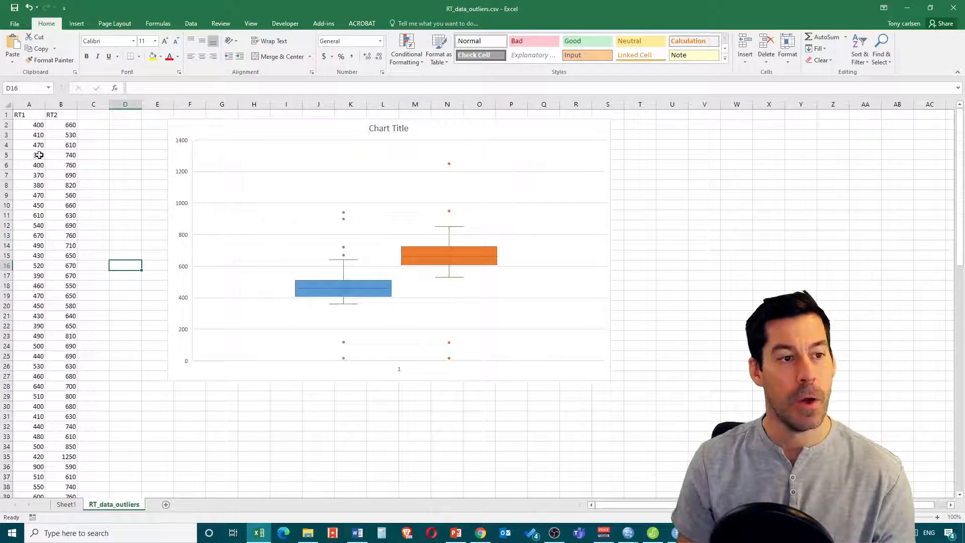
click(35, 105)
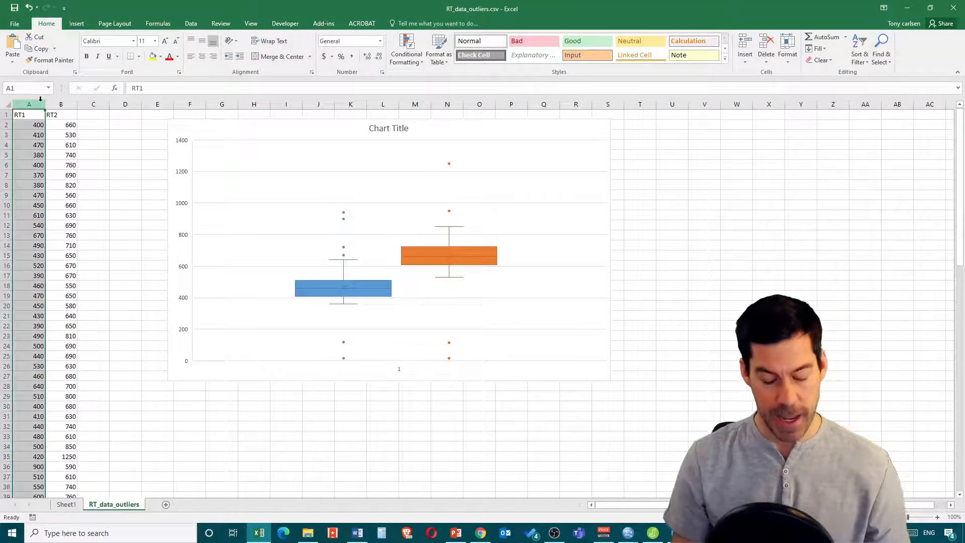
key(ctrl+f)
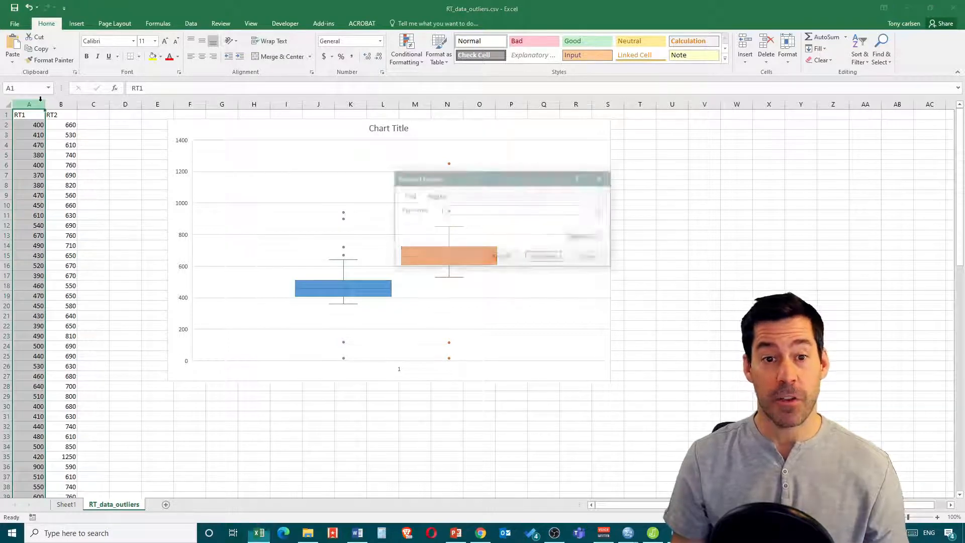
text(16)
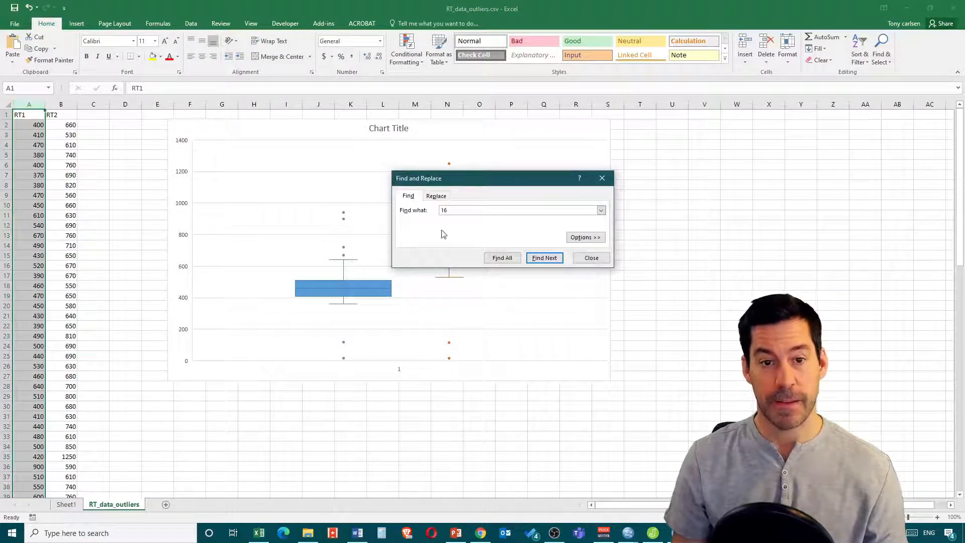
click(537, 258)
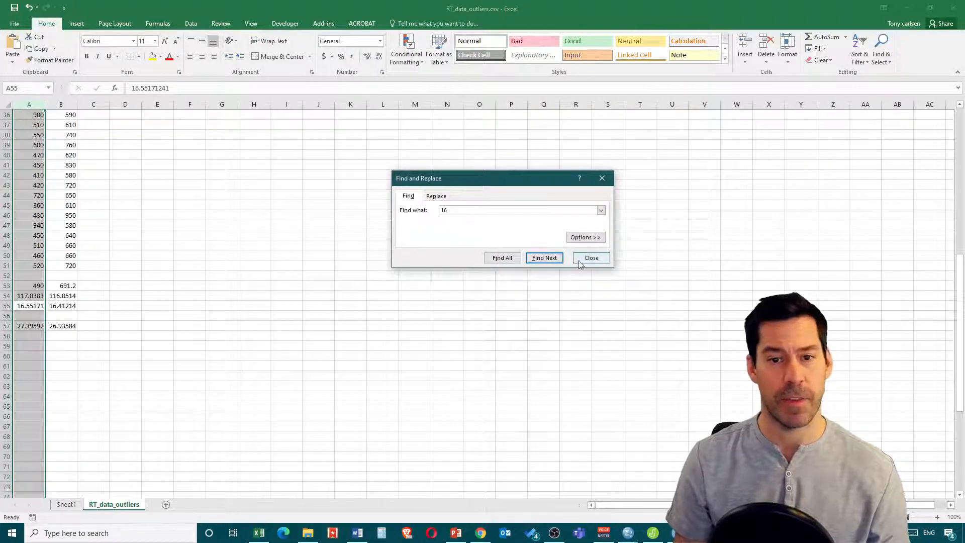
click(591, 260)
click(286, 295)
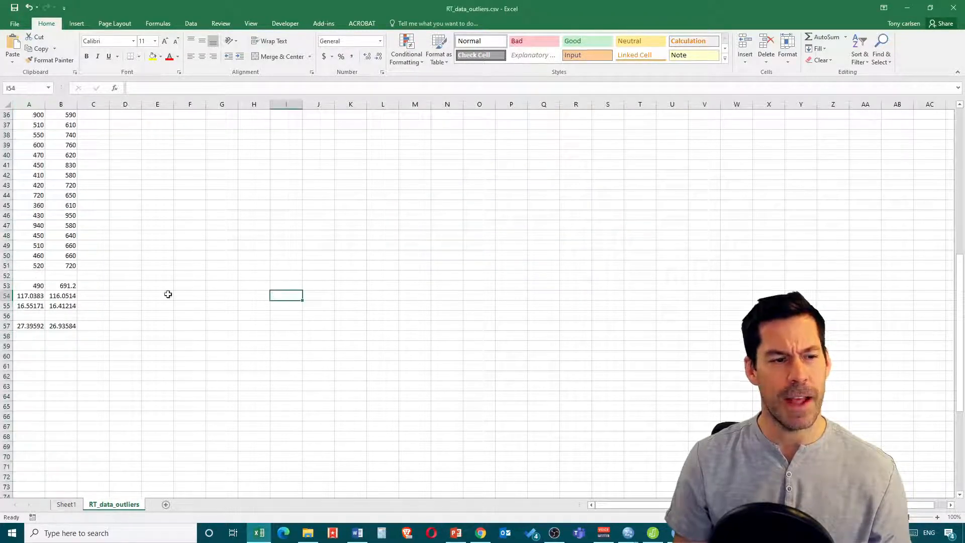
Step: Inspect the extra values in cells A53 and B53 beneath the RT1 and RT2 data
click(27, 285)
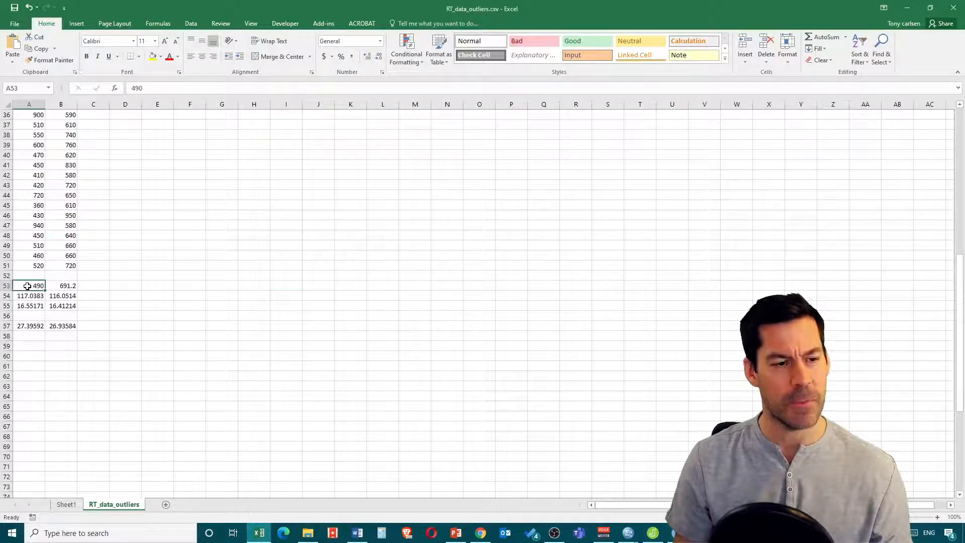
click(60, 287)
click(31, 286)
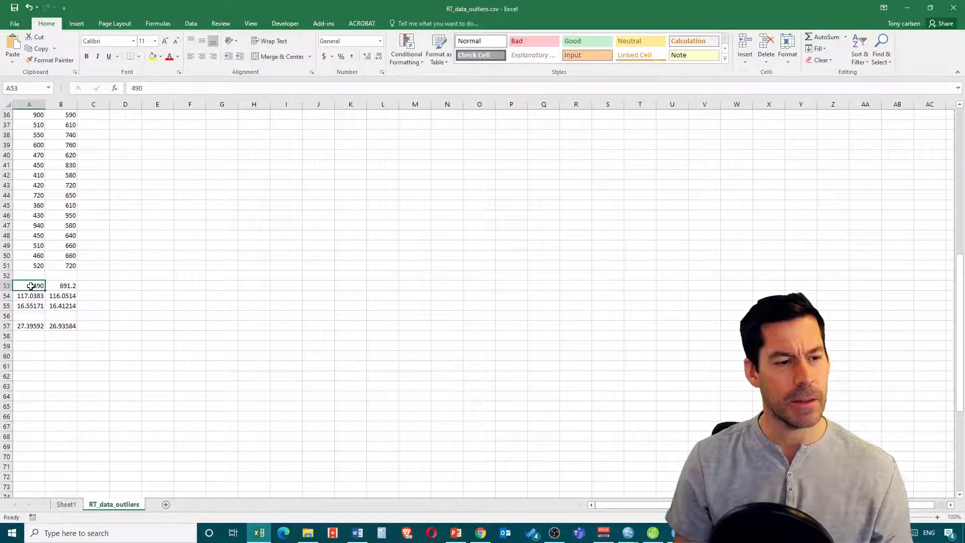
Step: Inspect the extra values in B53 and A53 to A55 beneath the reaction time data
click(68, 286)
click(35, 295)
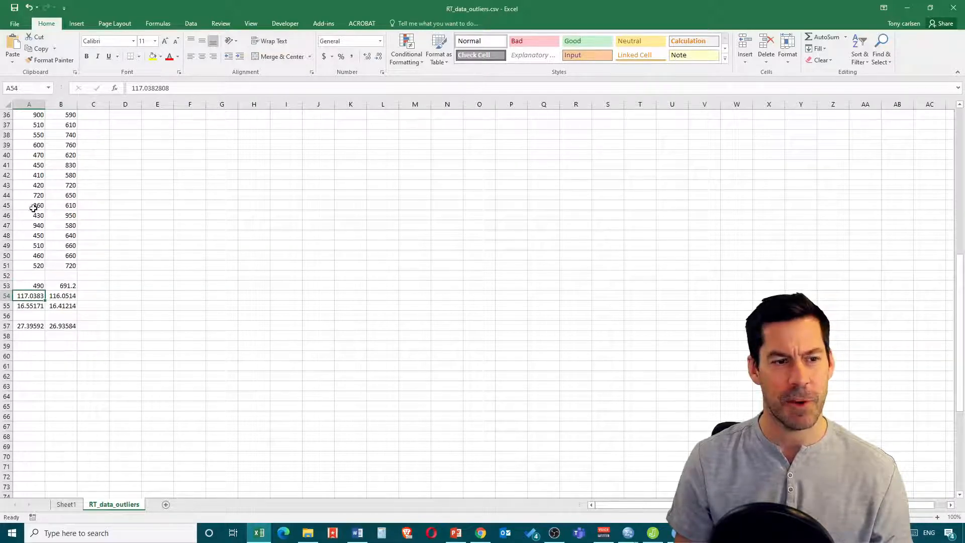
click(32, 304)
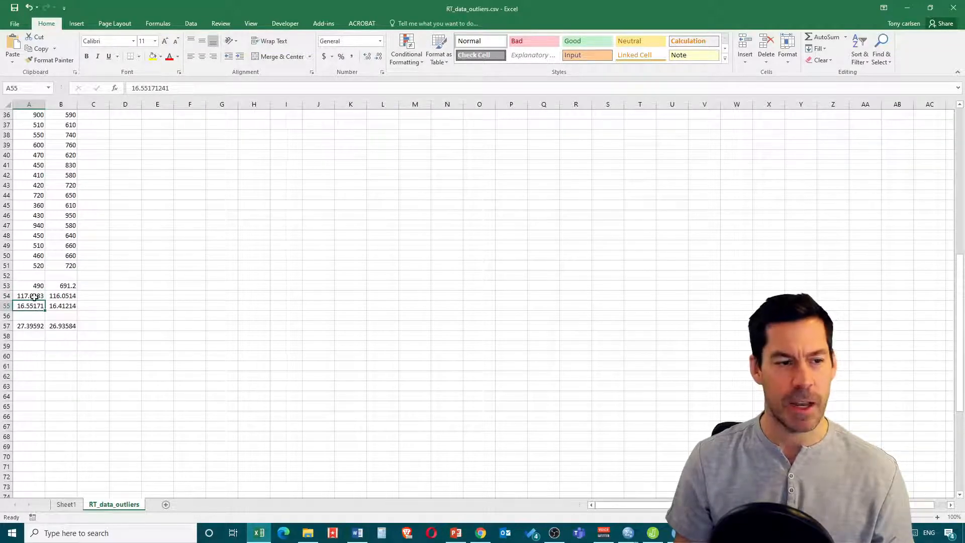
click(31, 285)
click(35, 297)
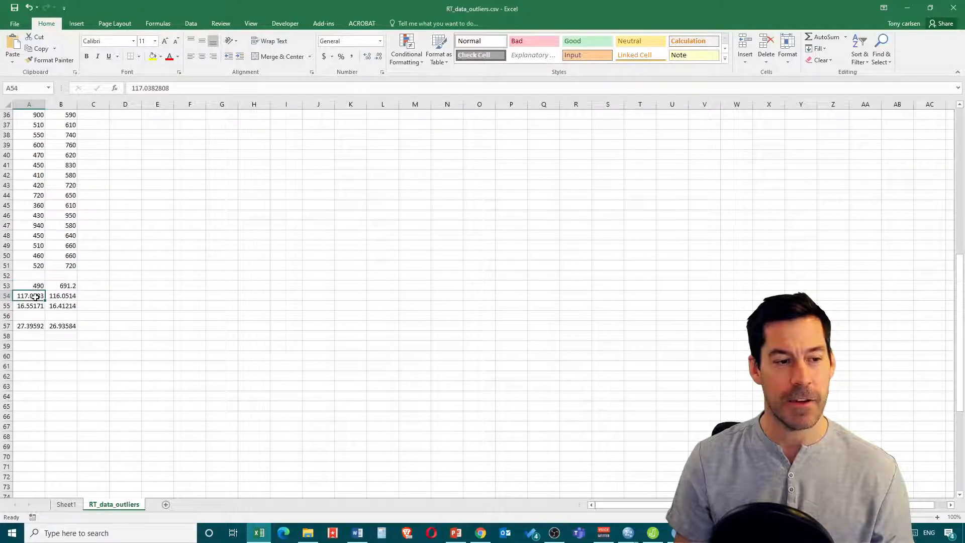
click(33, 306)
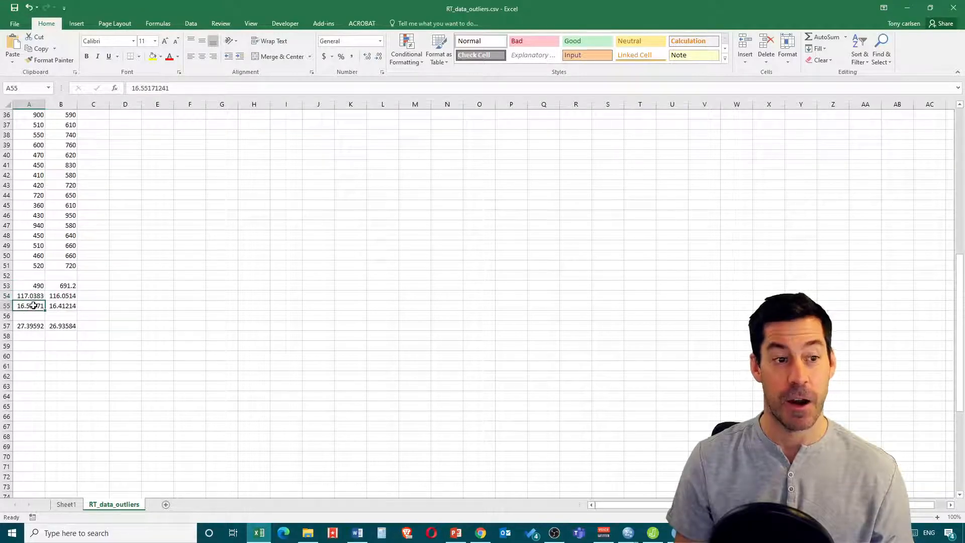
Step: Calculate the average of the RT1 data in cell A59 with the AVERAGE function
click(29, 348)
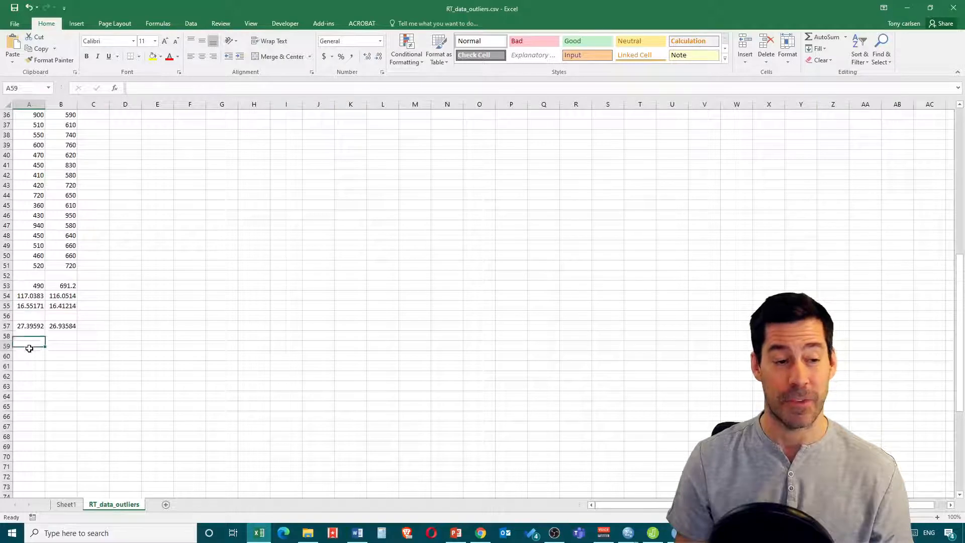
text(=aved)
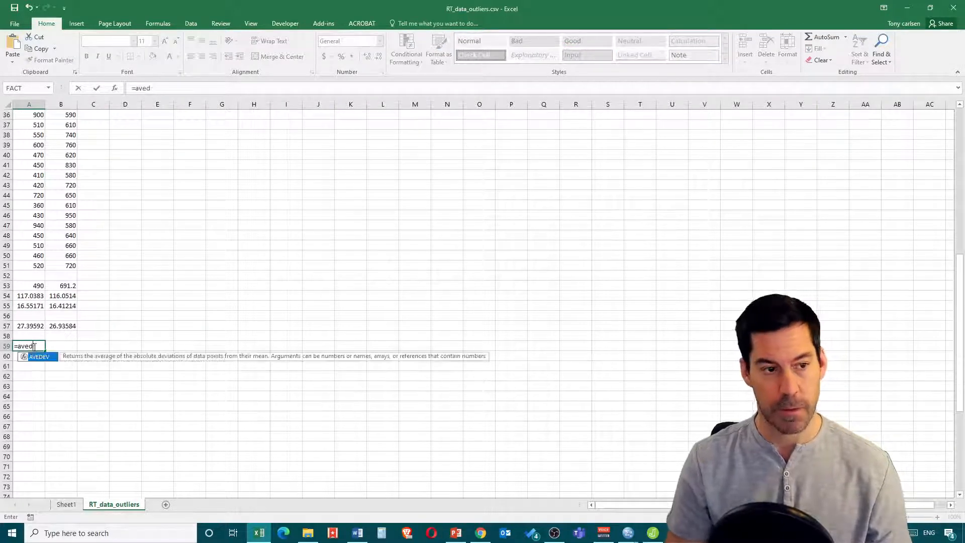
key(BackSpace)
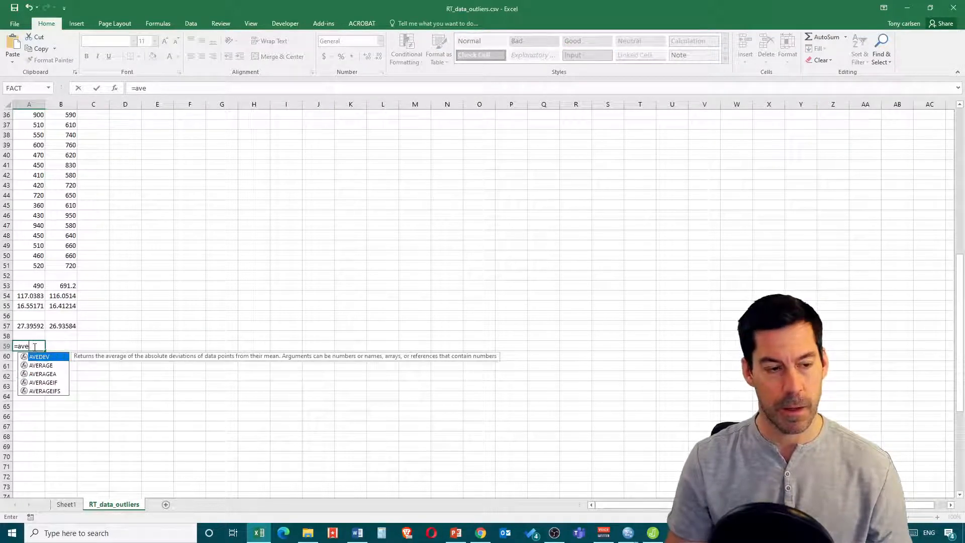
text(rage)
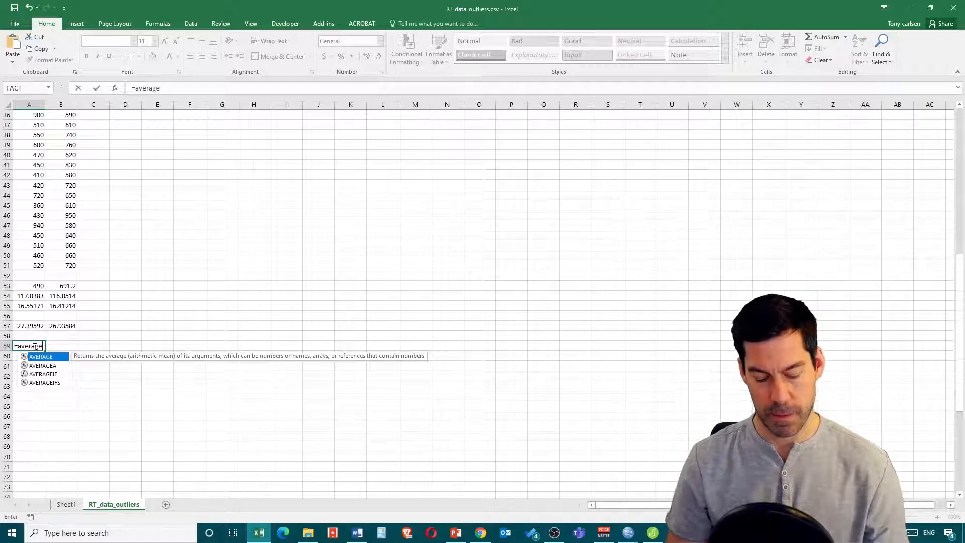
text(()
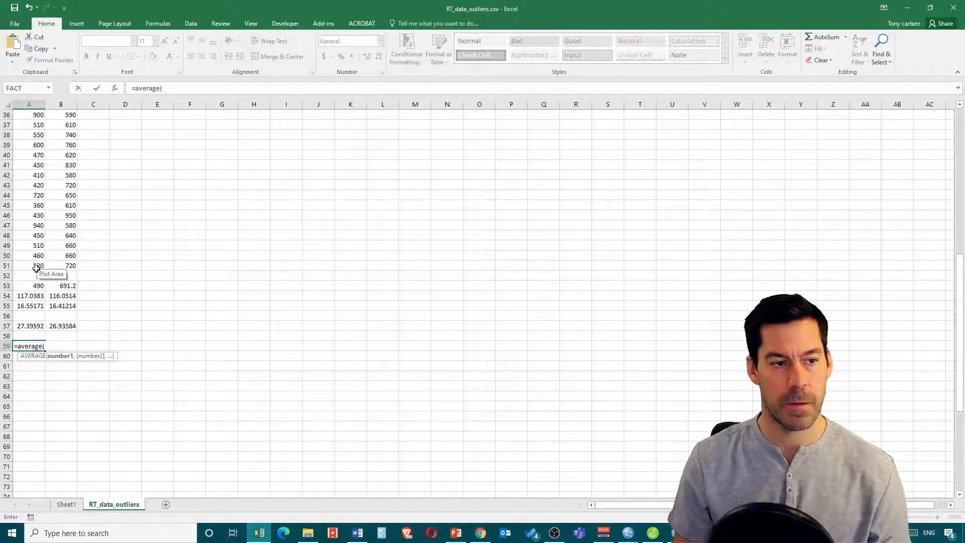
drag(36, 269, 31, 128)
key(Return)
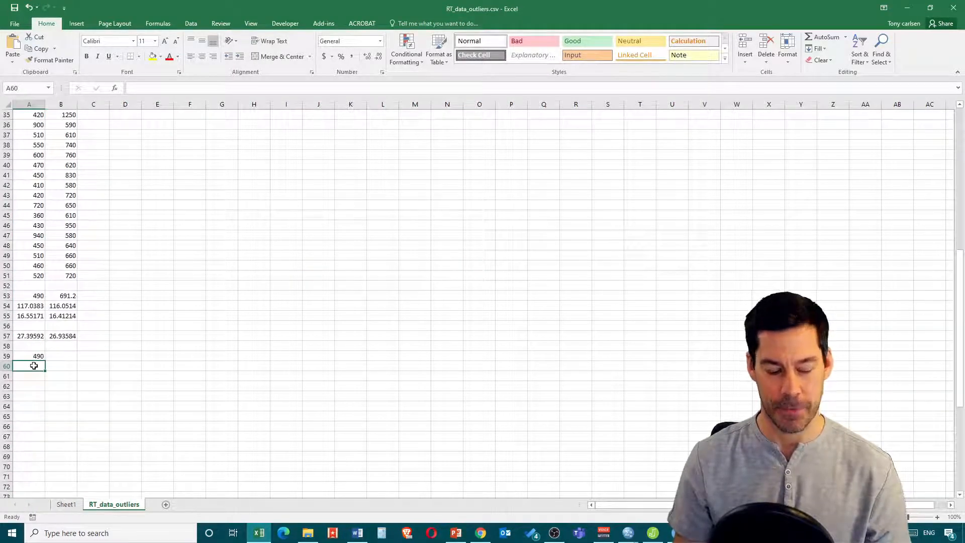
Step: Calculate the standard deviation of the RT1 data A2:A51 in cell A60 with the STDEV function
text(=st)
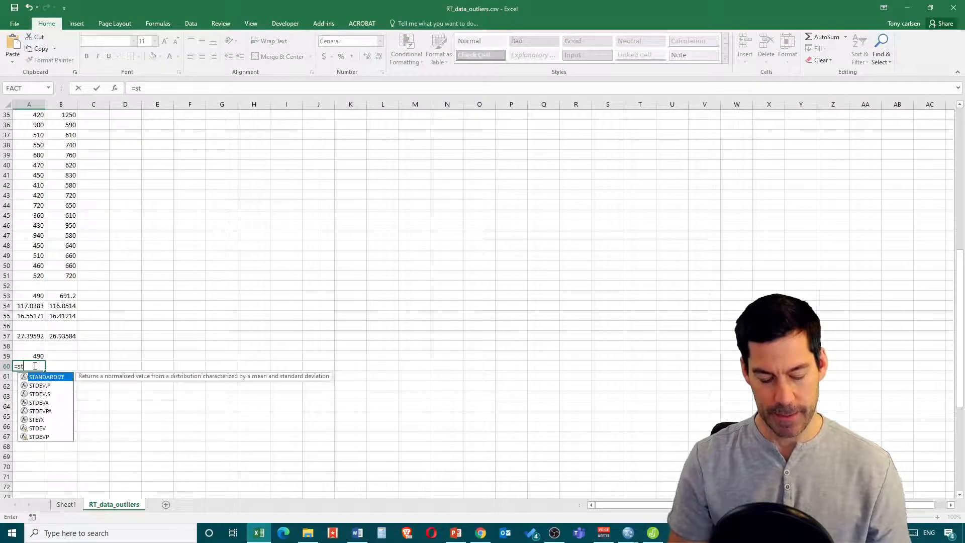
text(dev()
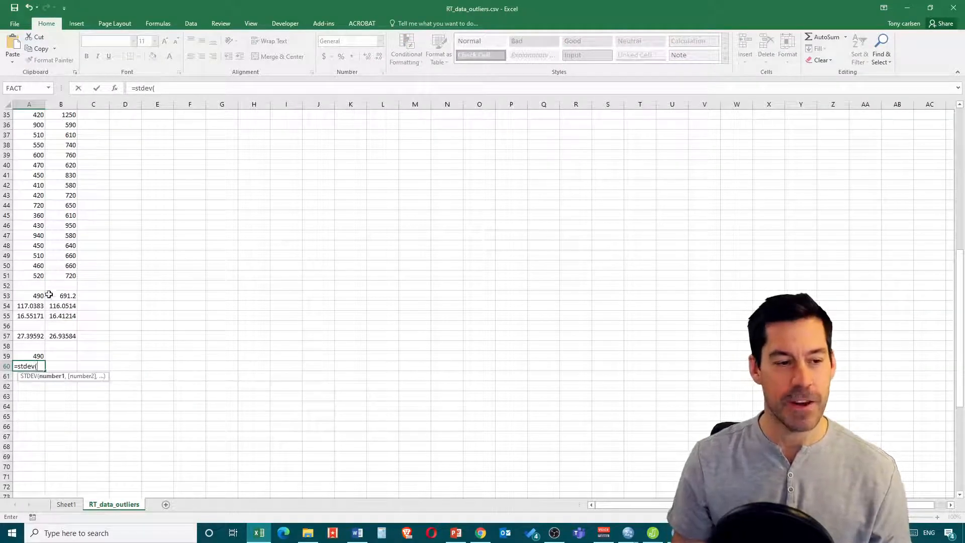
drag(32, 275, 25, 87)
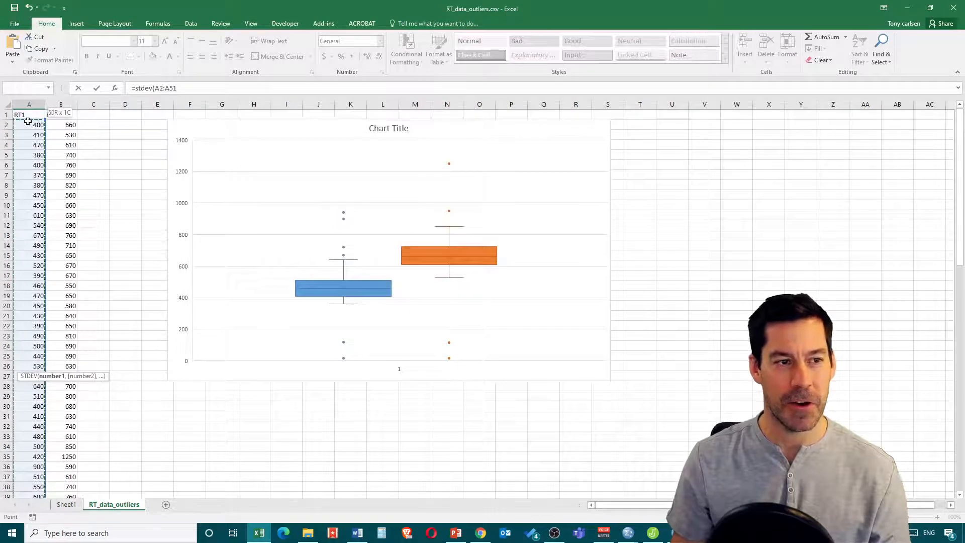
key(Return)
Step: Clear the contents of rows 53 to 61 beneath the data and review the updated box and whisker chart
scroll(48, 163, down, 4)
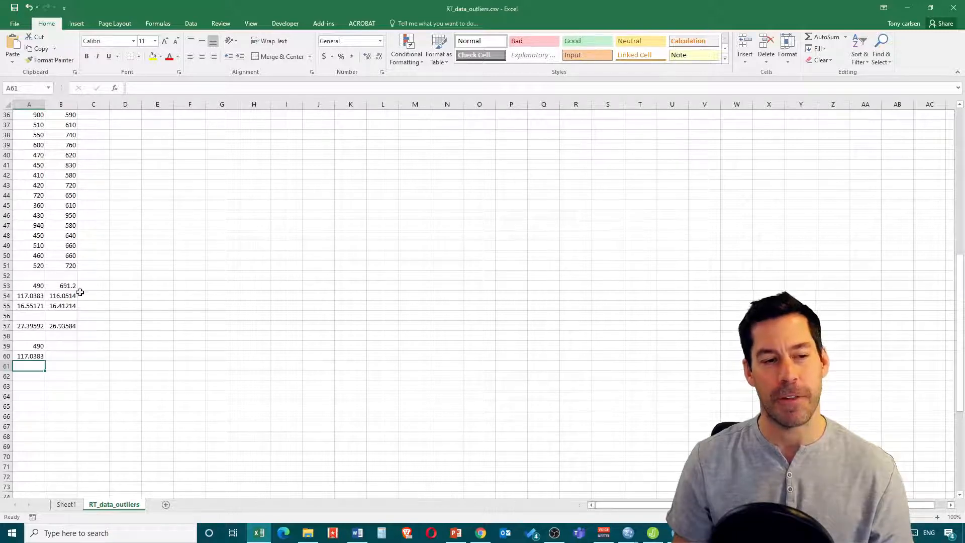
drag(7, 285, 9, 366)
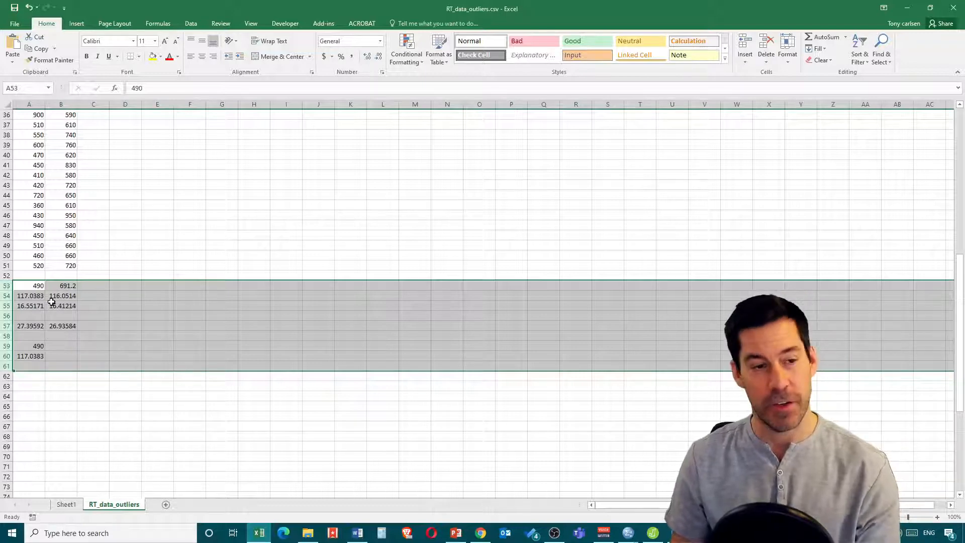
key(Delete)
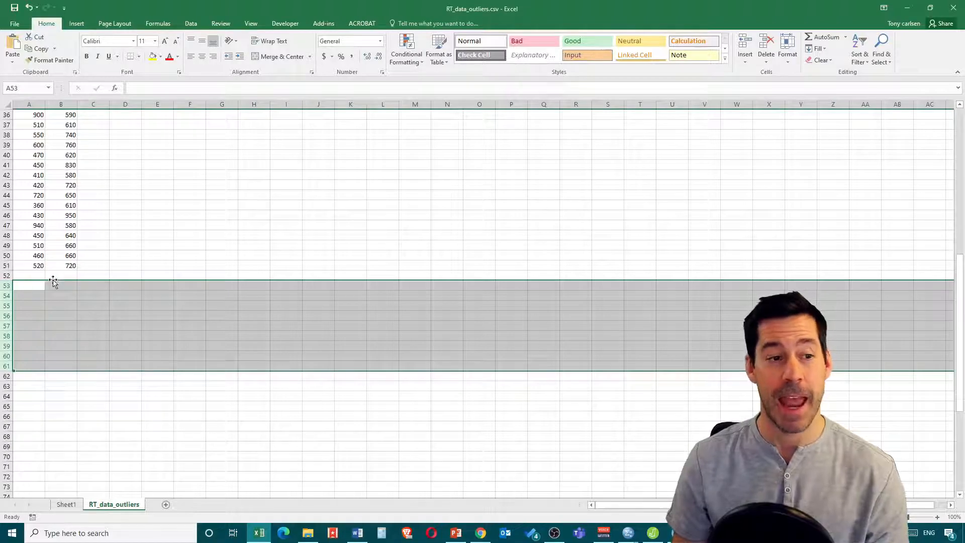
scroll(50, 281, up, 6)
scroll(48, 278, up, 6)
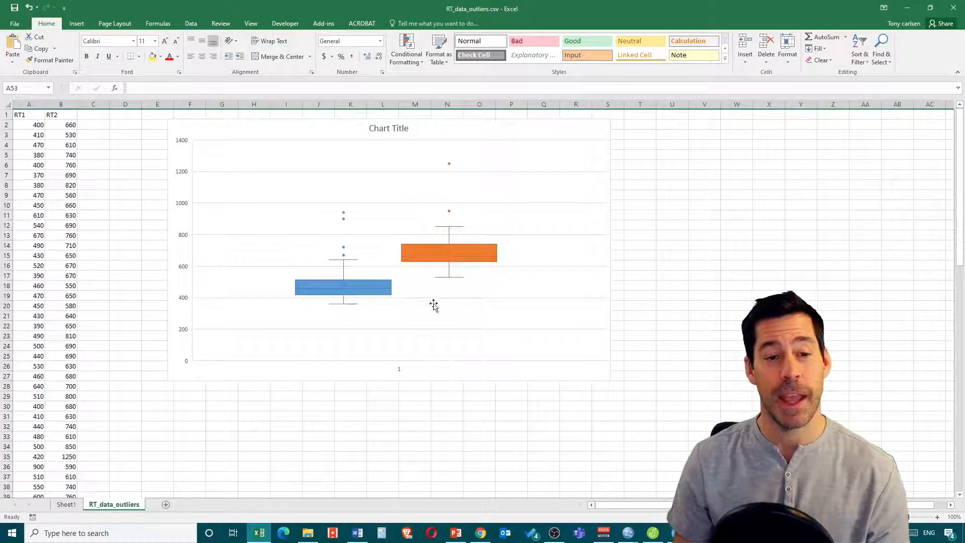
click(586, 189)
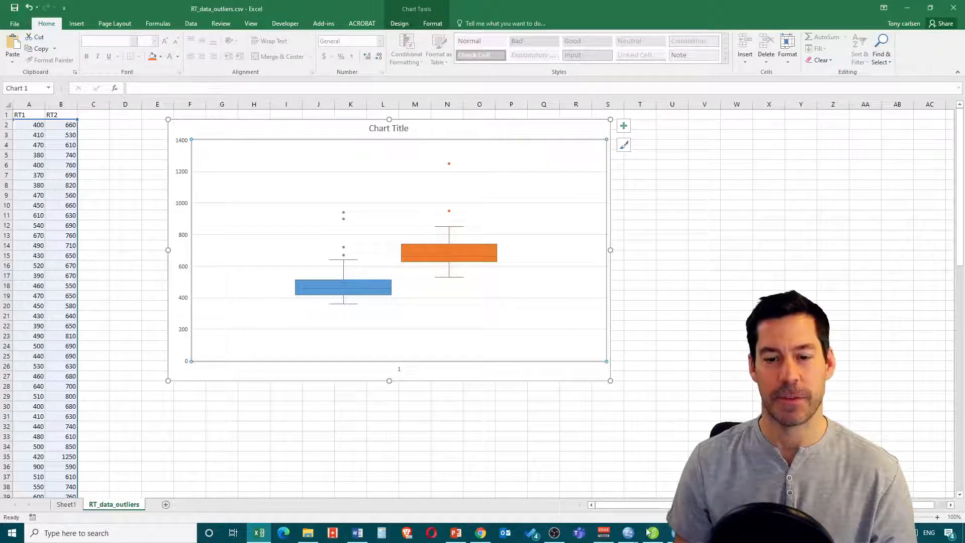
Step: Switch to the RT_data_outliers.sav dataset in IBM SPSS Statistics and look through all RT1 and RT2 values
mouse_move(629, 532)
click(681, 485)
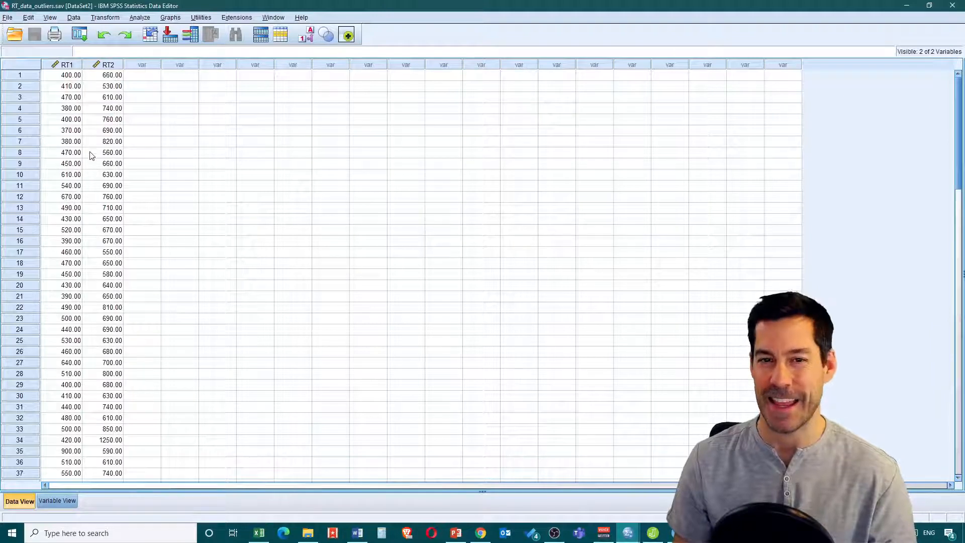
scroll(86, 108, down, 3)
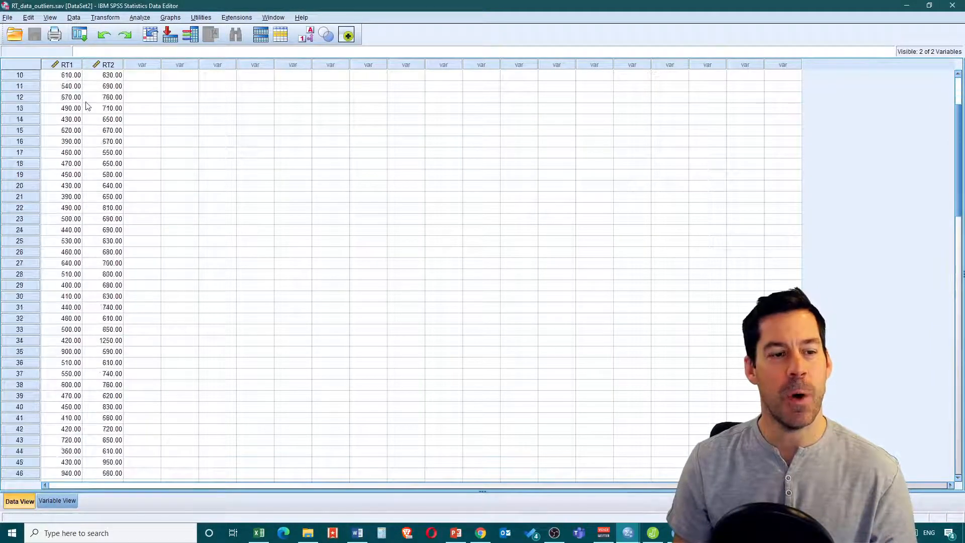
scroll(86, 107, down, 6)
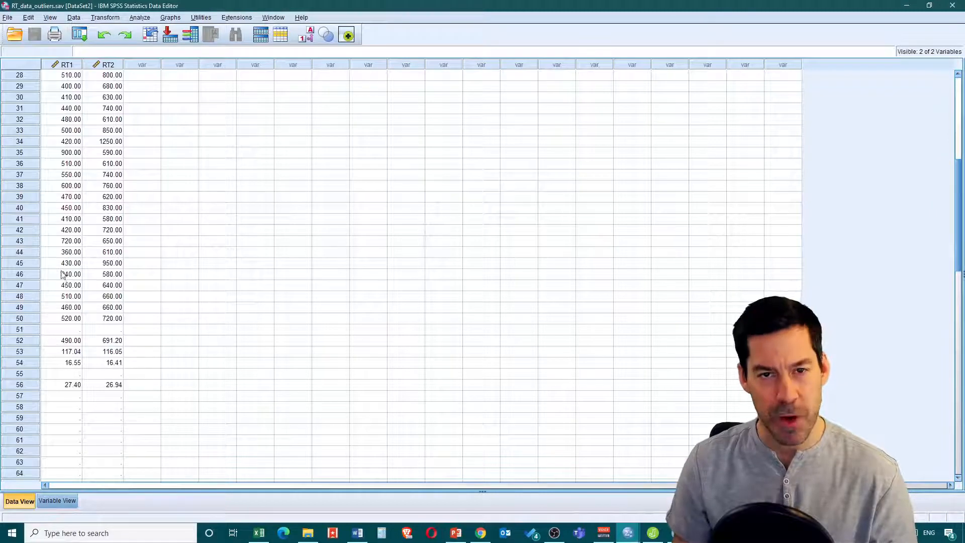
scroll(62, 274, up, 9)
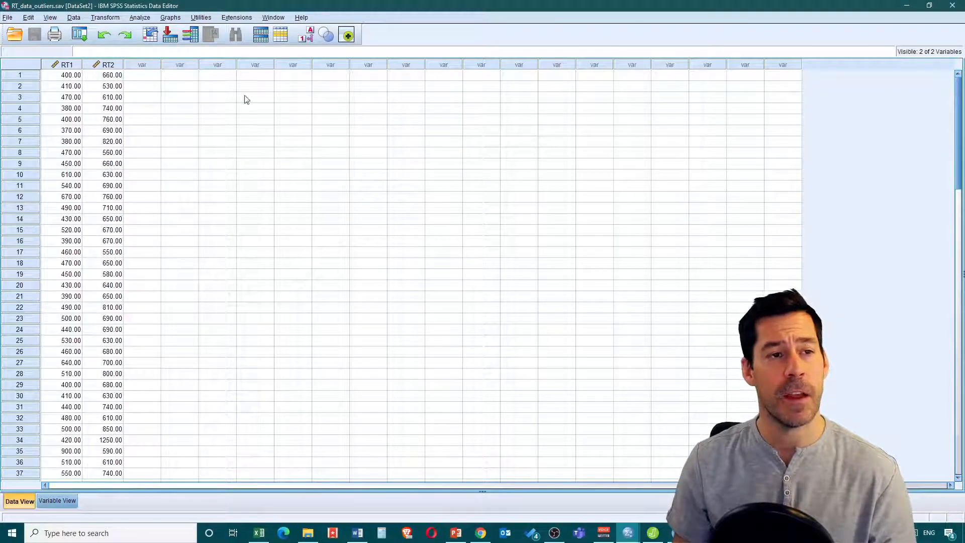
Step: Start an Explore analysis from the descriptive statistics with RT1 and RT2 as the dependent variables
click(141, 19)
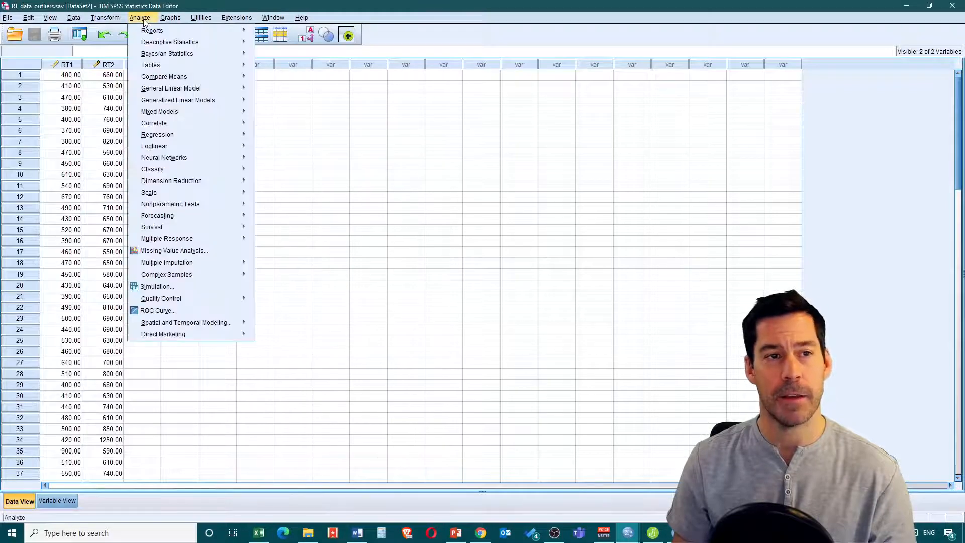
mouse_move(172, 45)
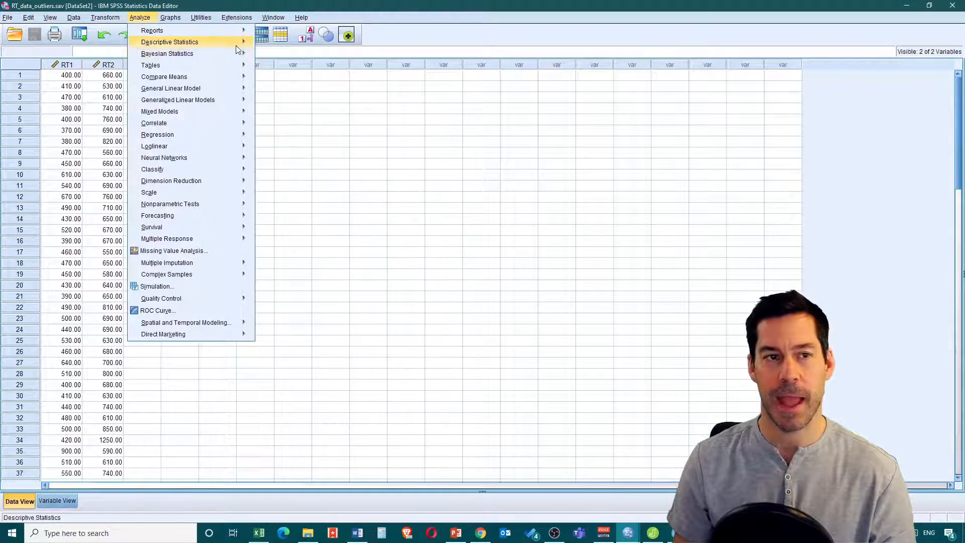
click(277, 69)
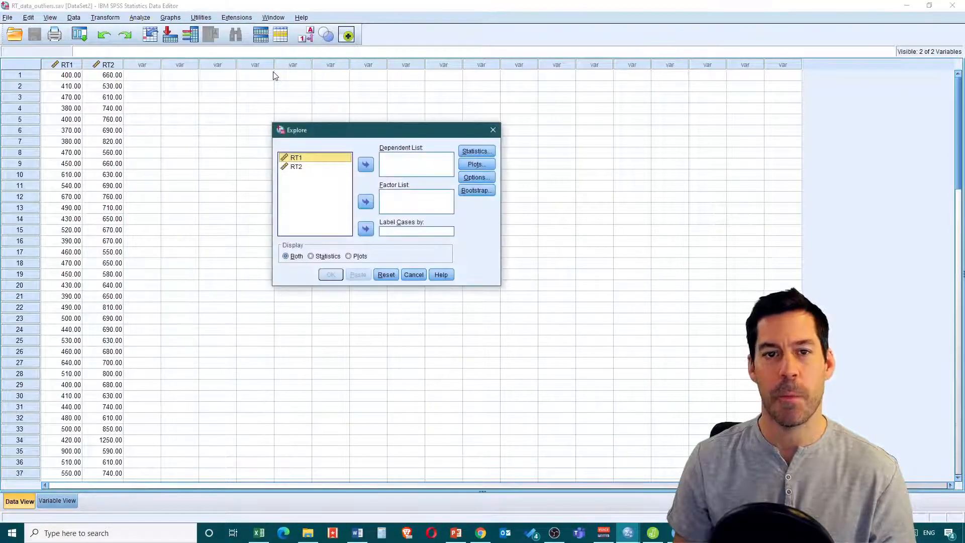
shift+click(302, 168)
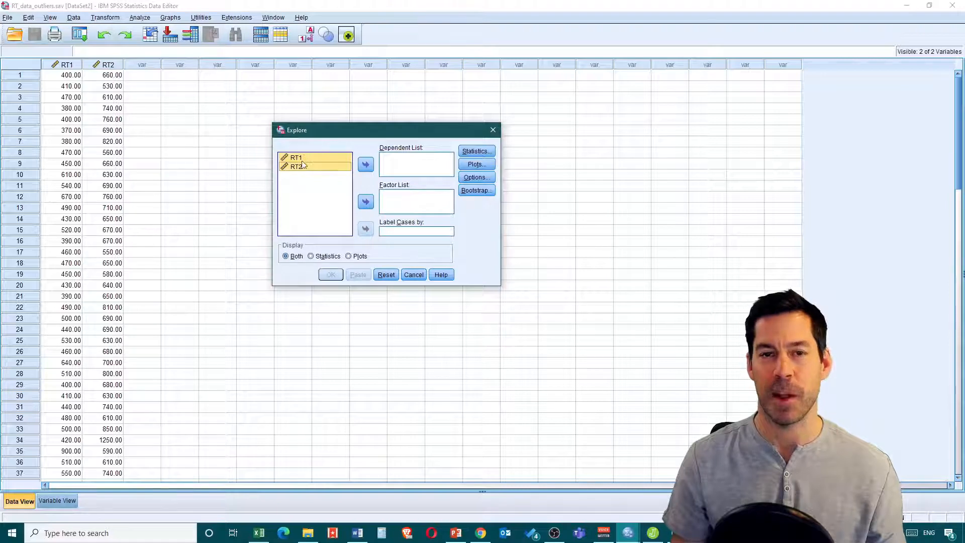
click(361, 167)
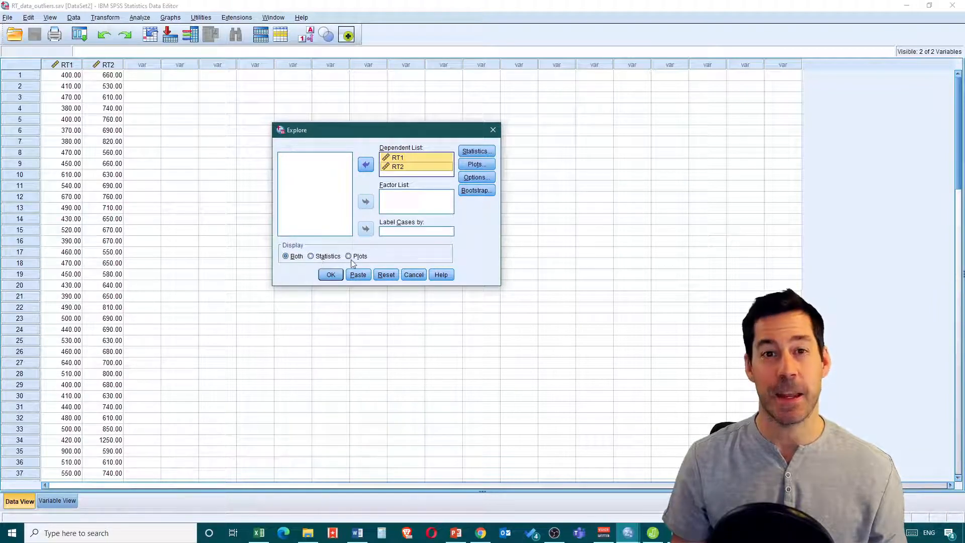
Step: Include outliers in the statistics of the Explore analysis, alongside the descriptives
click(476, 151)
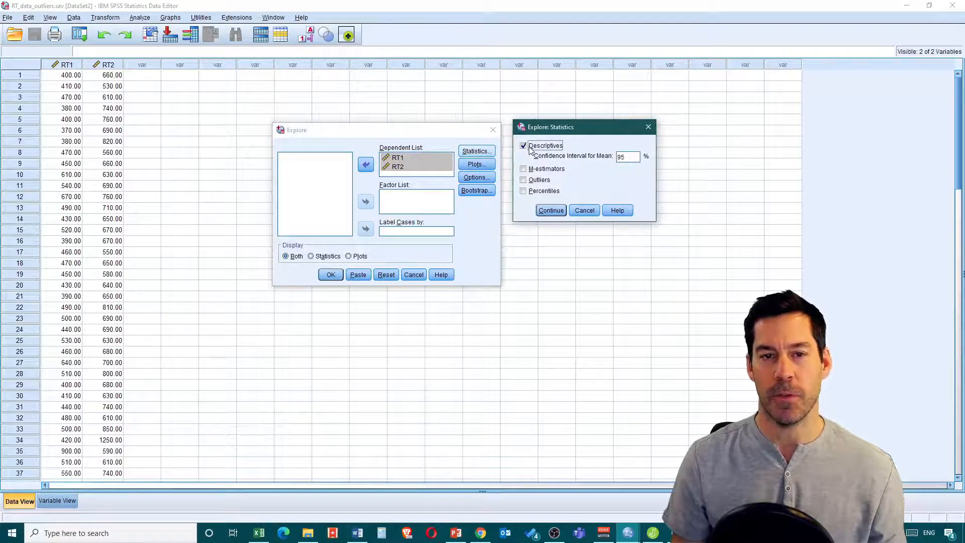
click(523, 180)
click(550, 210)
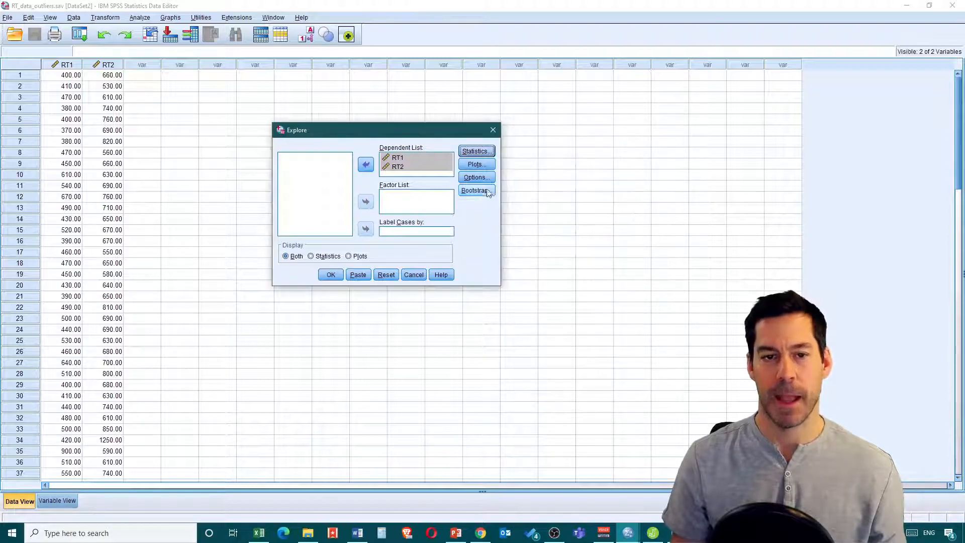
Step: Set the Explore plots to histogram instead of stem-and-leaf, add normality plots with tests, and run the analysis
click(475, 165)
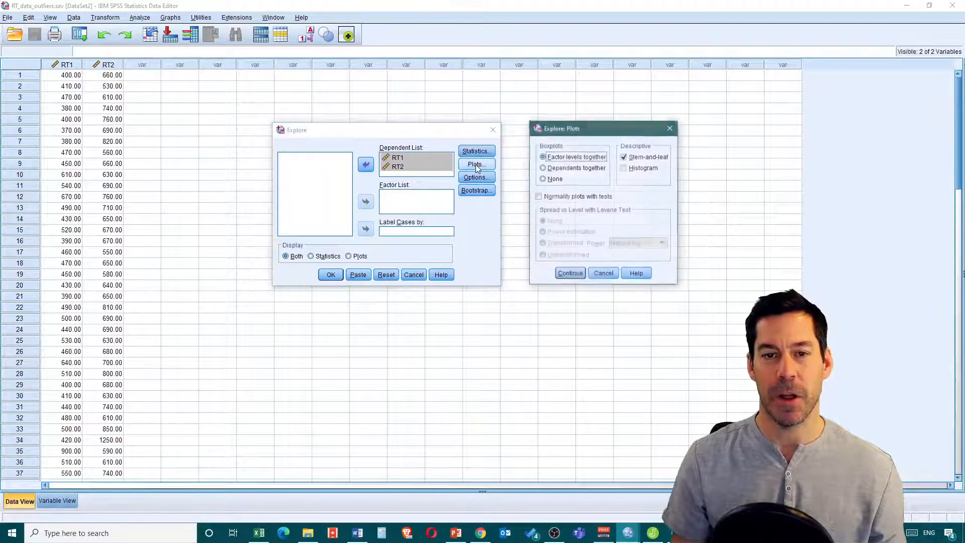
click(623, 157)
click(625, 168)
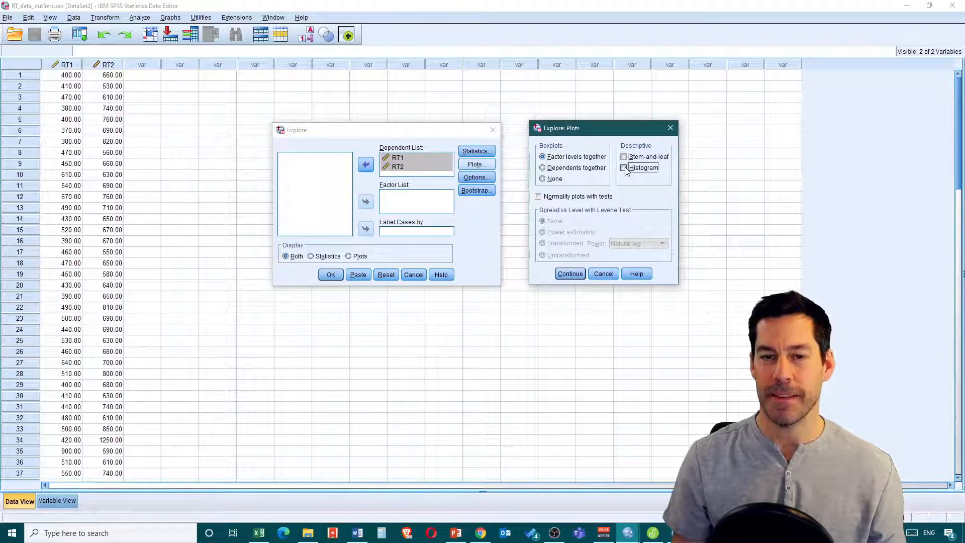
click(538, 196)
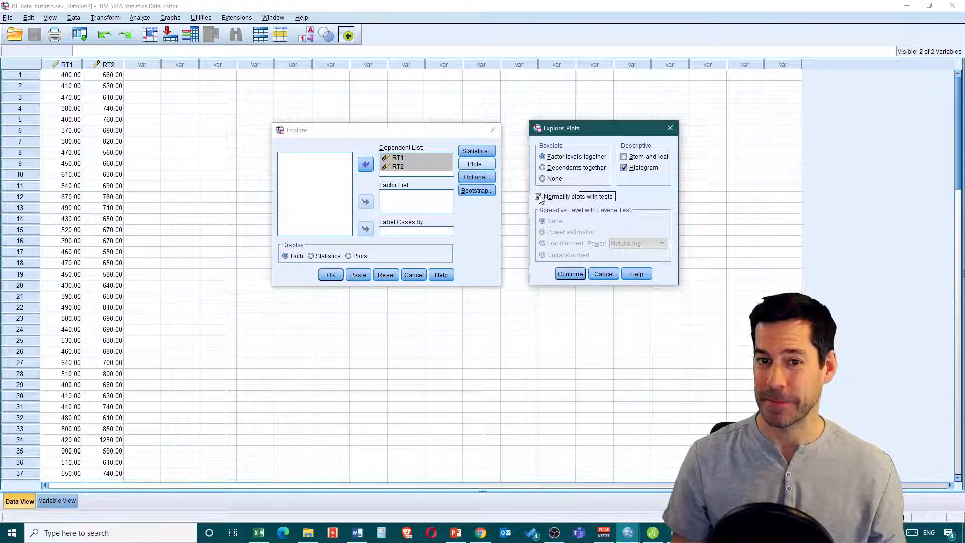
click(570, 274)
click(329, 274)
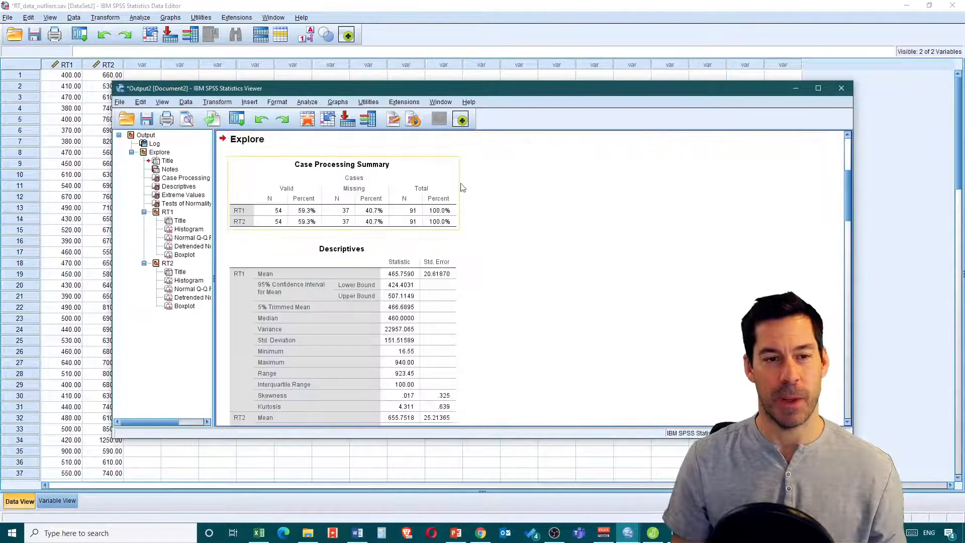
Step: Examine the Descriptives table for RT1 and RT2 in the Explore output
scroll(463, 201, down, 3)
scroll(464, 221, up, 1)
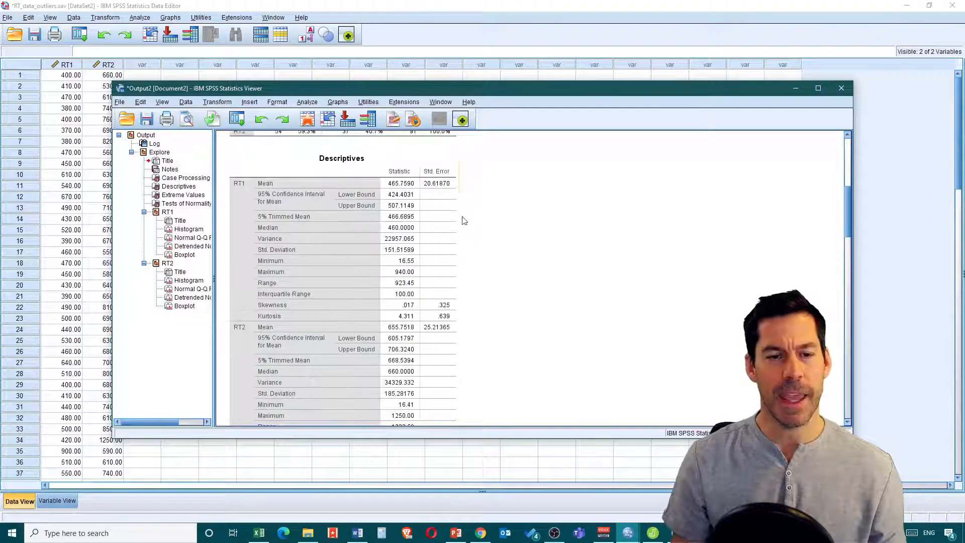
click(355, 234)
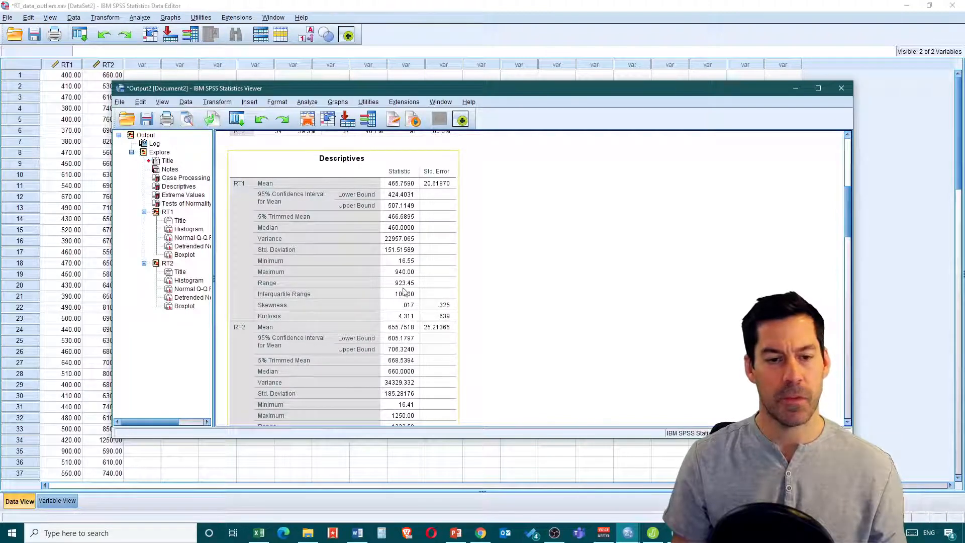
Step: Examine the Extreme Values table of the Explore output for the highest and lowest RT1 and RT2 cases
scroll(430, 209, down, 3)
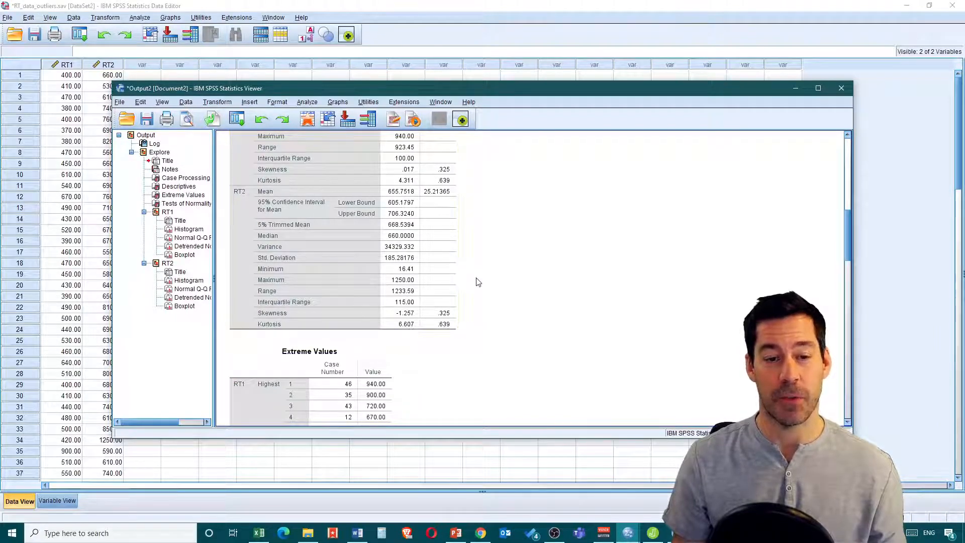
scroll(479, 283, down, 4)
scroll(481, 268, down, 1)
click(384, 167)
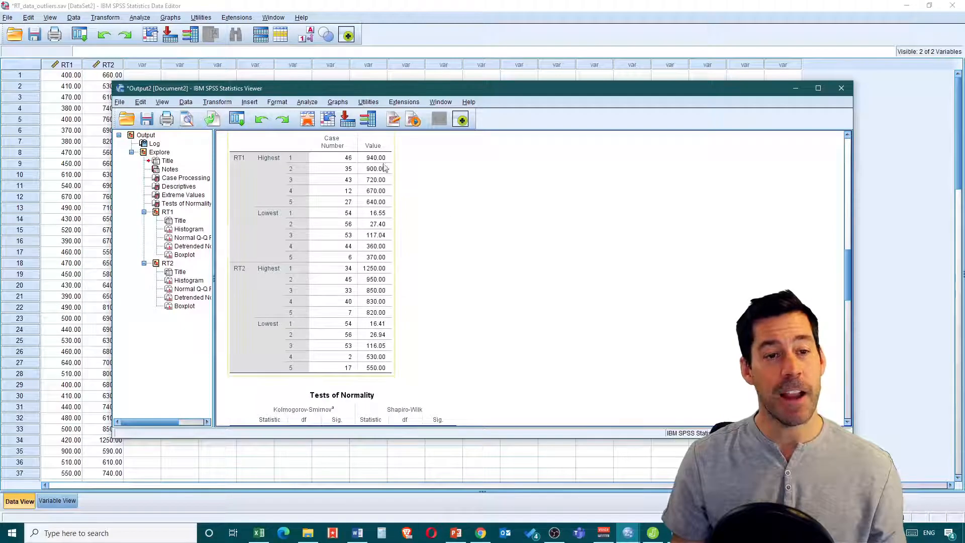
scroll(355, 162, up, 1)
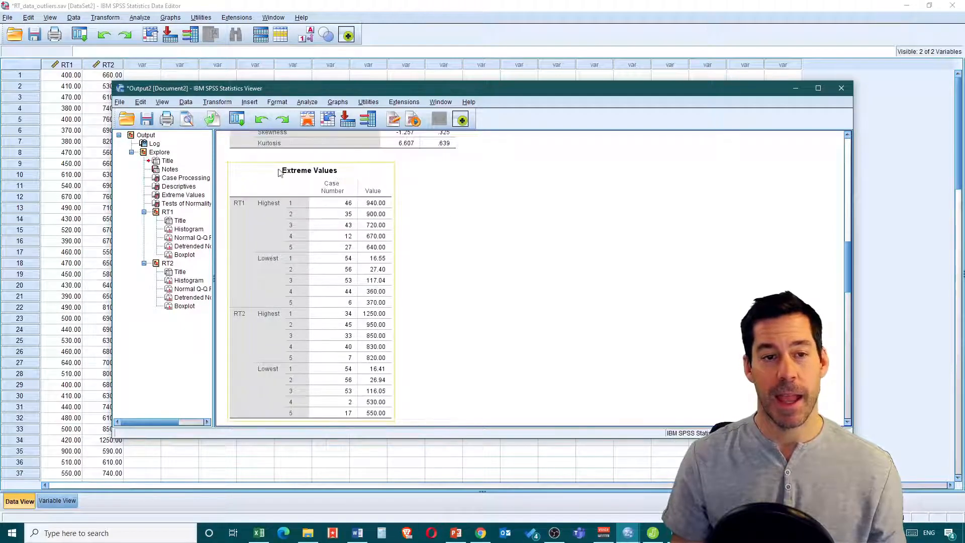
click(314, 187)
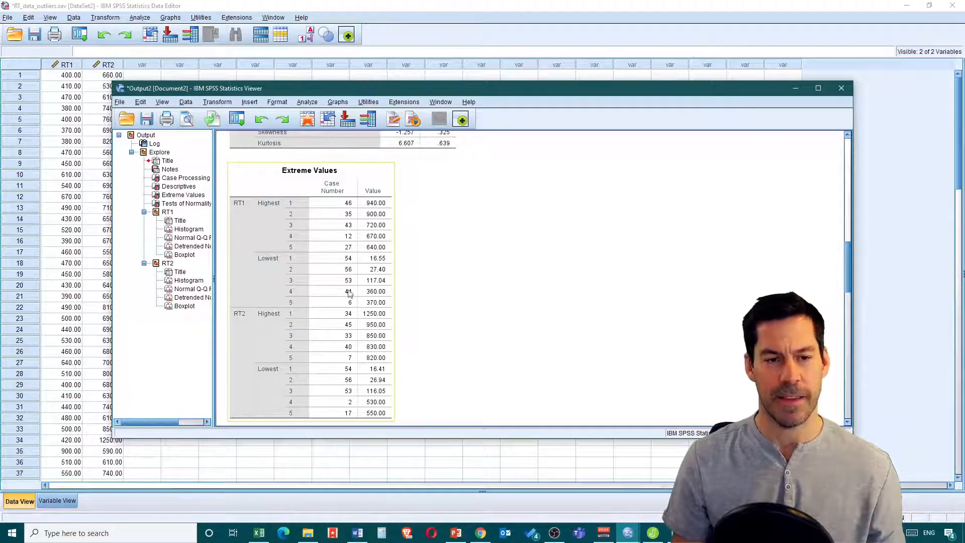
Step: Review the Tests of Normality table, the RT1 histogram and the normal Q-Q plot of RT1
scroll(335, 255, down, 9)
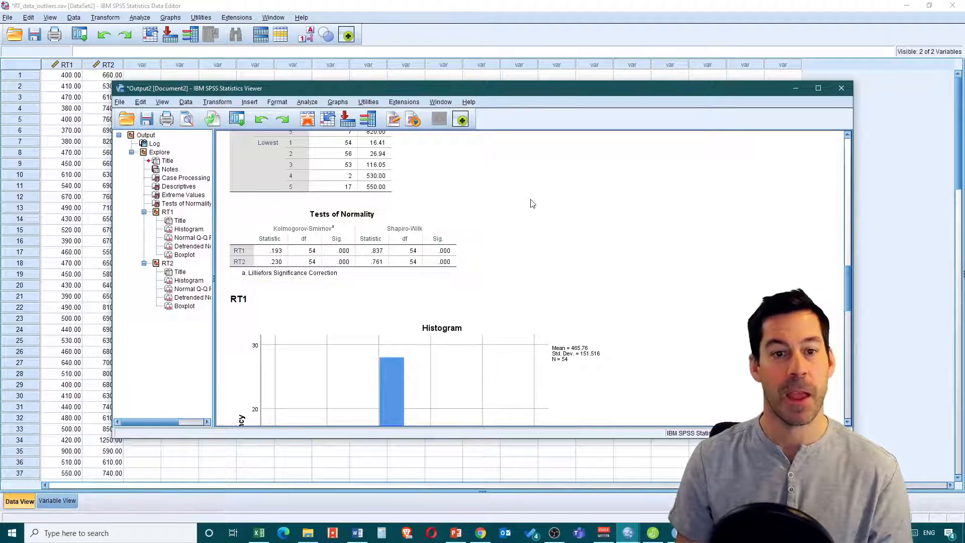
scroll(534, 203, down, 2)
scroll(535, 201, down, 6)
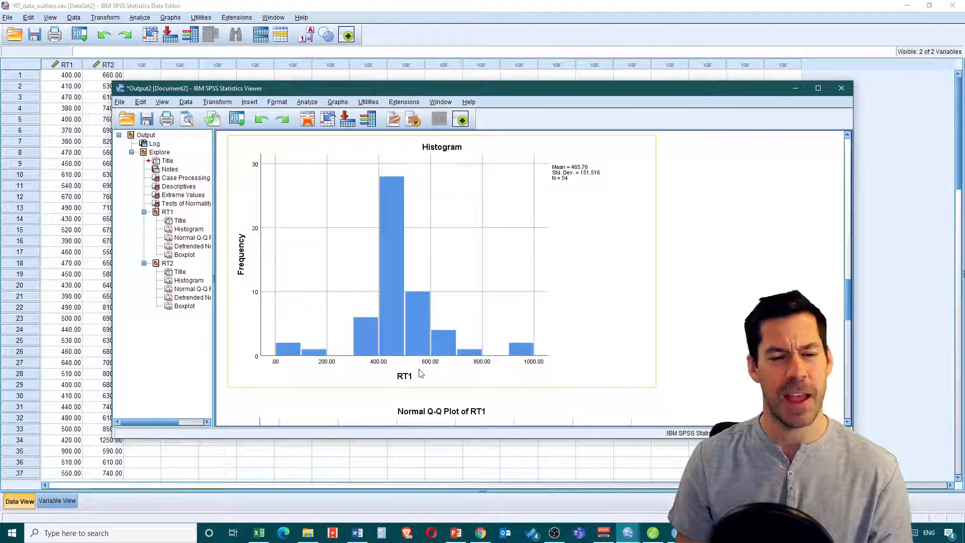
scroll(517, 359, down, 12)
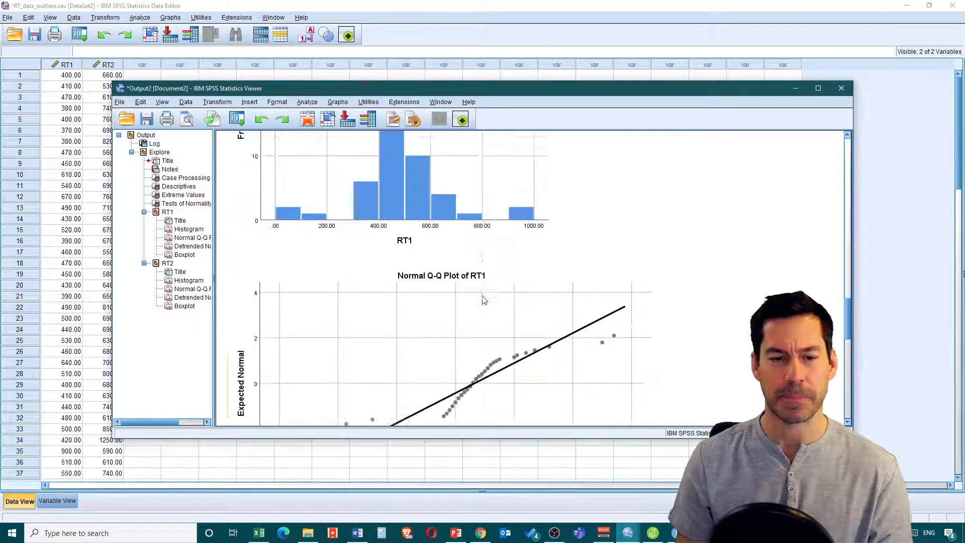
scroll(463, 184, up, 2)
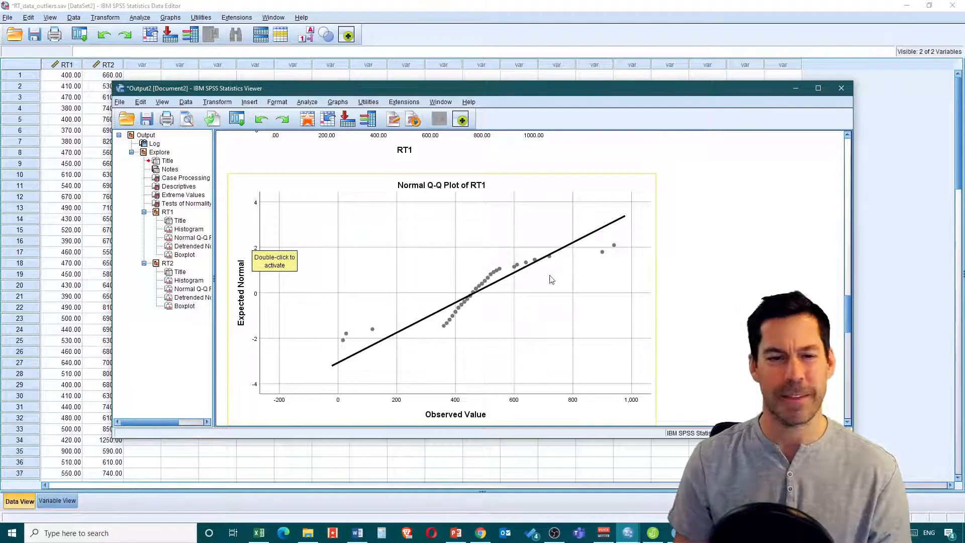
Step: Examine the RT1 and RT2 boxplots in the Explore output for outlying cases
scroll(468, 301, down, 5)
scroll(466, 301, down, 6)
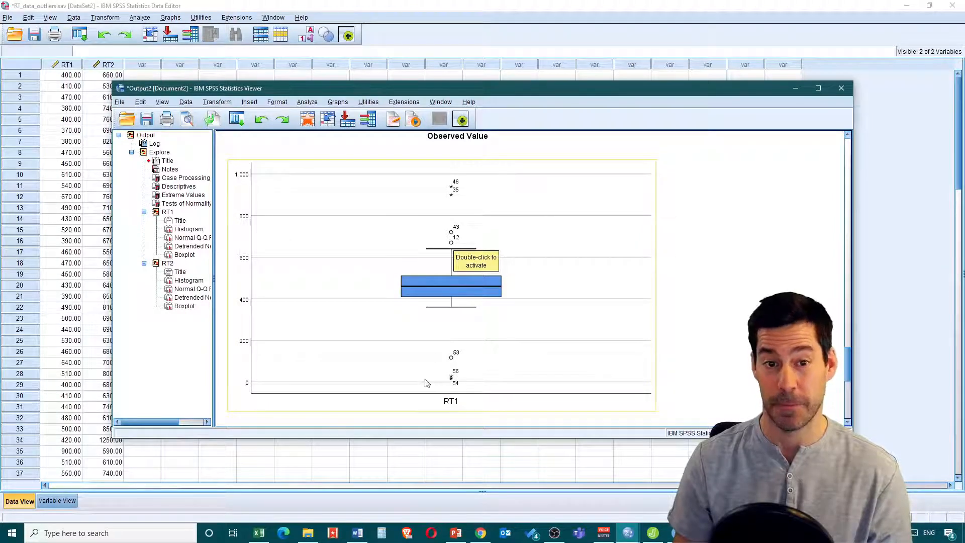
scroll(442, 260, down, 15)
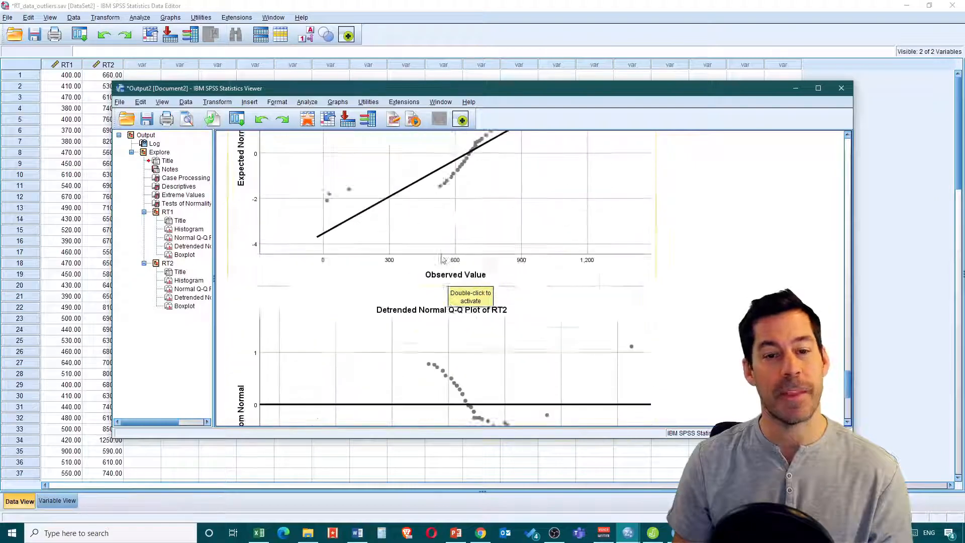
scroll(442, 260, down, 10)
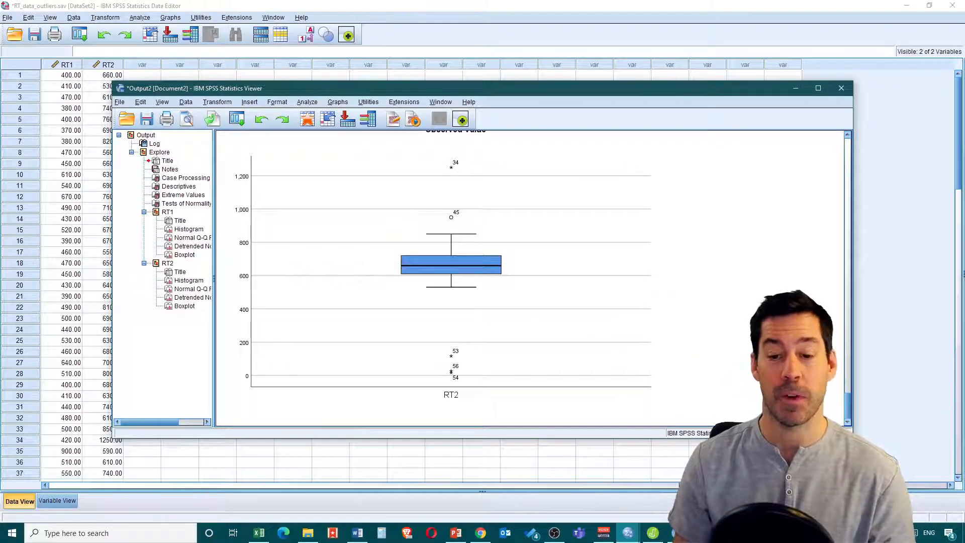
Step: Switch to JASP and open the recent file RT_data_outliers.csv
click(653, 532)
click(182, 86)
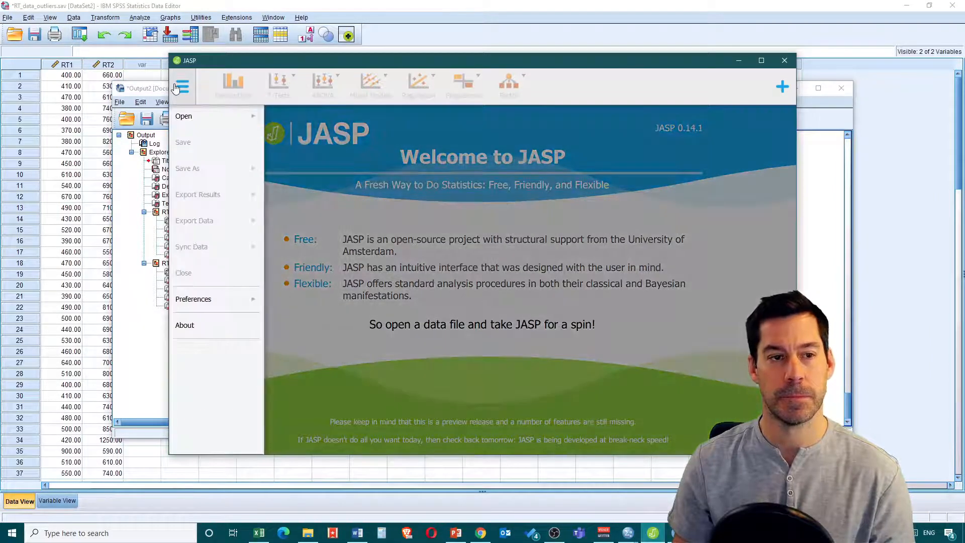
click(224, 117)
click(282, 122)
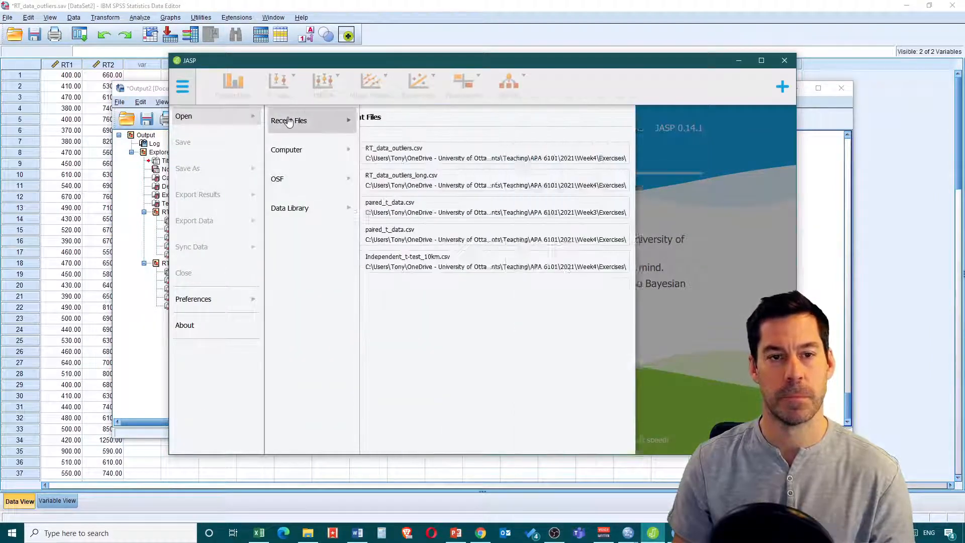
click(417, 157)
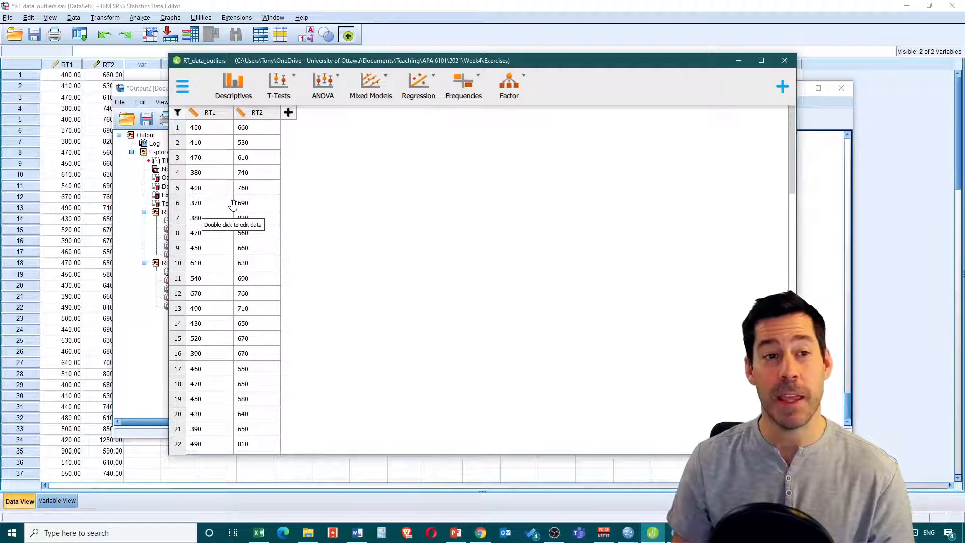
Step: Start a Descriptive Statistics analysis with RT1 and RT2 as the variables
click(235, 83)
click(226, 145)
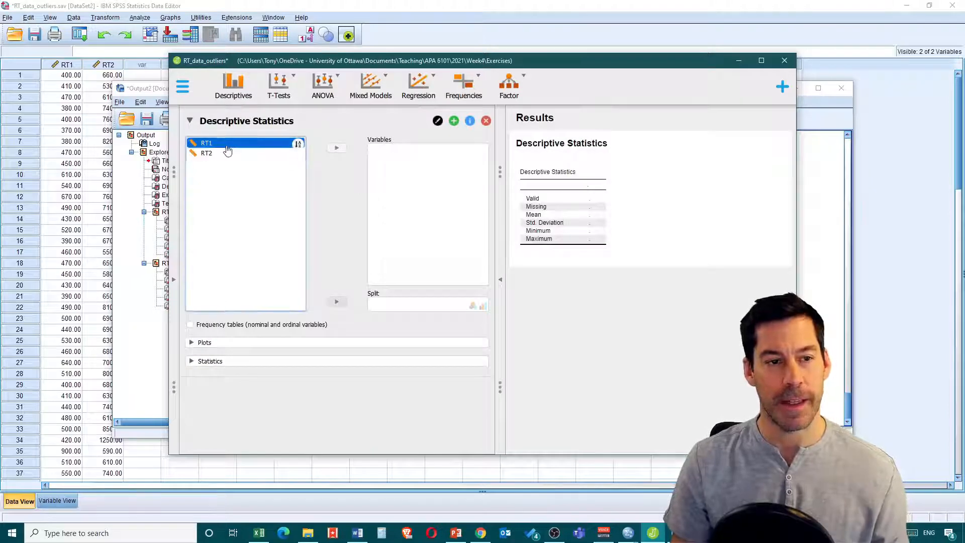
shift+click(220, 153)
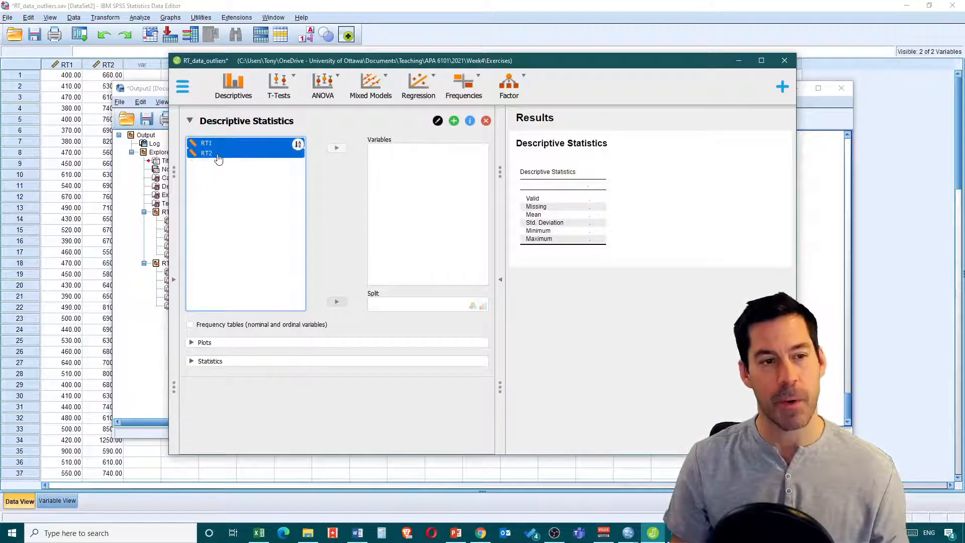
click(337, 150)
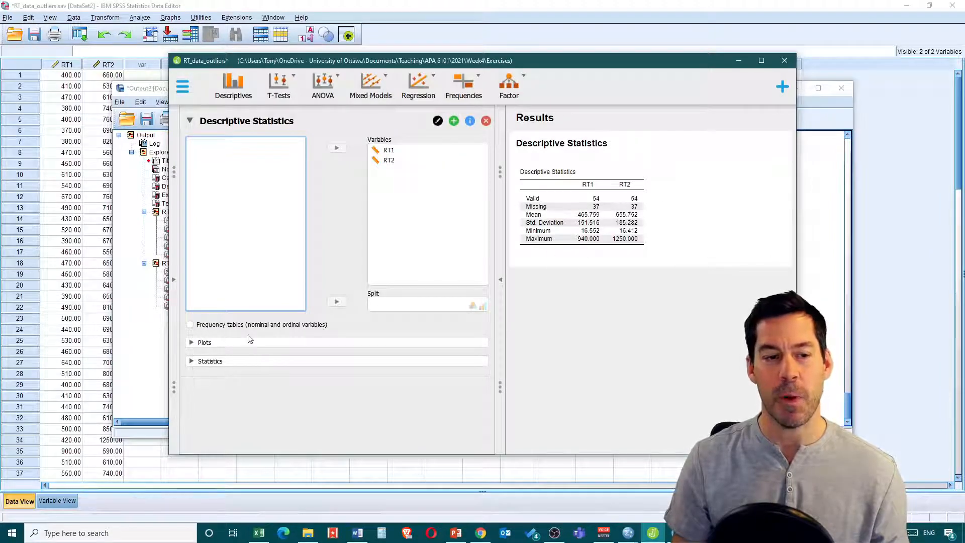
Step: Add skewness, kurtosis and the Shapiro-Wilk test to the descriptive statistics
click(195, 363)
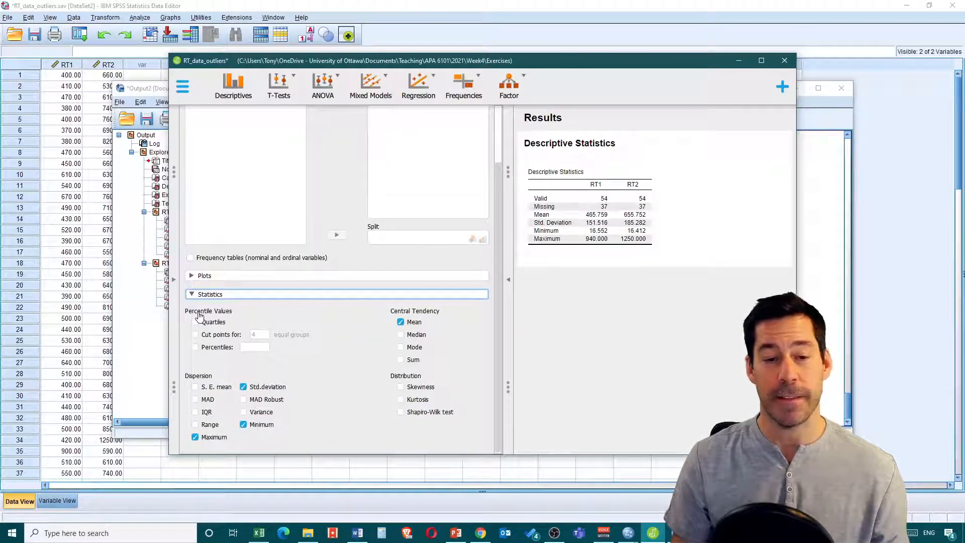
click(401, 387)
click(401, 400)
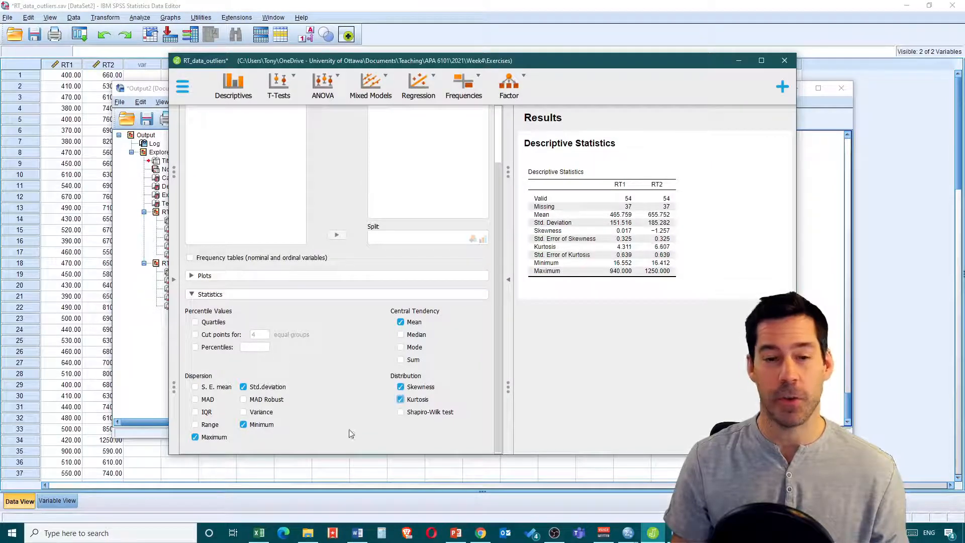
click(400, 412)
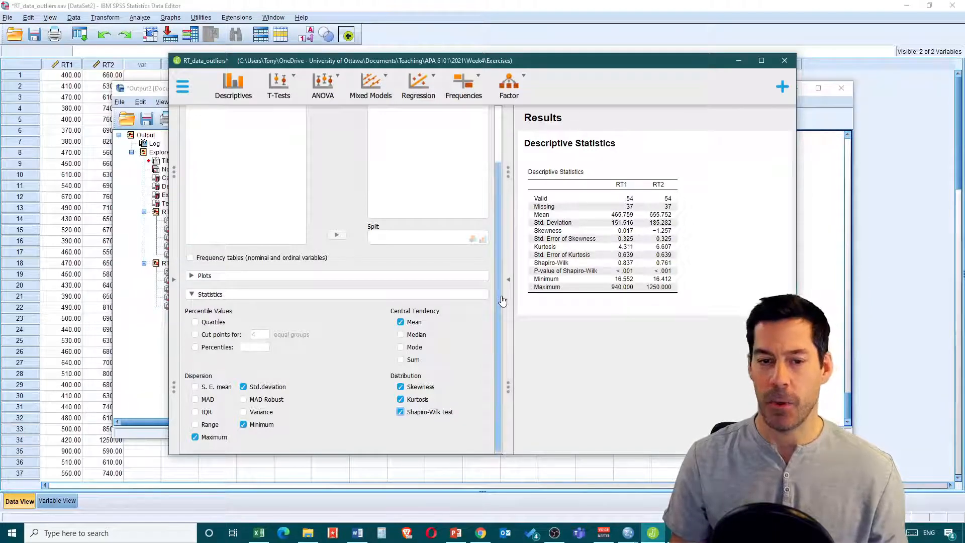
Step: Add boxplots with the boxplot element and Q-Q plots to the descriptive analysis
click(191, 276)
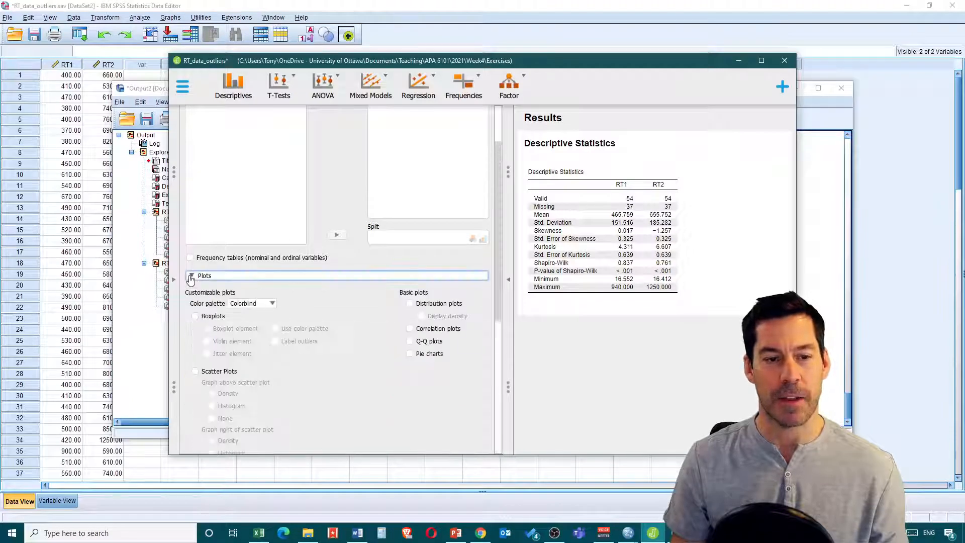
scroll(324, 294, down, 3)
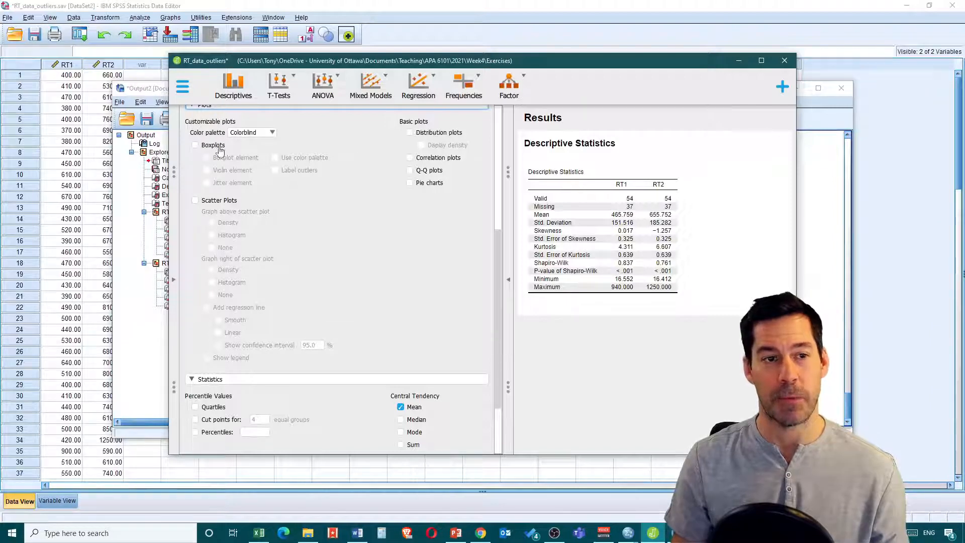
click(195, 145)
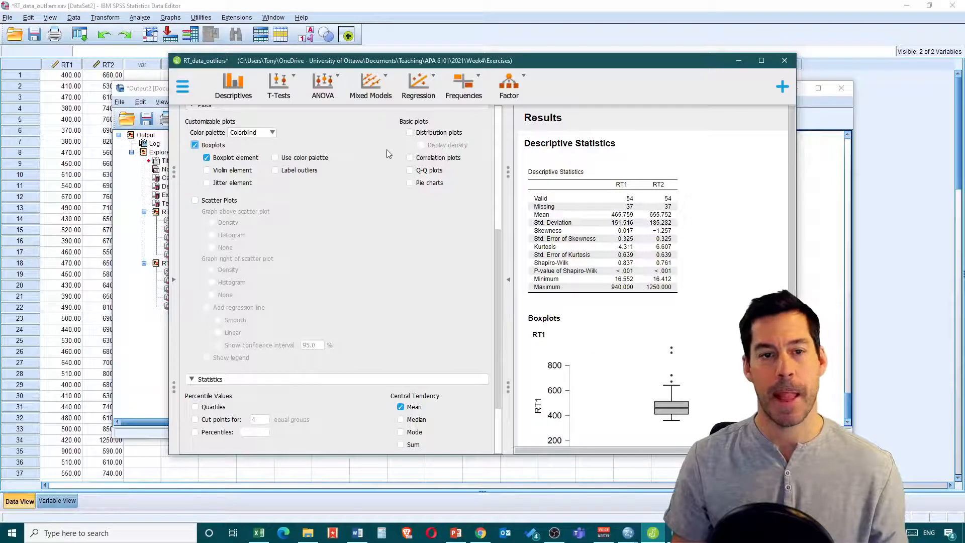
click(410, 171)
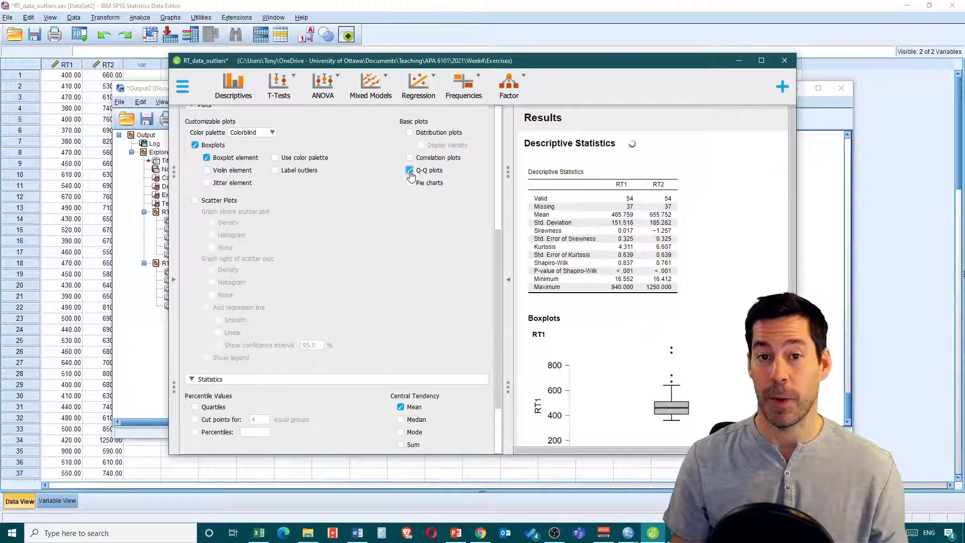
Step: Review the RT1 boxplot in the results and bring the data table back into view
scroll(726, 176, down, 3)
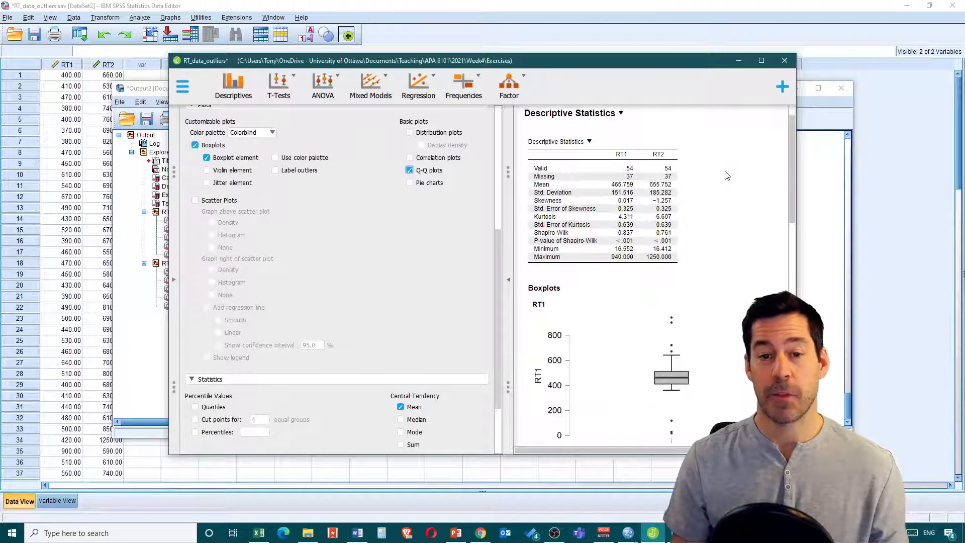
scroll(728, 176, down, 1)
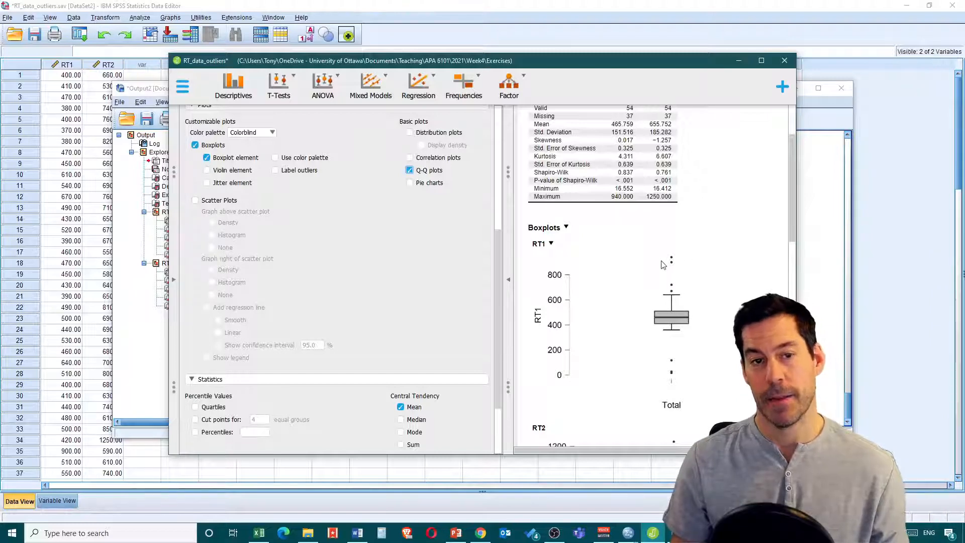
click(174, 276)
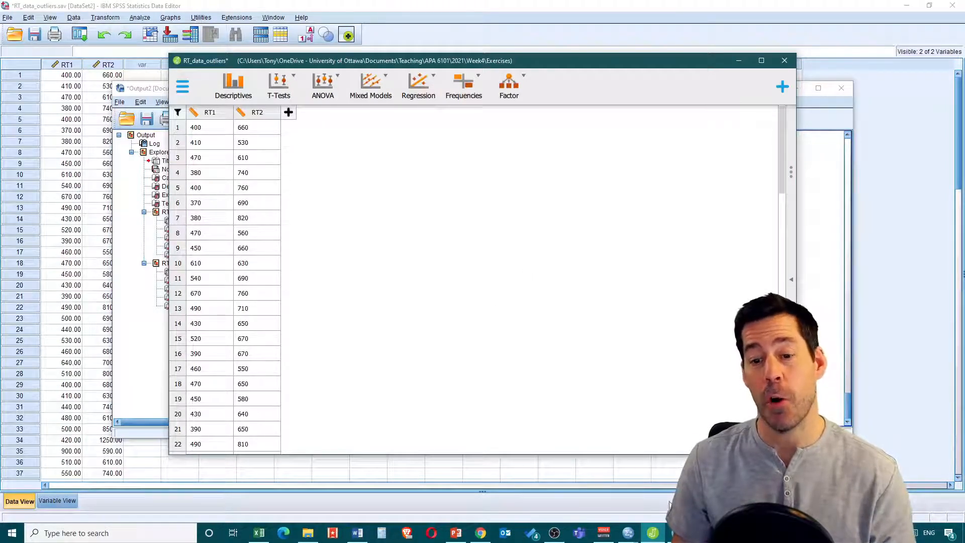
Step: Switch to RStudio and choose RT_data_outliers.csv from the Week4 Exercises folder for a From Text (base) dataset import
click(673, 531)
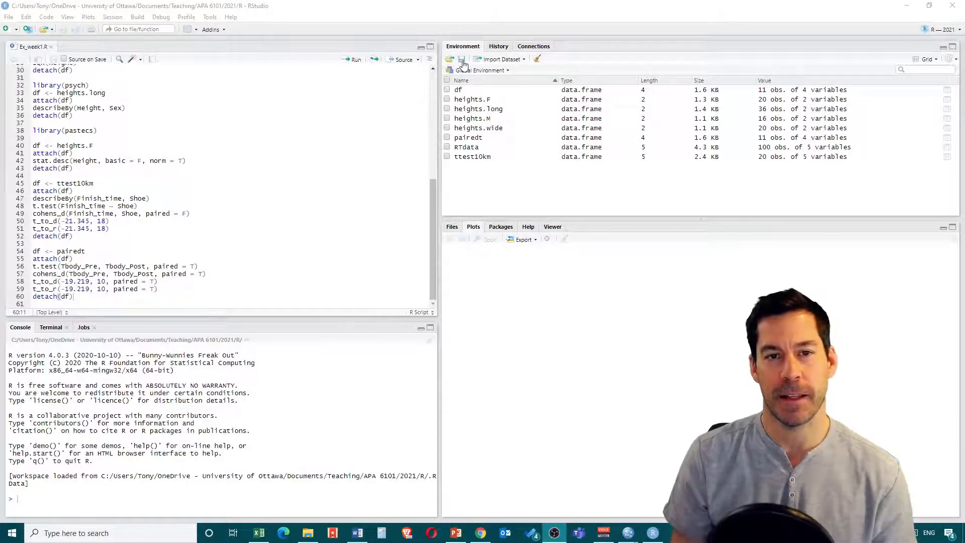
click(495, 60)
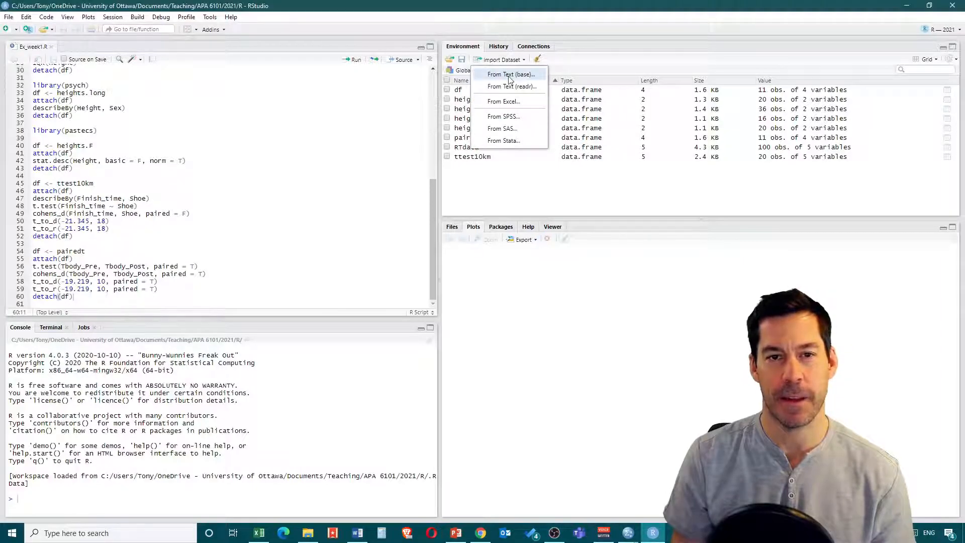
click(511, 74)
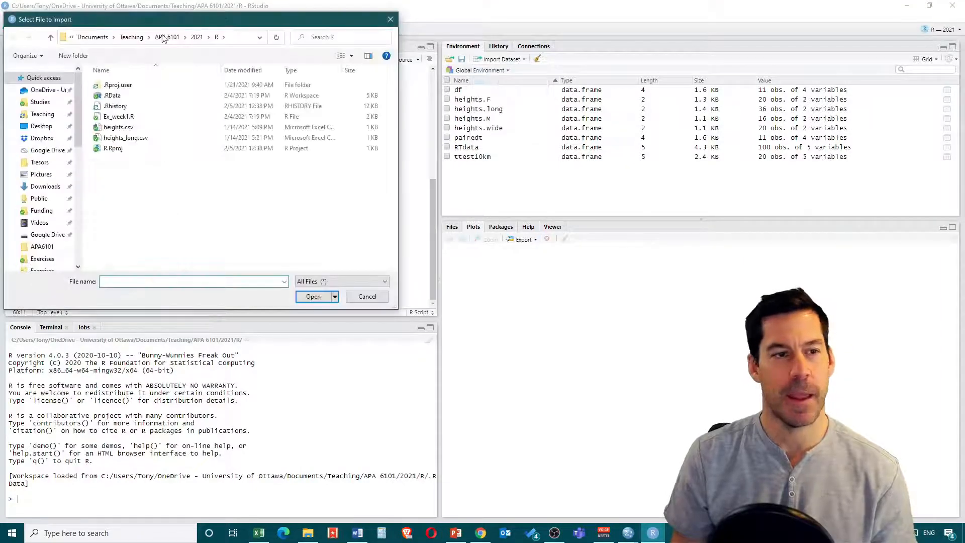
click(43, 257)
click(181, 37)
double_click(115, 95)
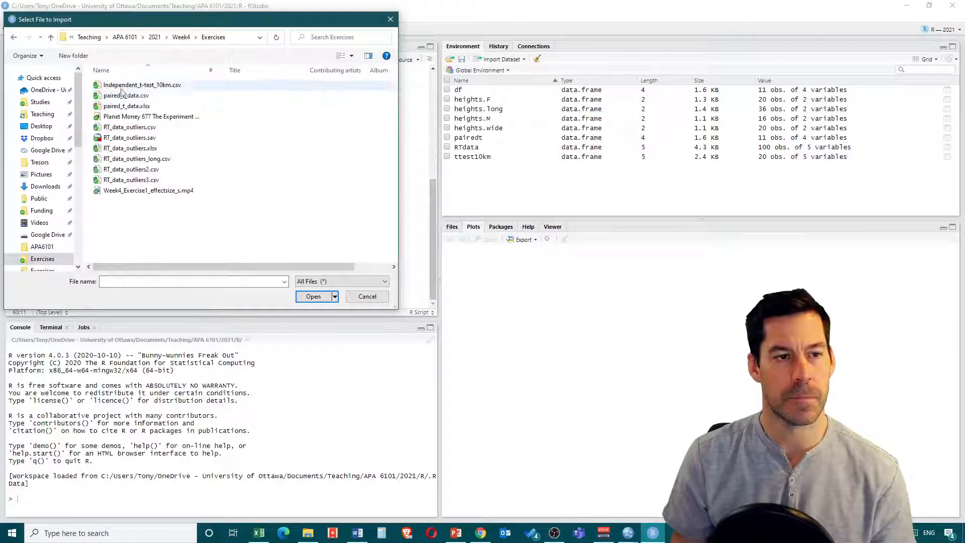
click(130, 147)
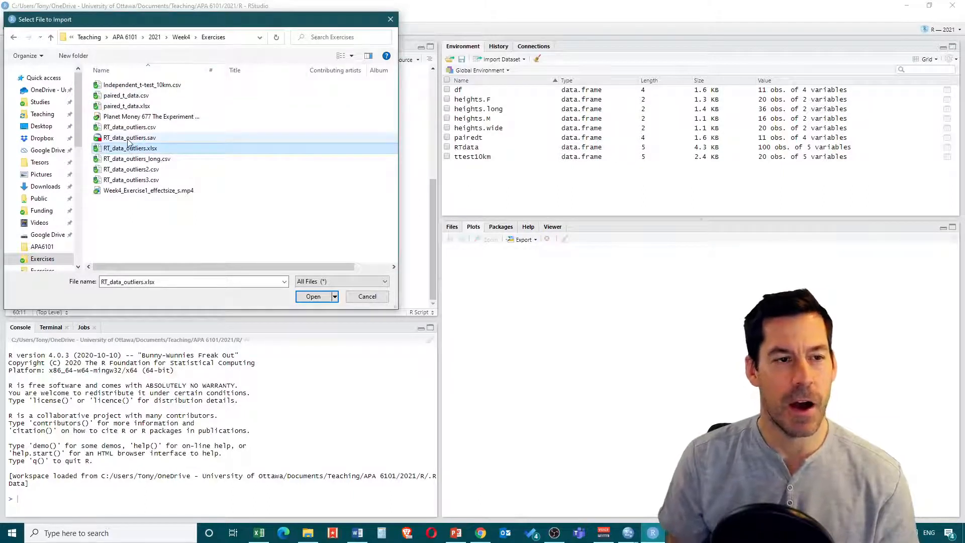
click(131, 128)
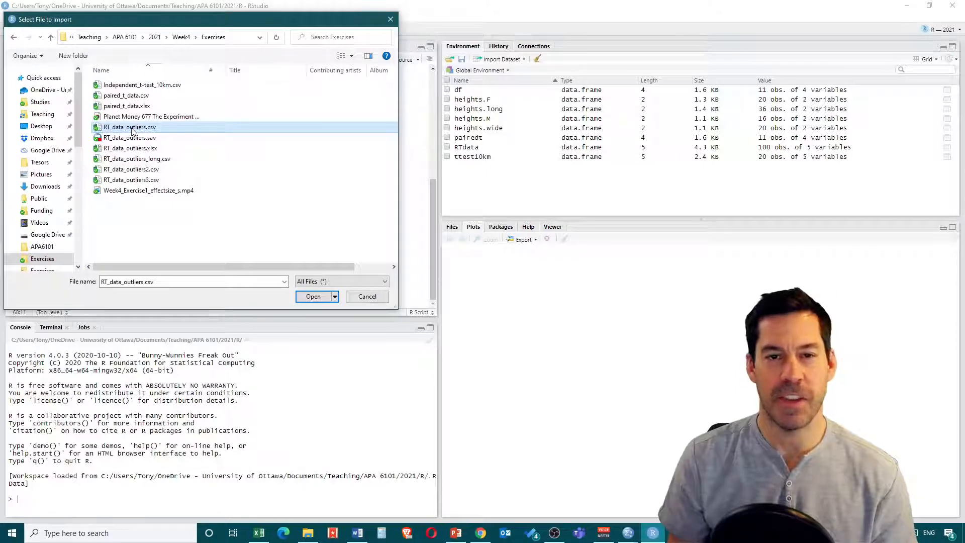
click(314, 296)
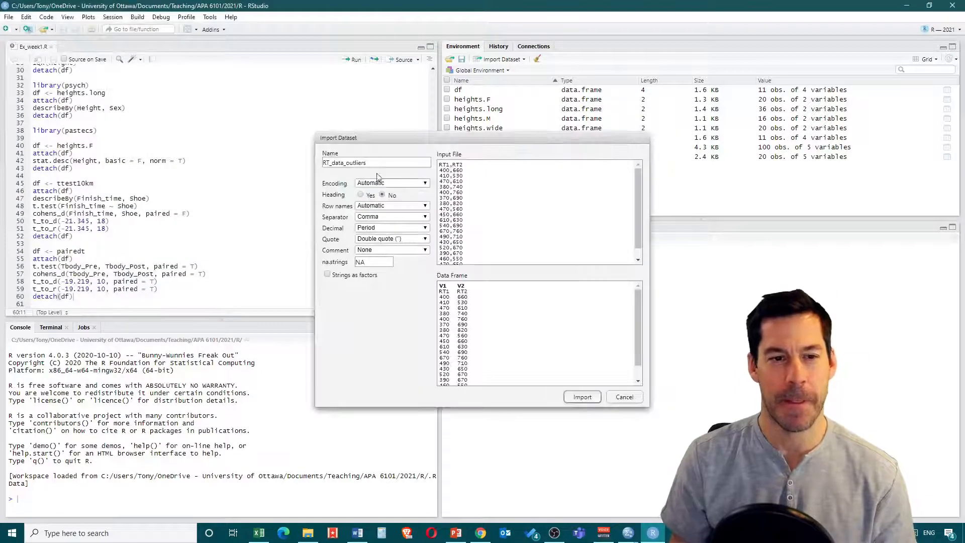
Step: Name the dataset RTdata_out, treat the first row as headings and import it
click(330, 163)
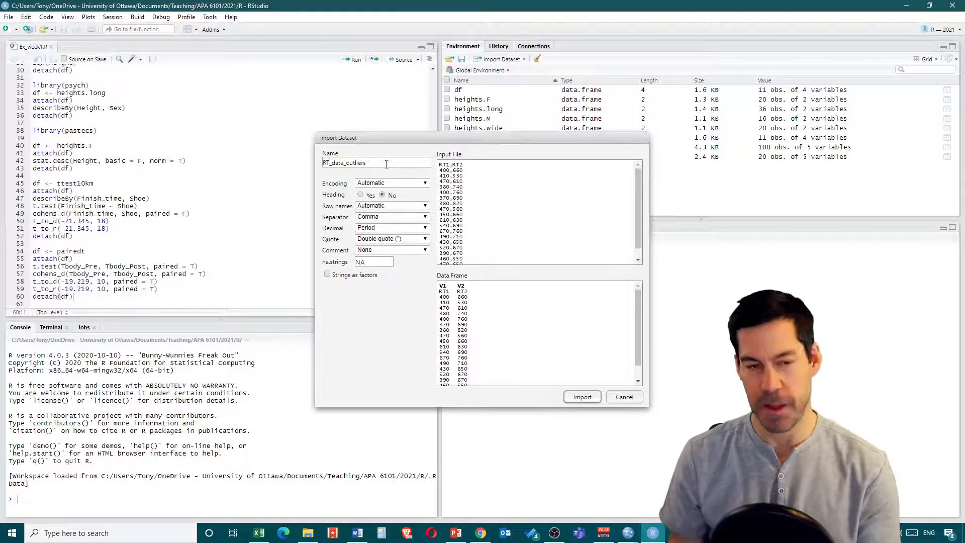
key(Delete)
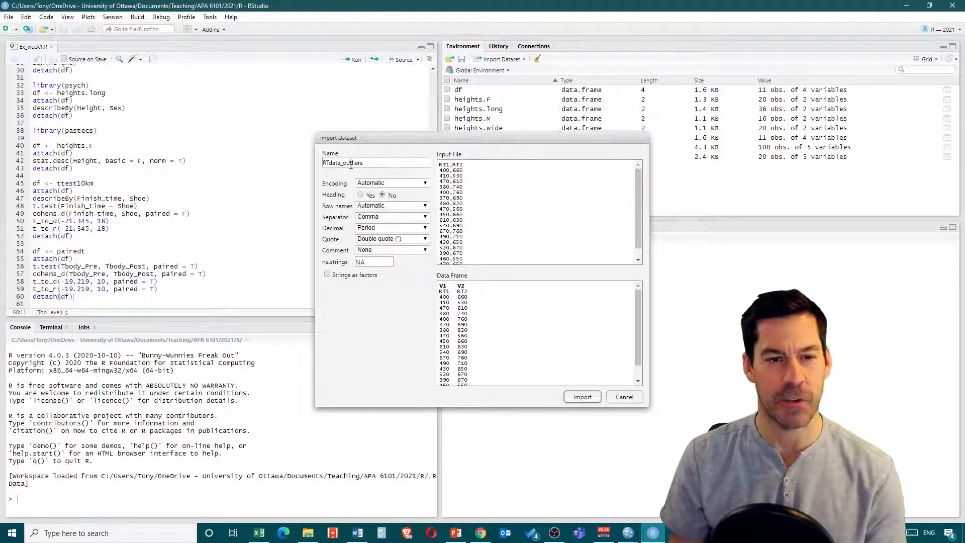
drag(351, 163, 364, 162)
key(BackSpace)
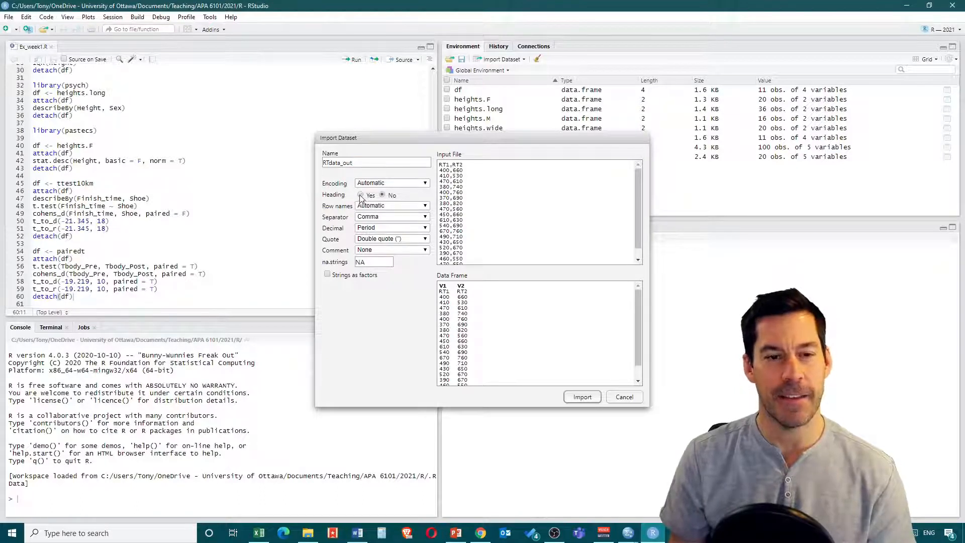
click(360, 195)
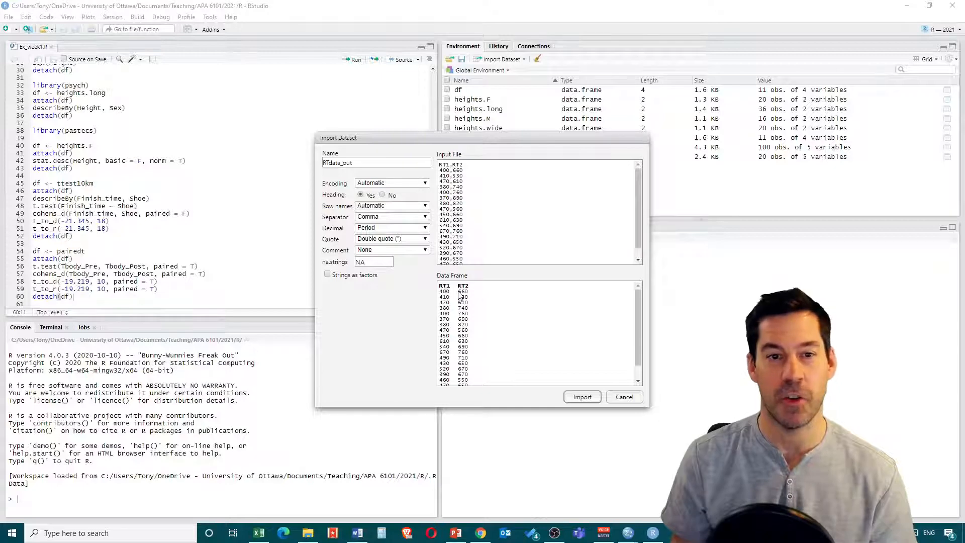
click(579, 400)
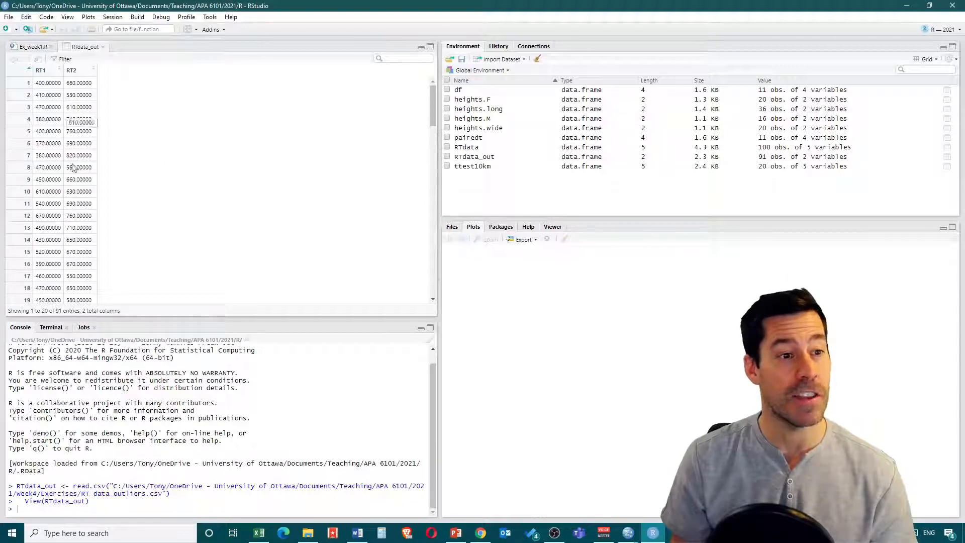
Step: Return from the RTdata_out table to the Ex_week1.R script and load the pastecs package
mouse_move(434, 103)
mouse_down()
mouse_move(446, 254)
mouse_move(454, 198)
mouse_move(435, 156)
mouse_move(431, 101)
mouse_up()
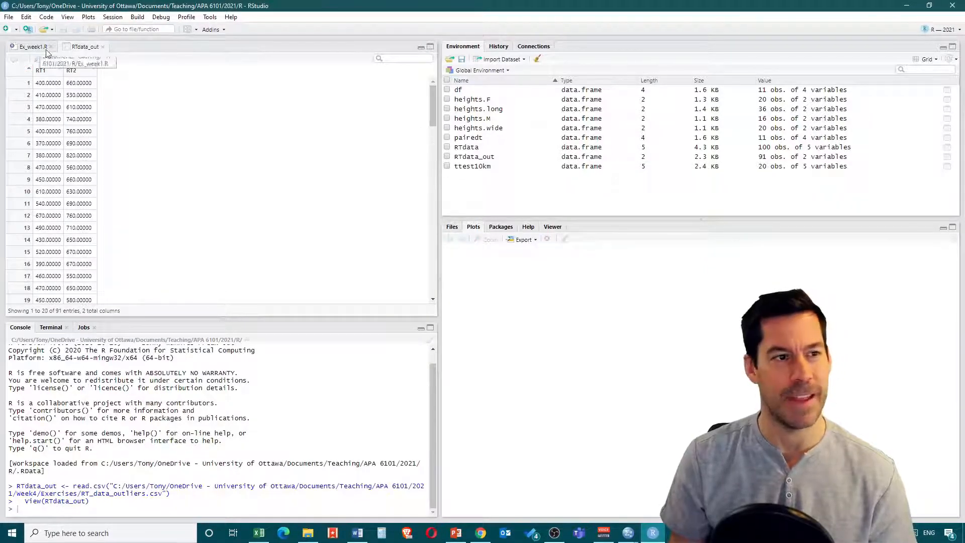
click(31, 49)
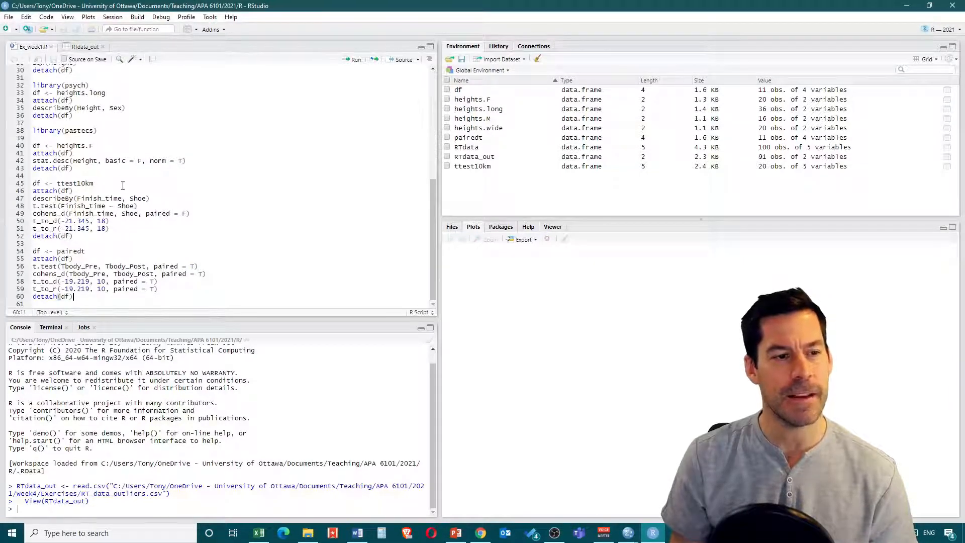
scroll(83, 145, up, 1)
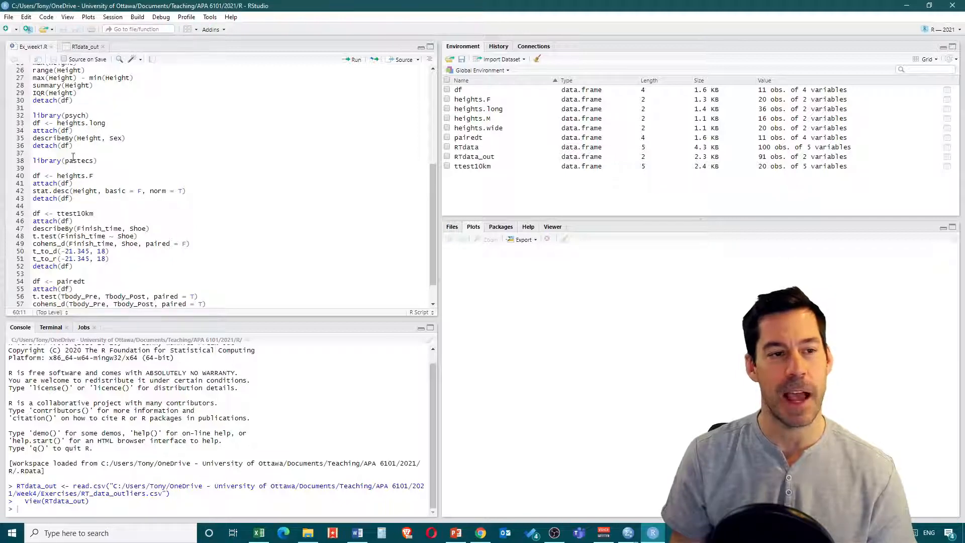
click(498, 228)
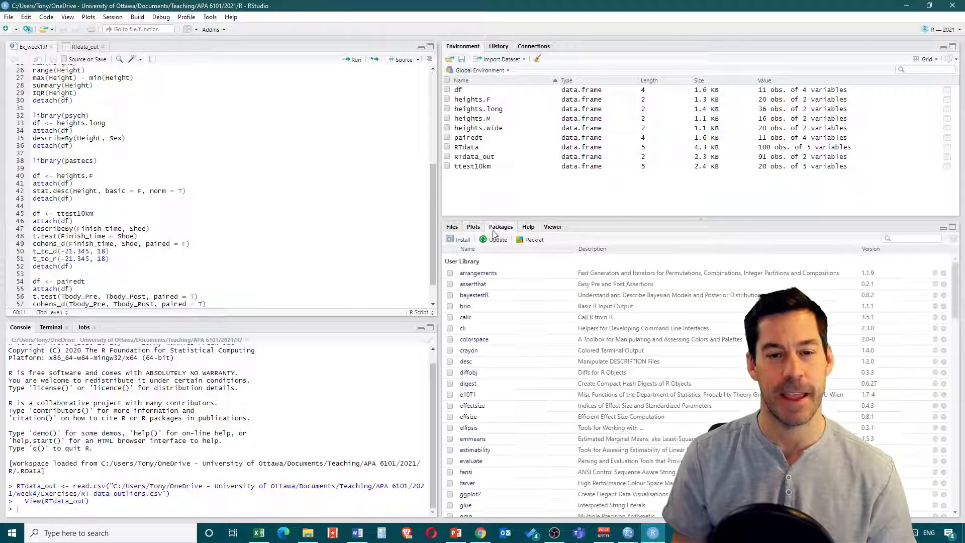
scroll(486, 343, down, 5)
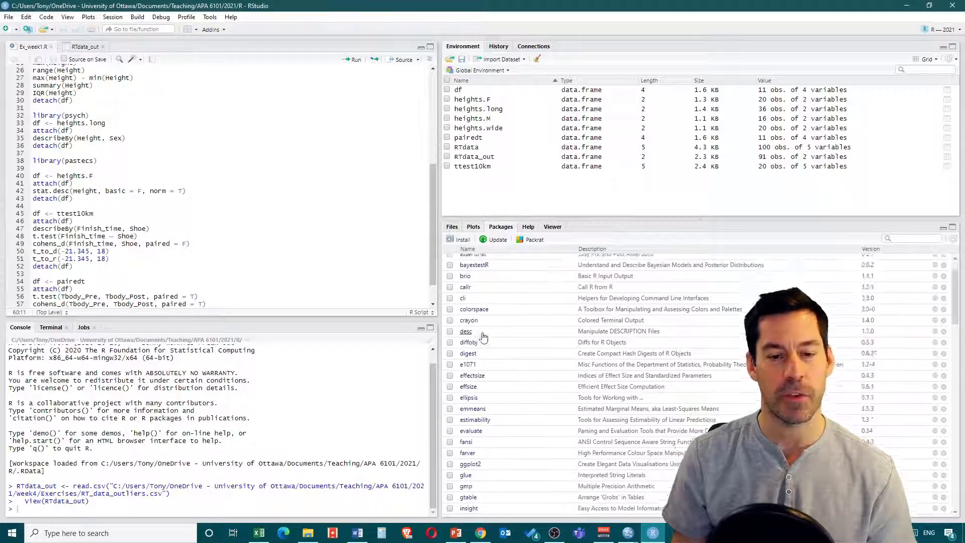
scroll(486, 343, down, 5)
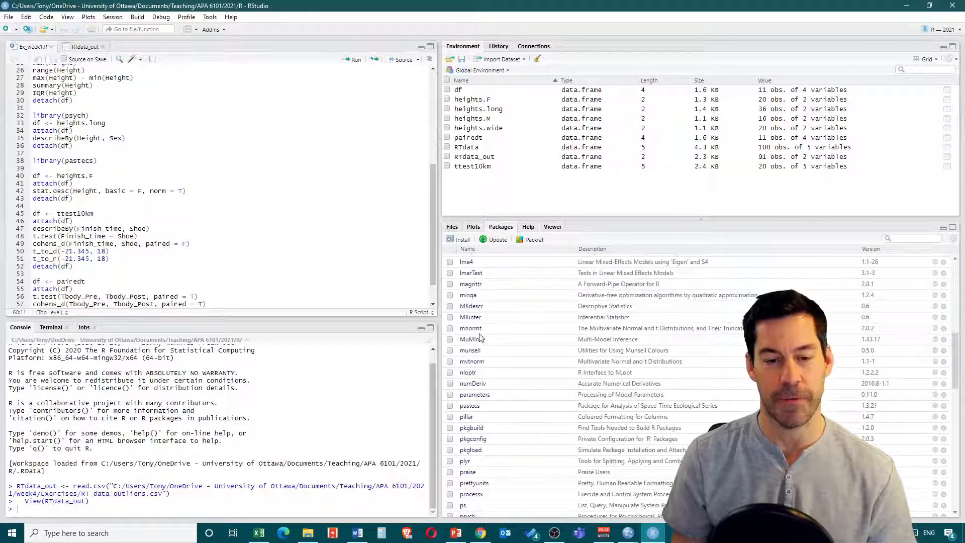
click(449, 406)
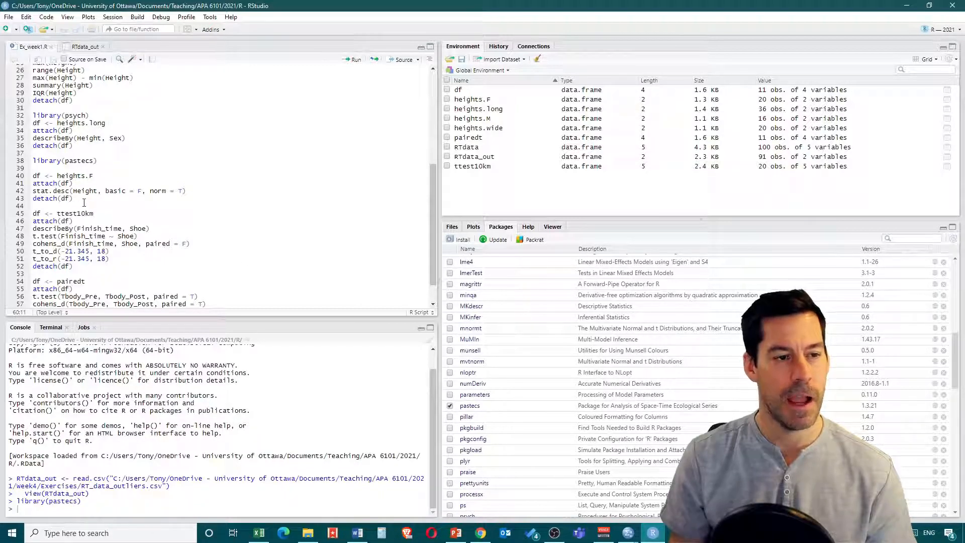
Step: Copy the block from library(pastecs) through the heights.F detach(df) line and paste it at the end of the script
drag(84, 202, 29, 166)
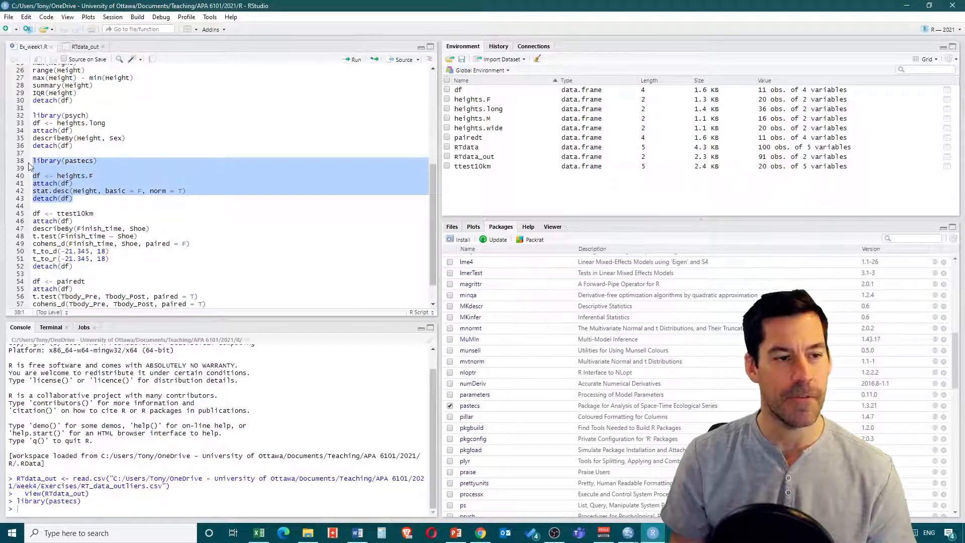
scroll(41, 181, down, 1)
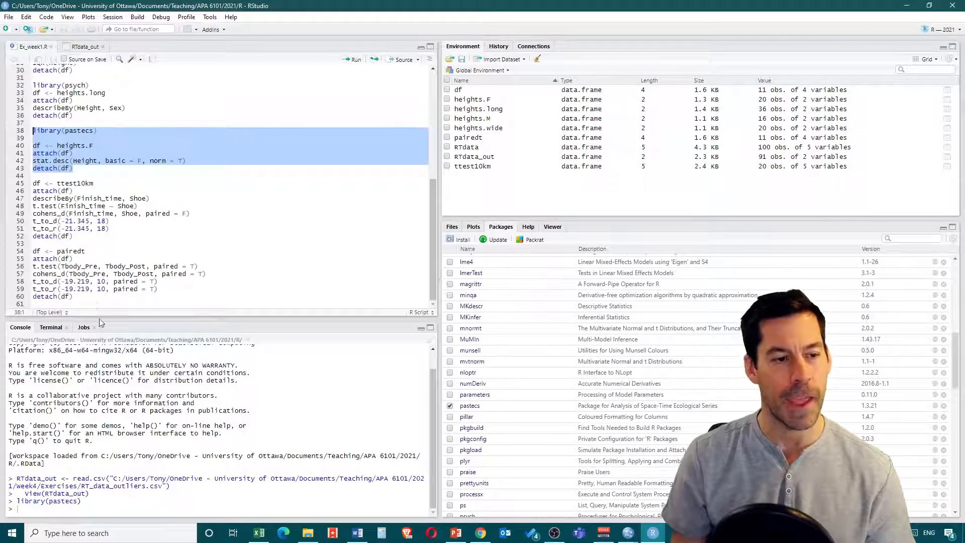
key(ctrl+c)
click(95, 297)
key(Return)
key(ctrl+v)
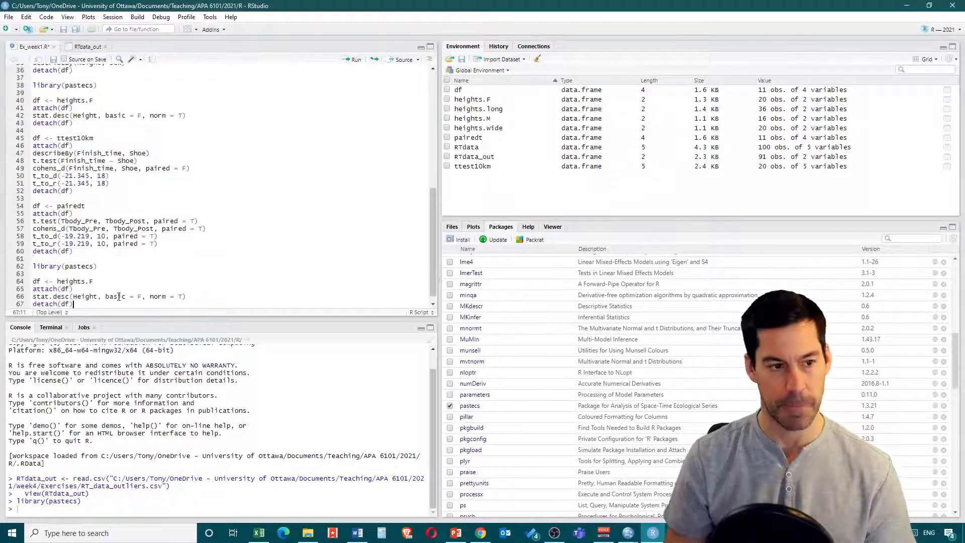
Step: Remove the blank line in the pasted block and turn its library line into the comment "# load library(pastecs)"
click(33, 273)
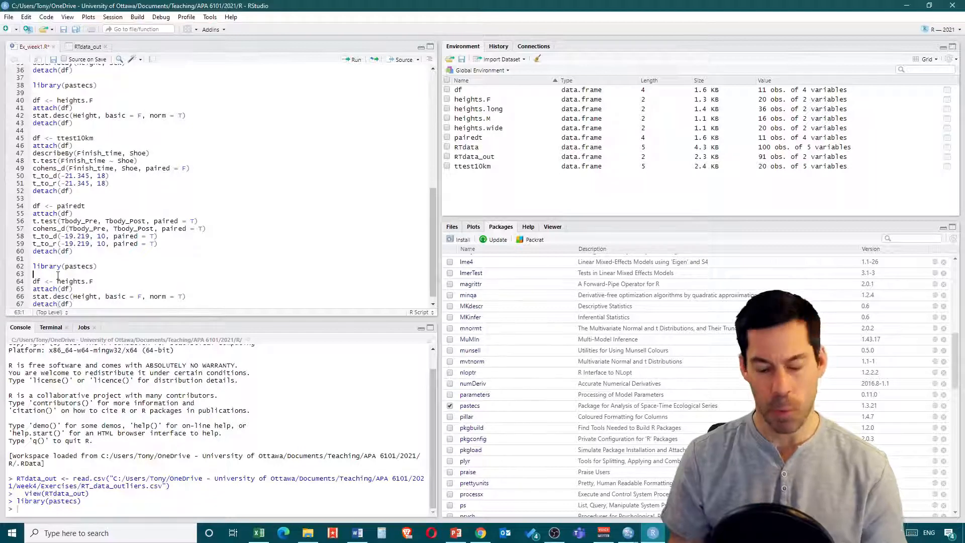
key(Delete)
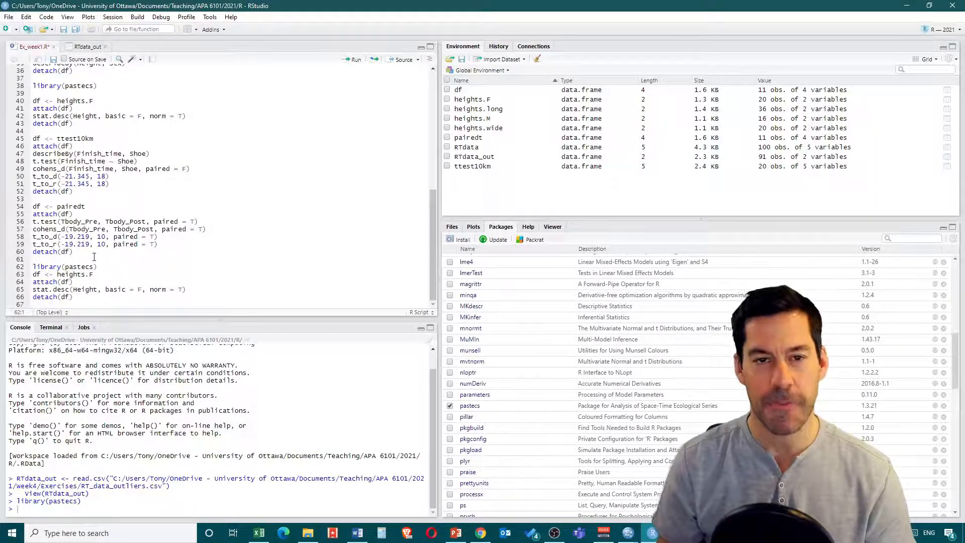
text(#)
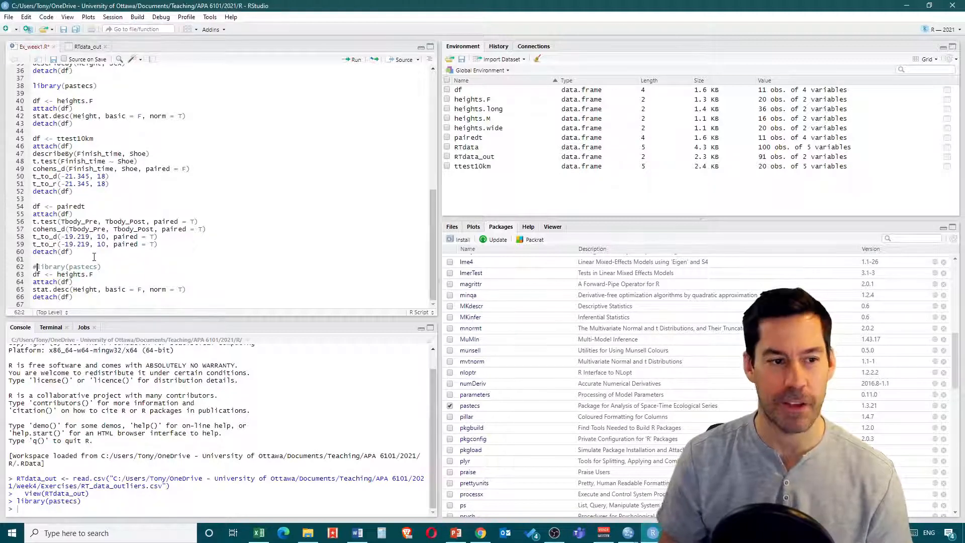
text(load)
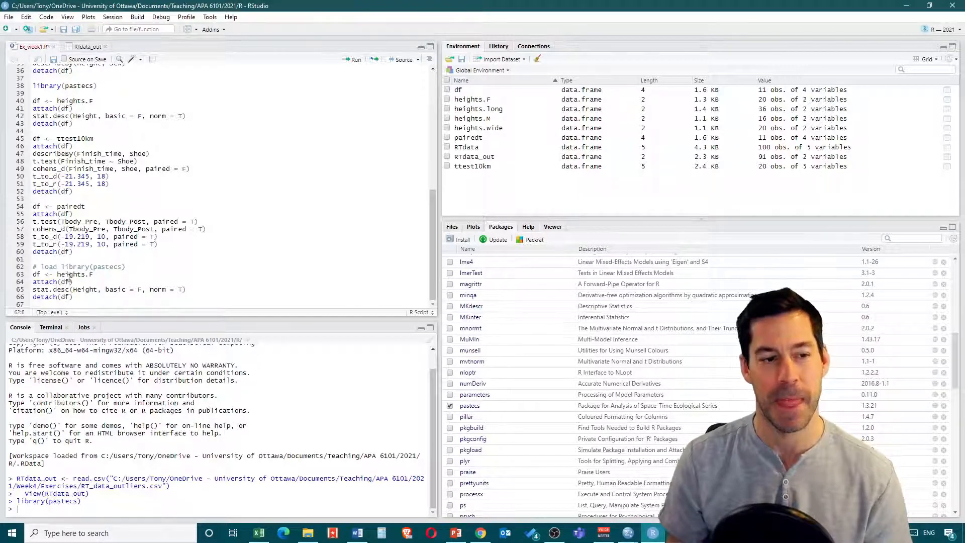
Step: Add the line options(scipen = 999) below the load library(pastecs) comment
click(134, 268)
key(Return)
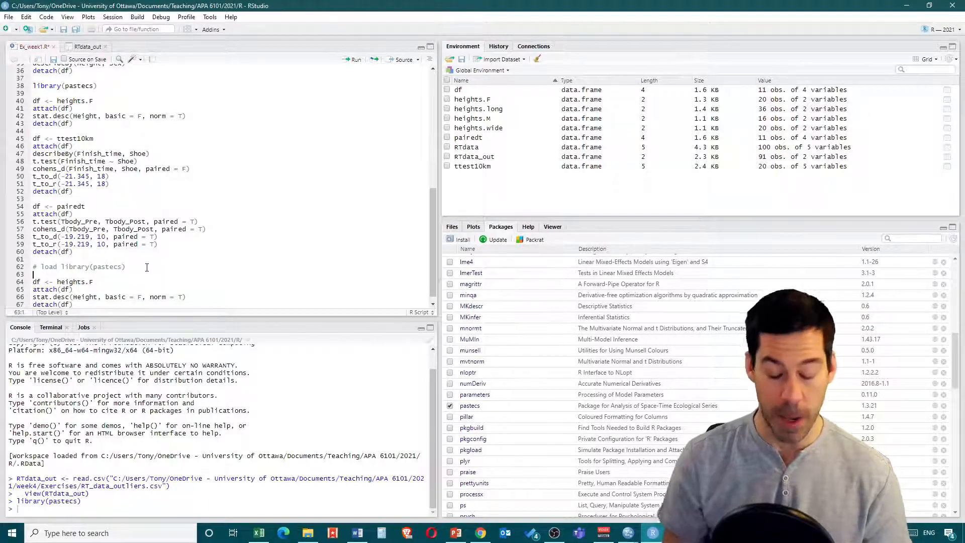
text(tions)
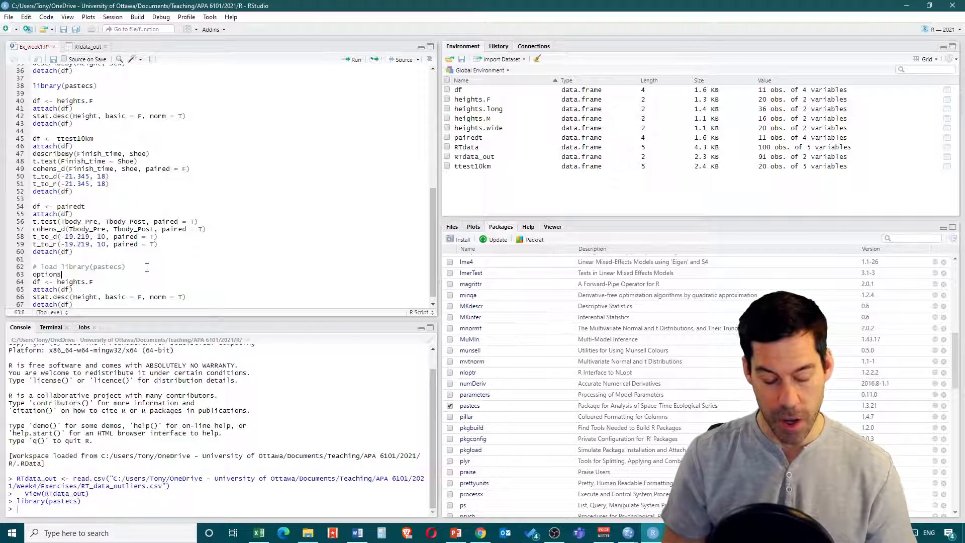
text((sci)
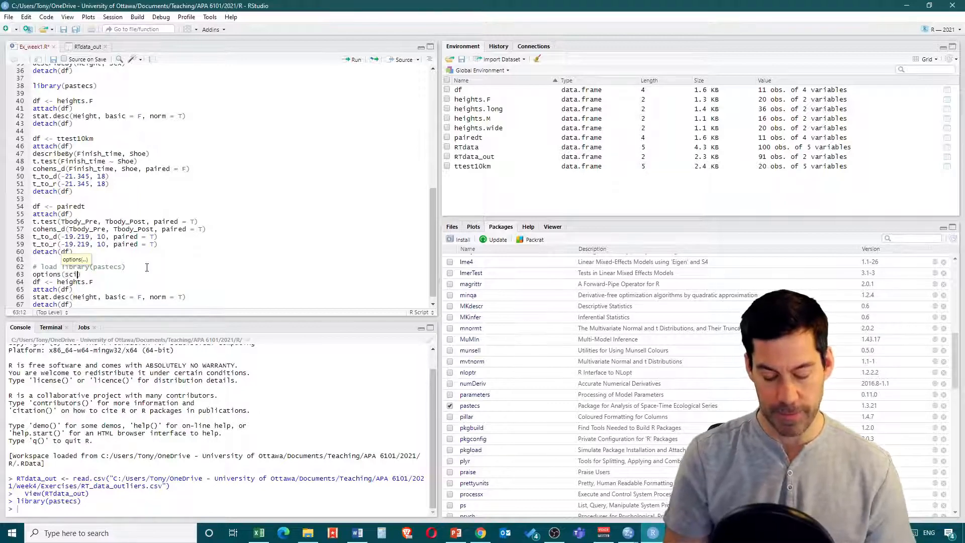
text(pen )
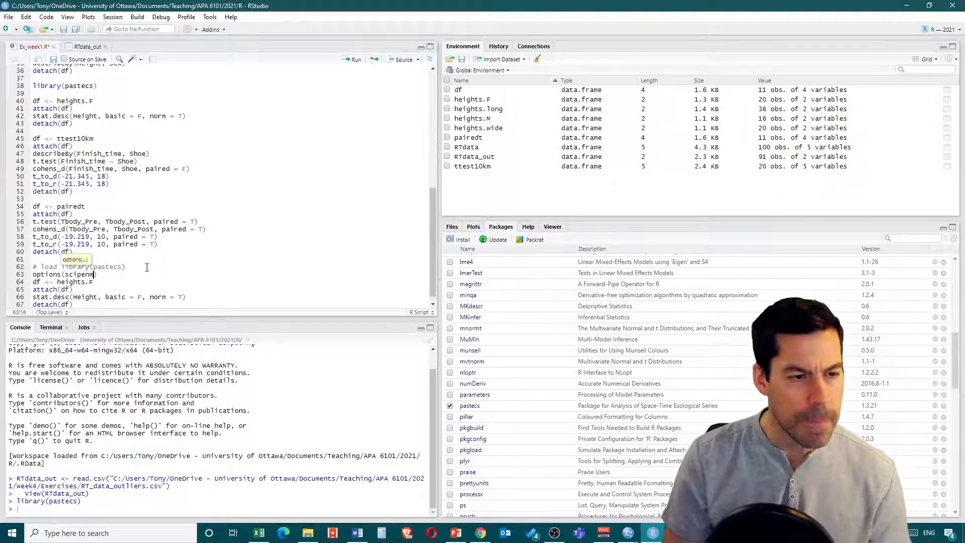
text(= )
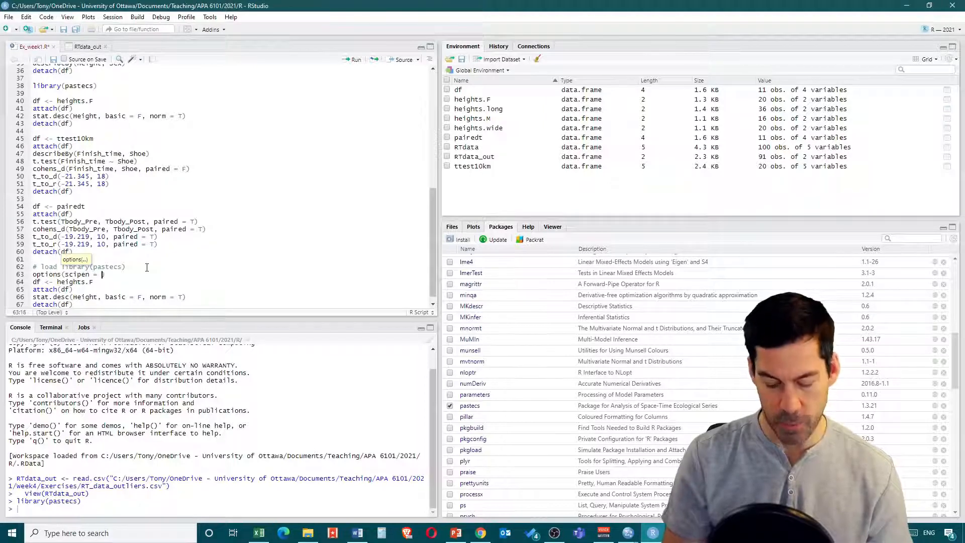
text(999)
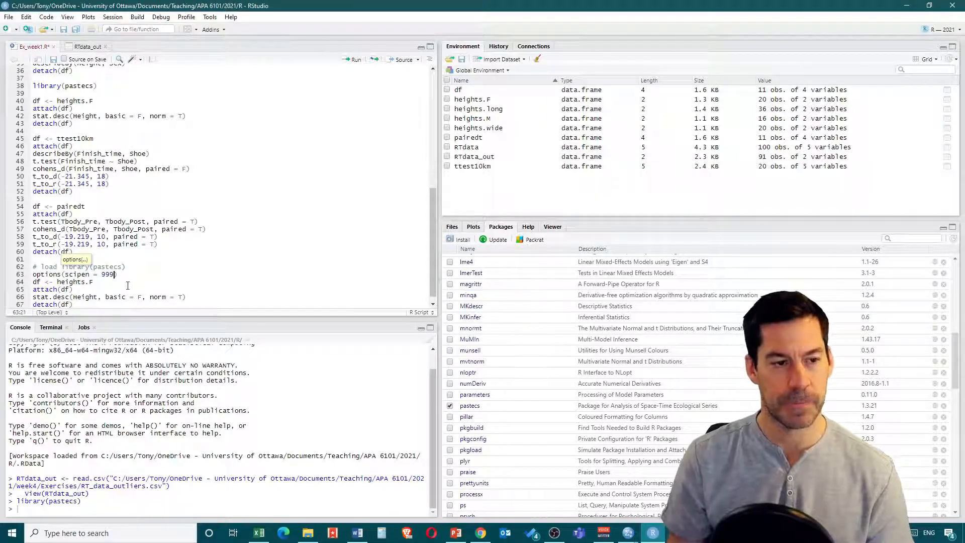
Step: Change the pasted block's data frame assignment to df <- RTdata_out
scroll(81, 292, down, 1)
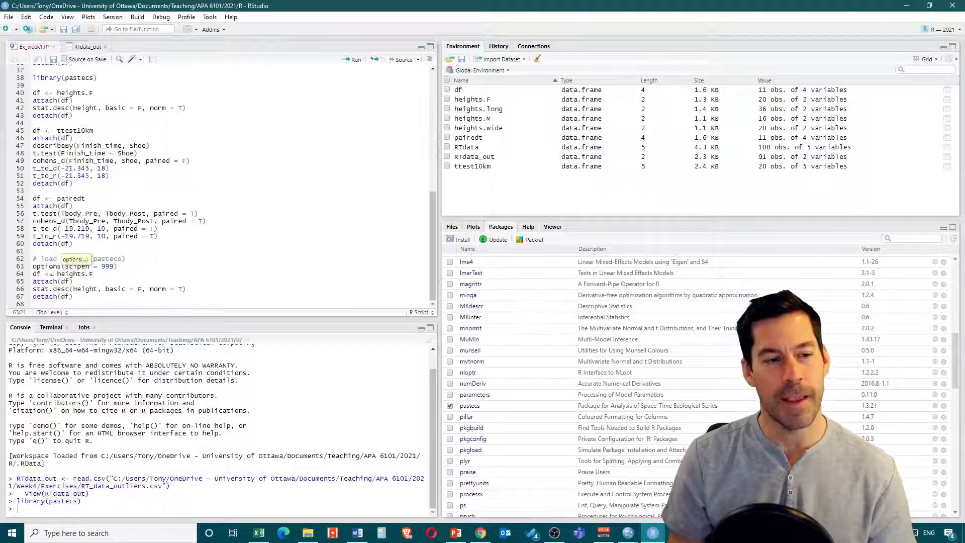
click(78, 274)
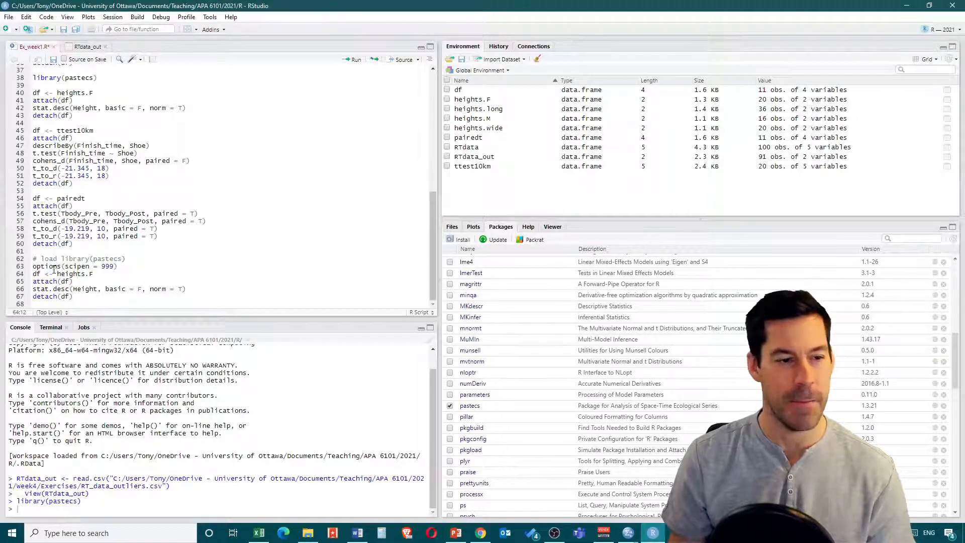
drag(56, 274, 91, 273)
text(R)
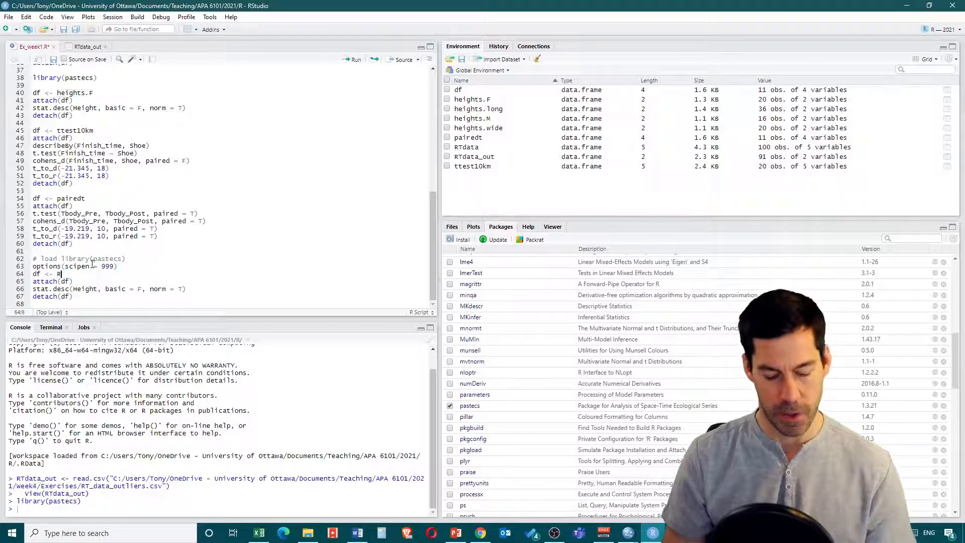
text(T_Tdat)
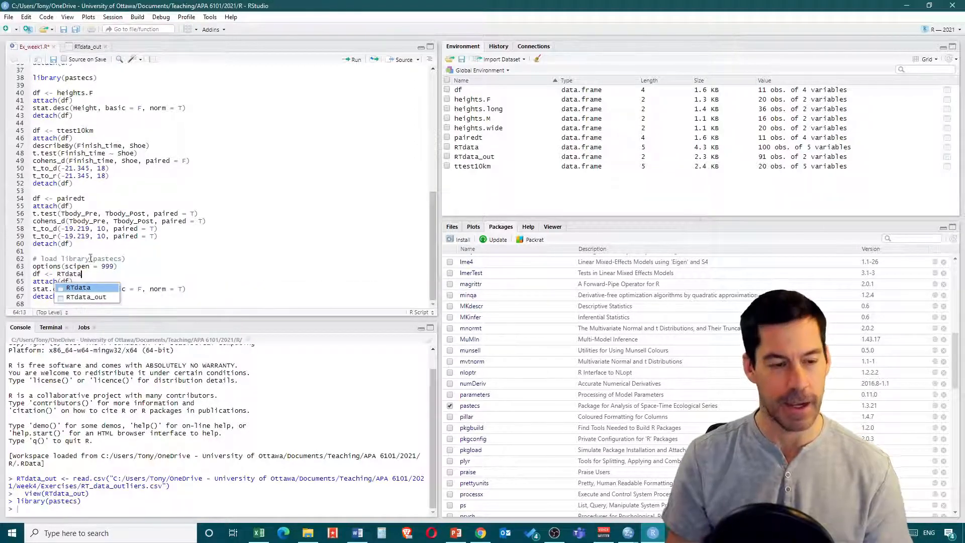
text(a)
click(94, 297)
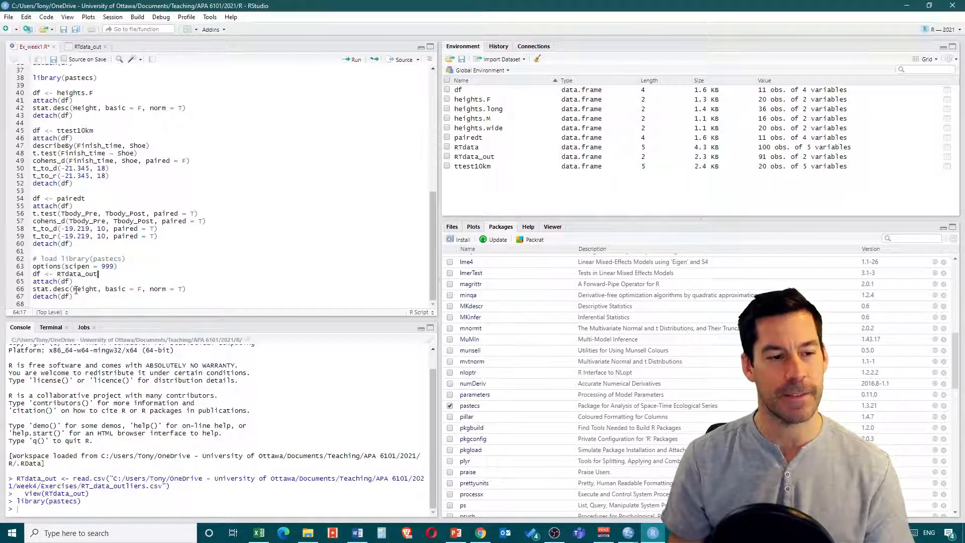
Step: Replace Height with RT1 in the pasted stat.desc call and run the block from options through detach(df)
drag(75, 290, 103, 290)
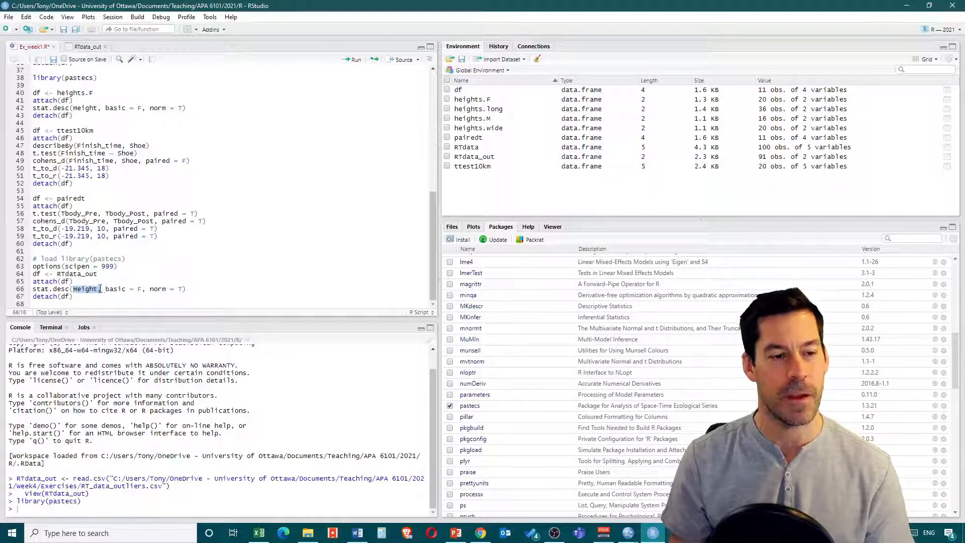
text(RT1)
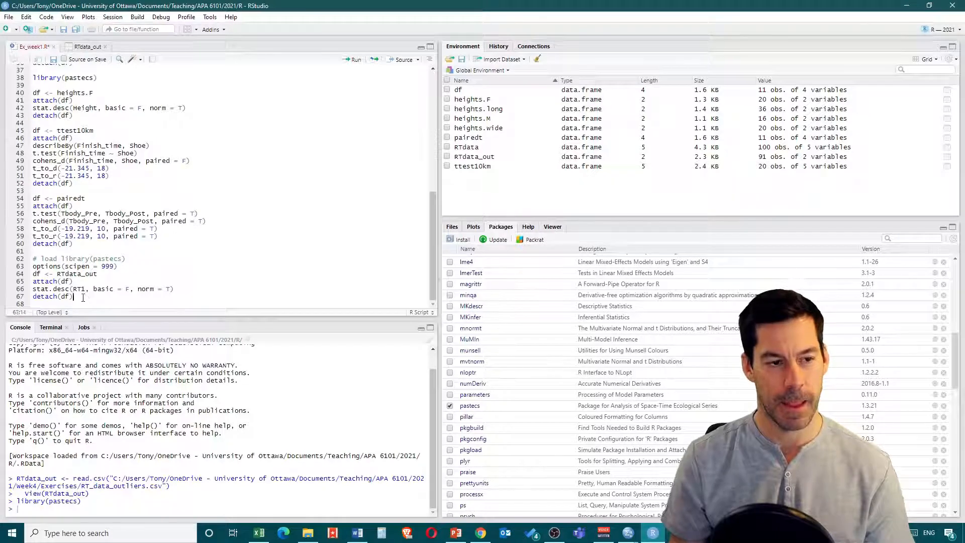
drag(92, 297, 27, 265)
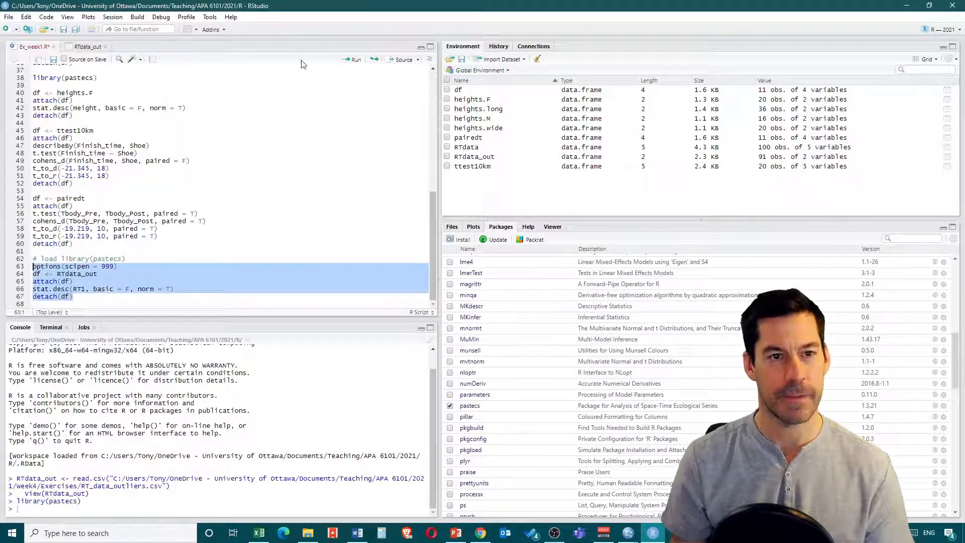
click(350, 61)
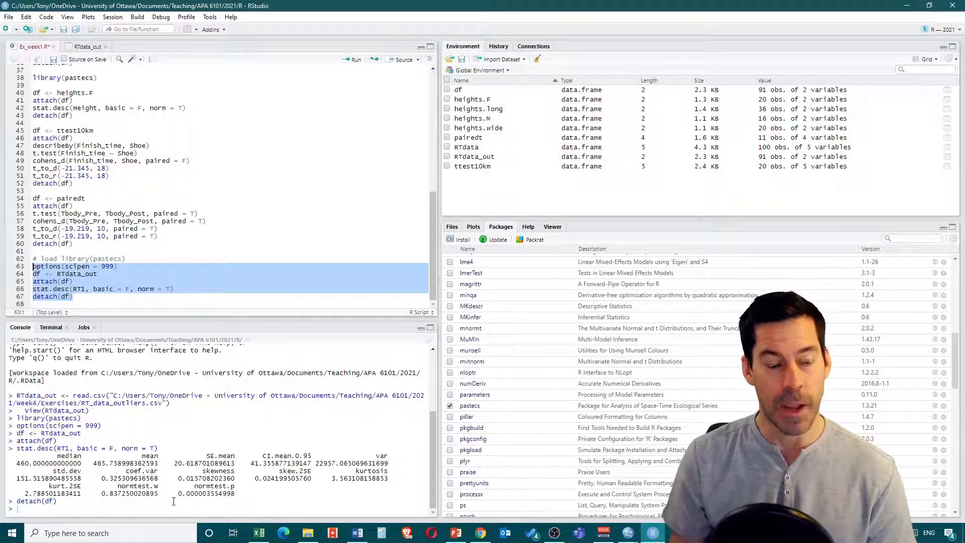
Step: Change the variable in the last stat.desc call to RT2
click(86, 290)
key(BackSpace)
text(2)
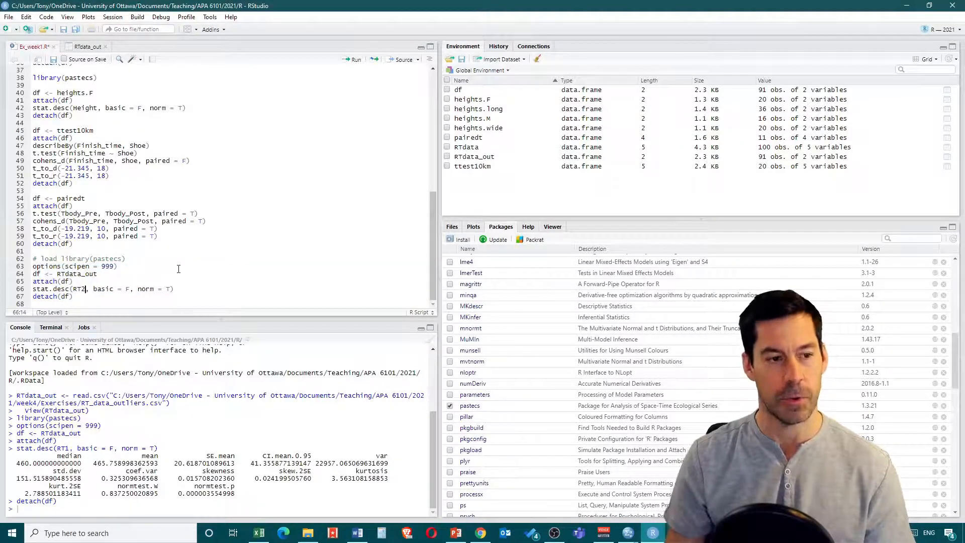
Step: Run the block from options through detach(df) for RT2 and inspect the normtest.p values of RT2 and RT1
drag(71, 296, 33, 267)
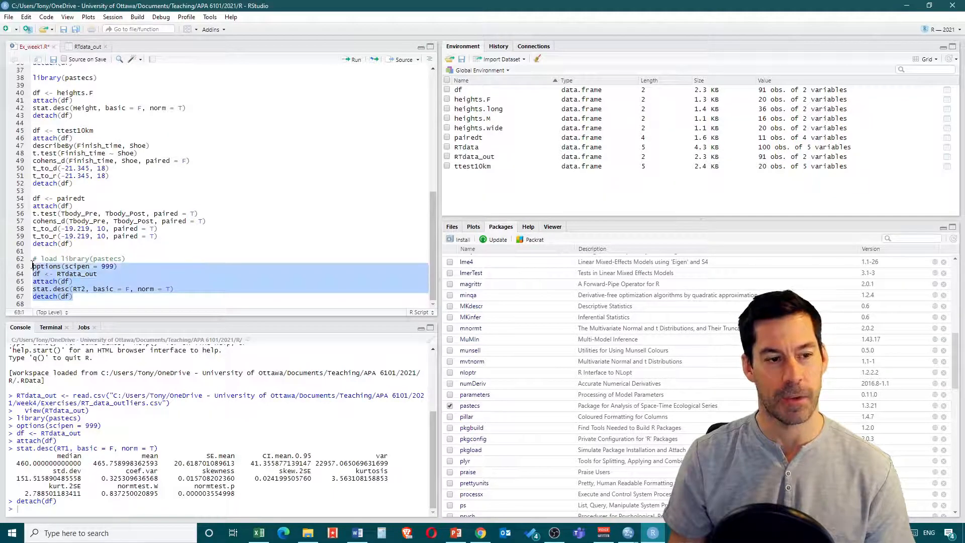
click(353, 60)
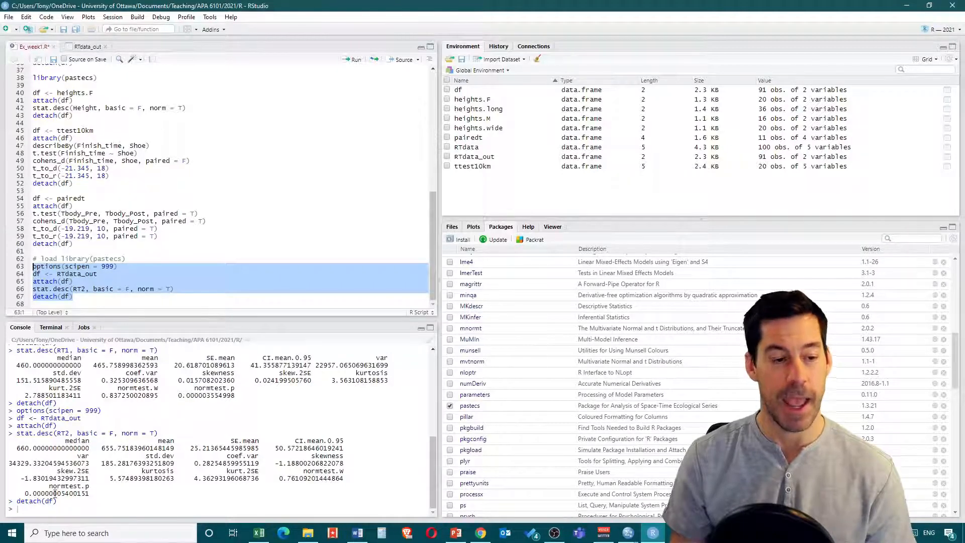
drag(26, 496, 95, 495)
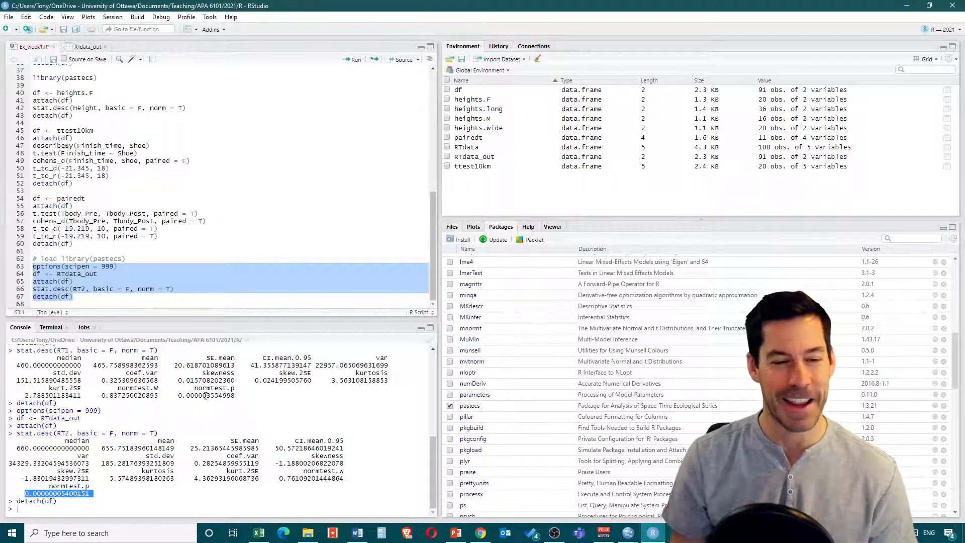
drag(182, 395, 245, 399)
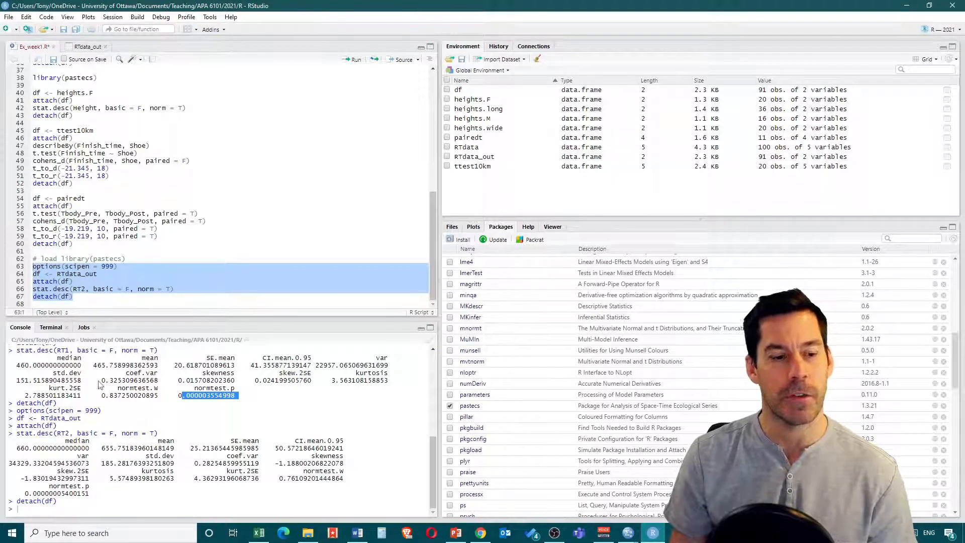
Step: Draw box plots of the whole data frame by running boxplot(RTdata_out) in the console
click(119, 498)
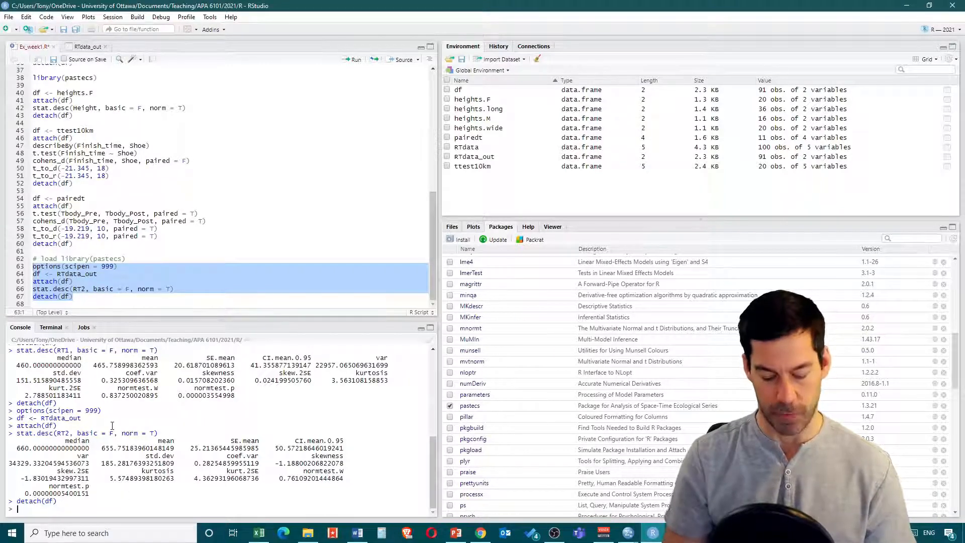
text(boxplot()
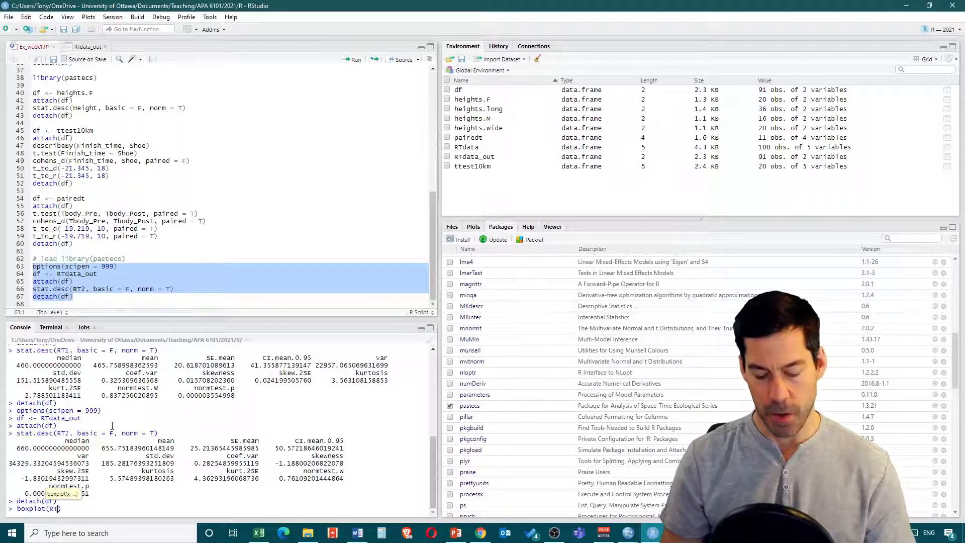
text(RT)
text(data_o)
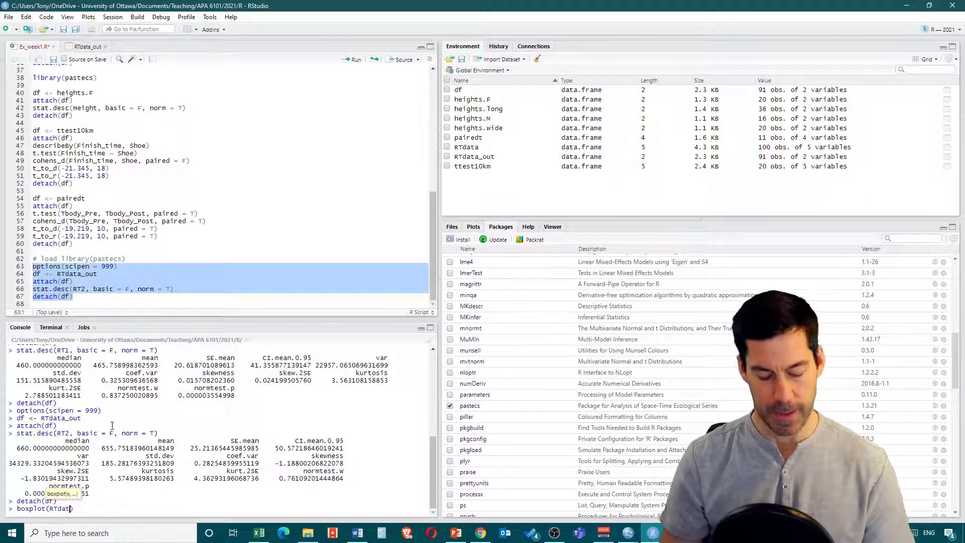
text(ut)
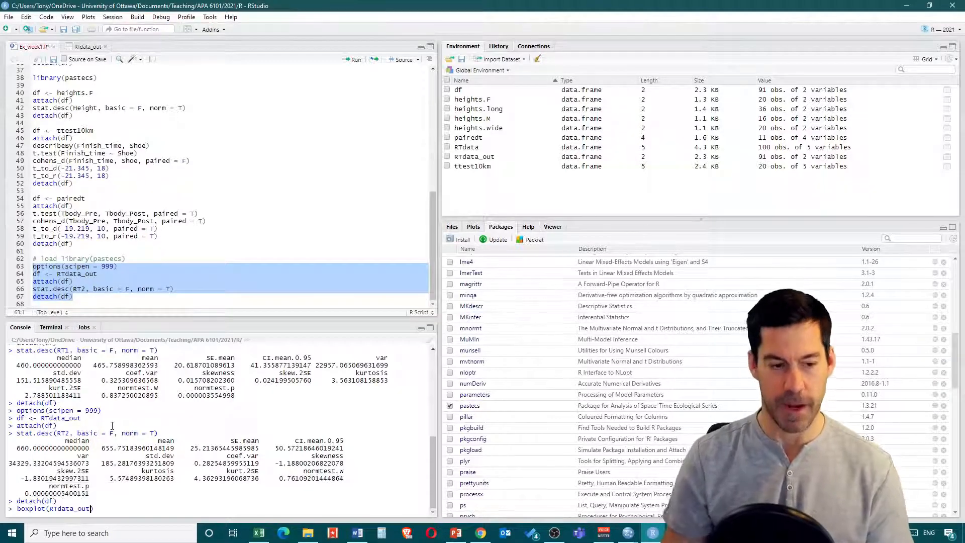
key(Return)
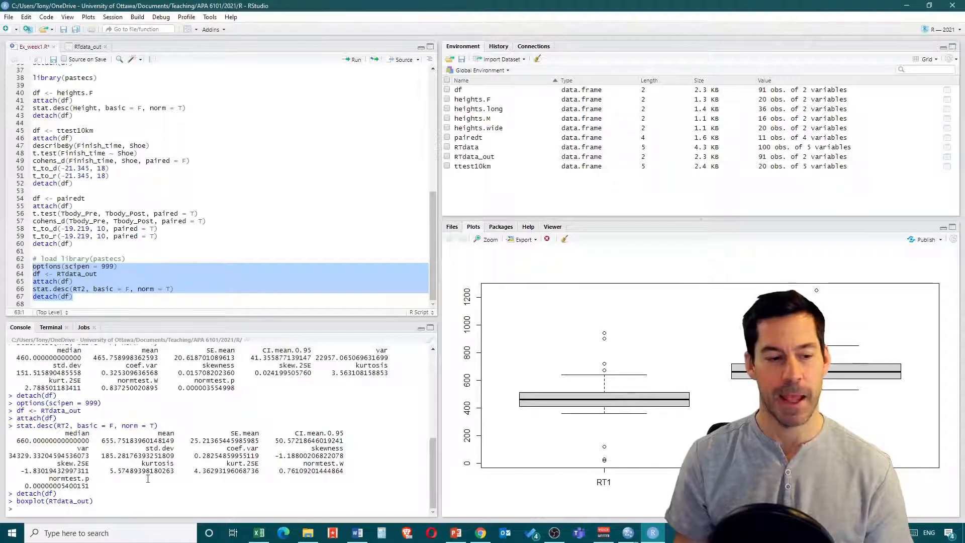
Step: Copy the boxplot(RTdata_out) command from the console into the script as a new line below the RT2 stat.desc call
drag(93, 501, 17, 502)
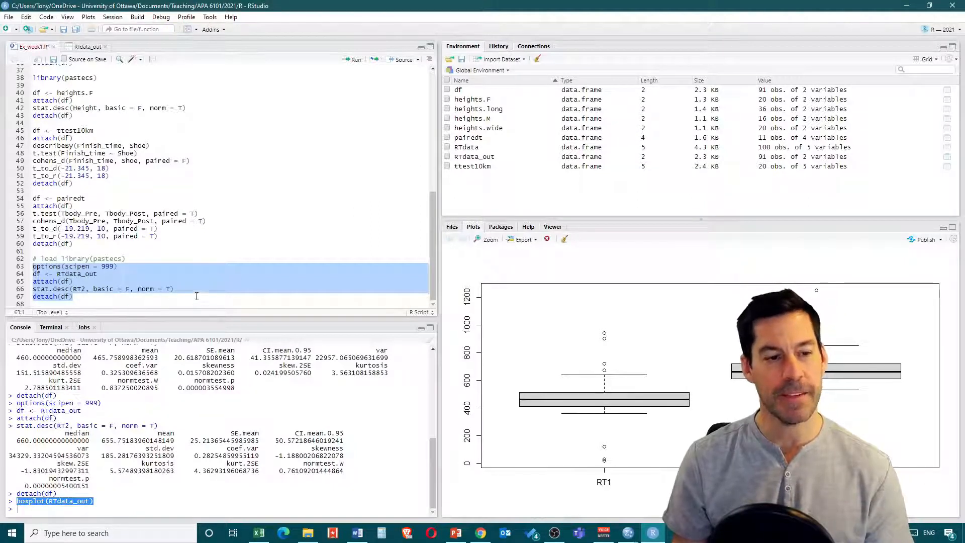
click(176, 287)
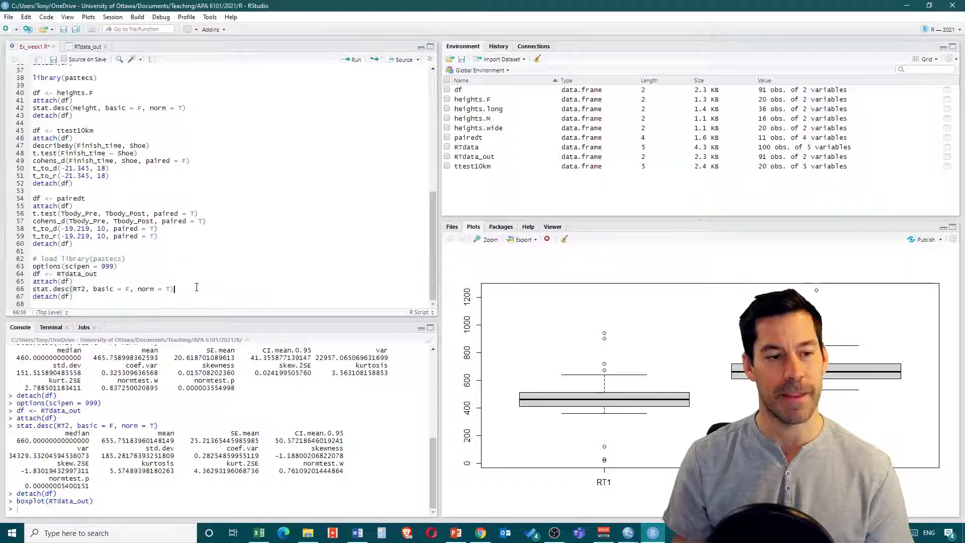
key(Return)
text(boxplot(RTdata_out))
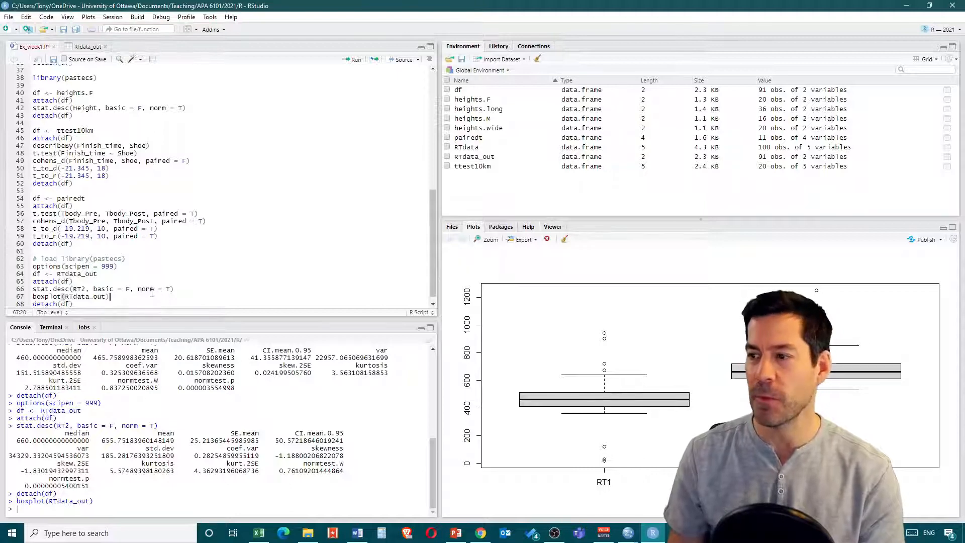
Step: Add the line out <- boxplot.sats(RT1)$out below the boxplot call in the script
key(Return)
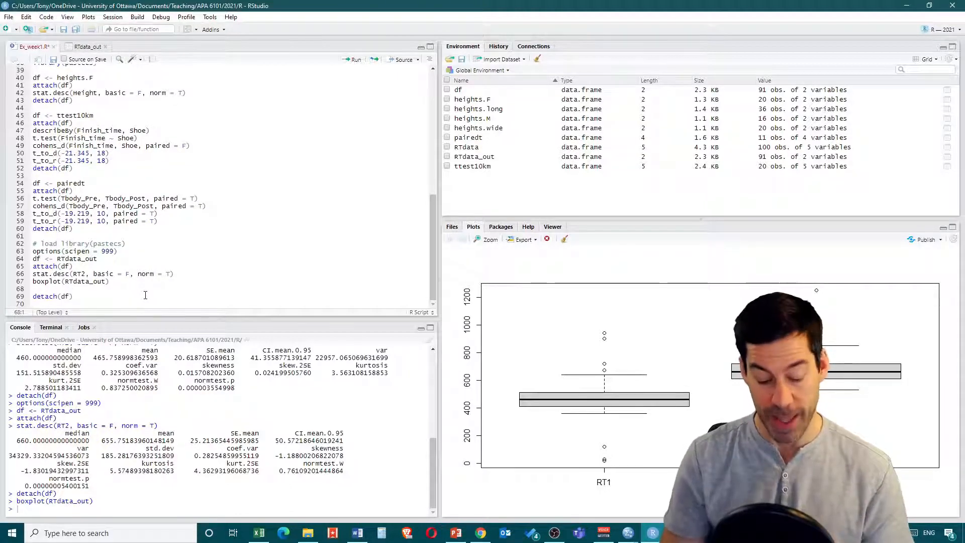
text(out)
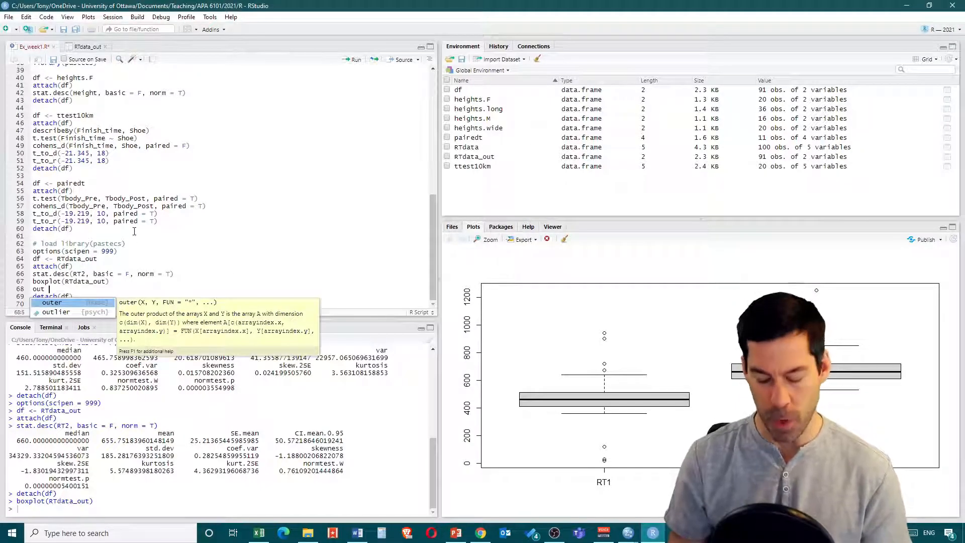
text( <- )
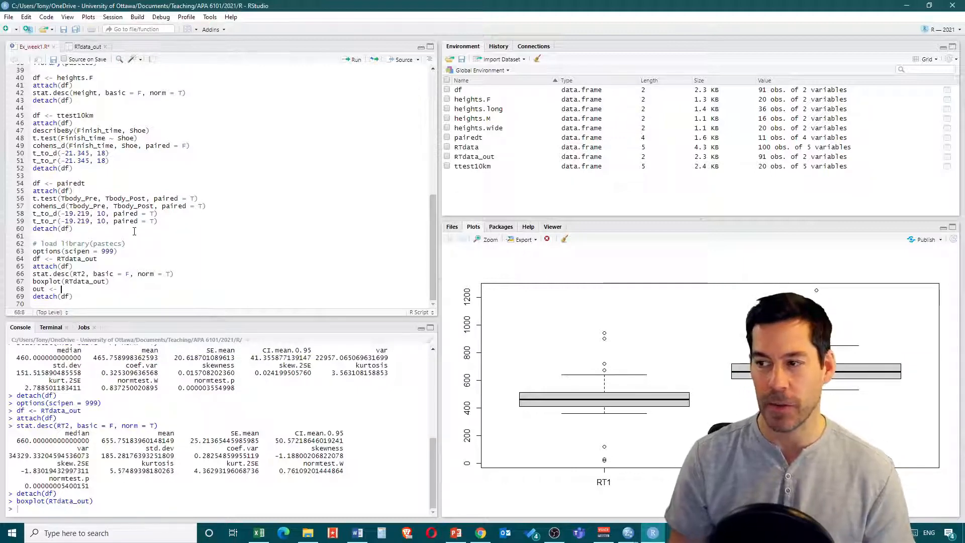
text(box)
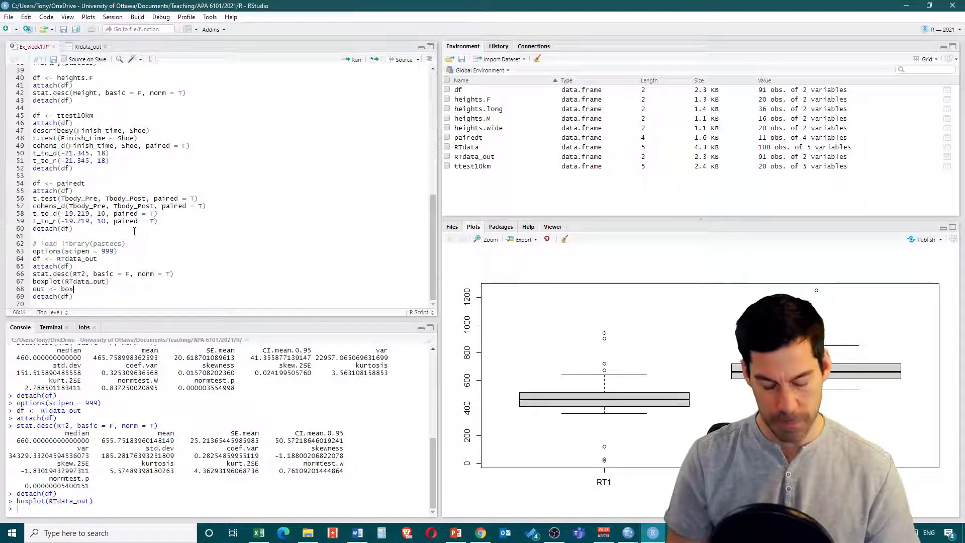
text(plot.sats)
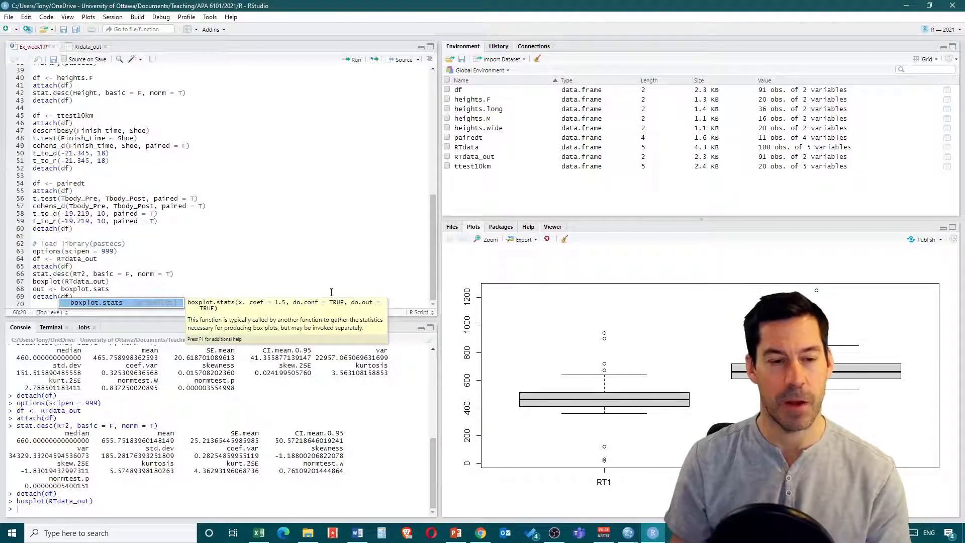
text((RT1)
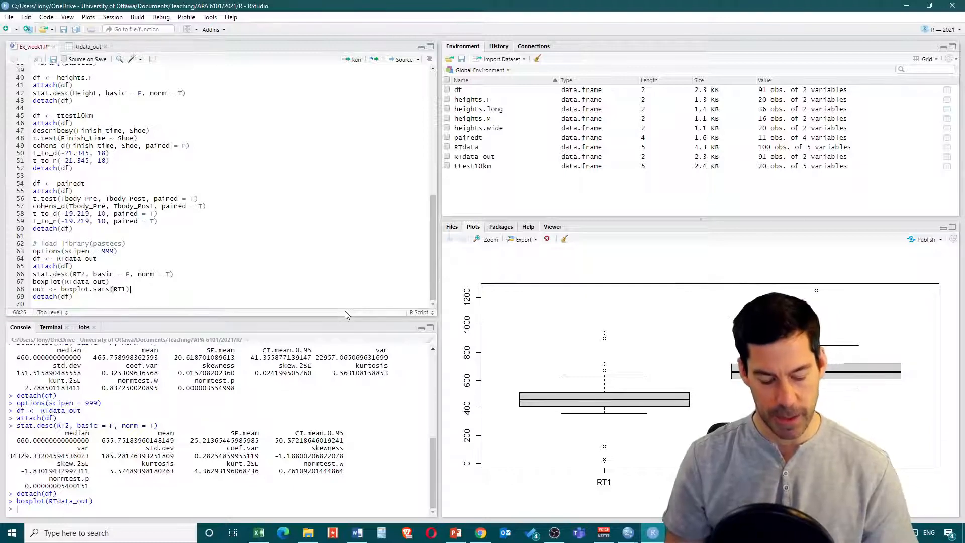
text($out)
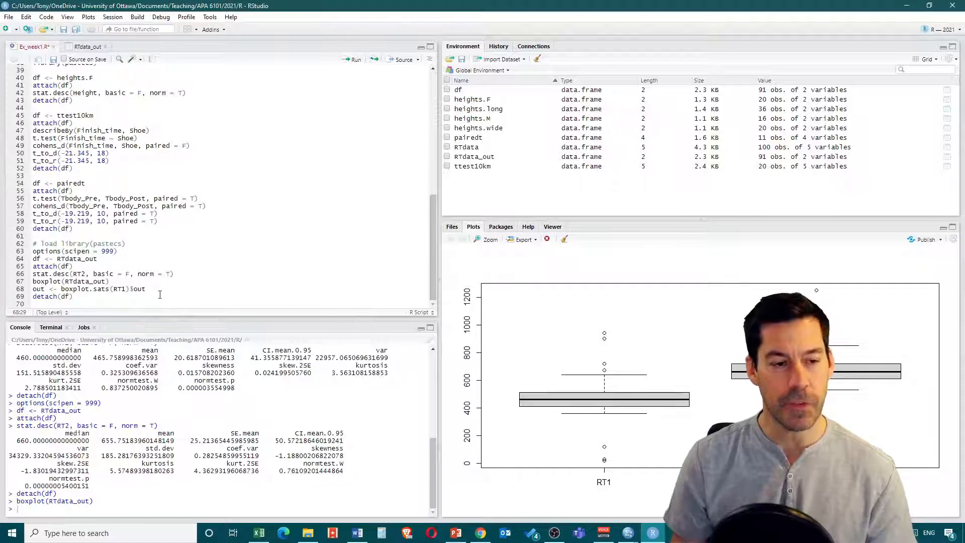
Step: Duplicate the out assignment line directly below itself and change the copy's variable to RT2
drag(146, 288, 33, 289)
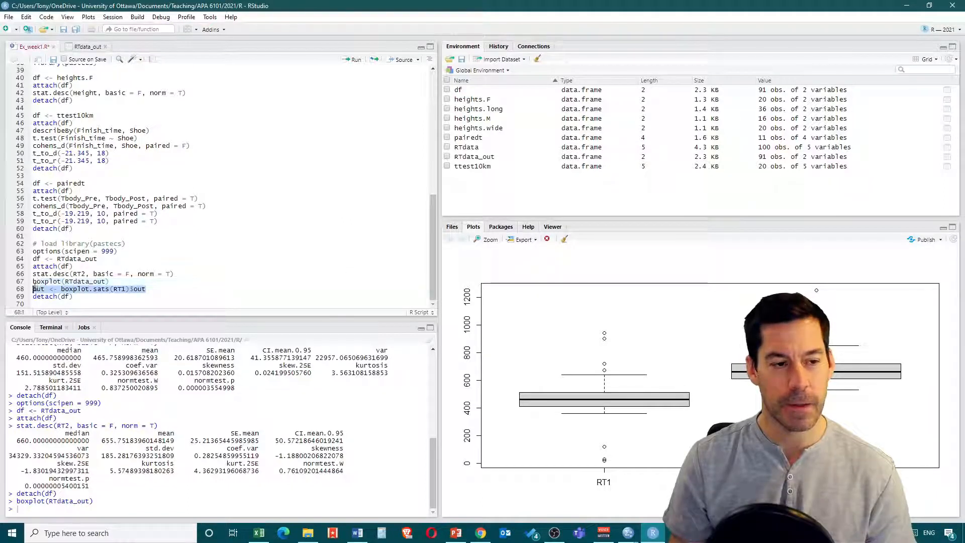
key(ctrl+c)
click(167, 291)
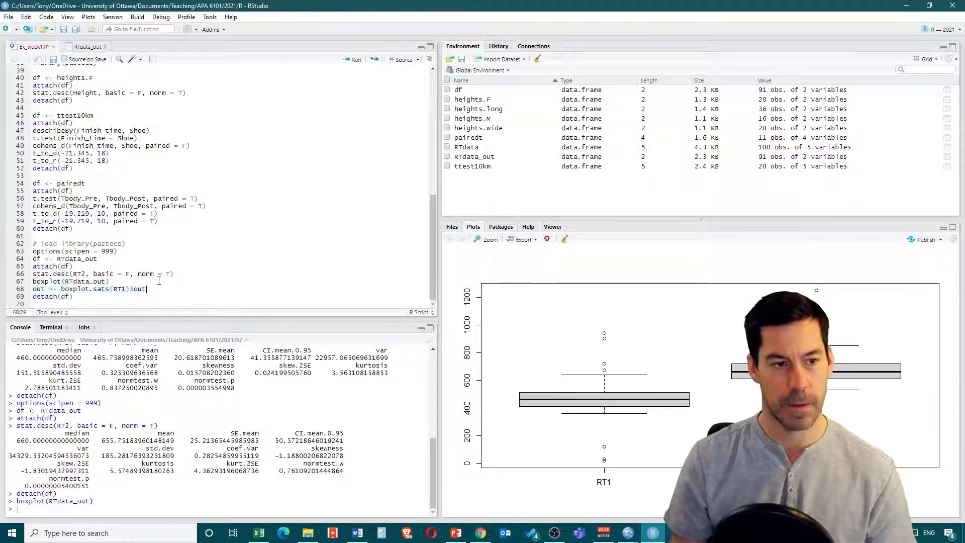
key(Return)
key(ctrl+v)
click(125, 296)
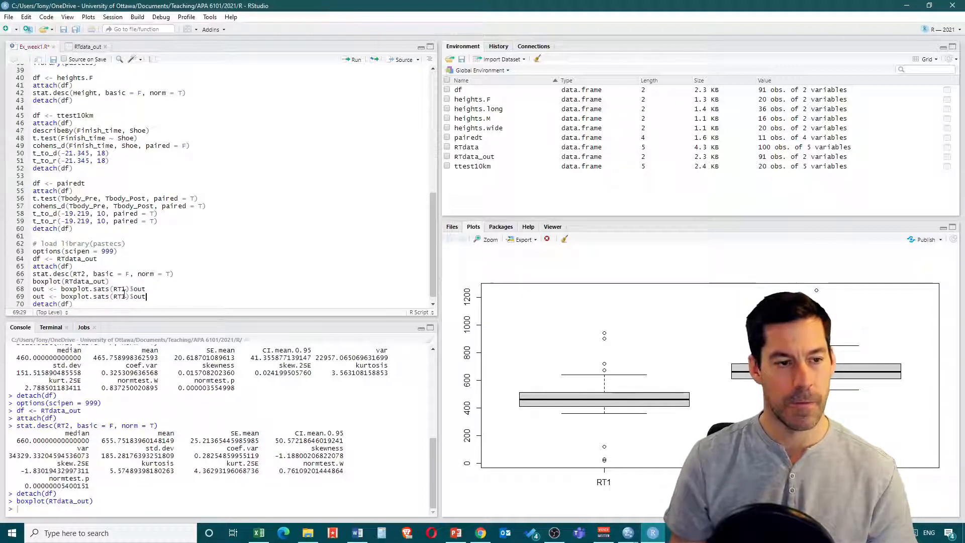
key(BackSpace)
text(2)
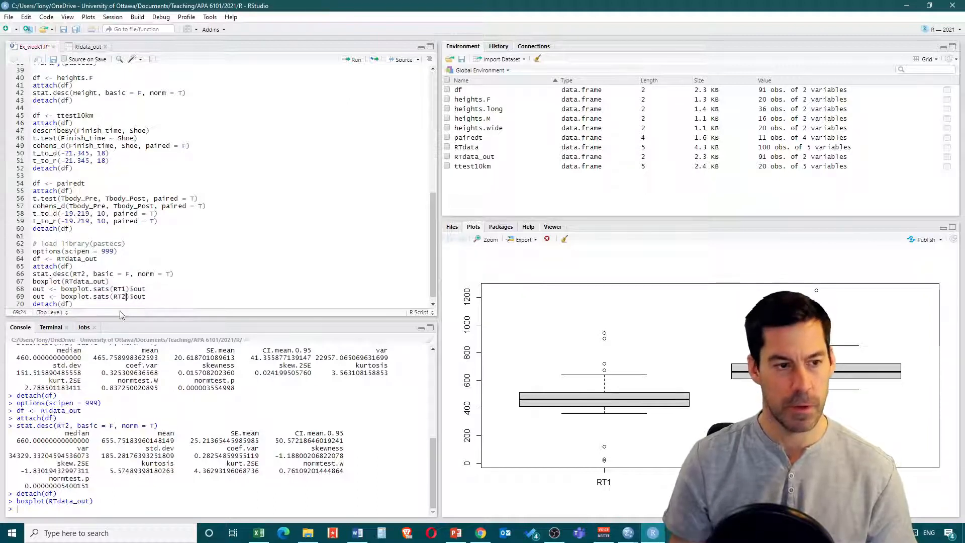
Step: Rename the two outlier objects out1 for RT1 and out2 for RT2
click(45, 289)
text(1)
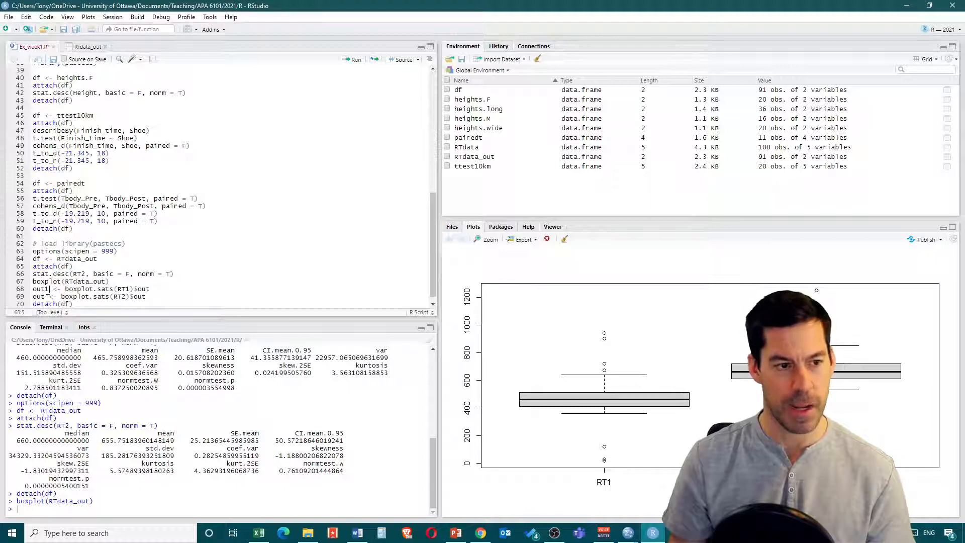
click(45, 297)
text(2)
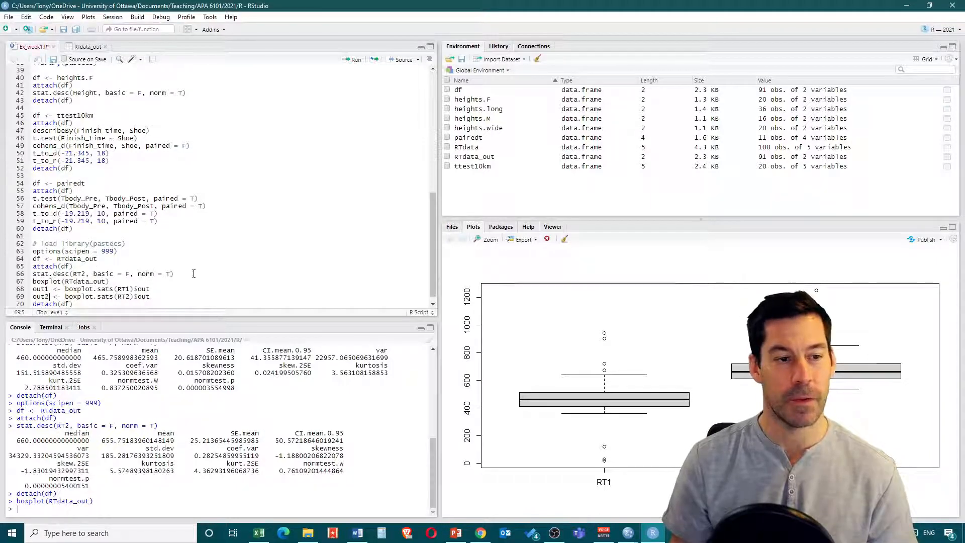
Step: Duplicate the RT2 stat.desc line below itself and change the variable in the first of the two calls to RT1
drag(173, 274, 33, 276)
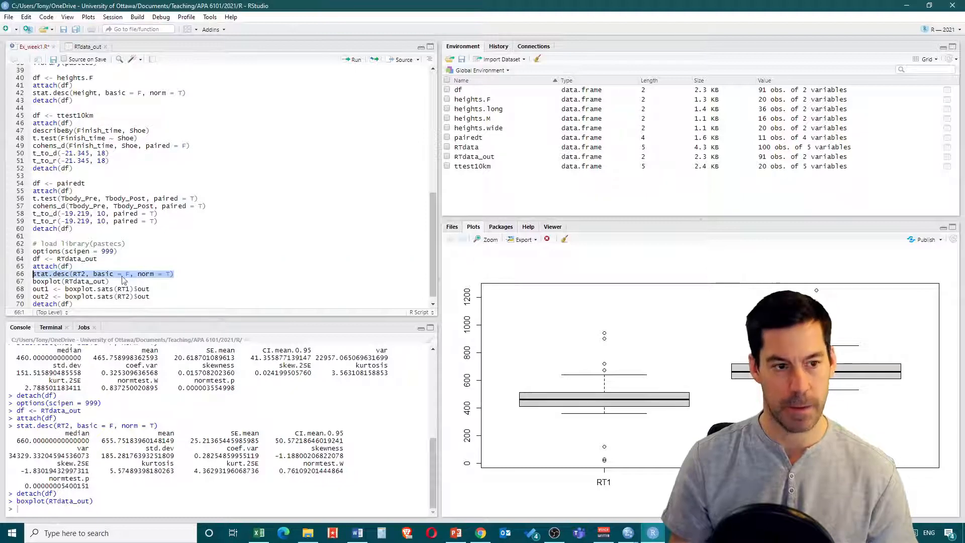
click(182, 274)
key(Return)
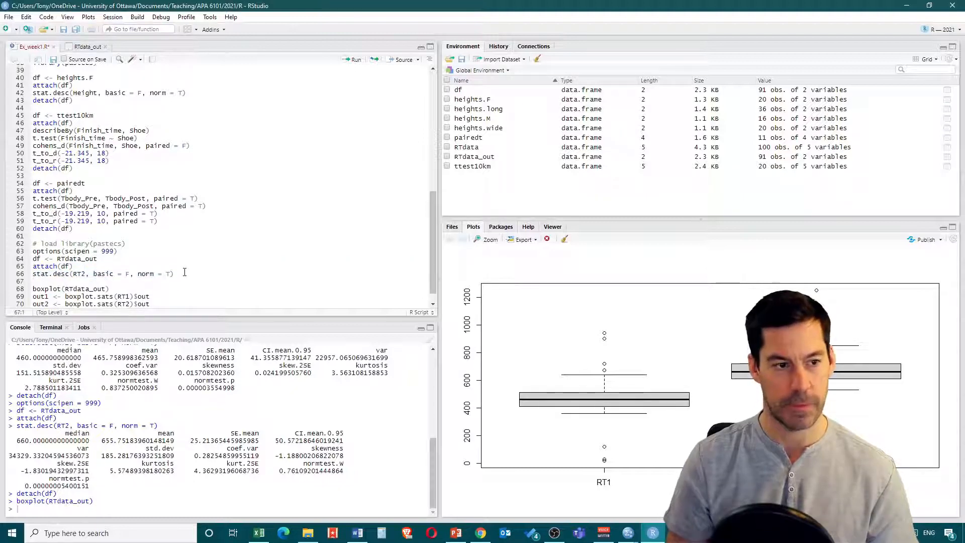
key(ctrl+v)
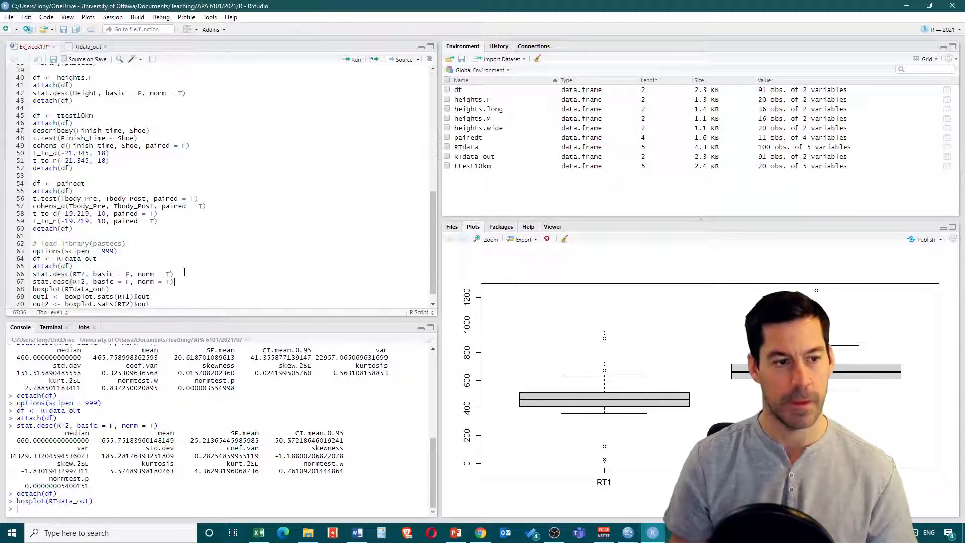
click(82, 274)
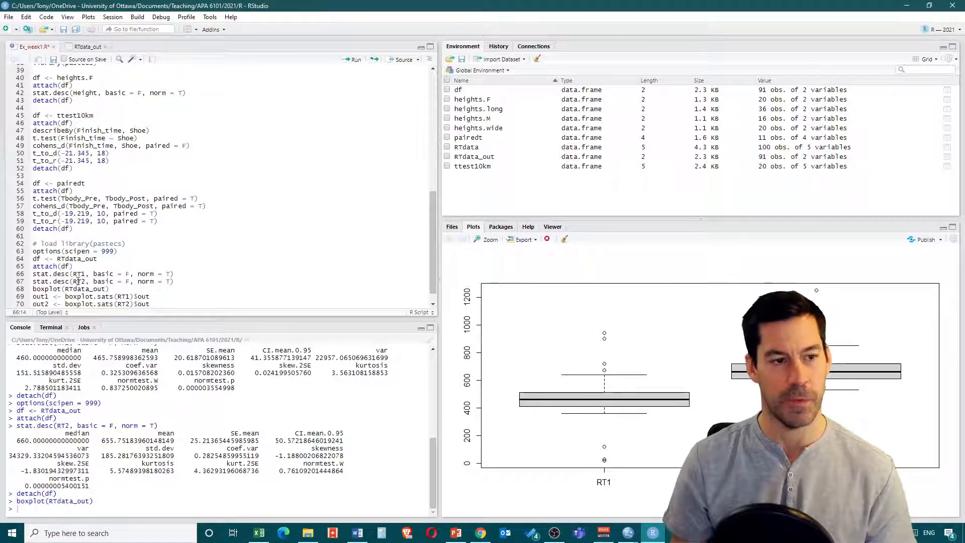
Step: Run the expanded block from options(scipen = 999) through detach(df)
scroll(90, 272, down, 1)
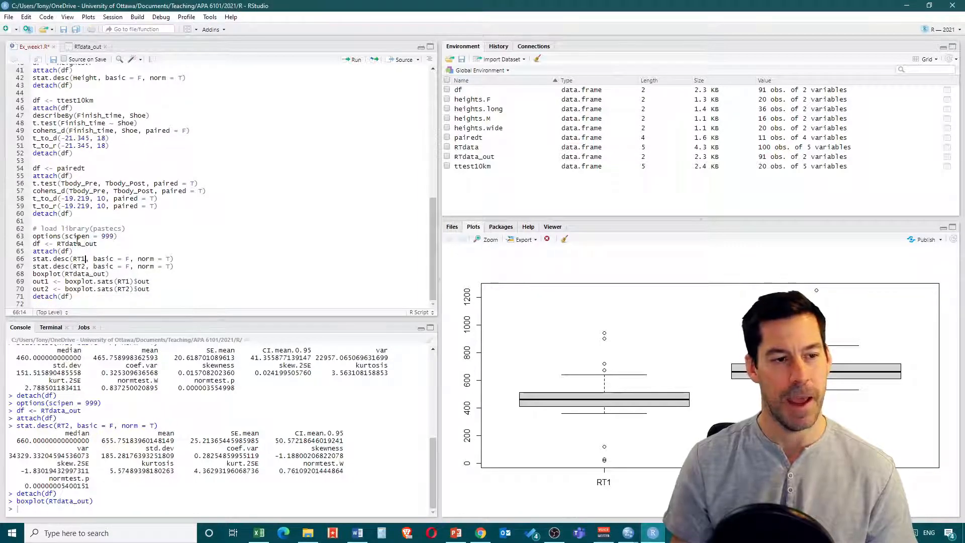
drag(32, 304, 30, 238)
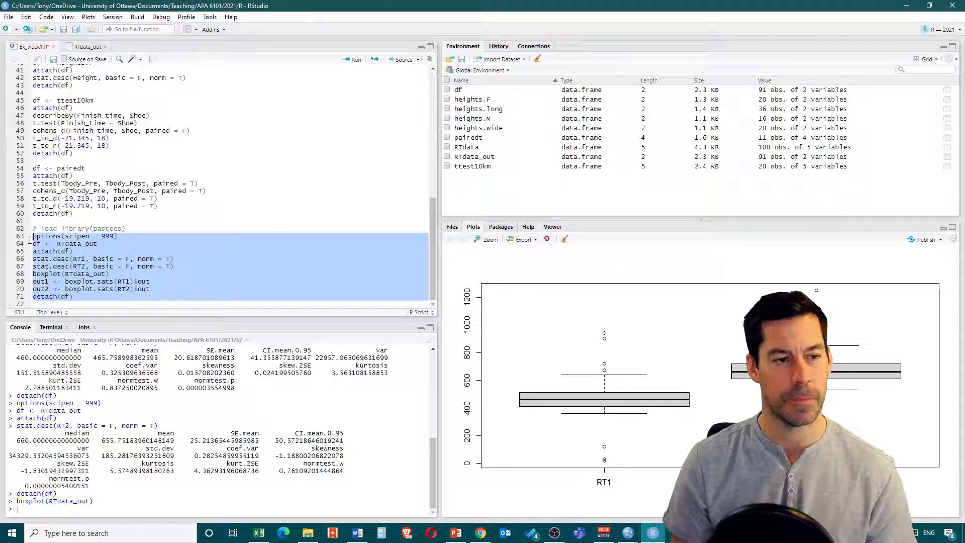
click(348, 60)
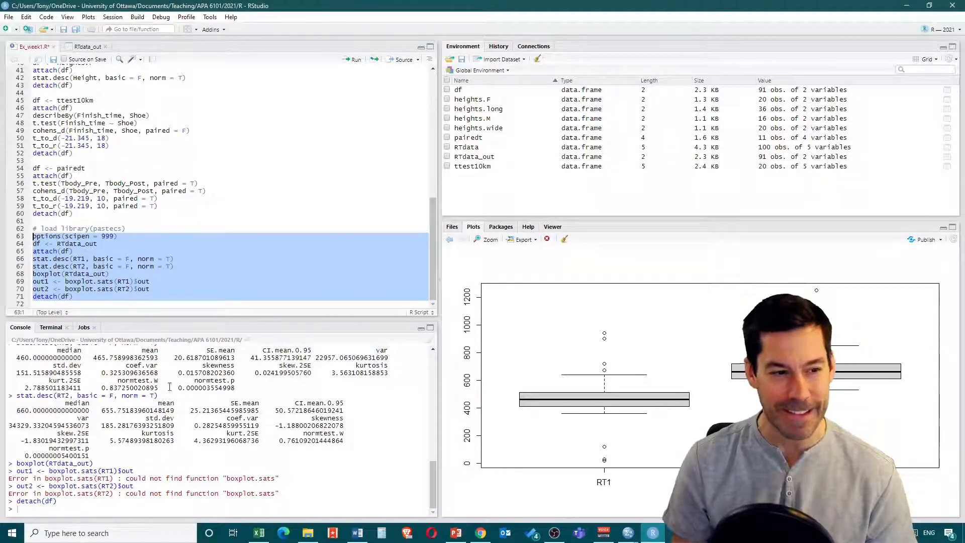
Step: Correct the function name to boxplot.stats in both the out1 and out2 lines
click(123, 289)
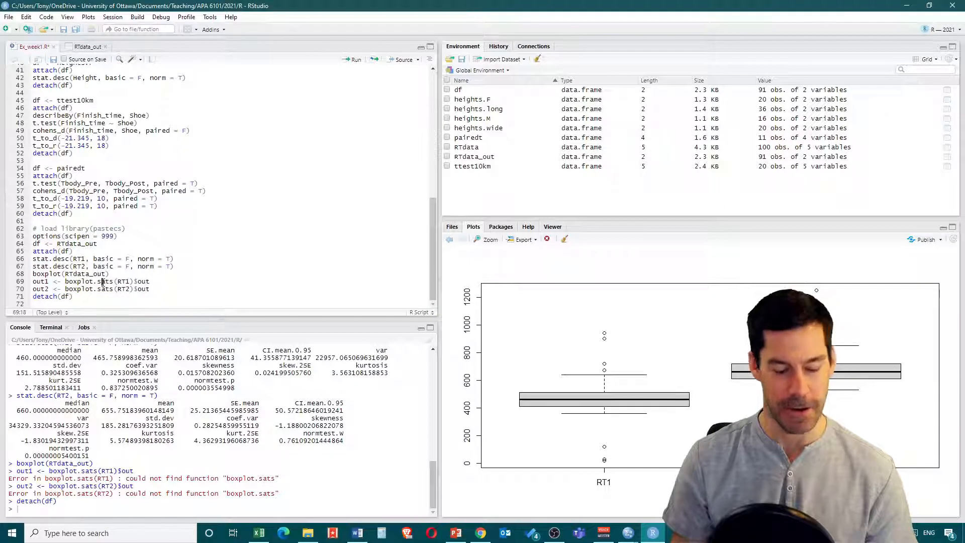
click(101, 282)
text(t)
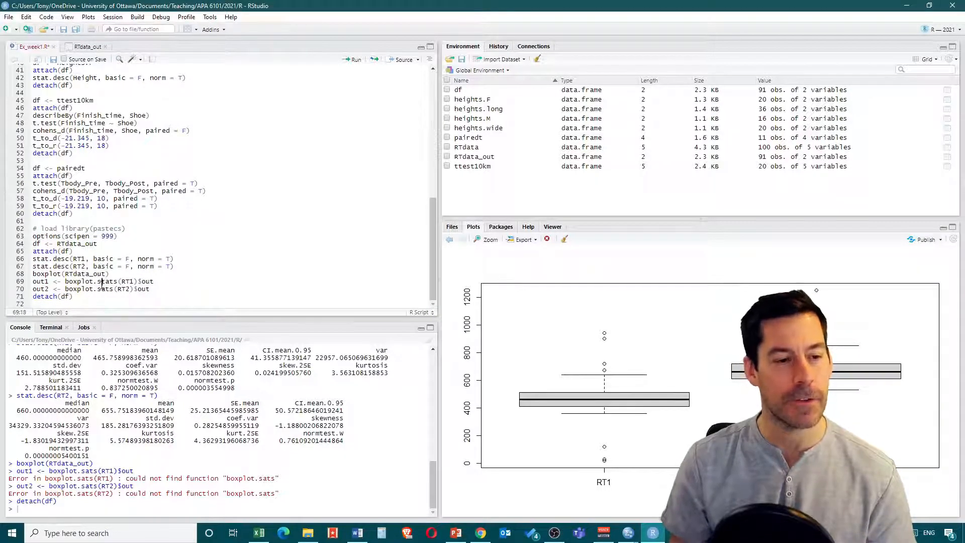
click(102, 289)
text(t)
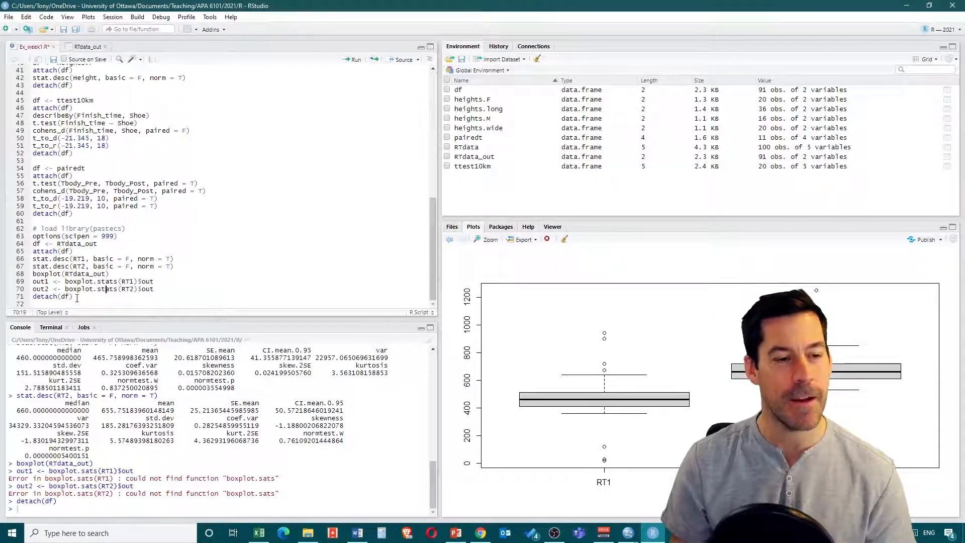
Step: Rerun the block from options(scipen = 999) through detach(df) with the corrected boxplot.stats lines
drag(77, 298, 26, 235)
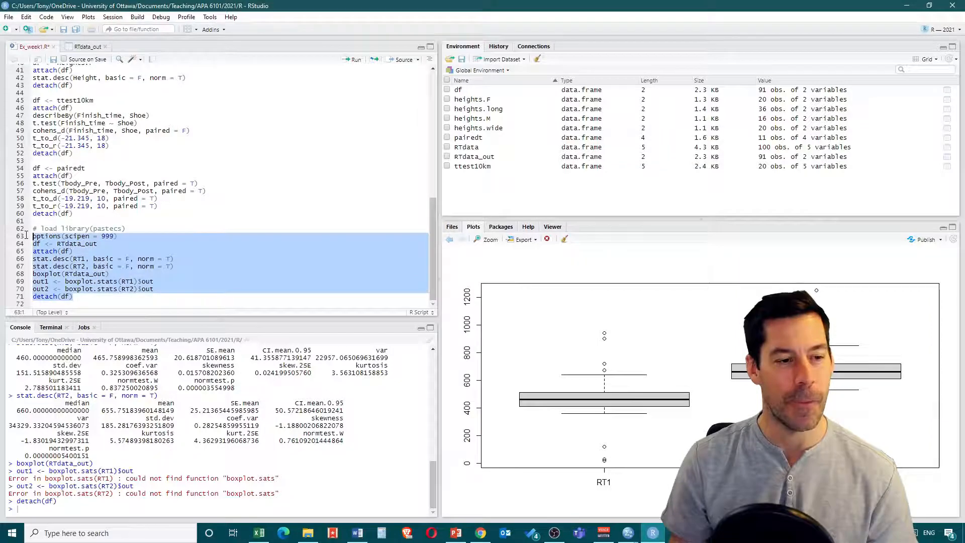
click(353, 60)
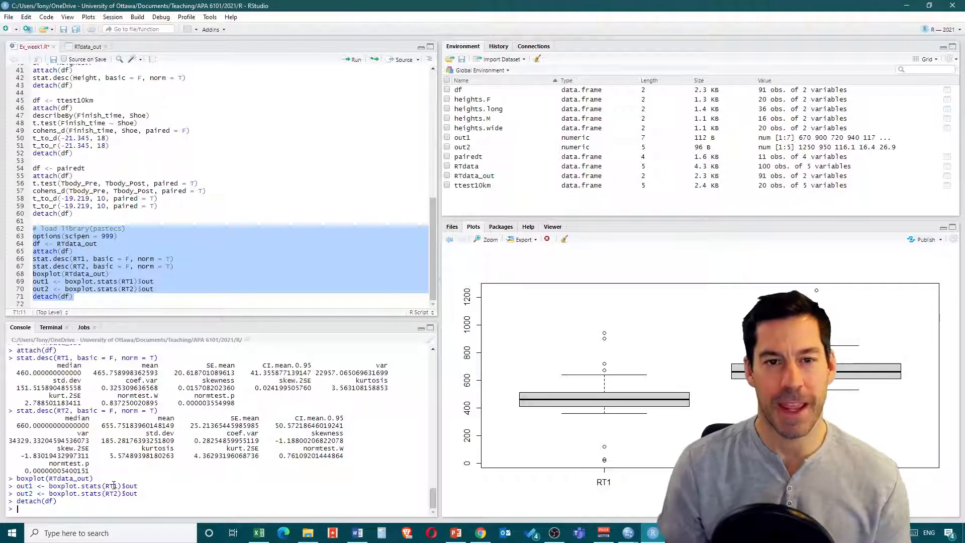
Step: Below the out2 line, add which(RTdata_out$RT1 %in% c(out1)) to locate the RT1 outlier rows
click(157, 290)
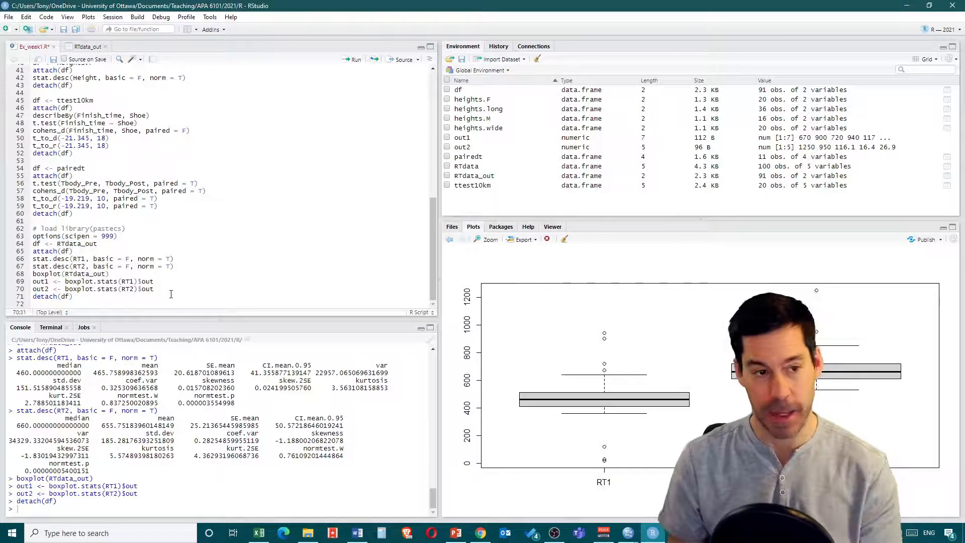
key(Return)
text(which()
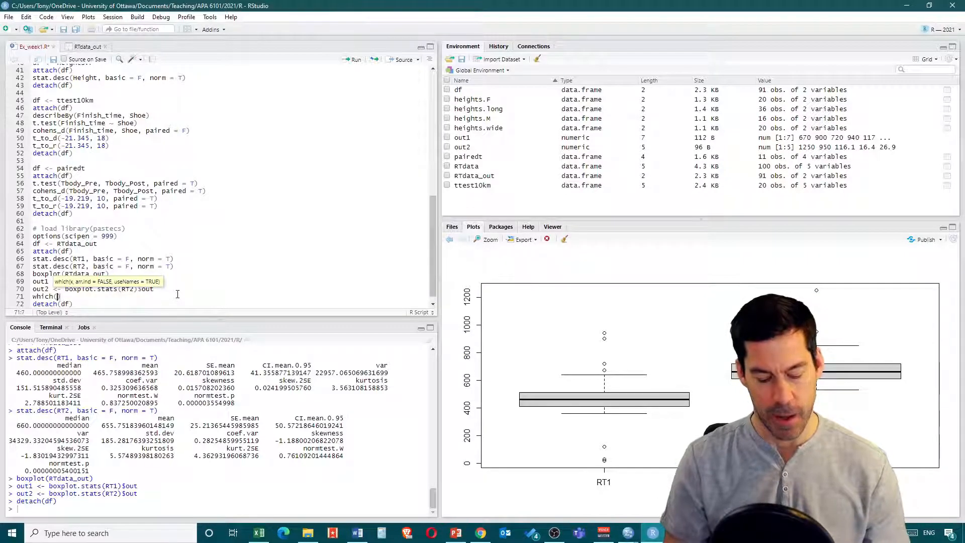
text(RTdata)
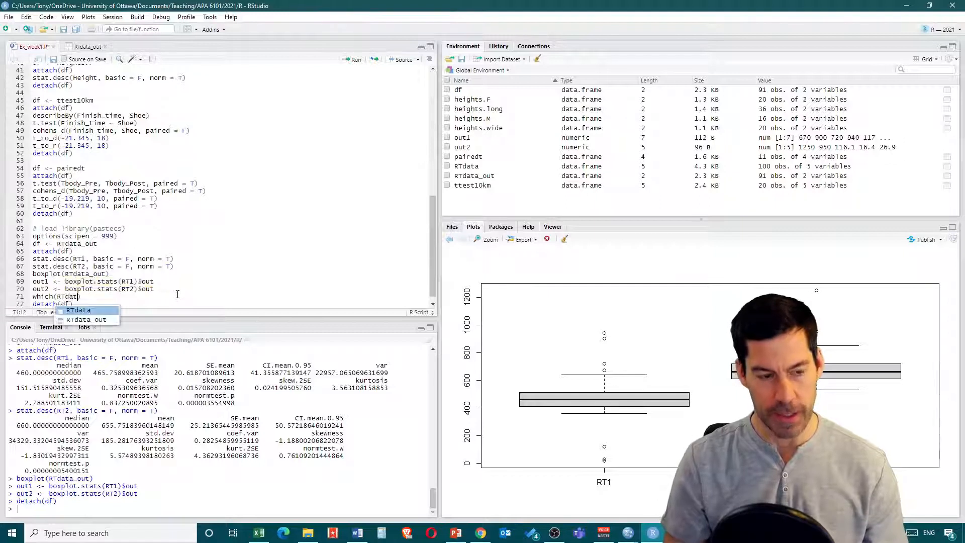
text(_out)
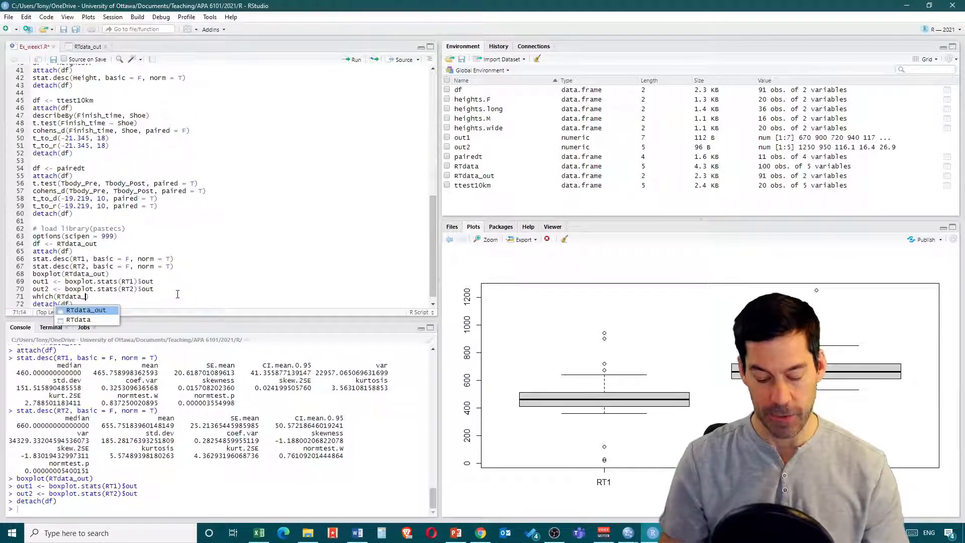
text($)
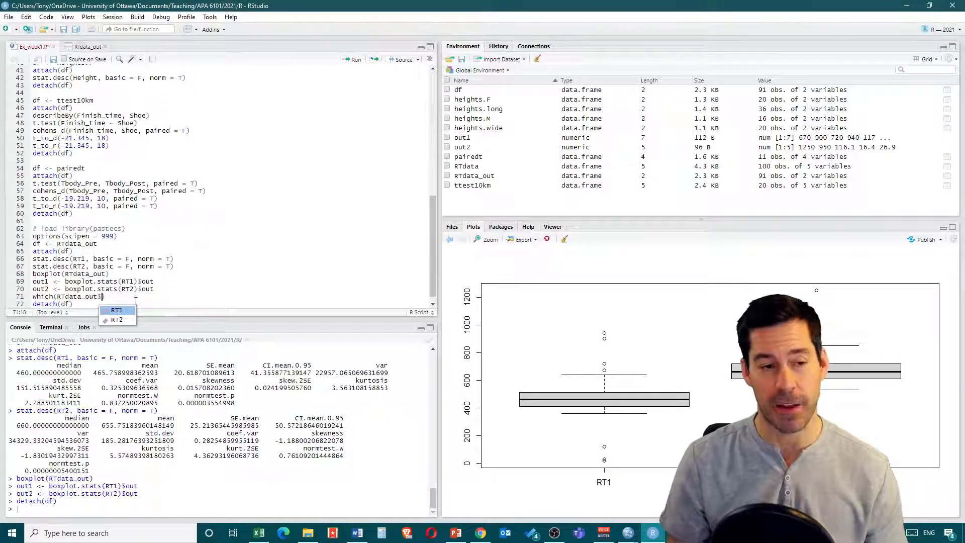
click(118, 312)
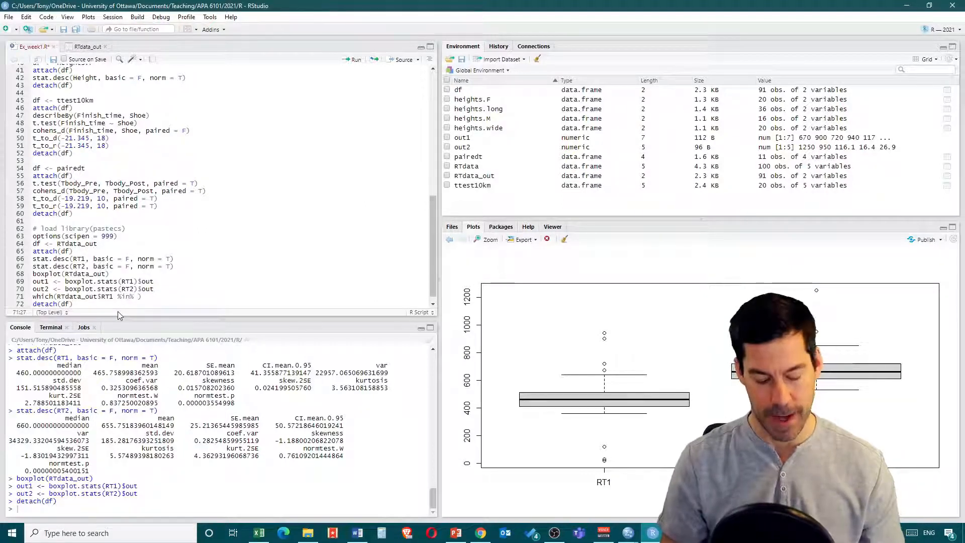
text(%in% c()
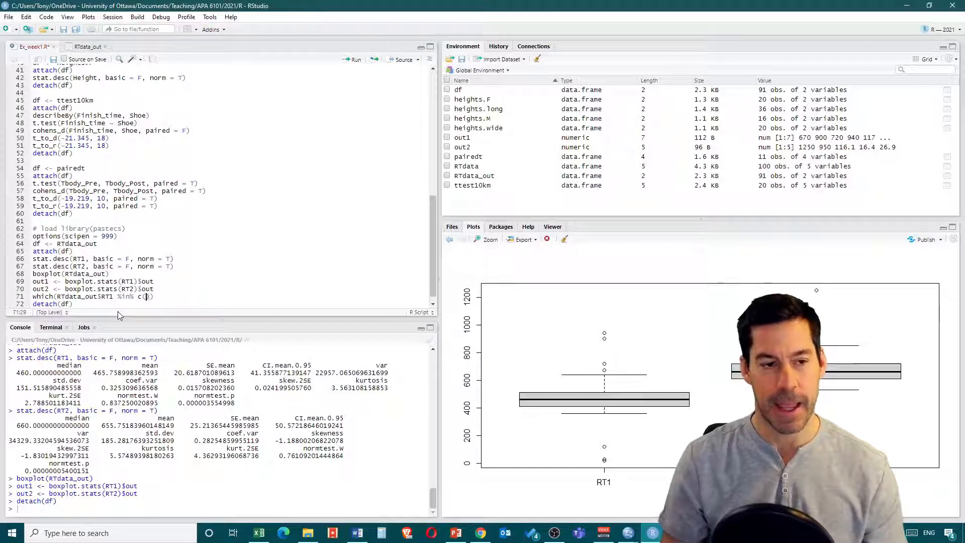
text(out1)
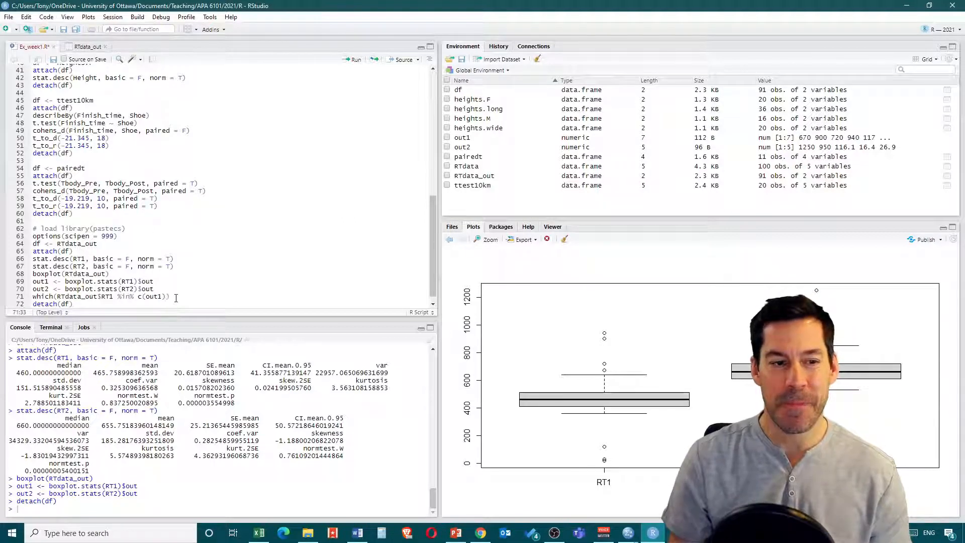
Step: Duplicate the which() line below itself and change the copy to use RT2 and out2
drag(170, 296, 33, 297)
key(ctrl+c)
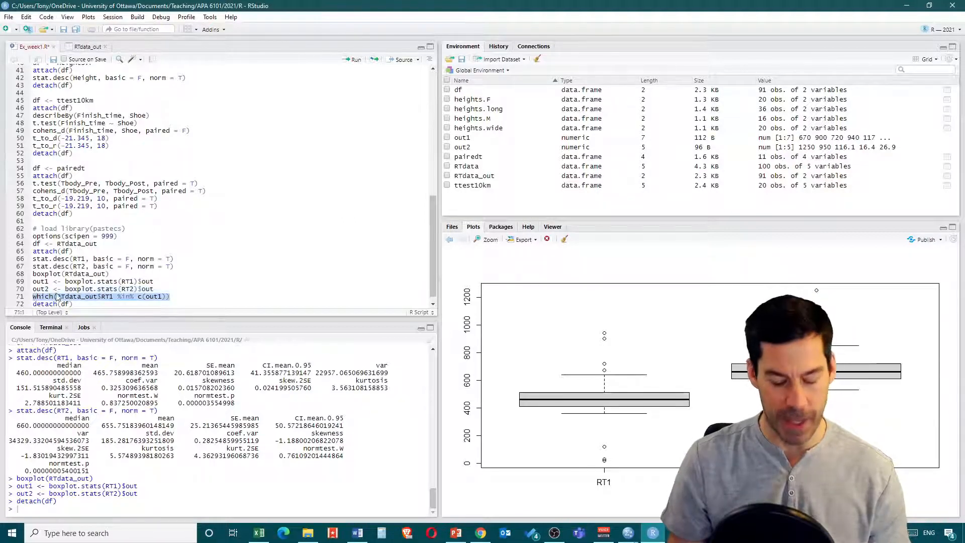
click(194, 297)
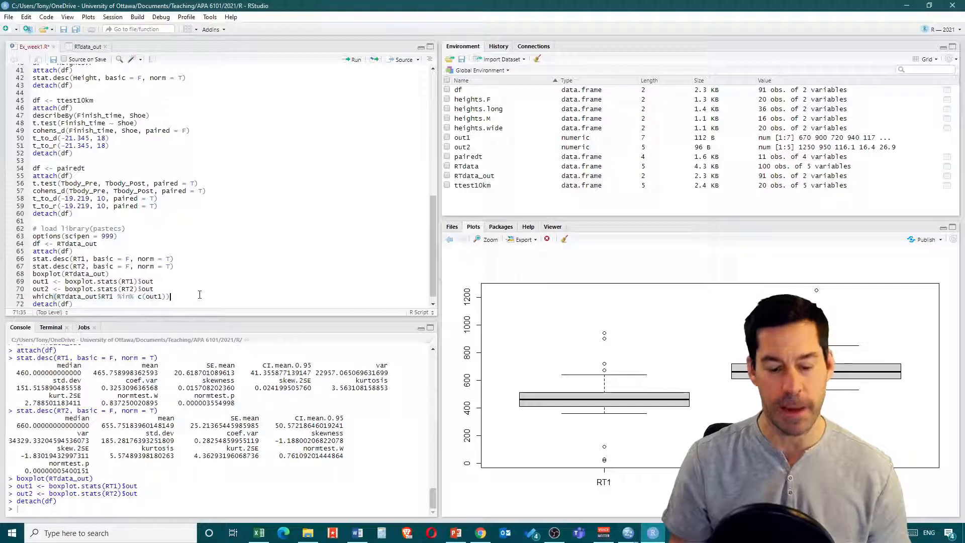
key(Return)
key(ctrl+v)
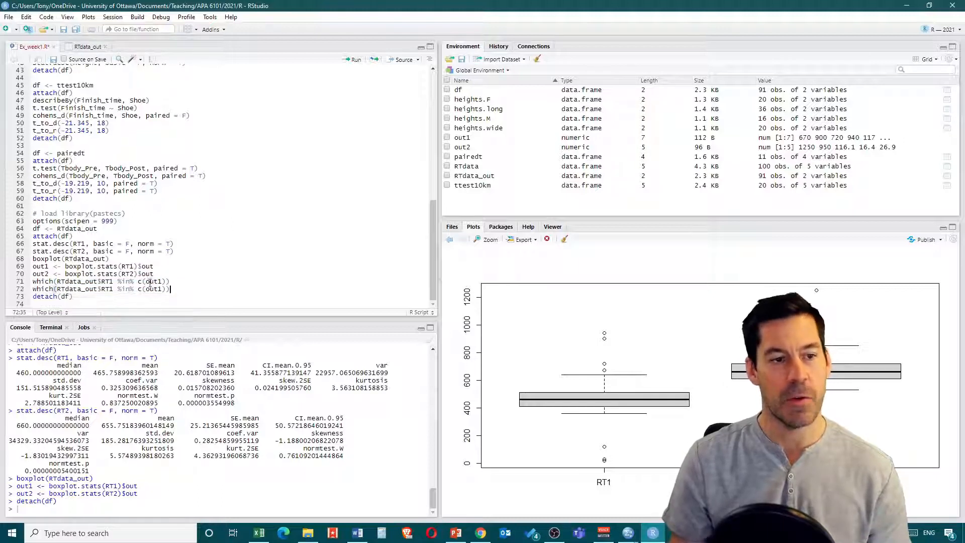
click(112, 290)
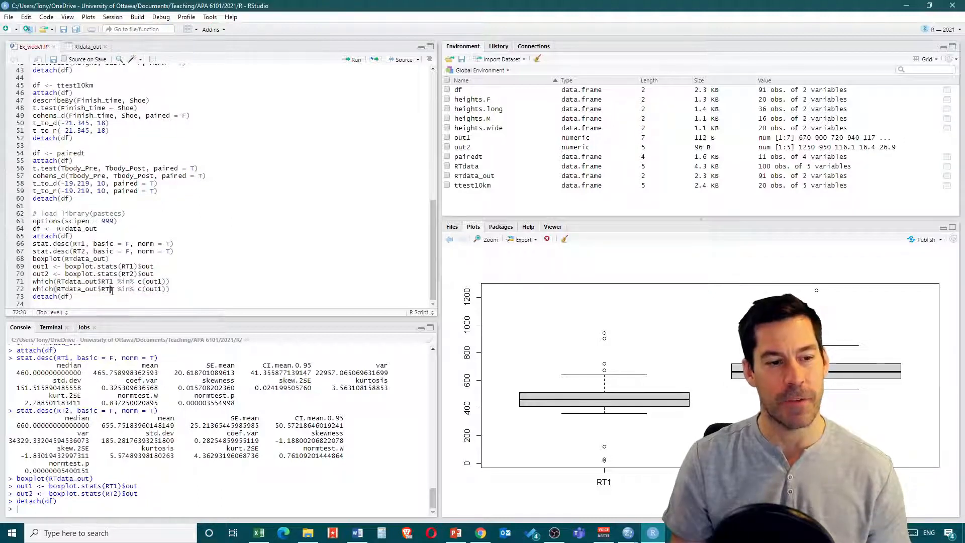
key(Delete)
text(2)
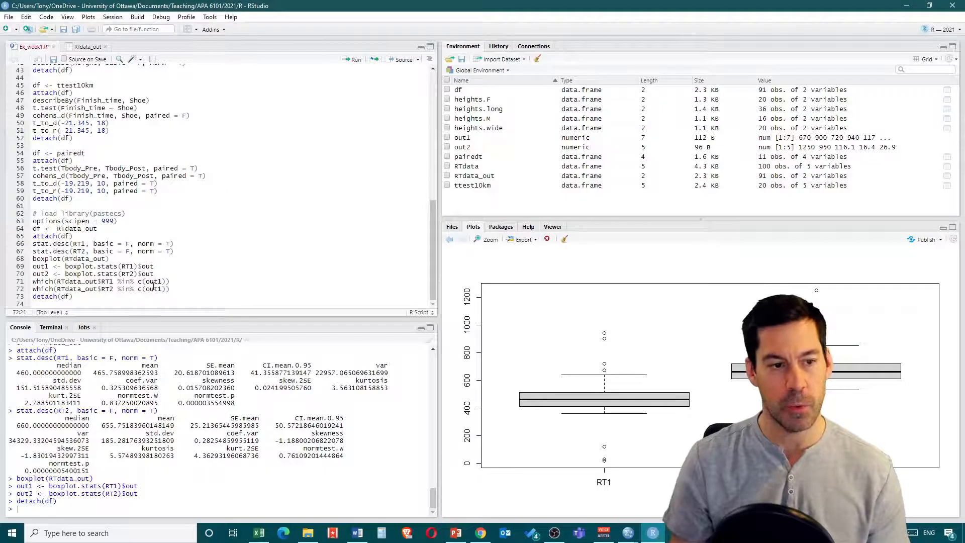
click(161, 289)
key(BackSpace)
text(2)
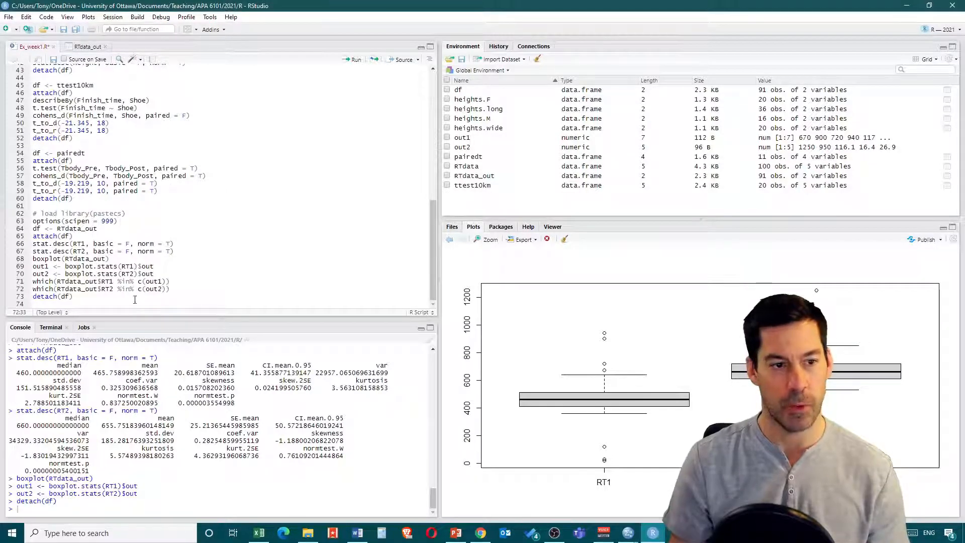
Step: Run the script block from df <- RTdata_out through detach(df), including both which() lines
drag(135, 300, 28, 229)
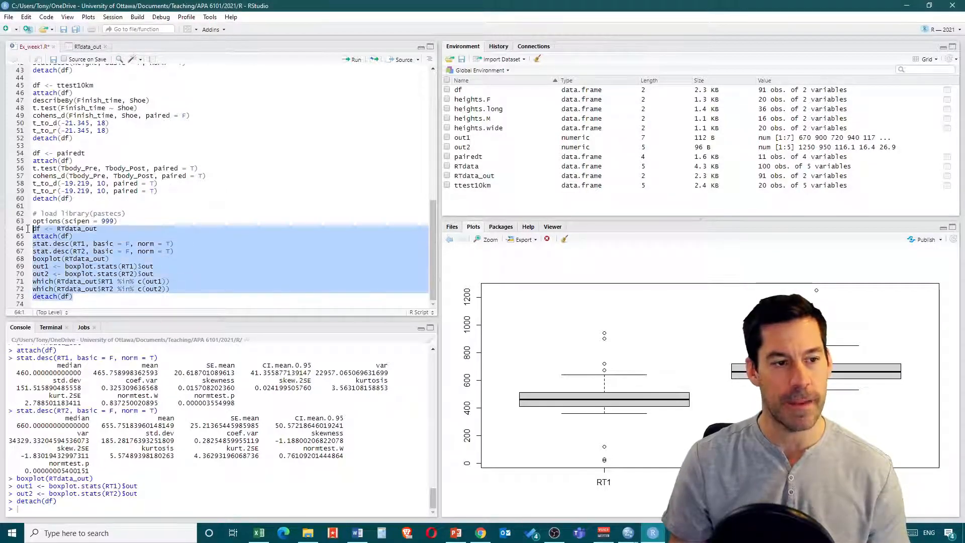
click(356, 62)
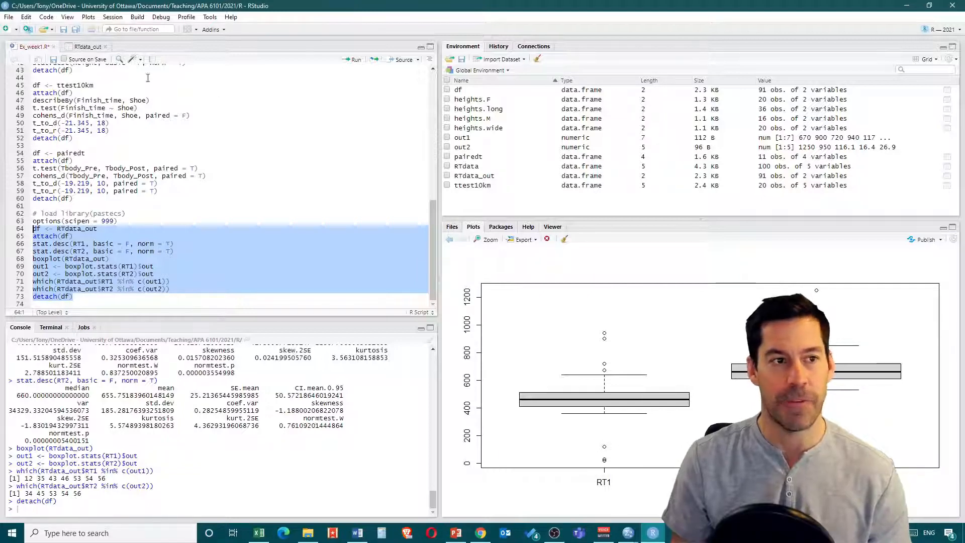
Step: View the RTdata_out data and examine the rows flagged as outliers for RT1 and RT2
click(88, 47)
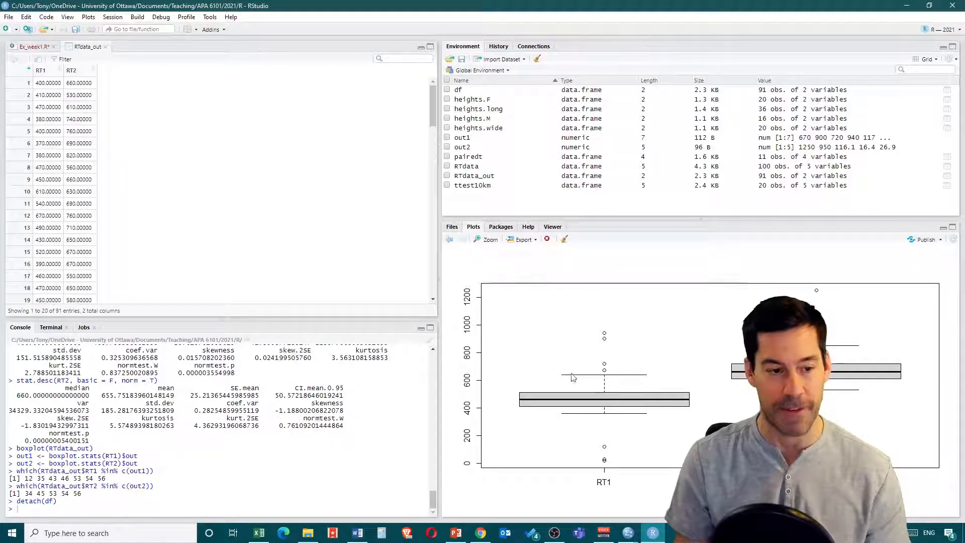
scroll(95, 168, down, 6)
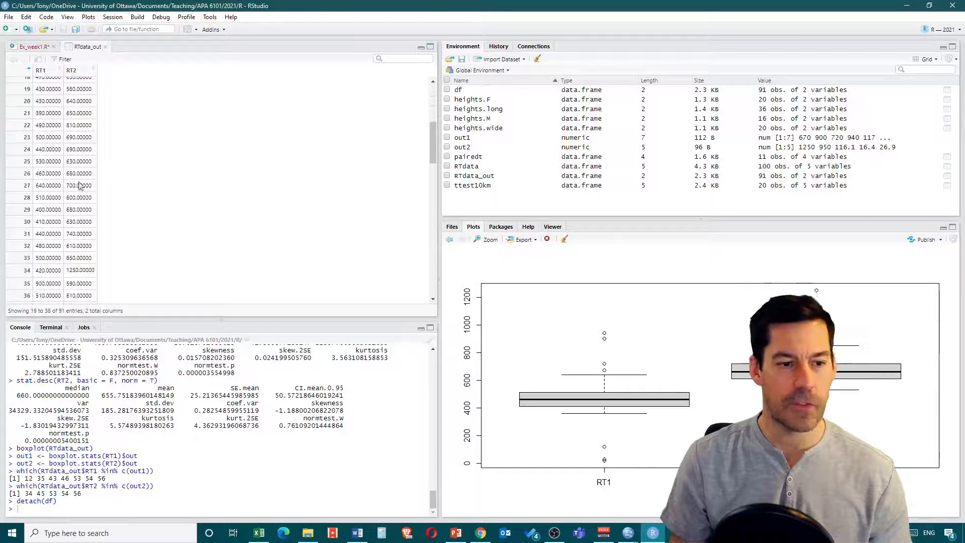
scroll(75, 242, down, 5)
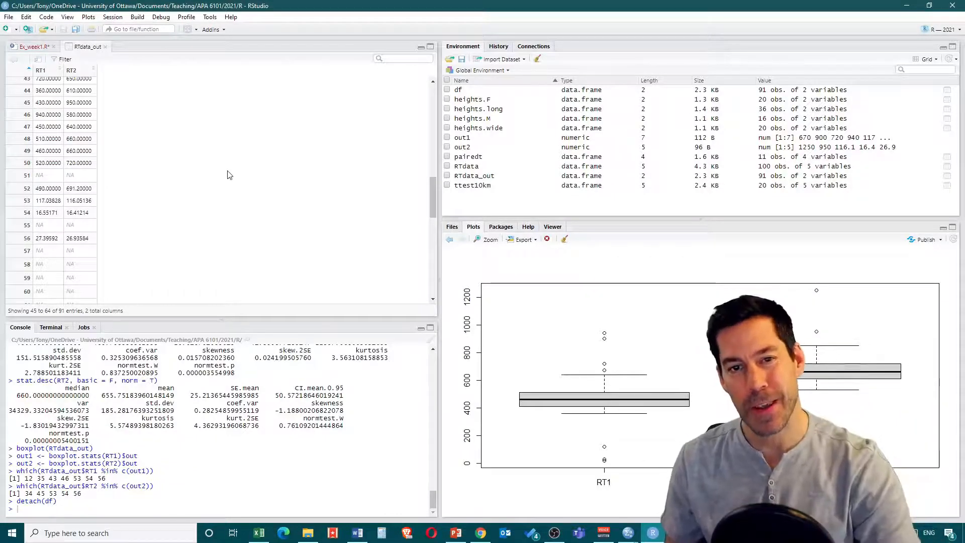
Step: Switch to the RT_data_outliers workbook in Excel and sort the RT1 column smallest to largest, continuing with the current selection only
click(264, 536)
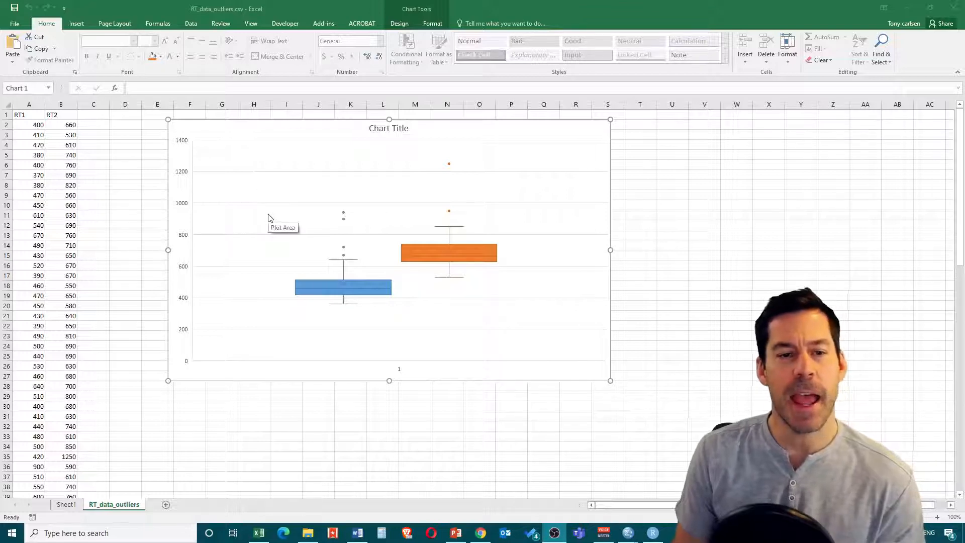
click(199, 386)
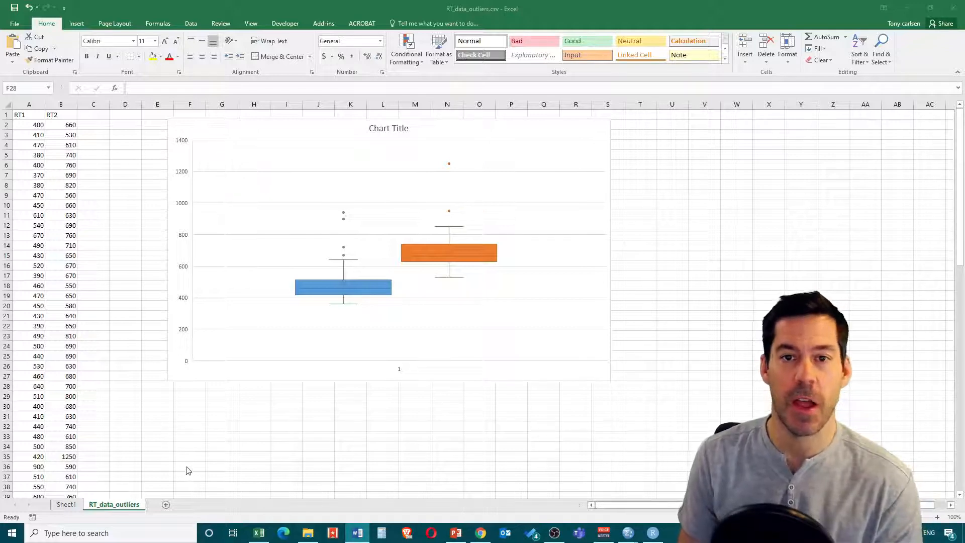
click(34, 103)
click(33, 99)
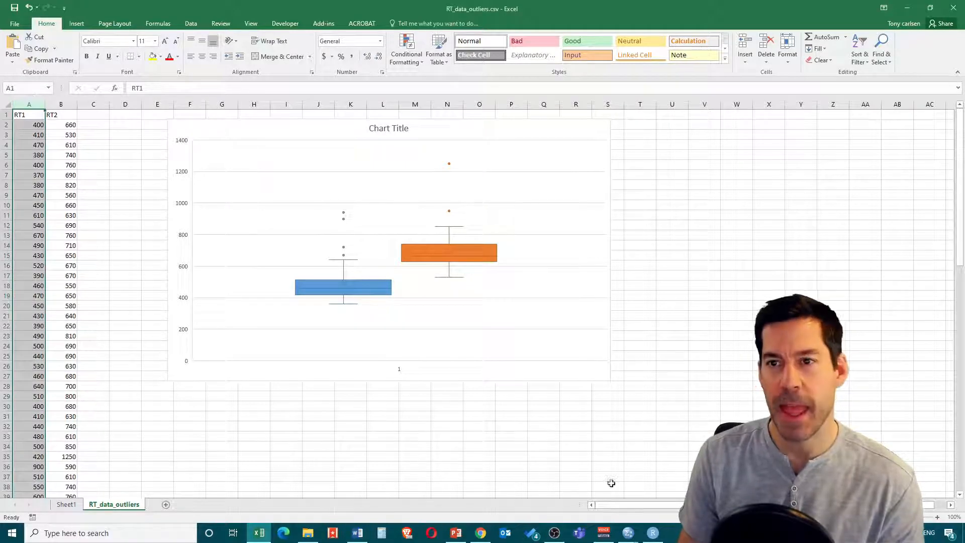
click(863, 66)
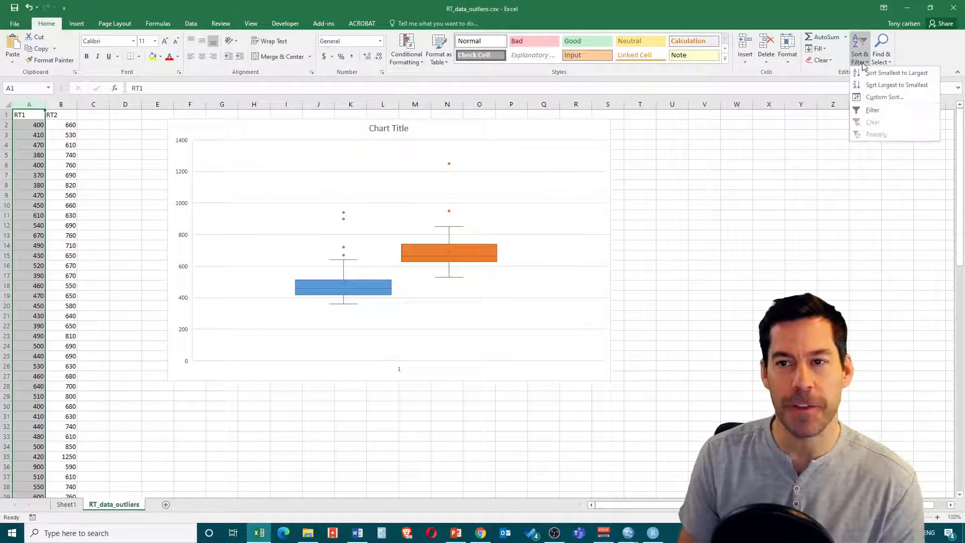
click(893, 74)
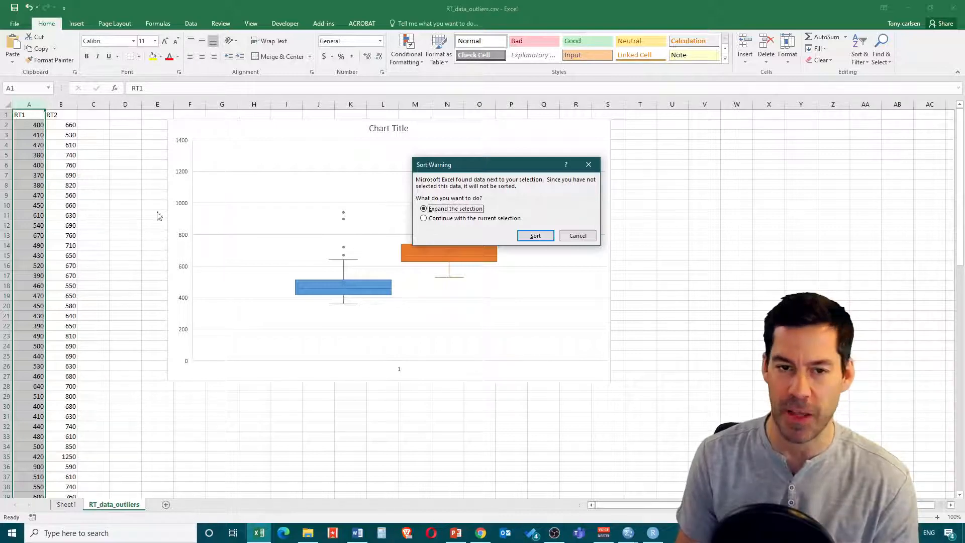
click(430, 220)
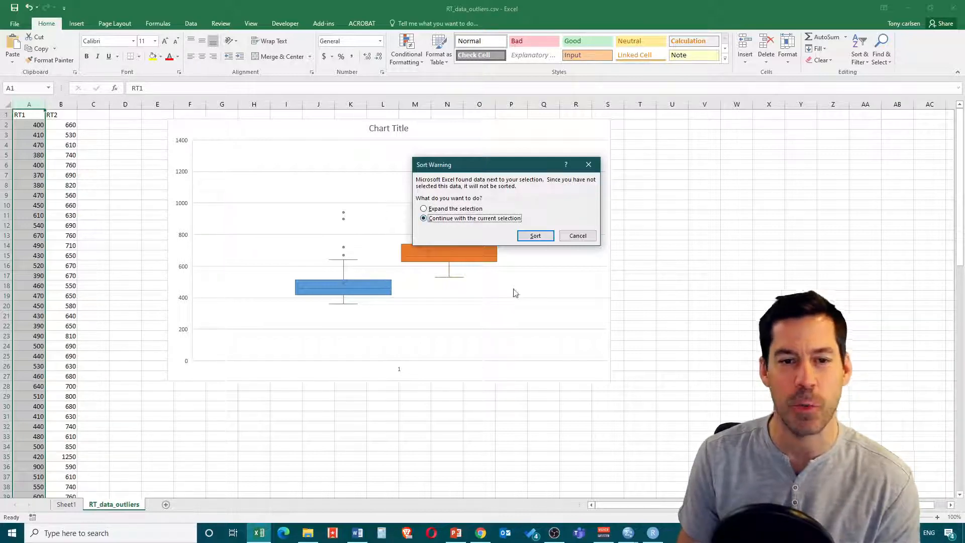
click(535, 236)
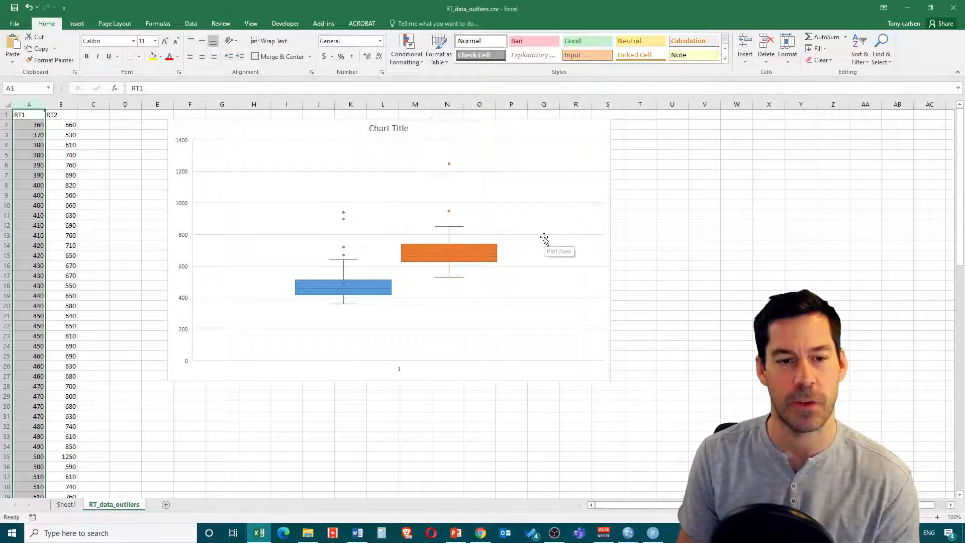
Step: Sort the RT2 column smallest to largest, continuing with the current selection only
click(62, 104)
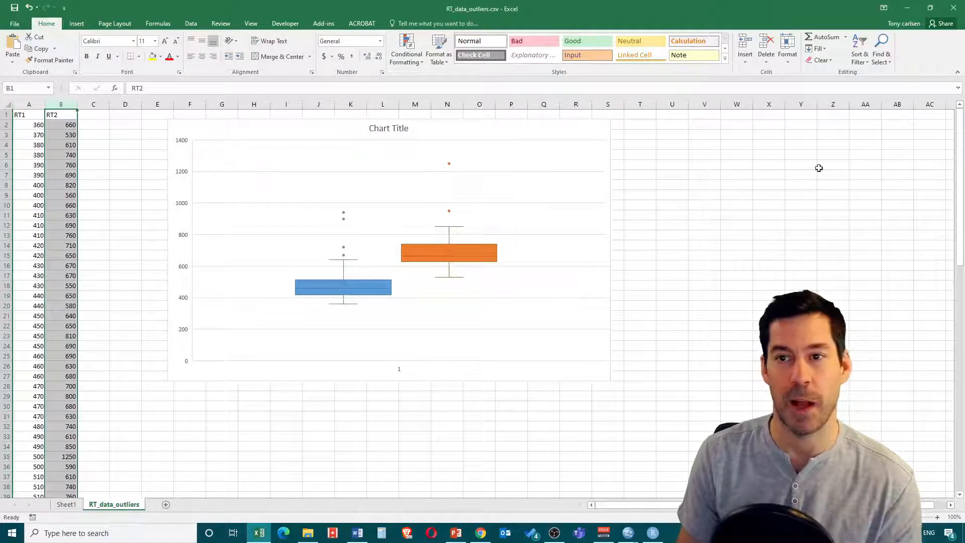
click(859, 56)
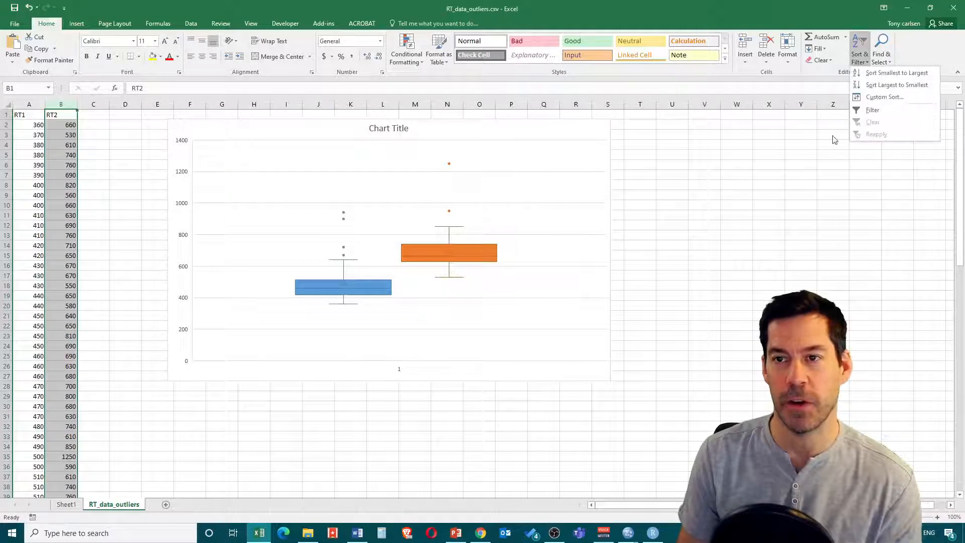
click(888, 74)
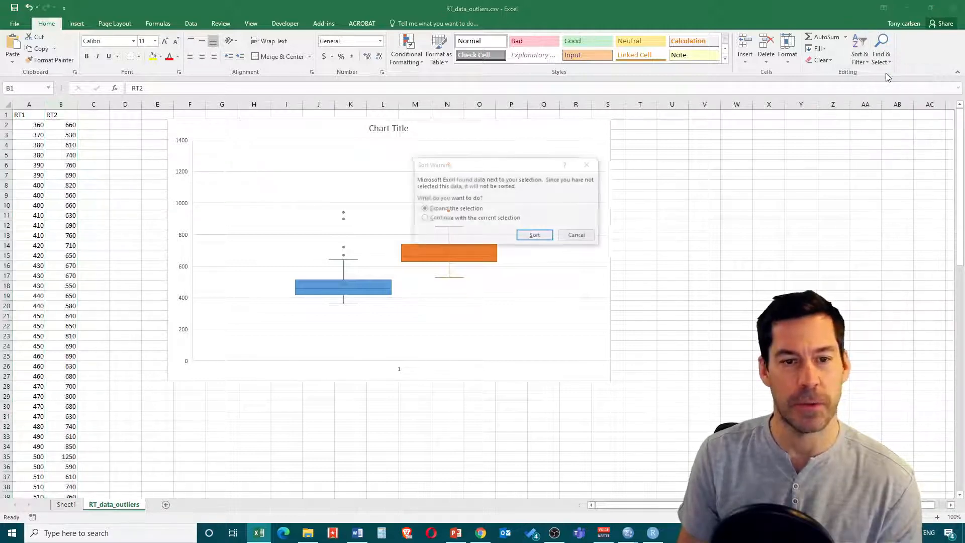
click(449, 218)
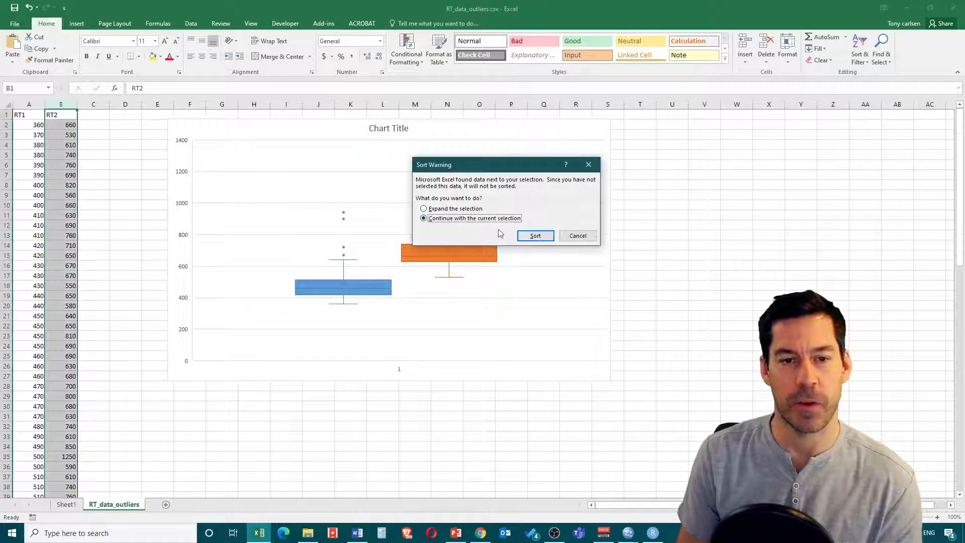
click(535, 235)
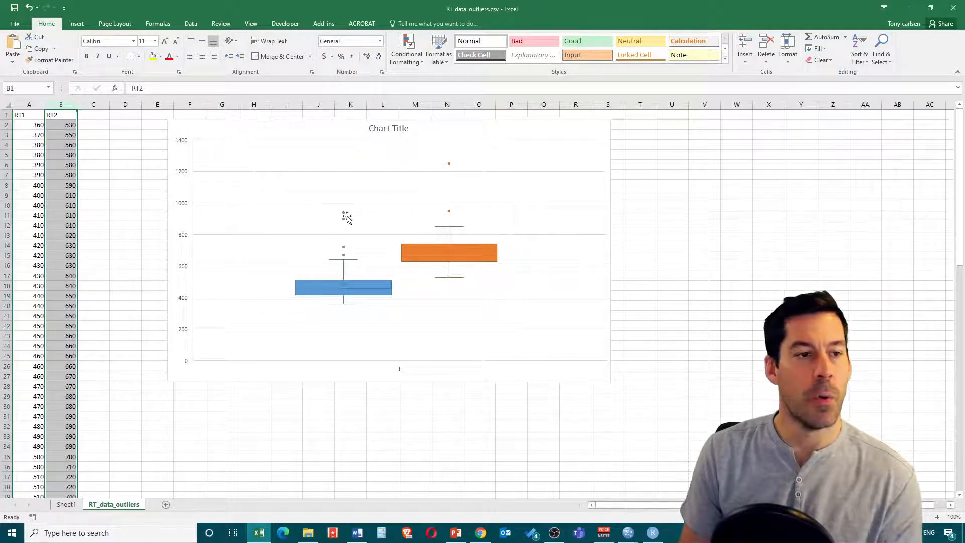
Step: Examine the largest RT1 and RT2 values at the end of the sorted columns
click(119, 173)
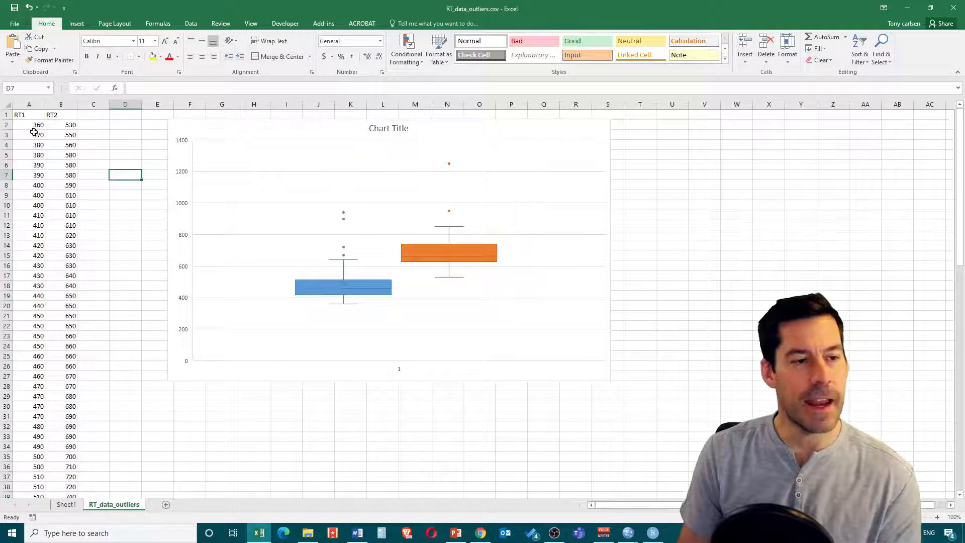
scroll(63, 270, down, 4)
scroll(81, 322, down, 5)
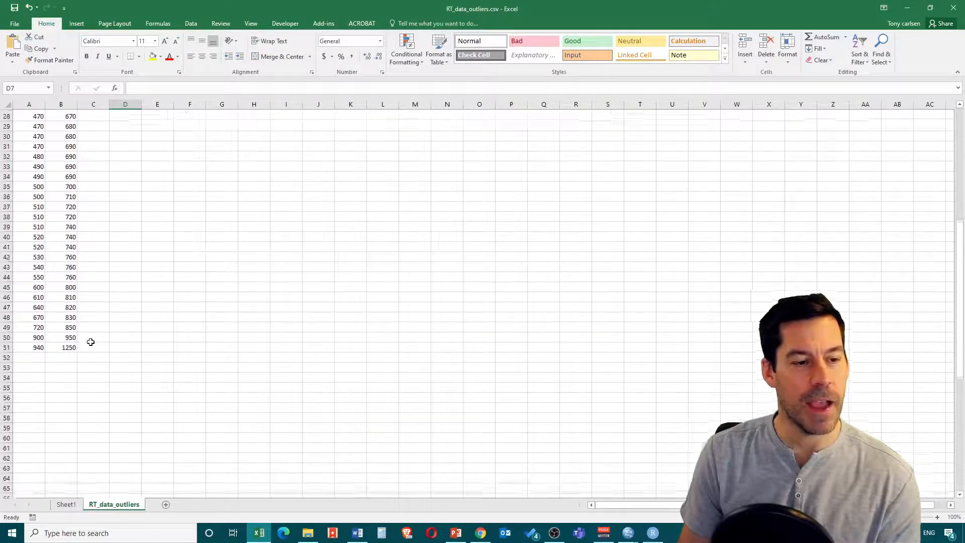
Step: Compare the box plot's outlier points with the lowest and highest values in the sorted RT1 and RT2 columns
scroll(121, 325, up, 5)
scroll(122, 325, up, 4)
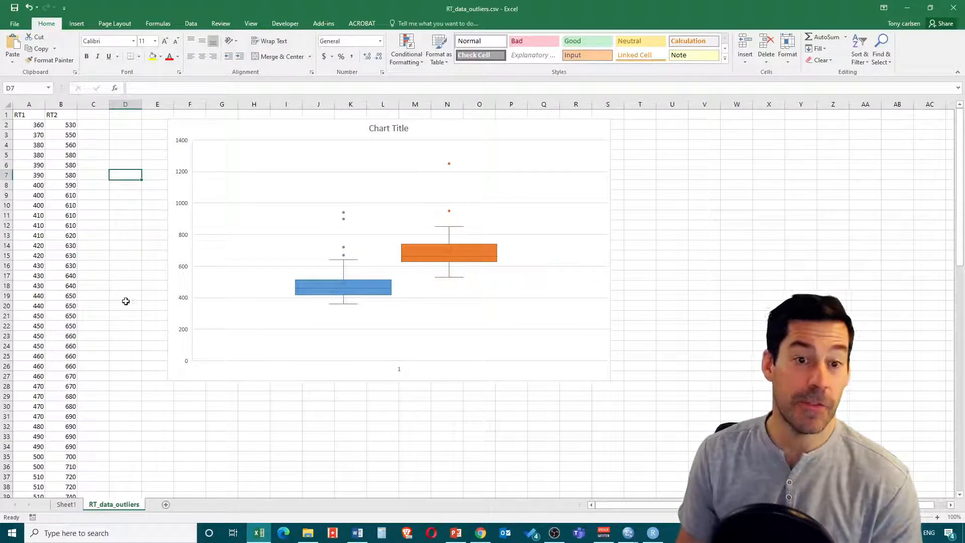
scroll(126, 297, down, 6)
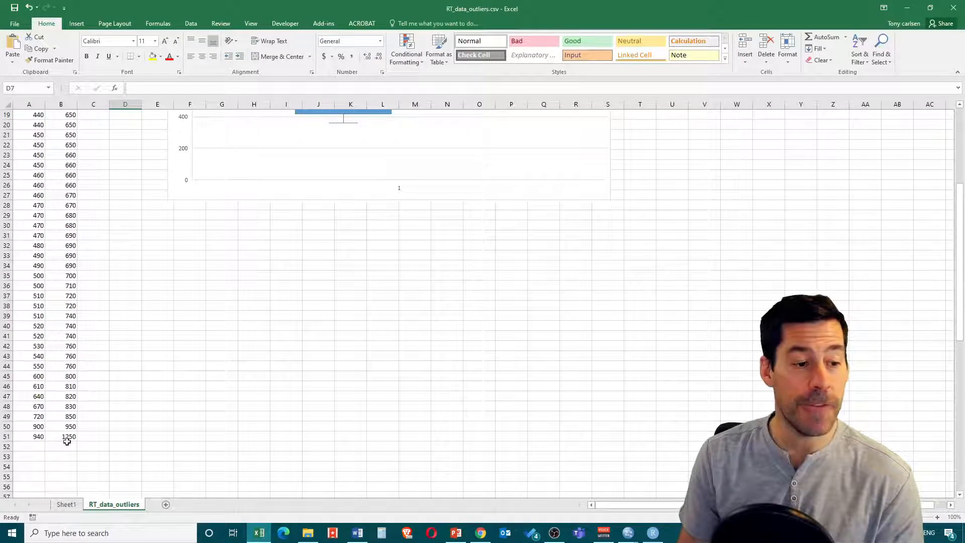
scroll(27, 368, up, 5)
scroll(30, 357, up, 1)
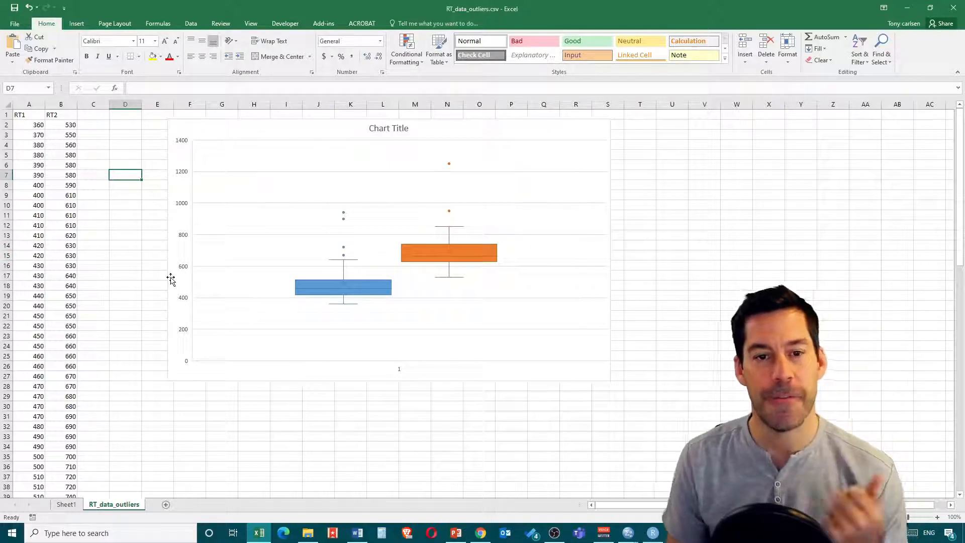
scroll(171, 279, down, 1)
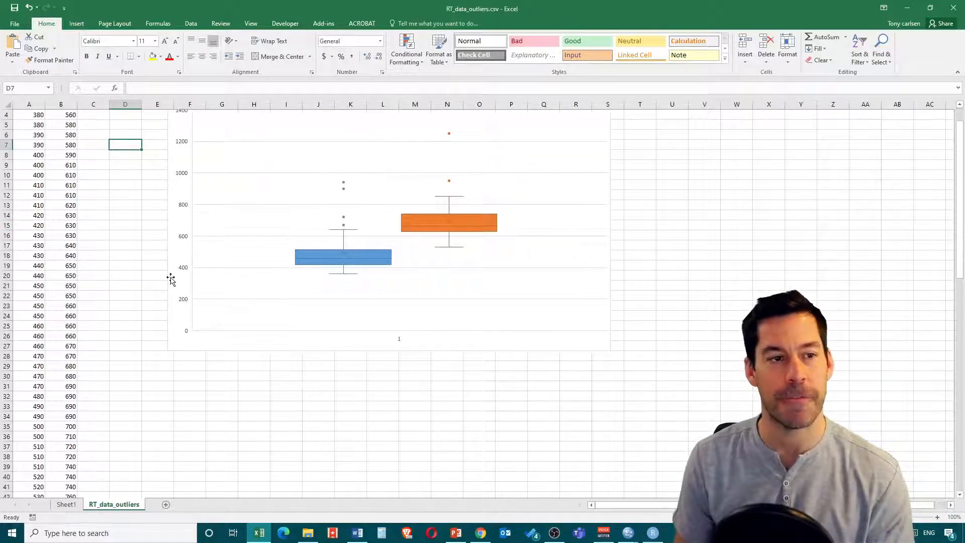
scroll(171, 279, up, 1)
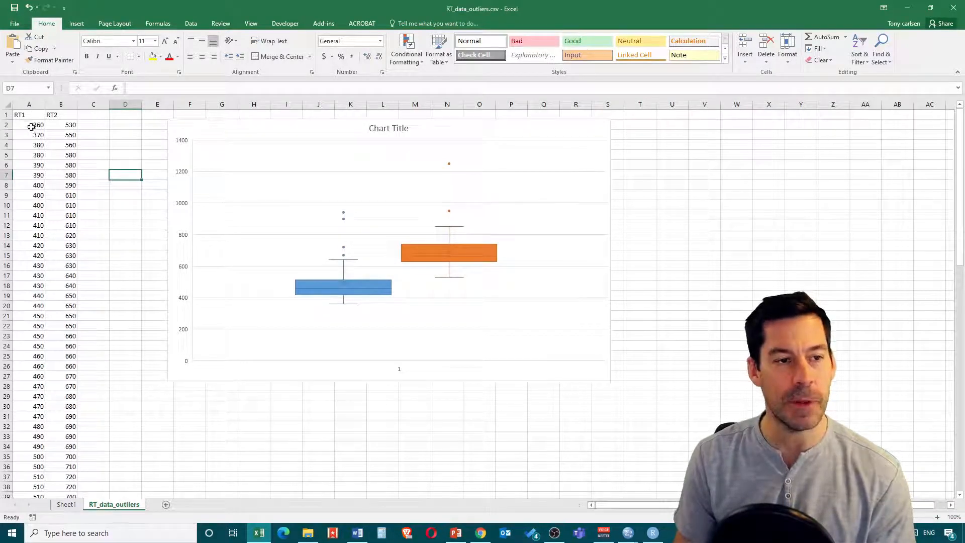
Step: Try trimming the five lowest and five highest RT1 and RT2 rows by moving them to columns C and D, outside the charted data
drag(32, 127, 55, 169)
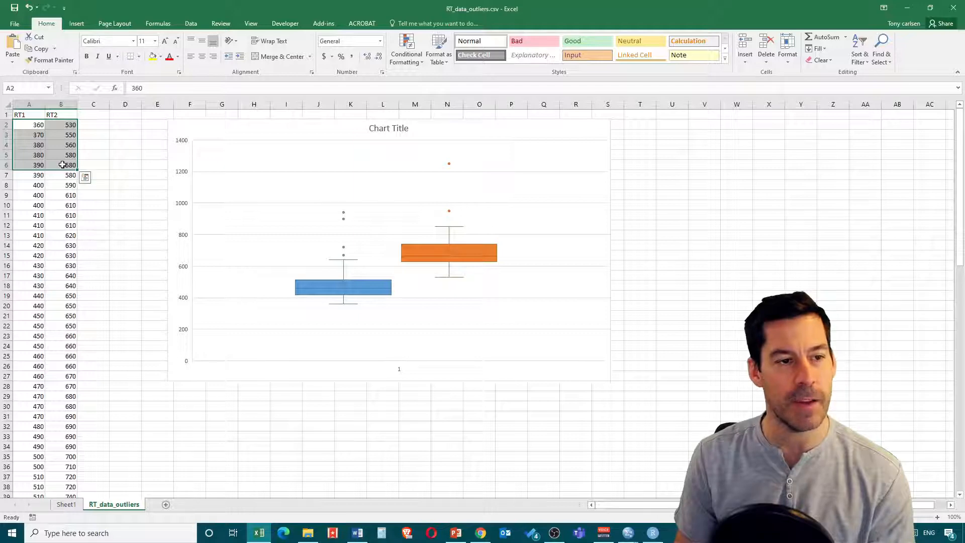
drag(77, 142, 139, 143)
scroll(92, 286, down, 7)
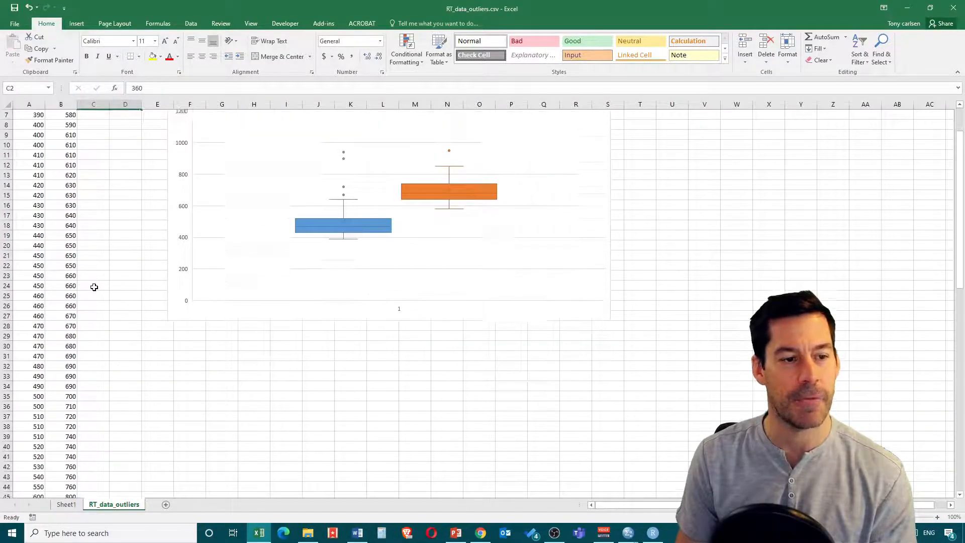
drag(30, 365, 120, 384)
scroll(209, 330, up, 7)
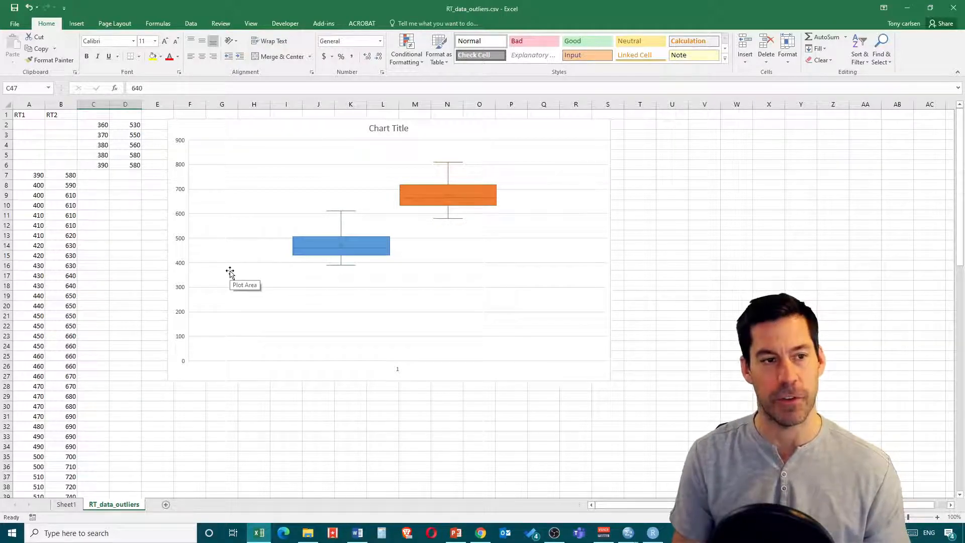
Step: Undo both moves of the trimmed RT1 and RT2 rows
key(ctrl+z)
key(ctrl+z)
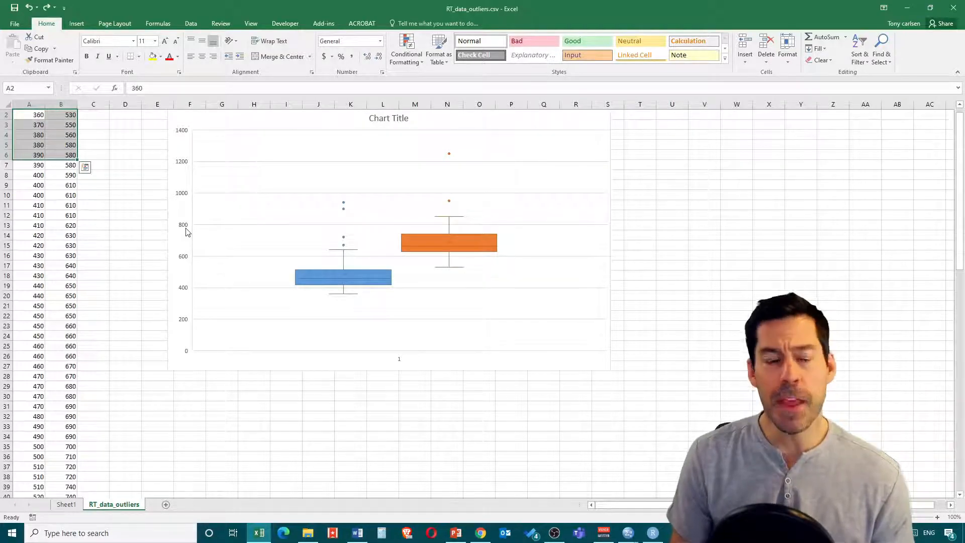
scroll(131, 221, up, 1)
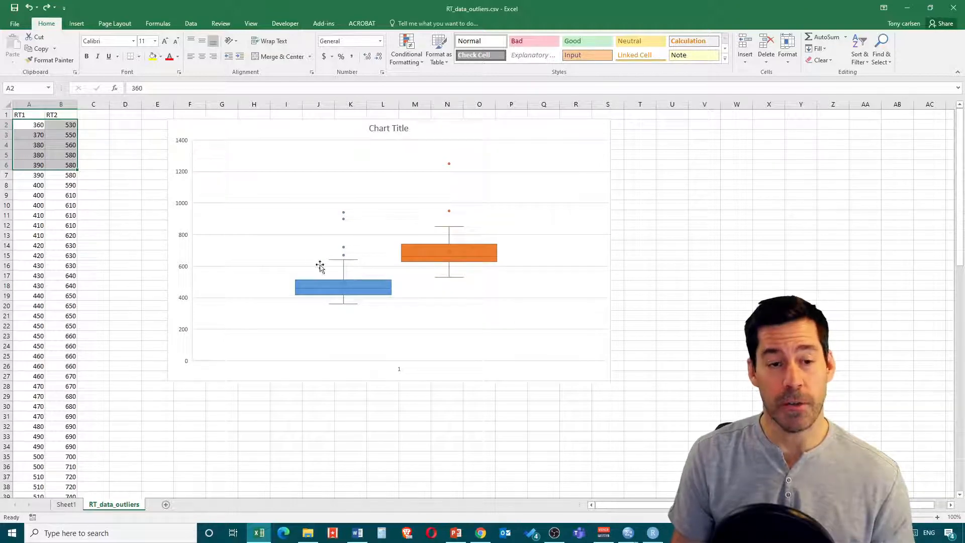
Step: Replace the four RT1 outliers in A48:A51 with 640, the highest non-outlying value, by filling down from A47
mouse_move(345, 258)
key(ctrl+Home)
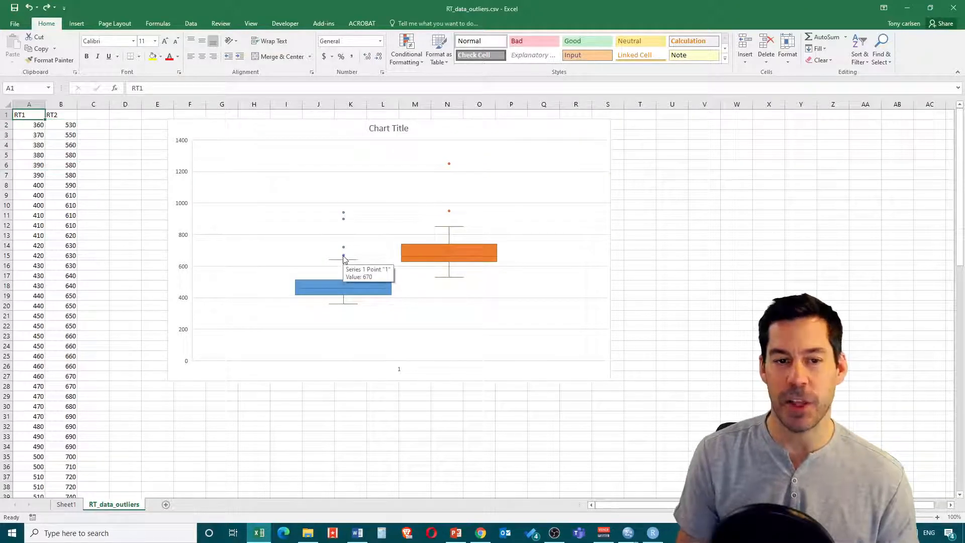
scroll(45, 274, down, 7)
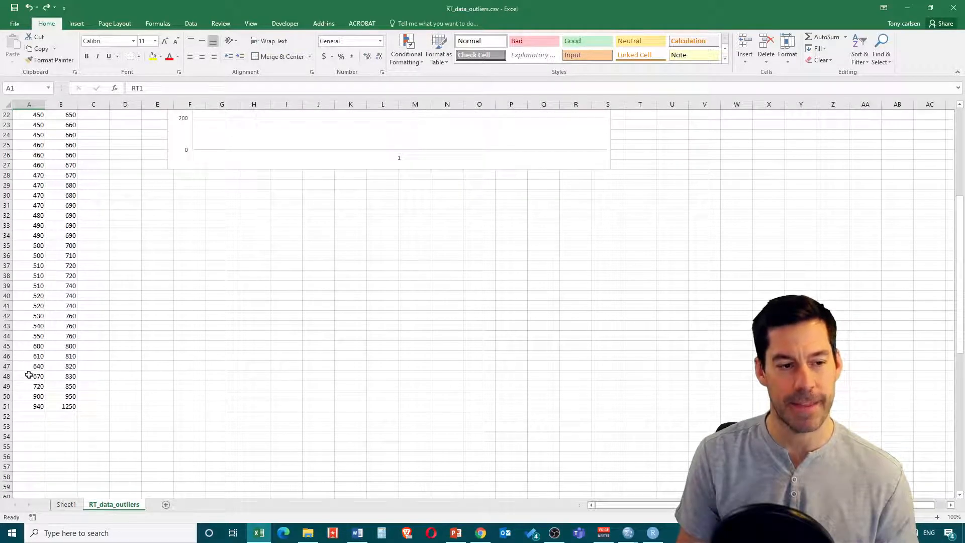
click(29, 375)
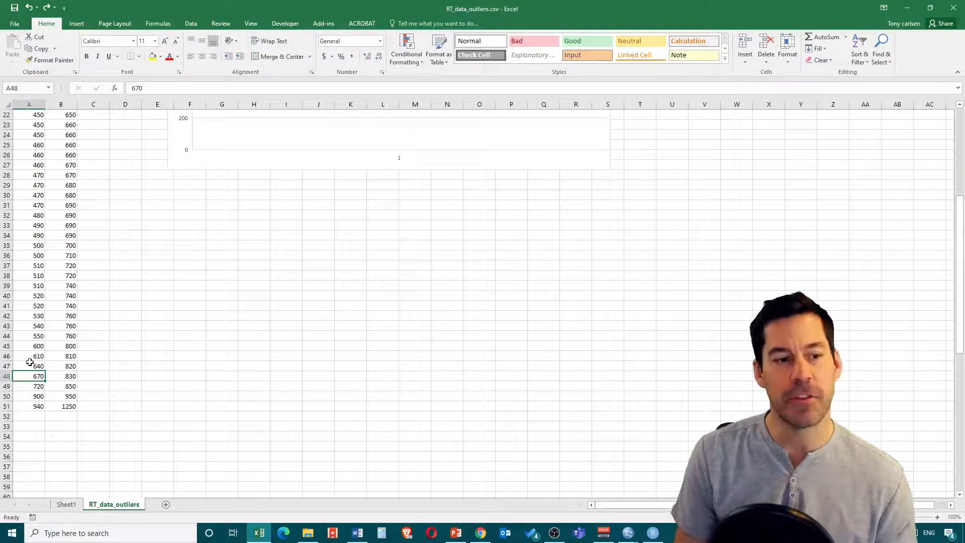
click(33, 366)
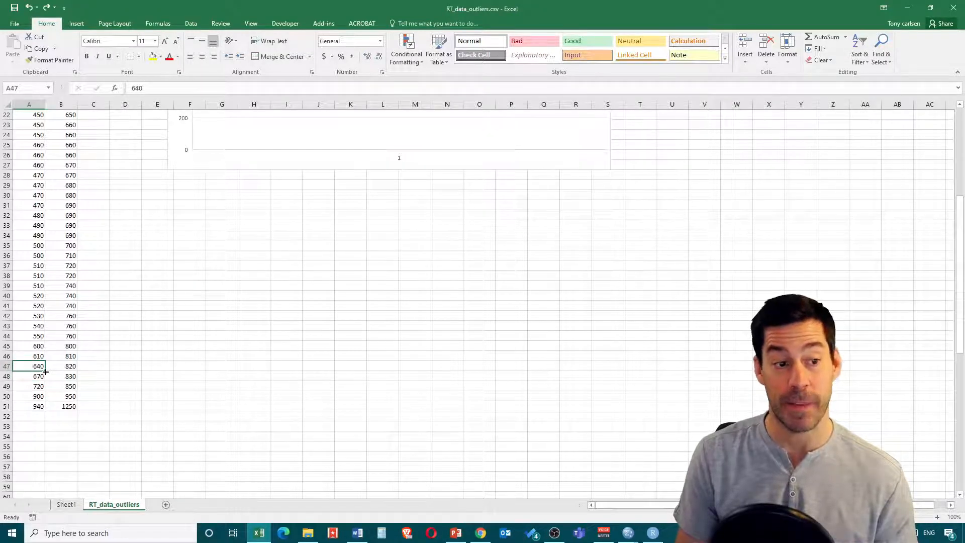
drag(45, 372, 43, 413)
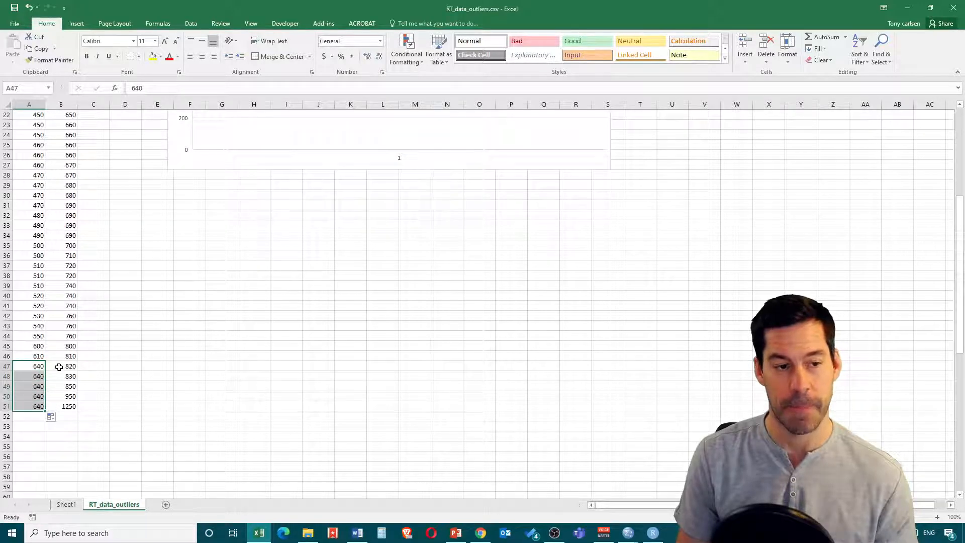
Step: Replace the two RT2 outliers in B50:B51 with 850 by filling down from B49, and check the box plot
scroll(155, 317, up, 5)
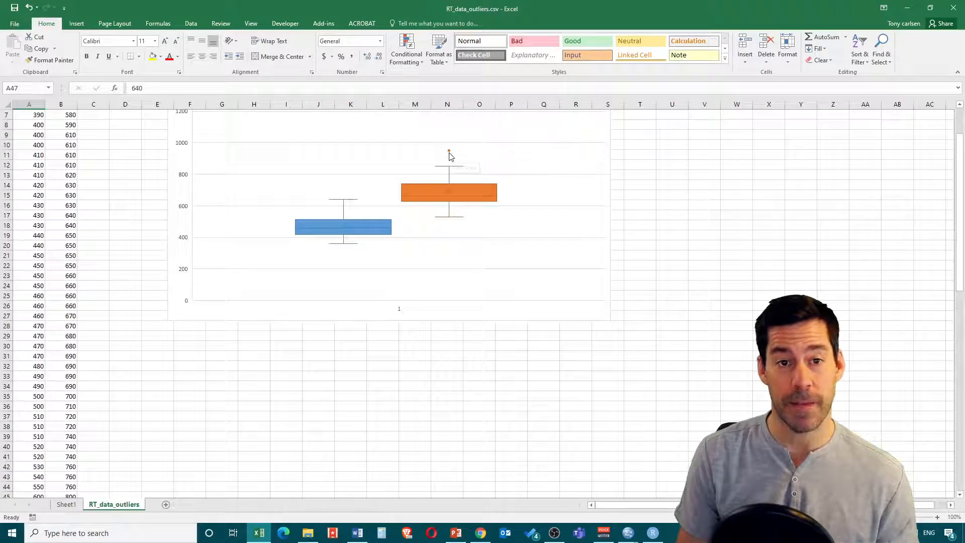
mouse_move(450, 153)
scroll(142, 301, down, 5)
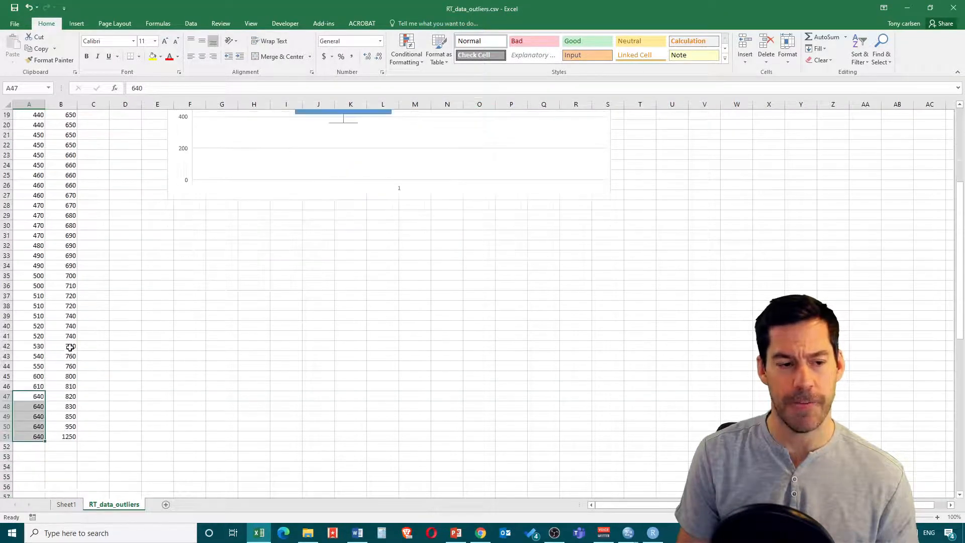
scroll(170, 325, up, 6)
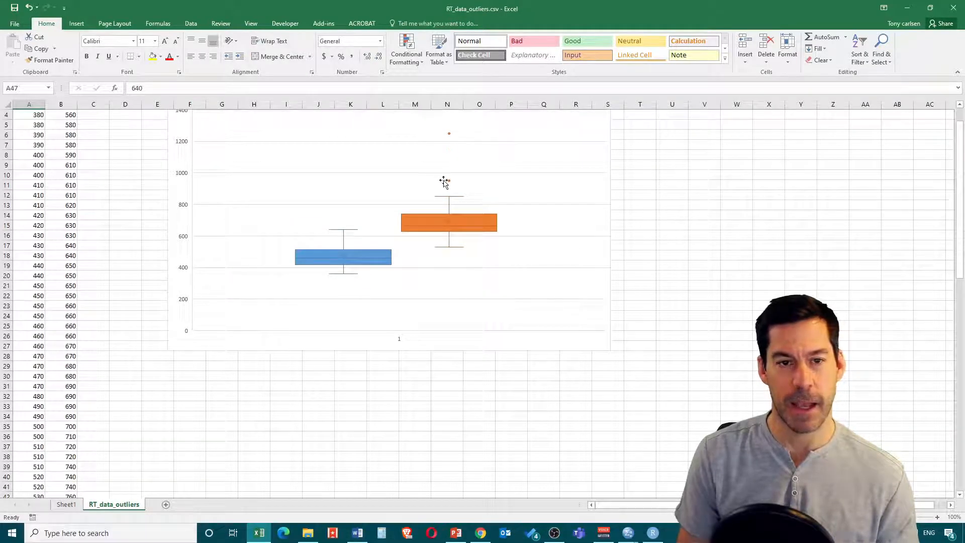
scroll(72, 393, down, 5)
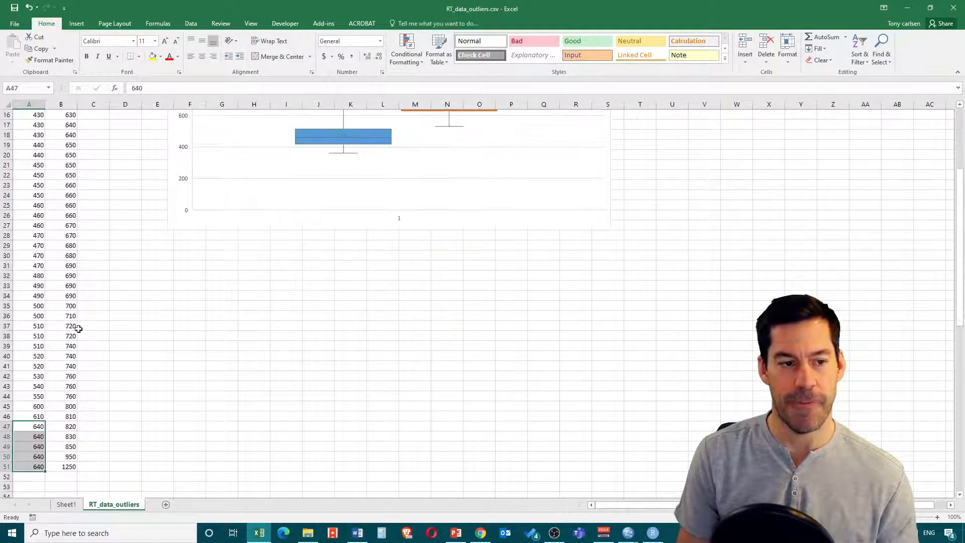
click(67, 416)
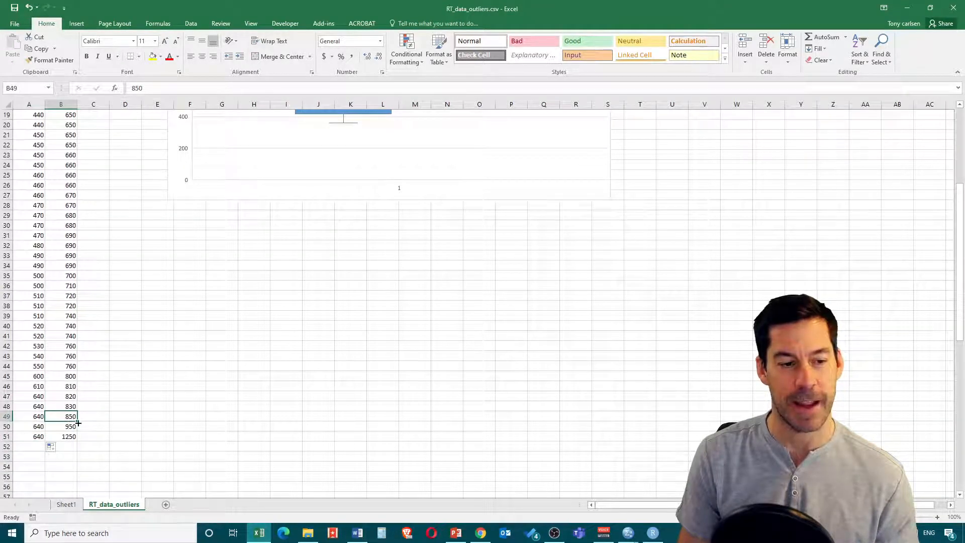
drag(78, 422, 77, 439)
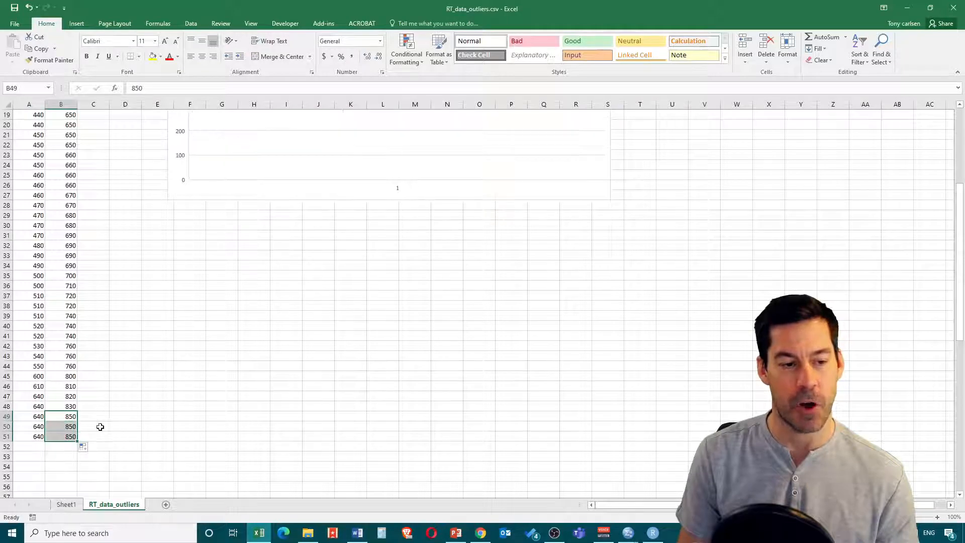
scroll(219, 373, up, 5)
scroll(219, 373, up, 1)
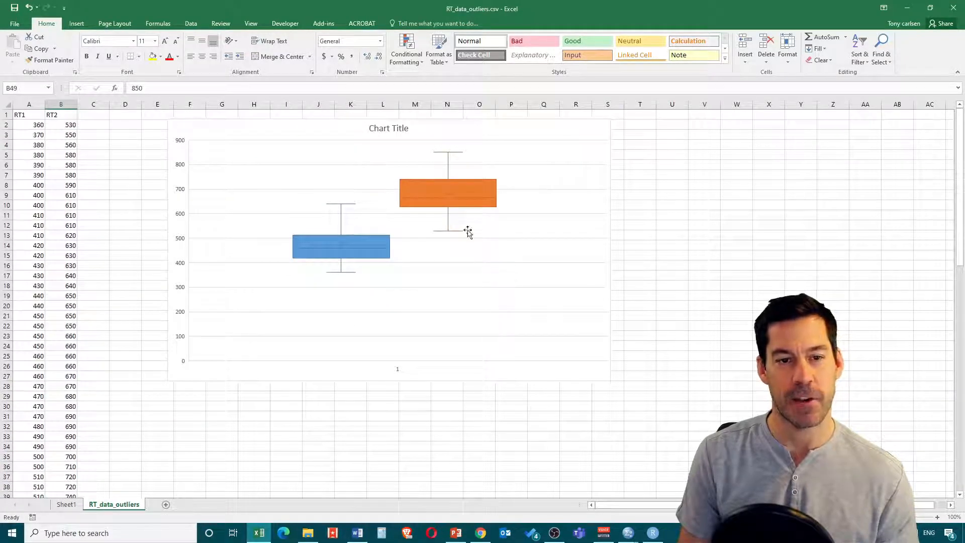
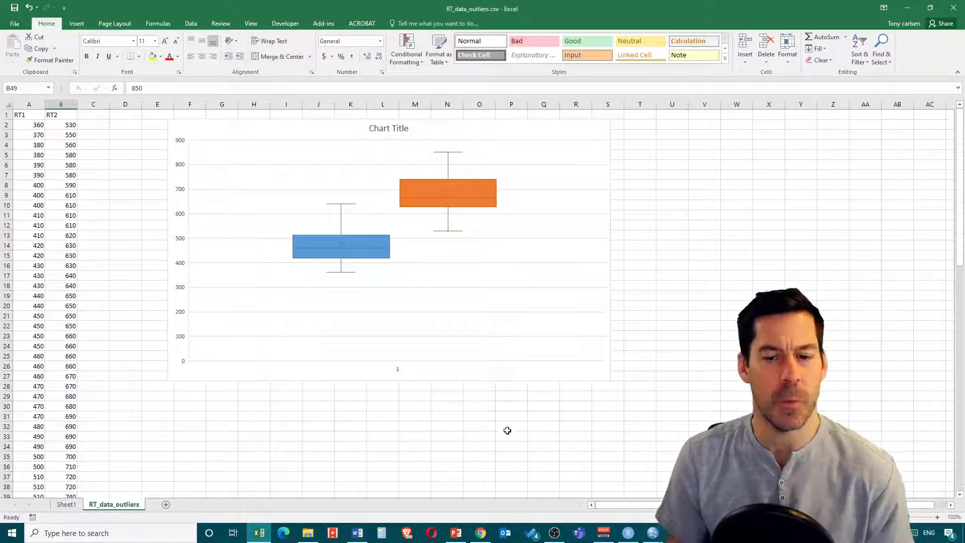
Step: Switch to the RT_data_outliers dataset in SPSS and delete the summary values below the data in rows 51 to 56
mouse_move(652, 536)
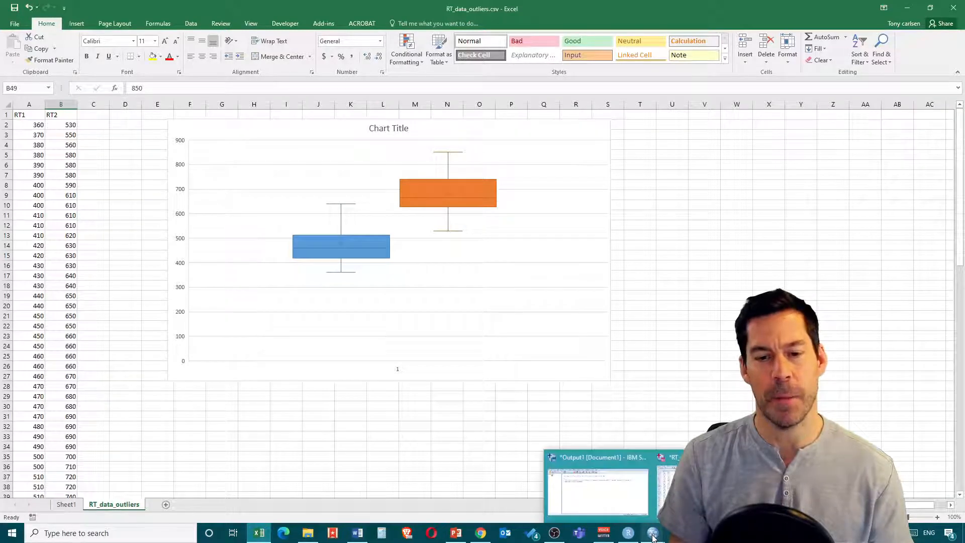
click(588, 472)
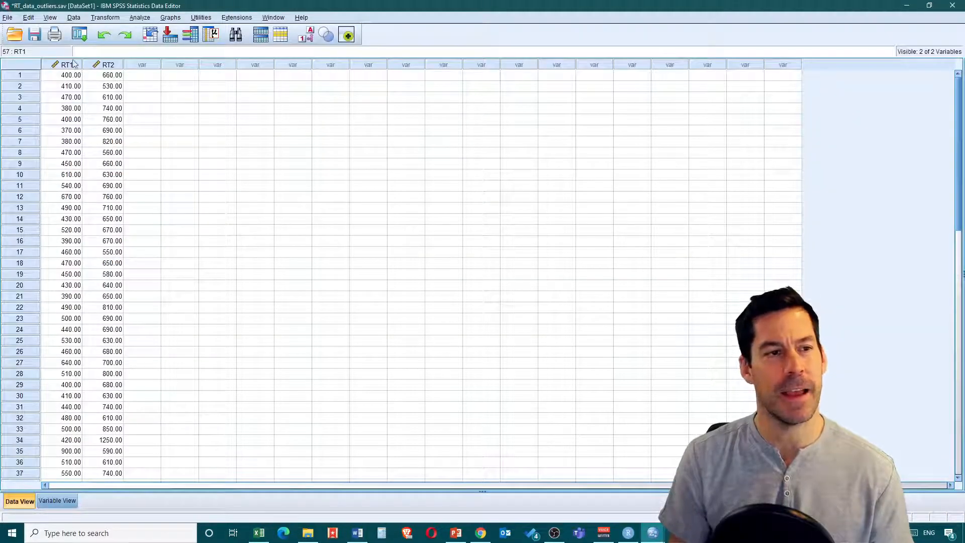
scroll(92, 135, down, 3)
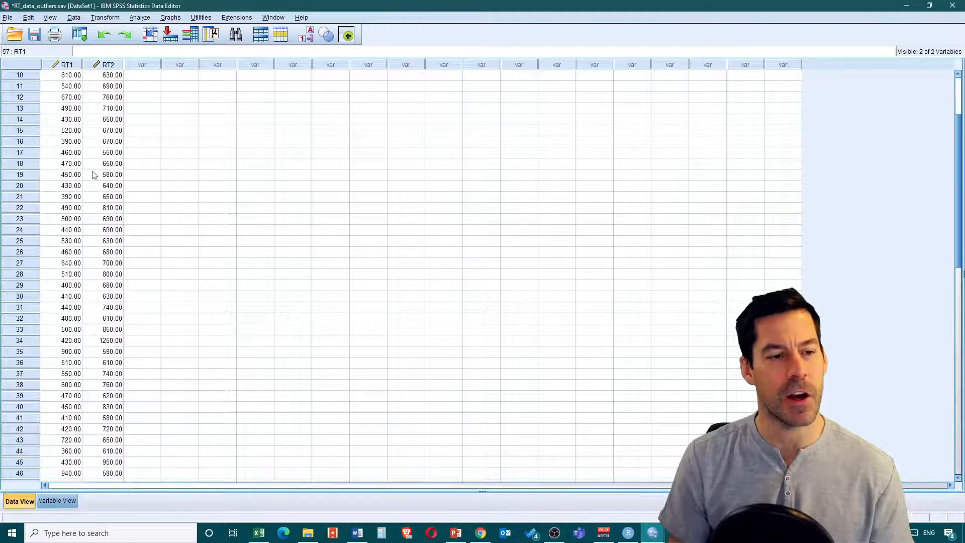
scroll(92, 171, up, 1)
scroll(89, 179, down, 8)
scroll(88, 182, down, 1)
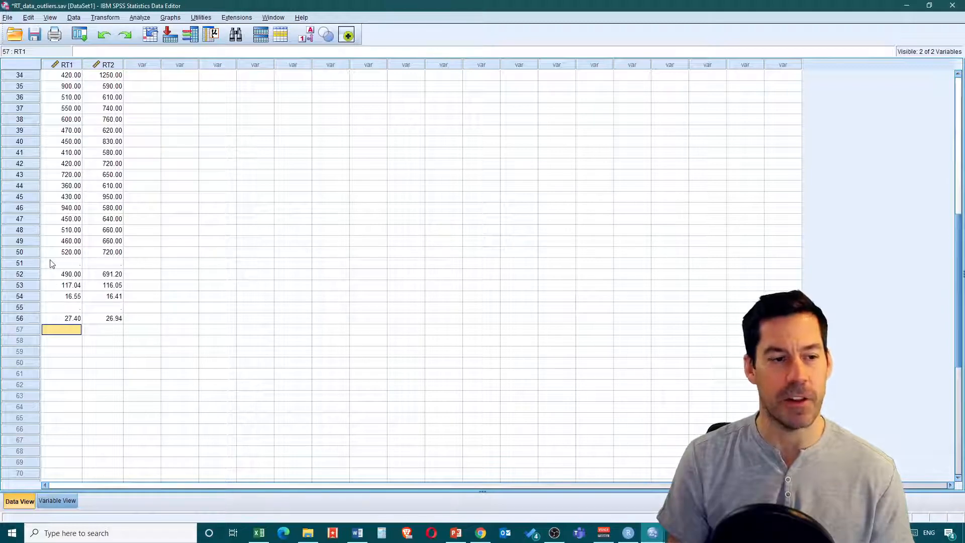
drag(51, 263, 114, 320)
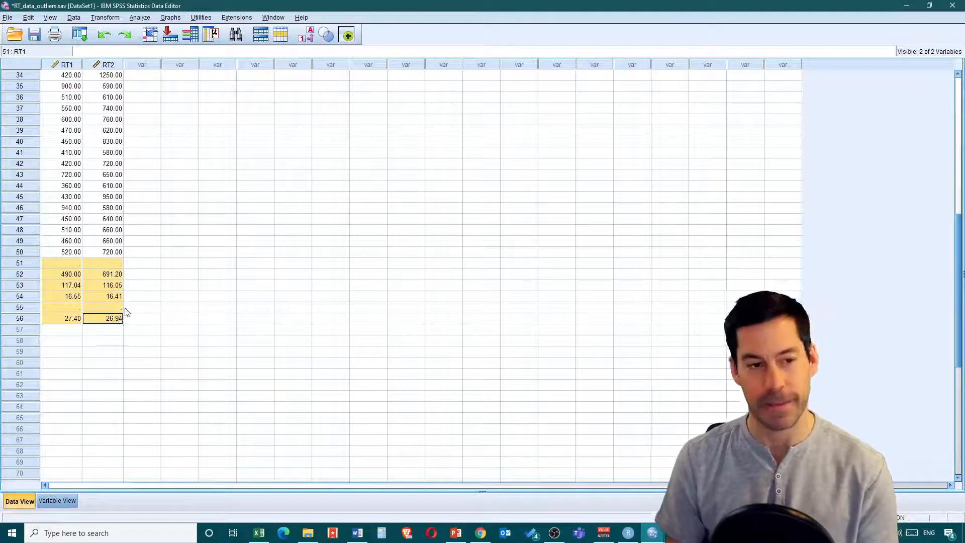
key(Delete)
scroll(145, 256, up, 11)
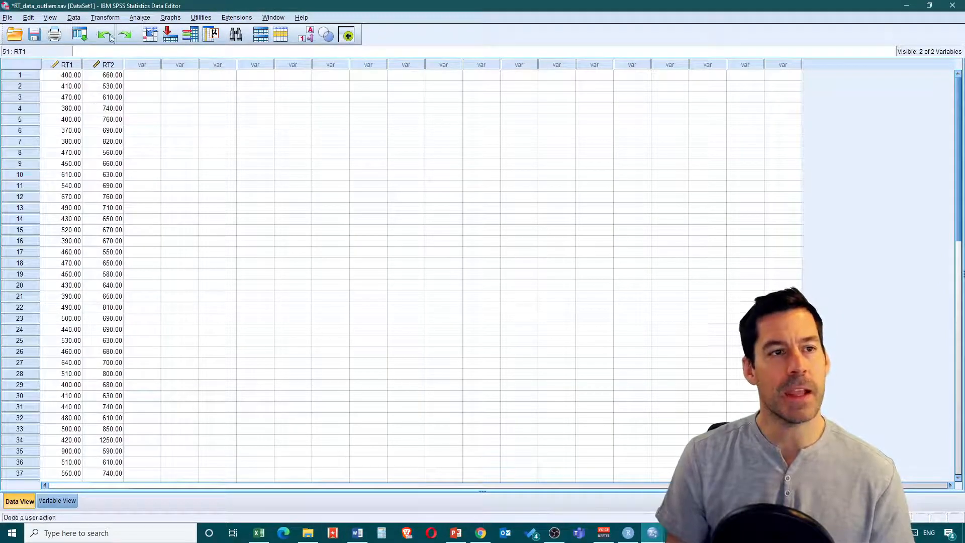
Step: Run Descriptives on RT1 and RT2, saving standardized values as variables, and return to the data
click(140, 17)
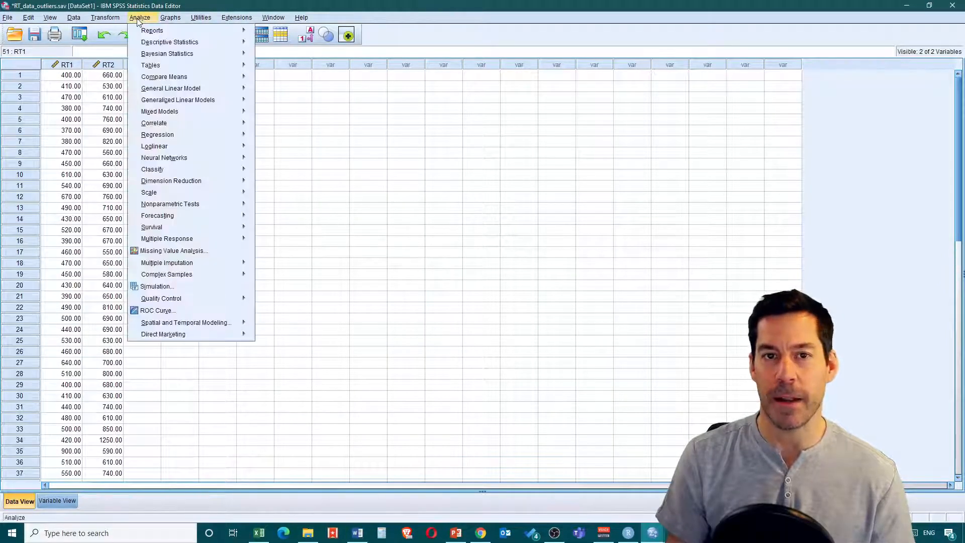
mouse_move(204, 46)
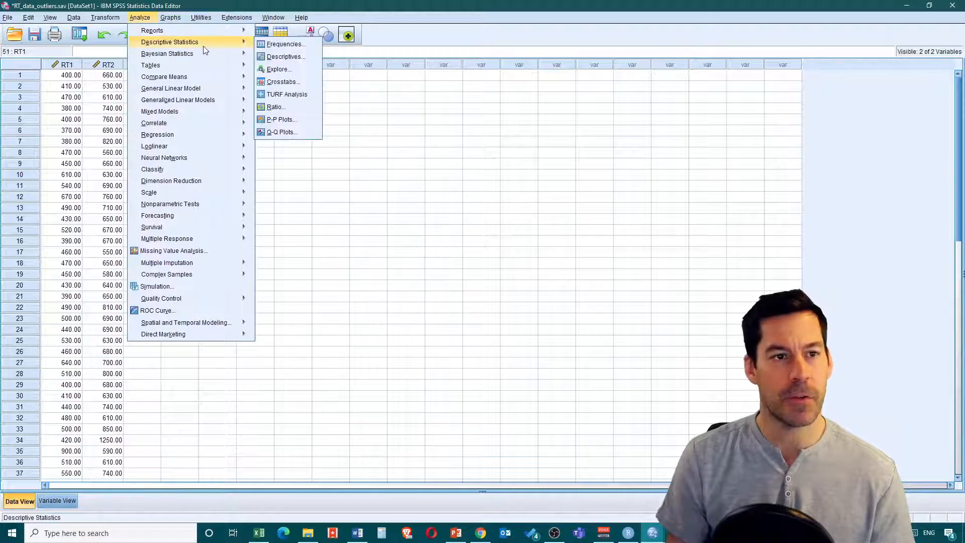
click(291, 58)
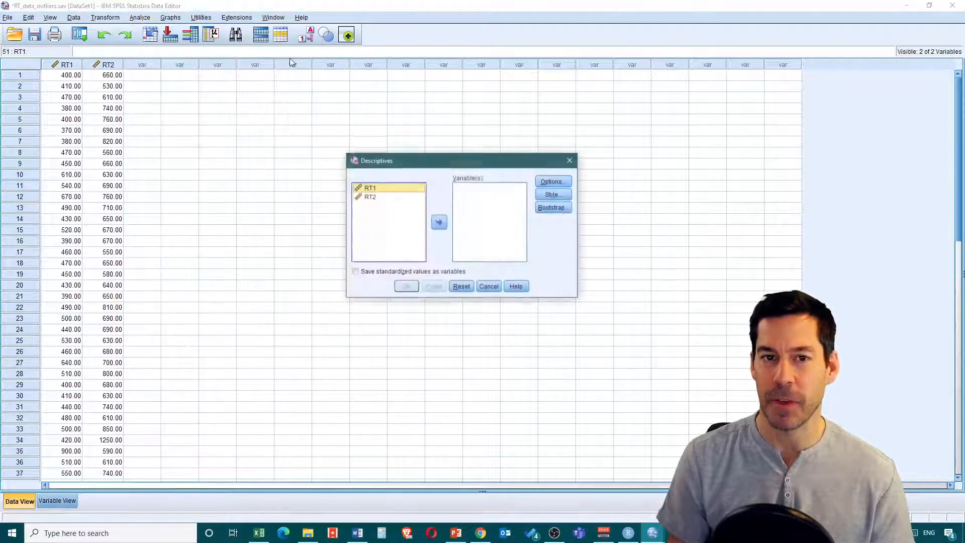
click(370, 196)
shift+click(369, 189)
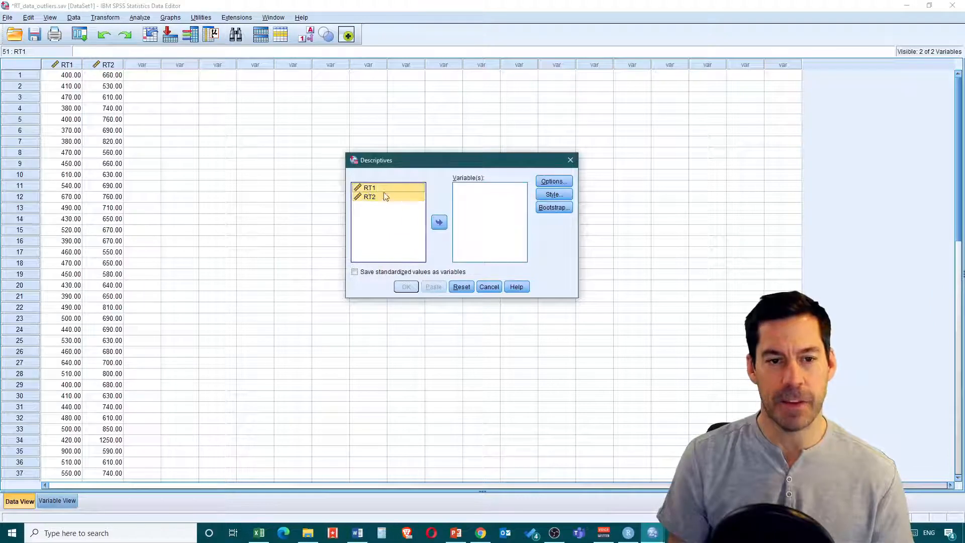
click(439, 222)
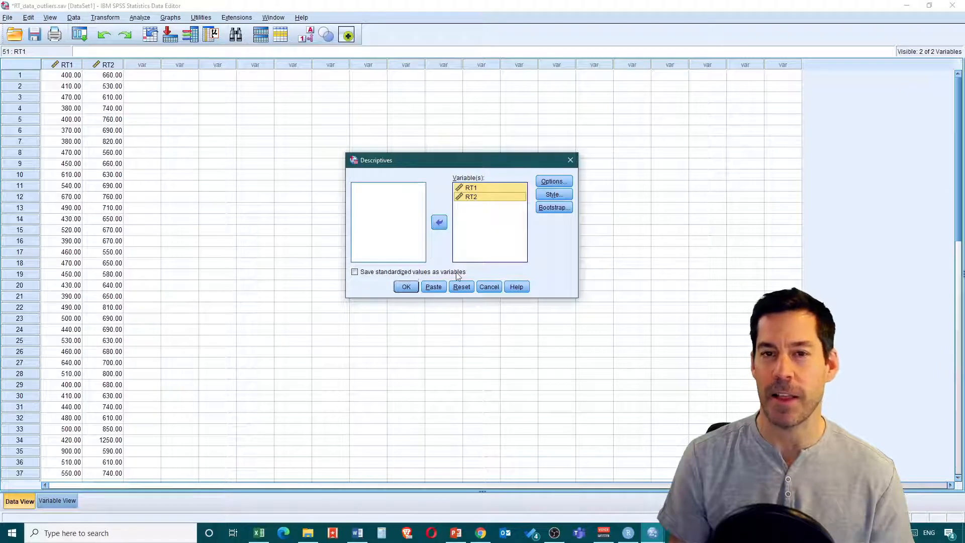
click(355, 272)
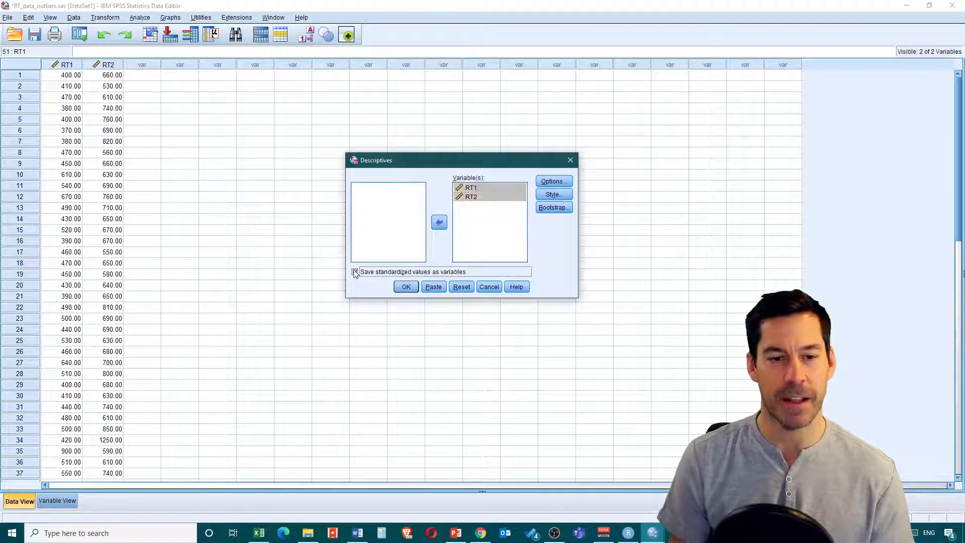
click(406, 286)
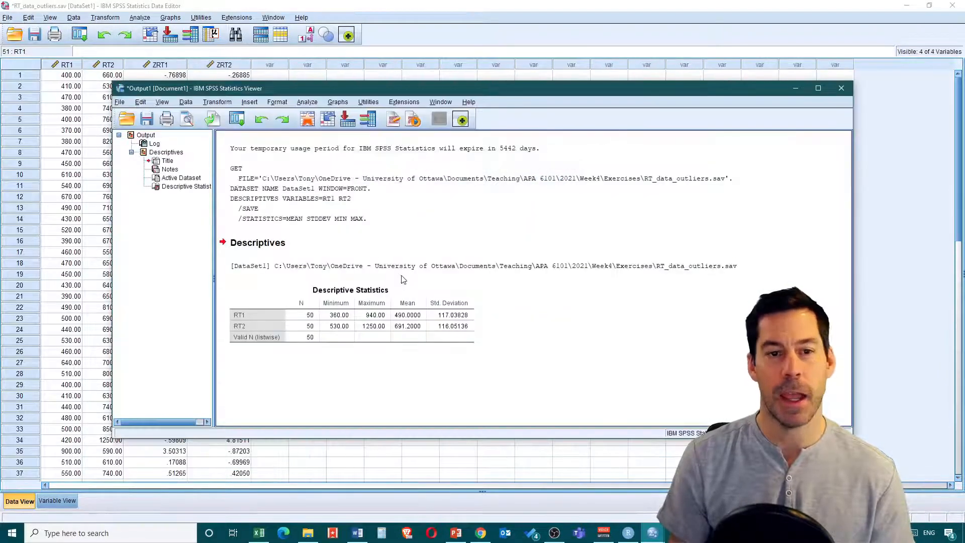
click(380, 5)
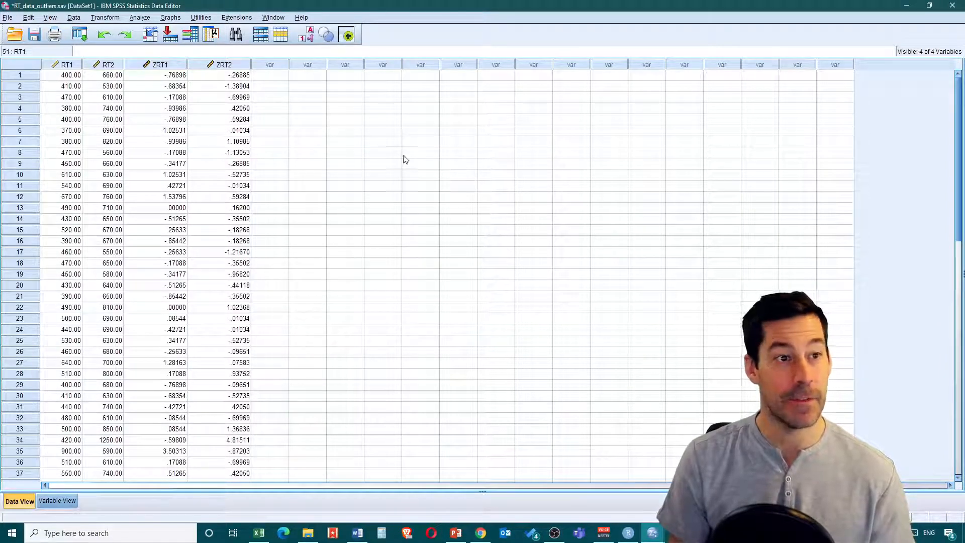
Step: Select only the cases that satisfy ZRT1>2.5, filtering out the unselected cases
click(73, 17)
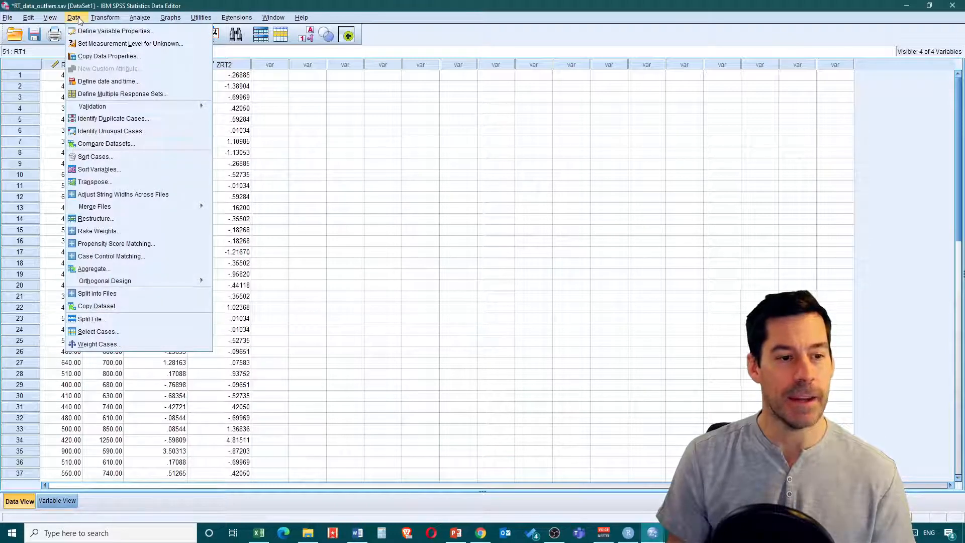
click(123, 334)
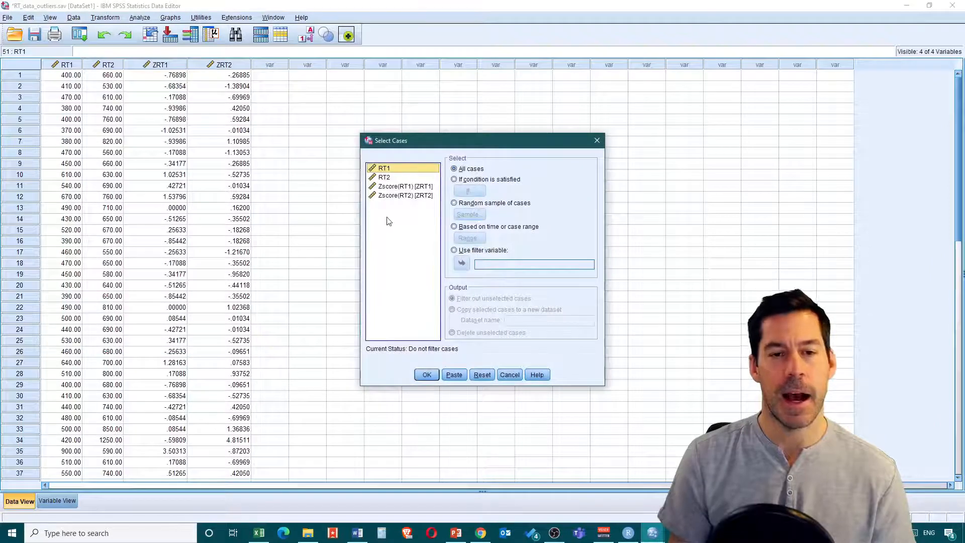
click(453, 180)
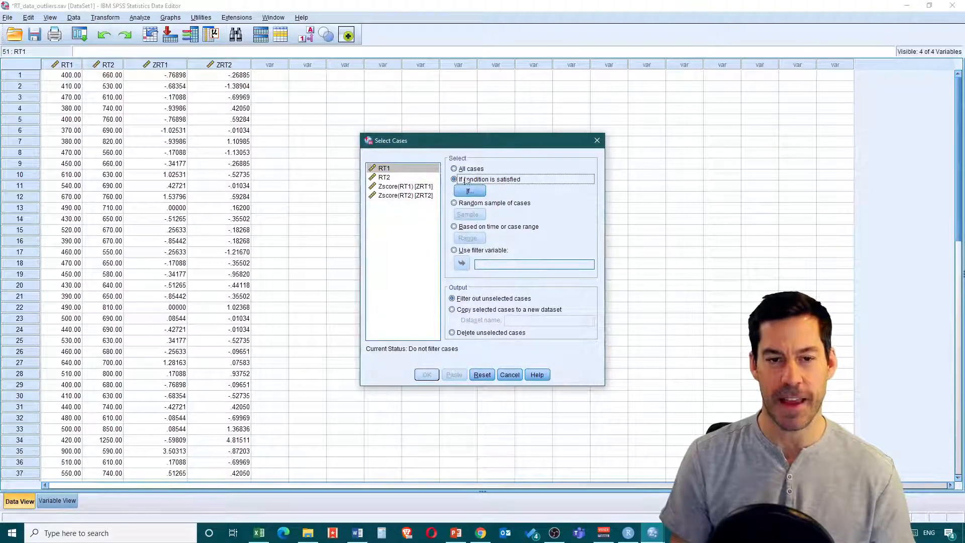
click(471, 191)
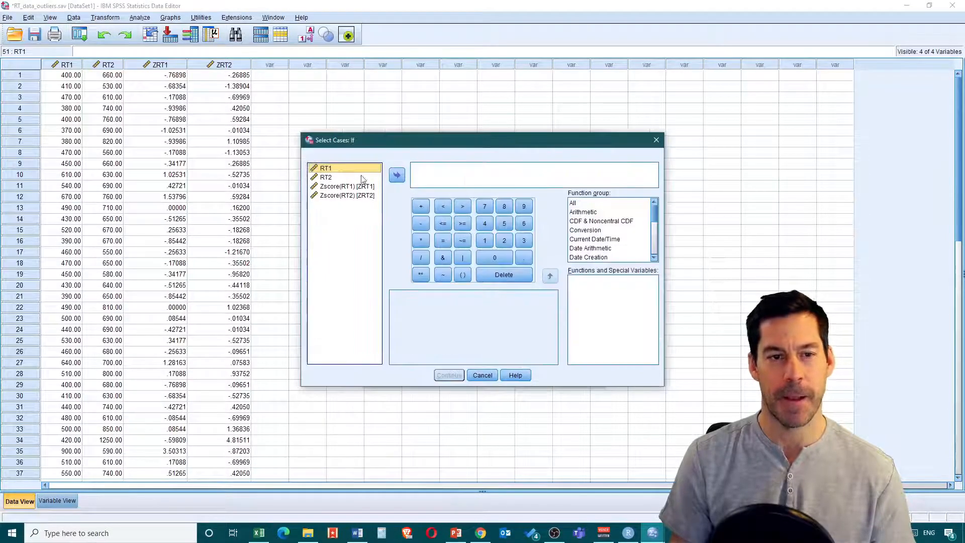
click(341, 188)
click(398, 176)
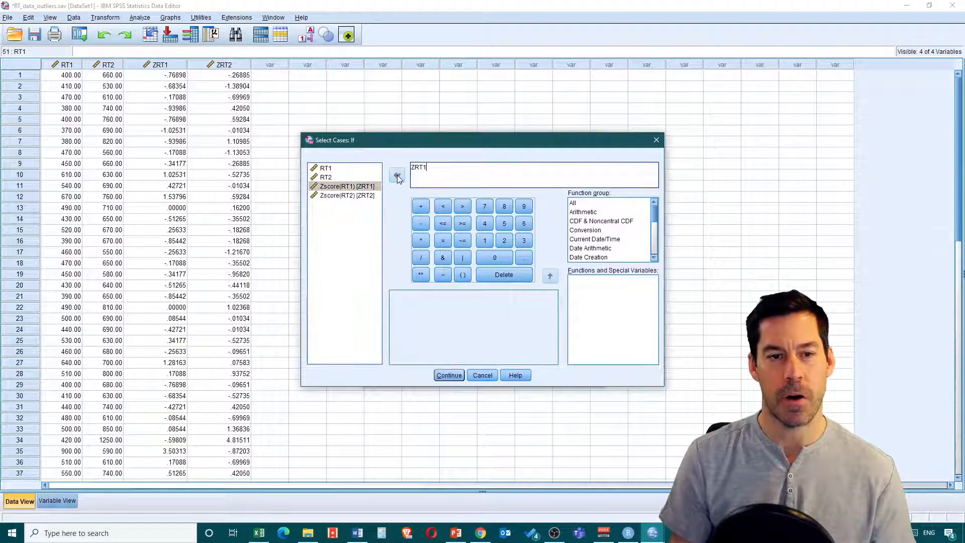
text(>)
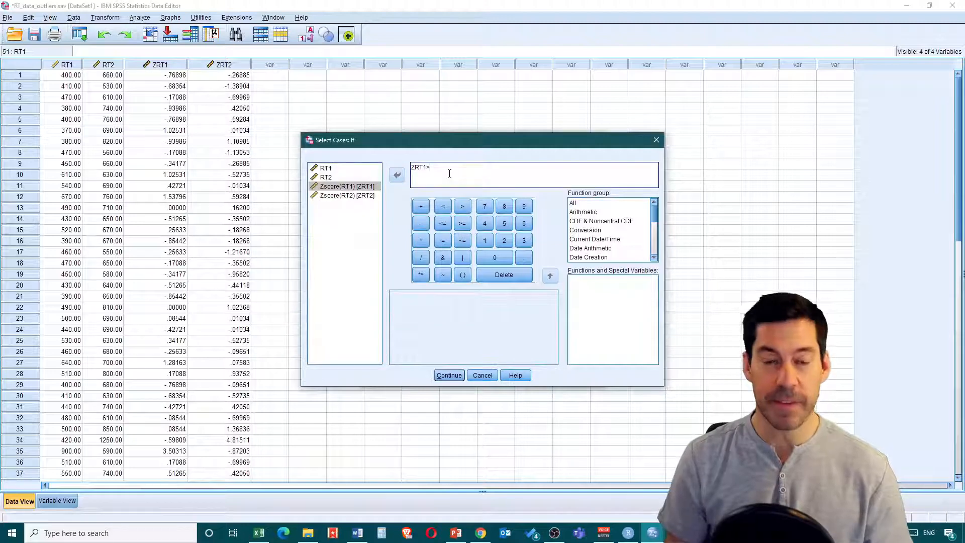
text(2.5)
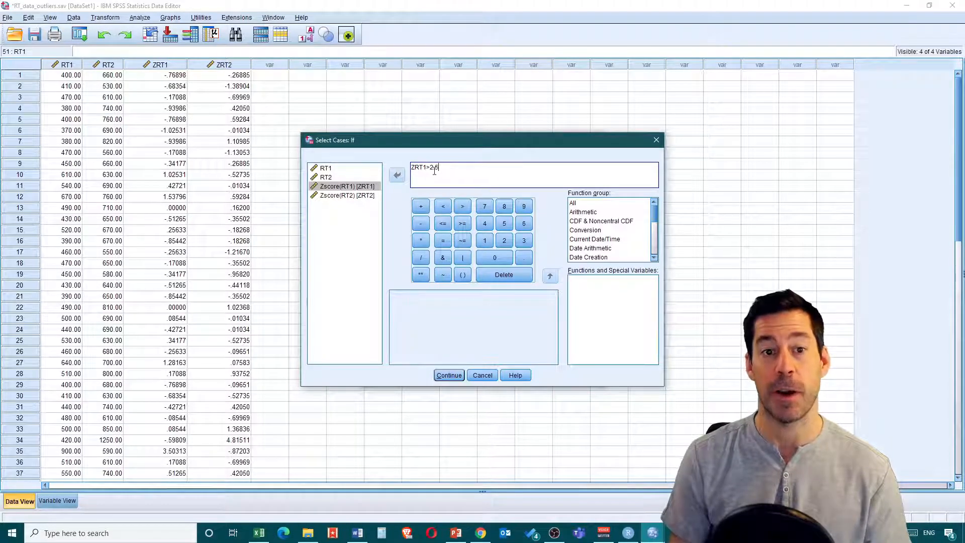
click(448, 375)
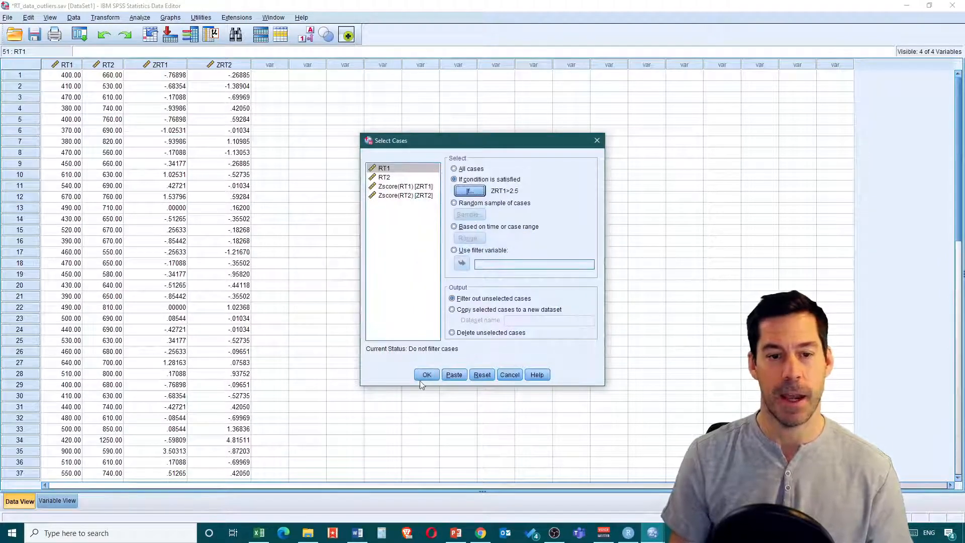
click(425, 375)
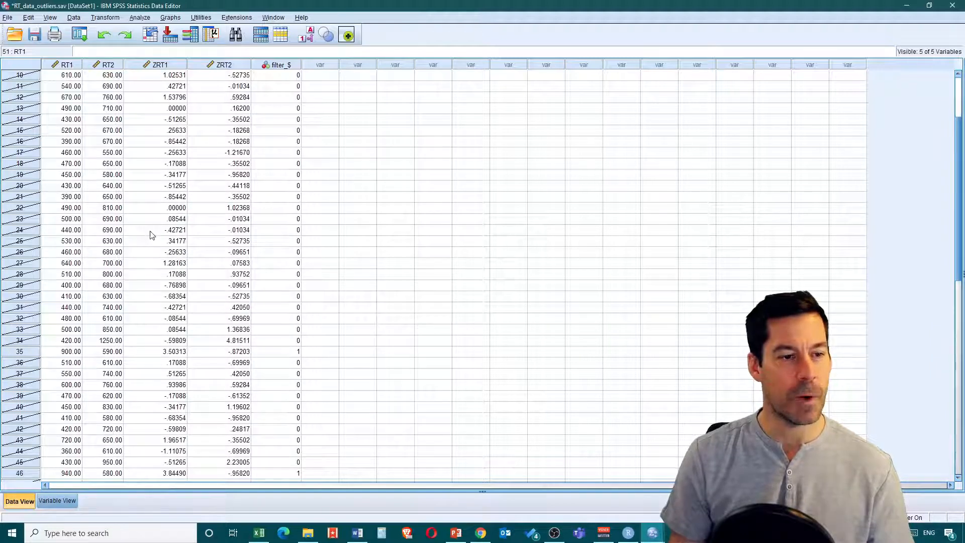
Step: Delete the RT1 values of the cases kept by the filter, in rows 35 and 46, and review the column
scroll(184, 253, down, 1)
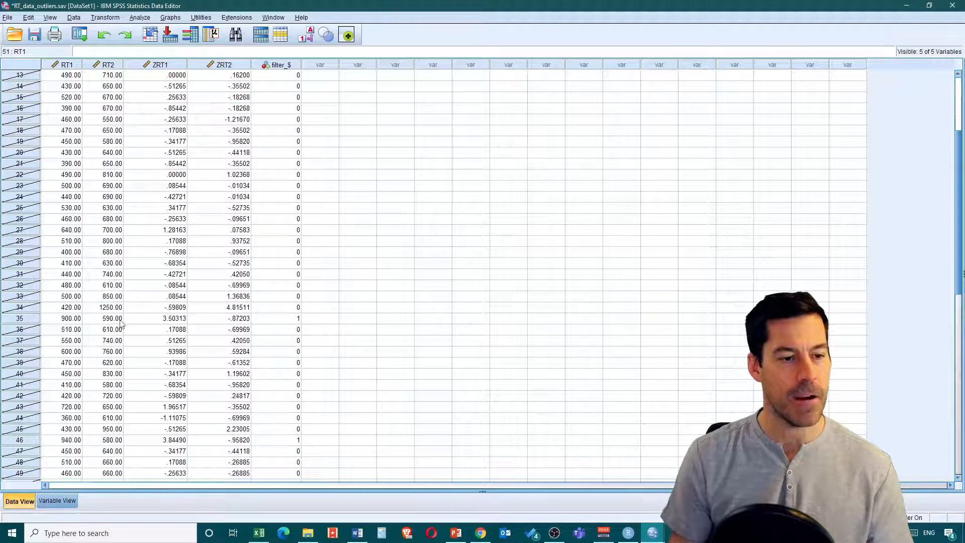
click(166, 320)
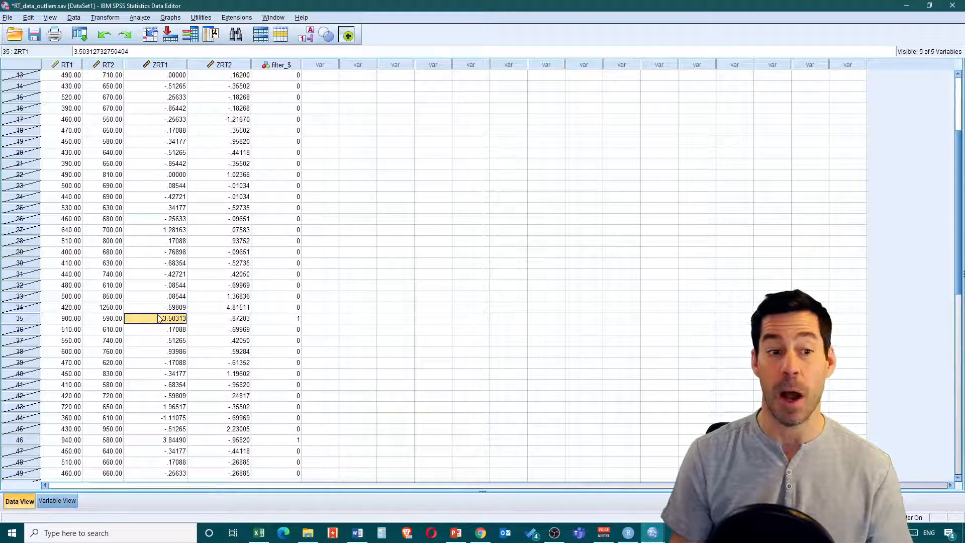
click(65, 320)
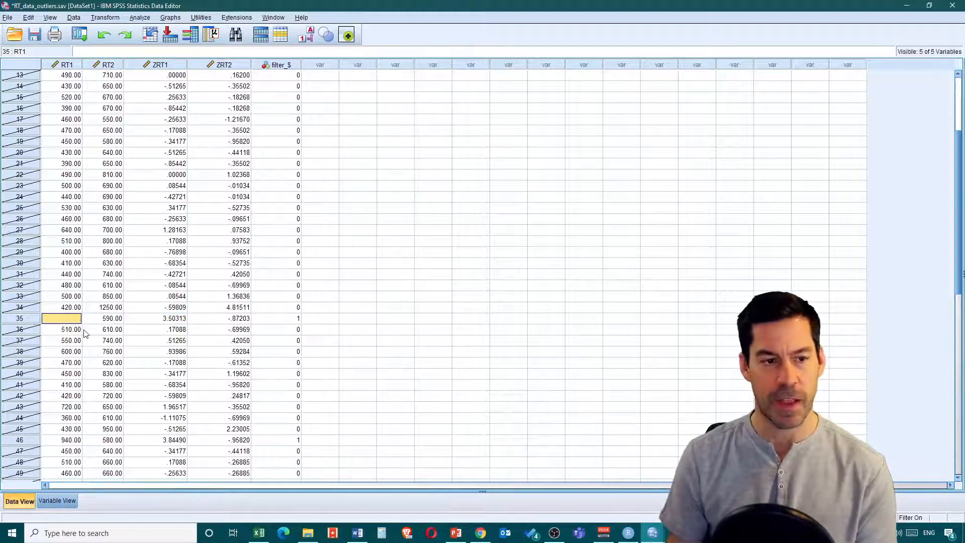
key(BackSpace)
scroll(141, 318, down, 1)
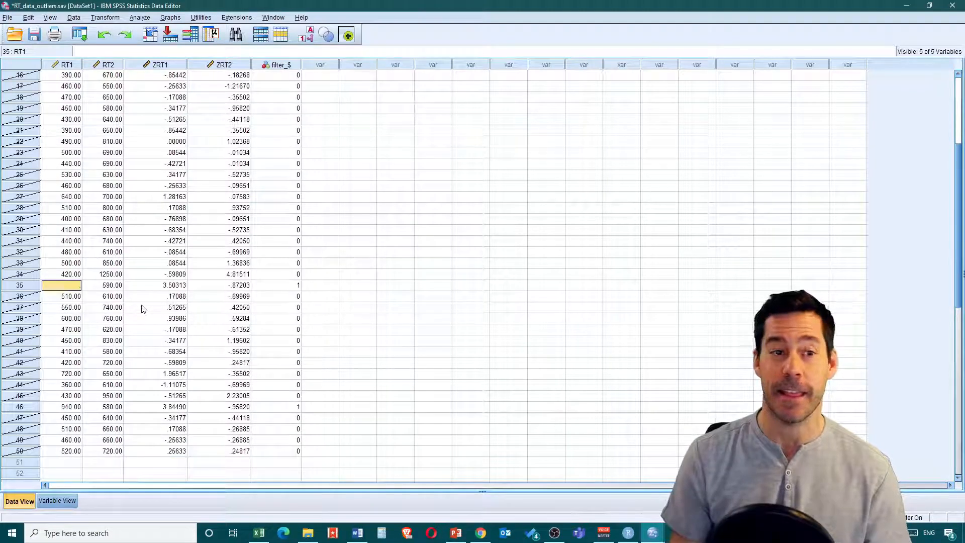
click(60, 407)
key(Delete)
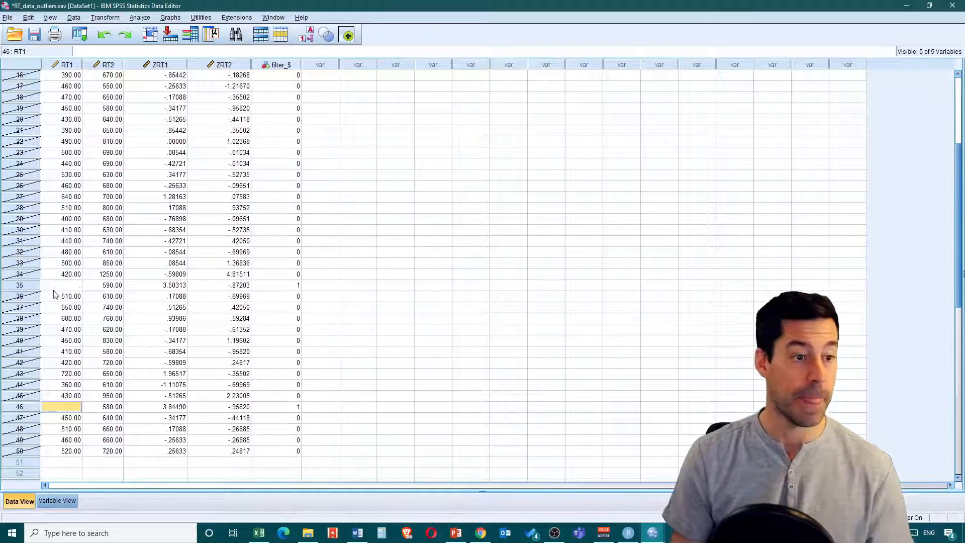
scroll(56, 295, up, 4)
scroll(55, 296, down, 5)
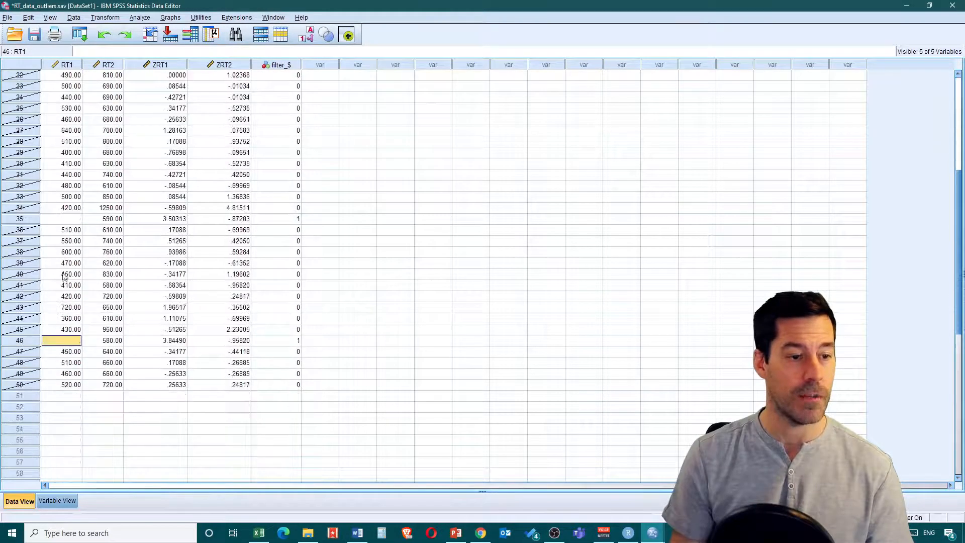
scroll(81, 283, up, 2)
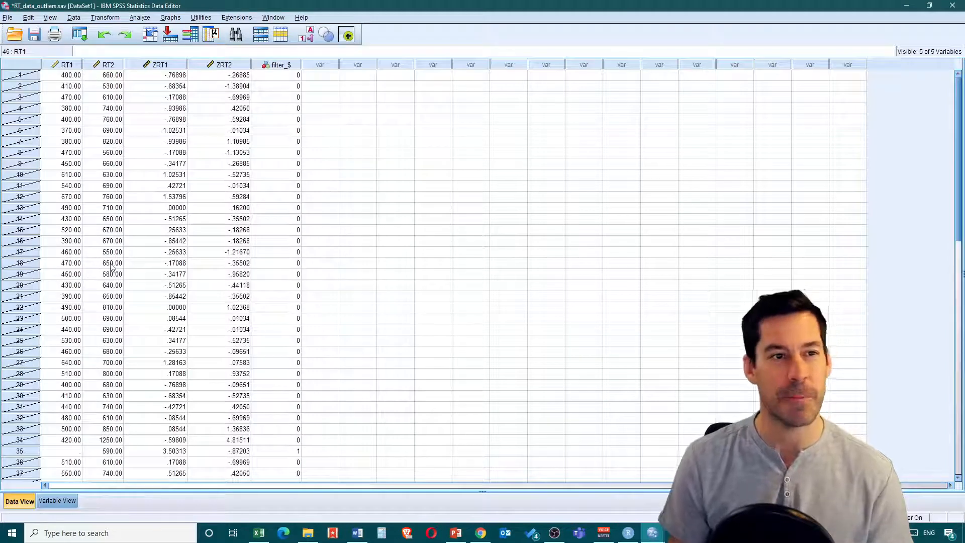
Step: Open the Select Cases settings again to revise the filter condition
click(73, 17)
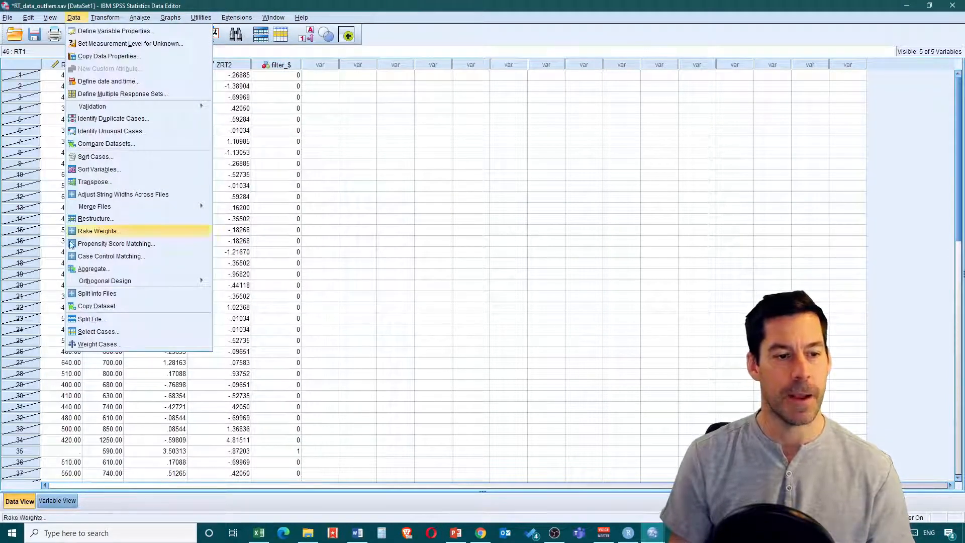
click(109, 332)
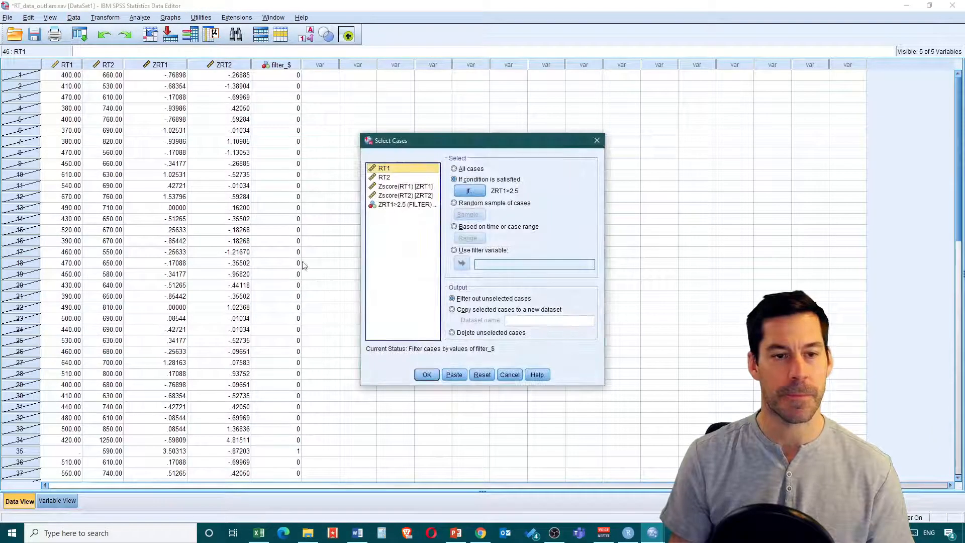
Step: Change the case-selection condition to ZRT2>2.5 and apply the filter
click(469, 191)
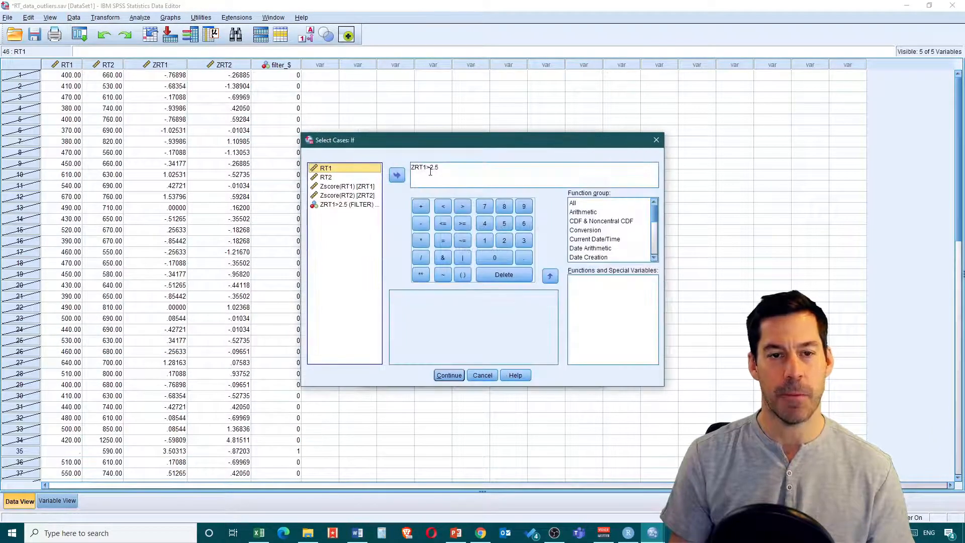
click(482, 173)
key(Left)
key(Left)
key(Left)
key(Left)
key(BackSpace)
text(2)
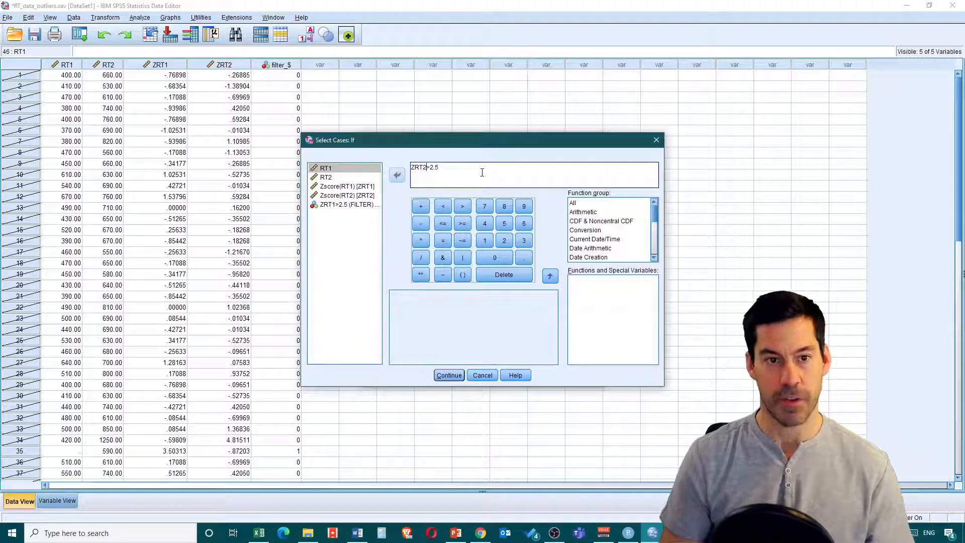
click(454, 376)
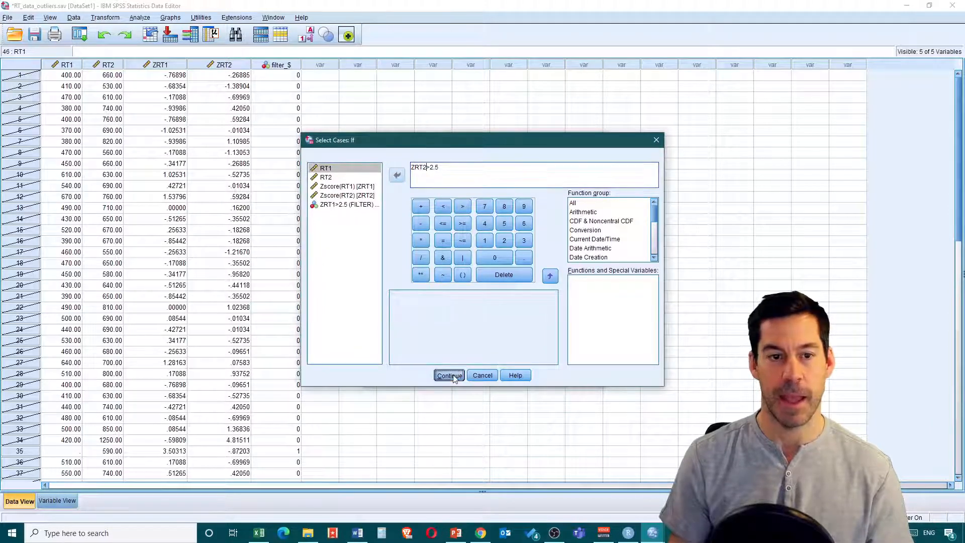
click(426, 375)
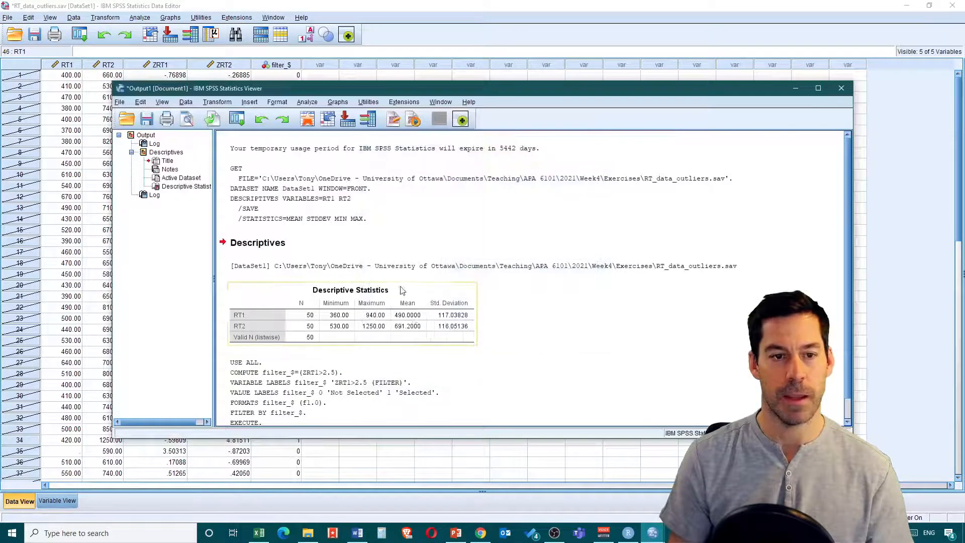
Step: Back in the data editor, clear the outlying RT2 value in case 34, leaving it missing
key(alt+Tab)
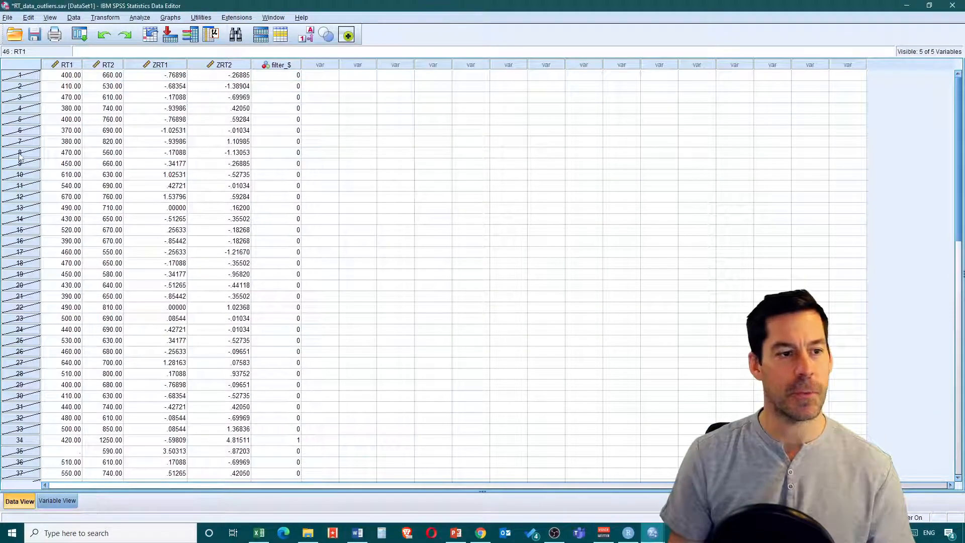
scroll(33, 258, down, 4)
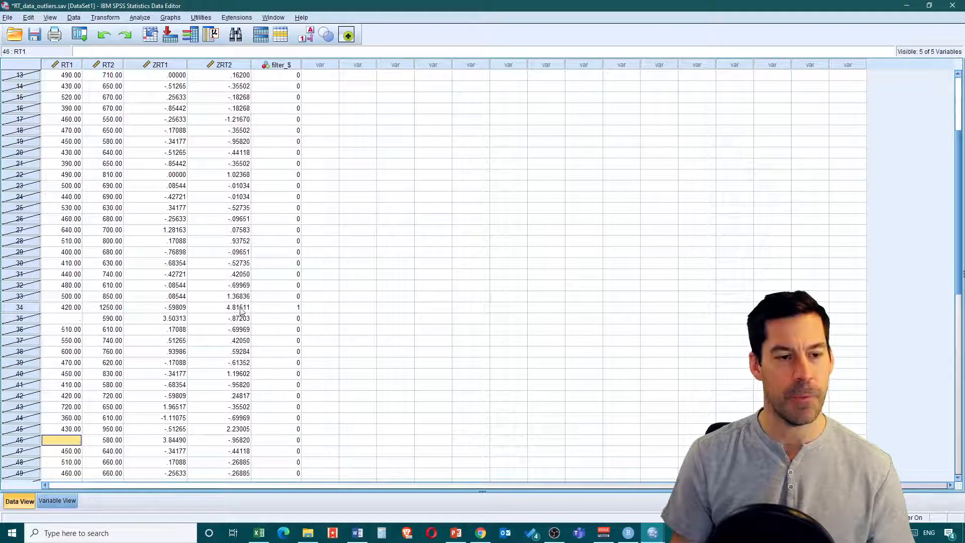
click(115, 305)
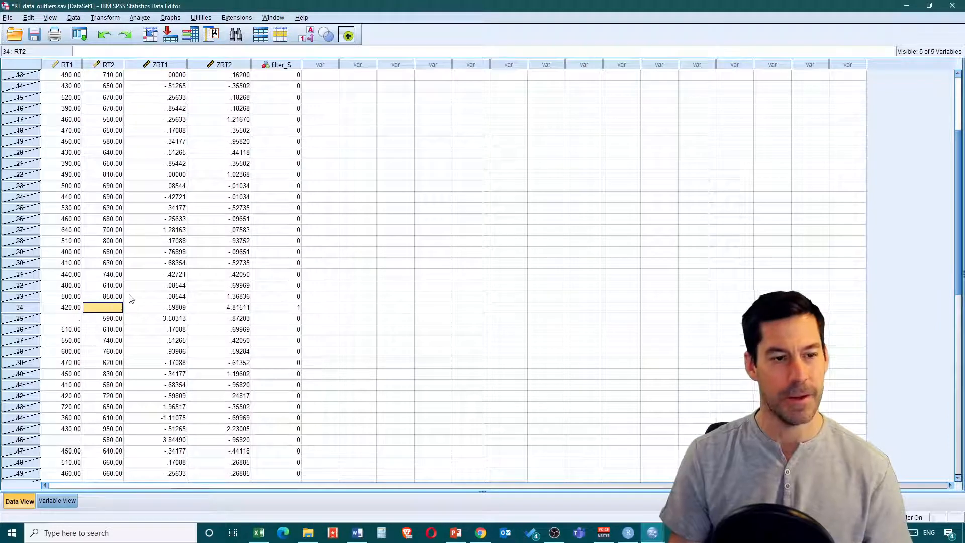
scroll(144, 281, down, 1)
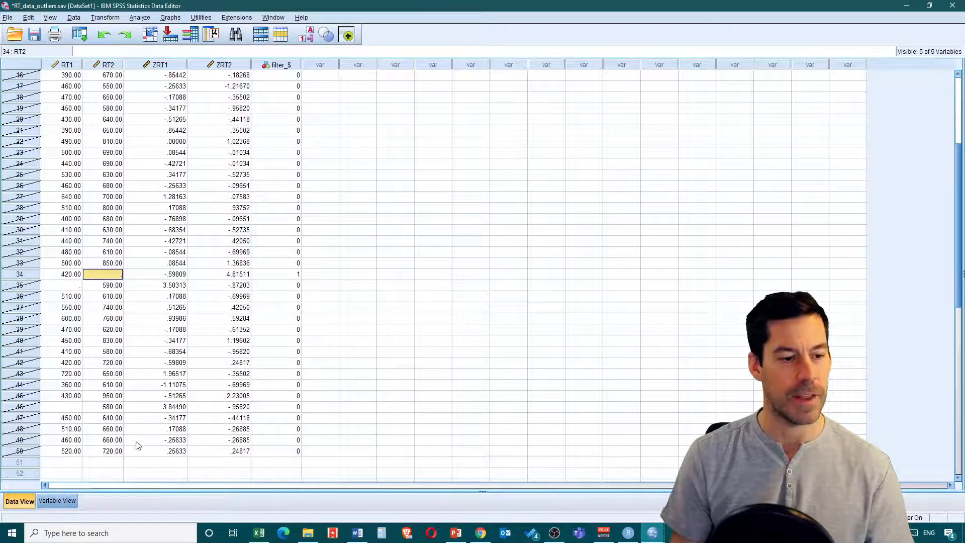
Step: Remove the filter by selecting all cases, and return to the data editor
scroll(131, 433, up, 5)
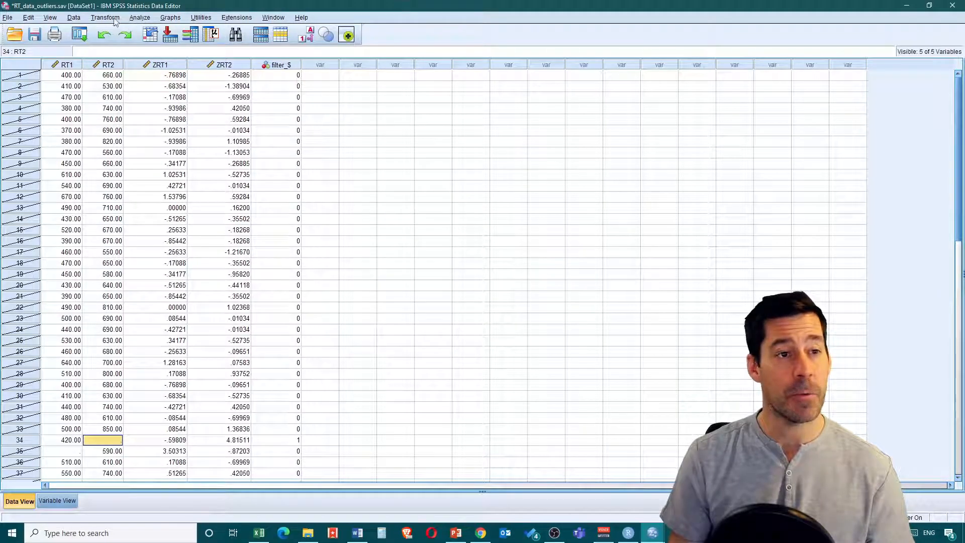
click(71, 18)
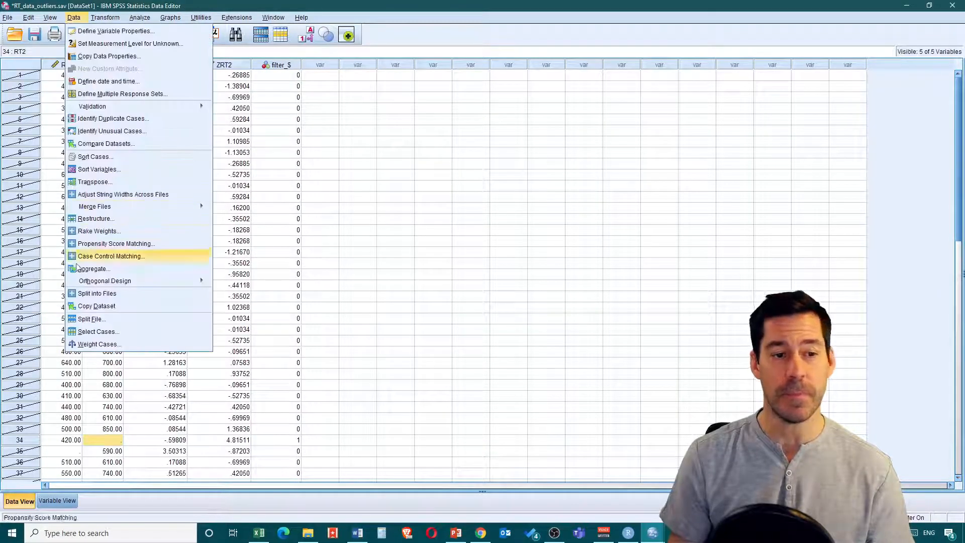
click(115, 335)
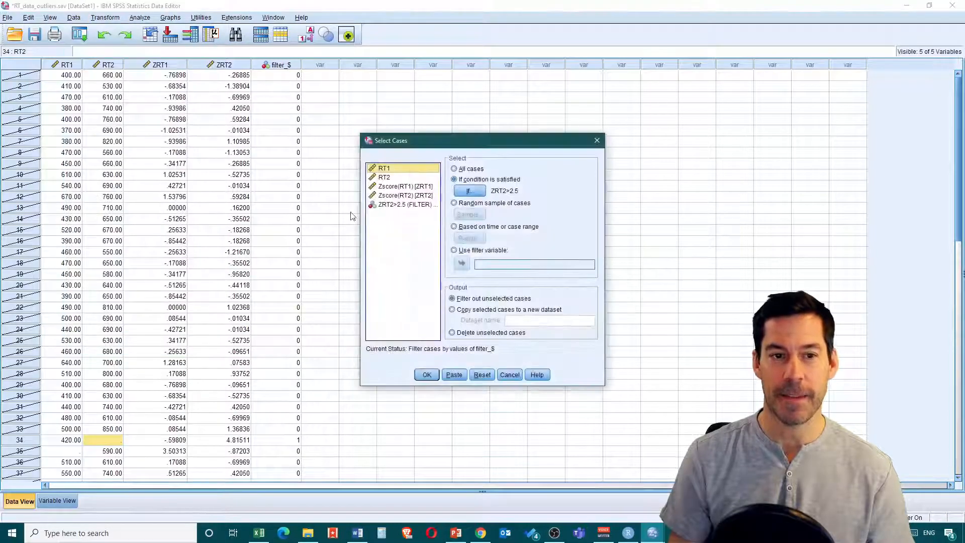
click(455, 169)
click(427, 376)
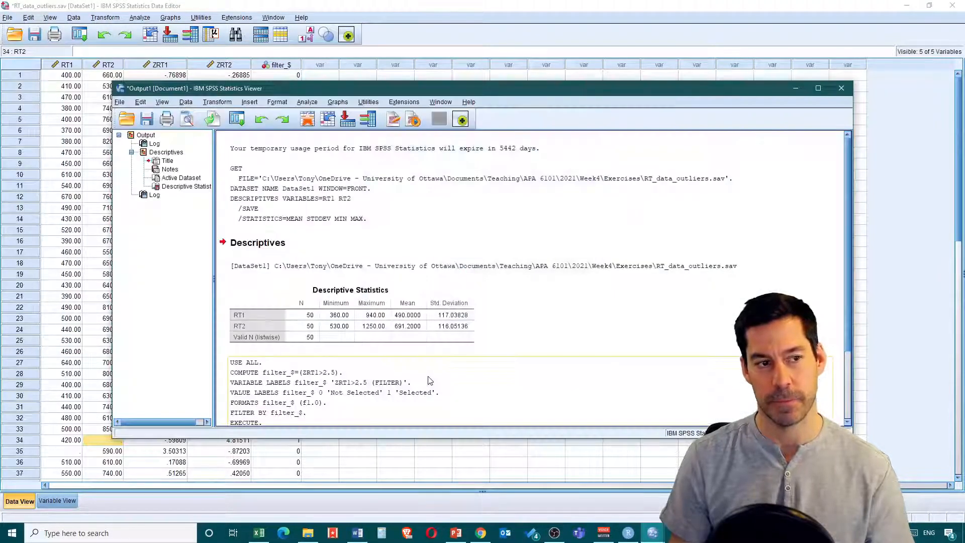
click(404, 9)
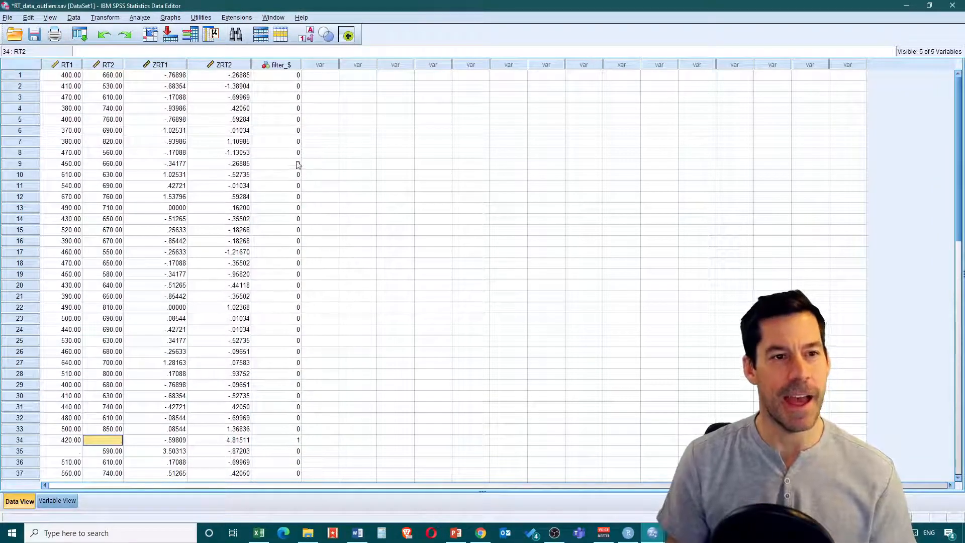
Step: Start an Explore analysis with RT1 and RT2 as the dependent variables
click(141, 18)
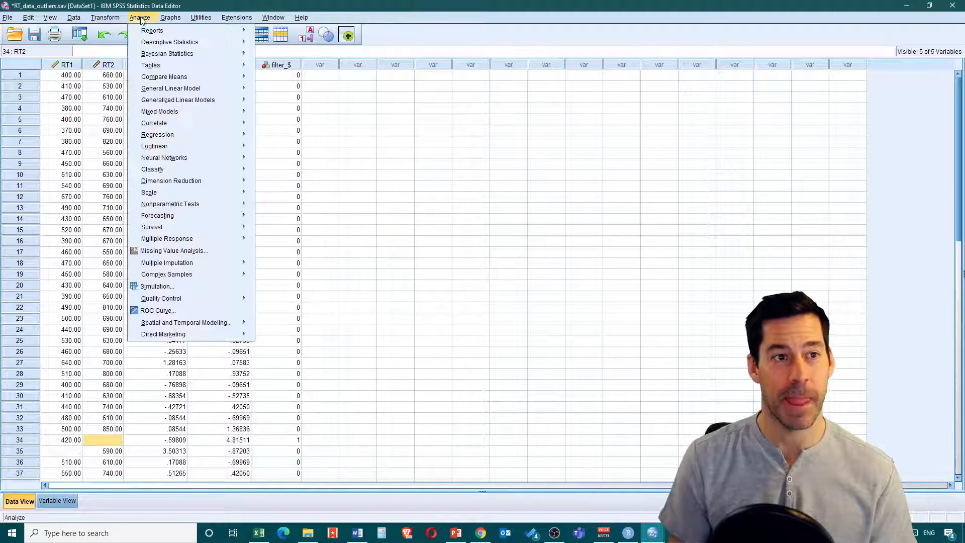
mouse_move(184, 43)
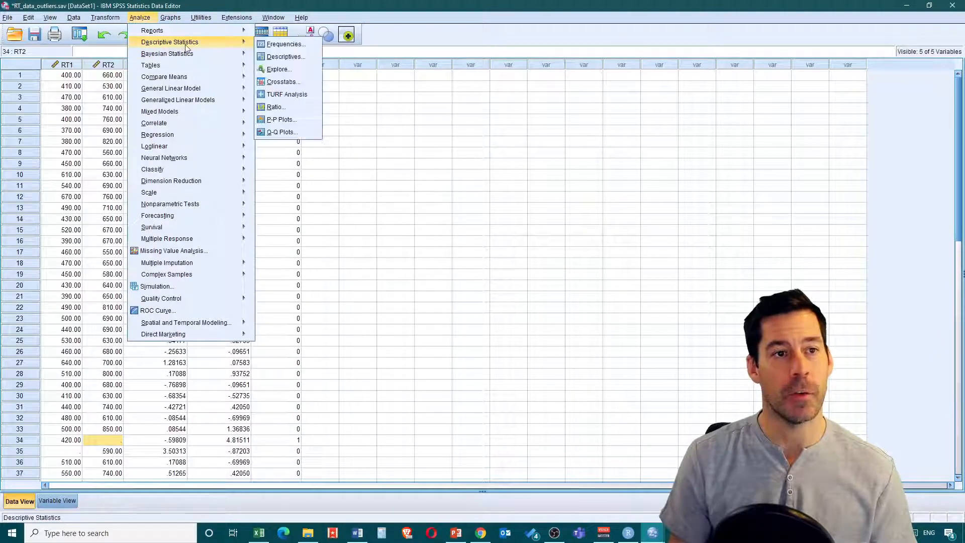
click(286, 71)
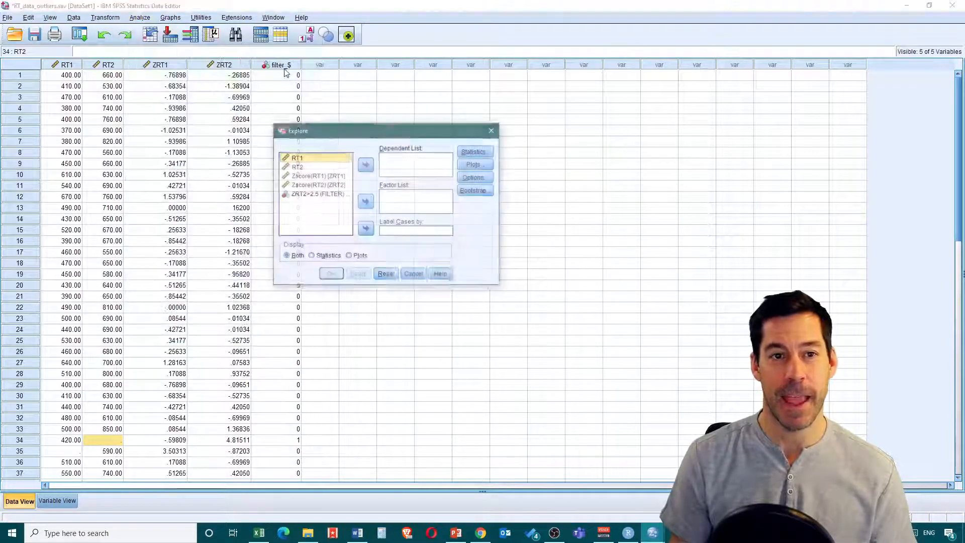
shift+click(304, 167)
click(369, 166)
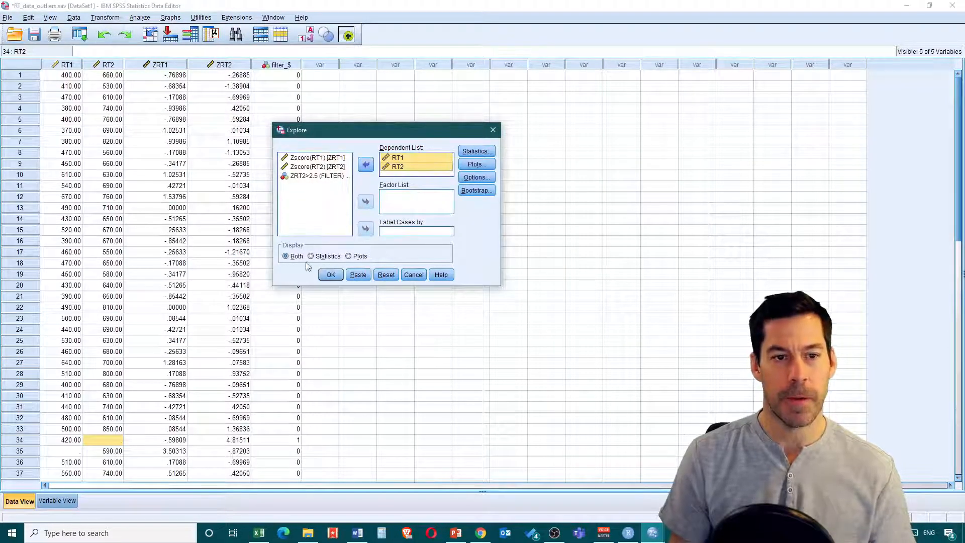
Step: Add outliers to the Explore statistics alongside the descriptives
click(486, 152)
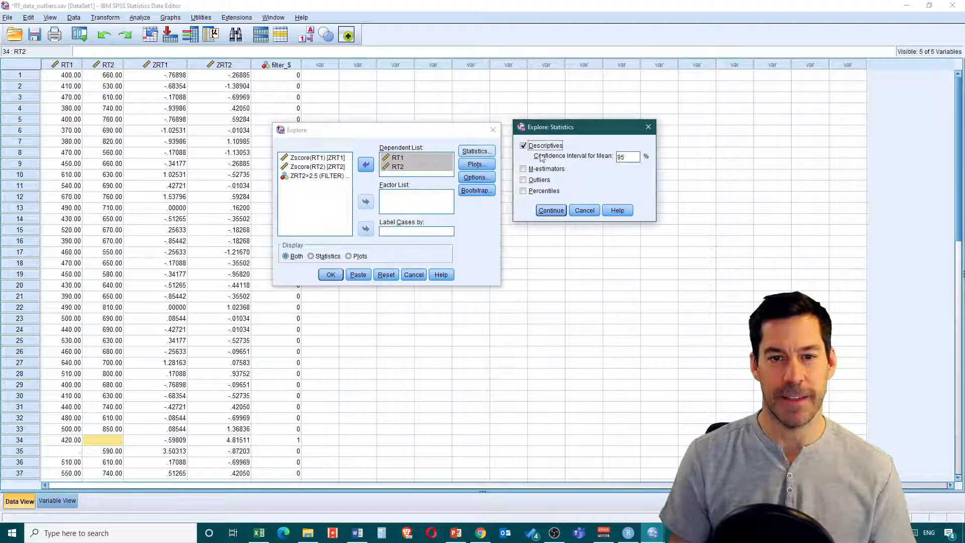
click(524, 179)
click(551, 211)
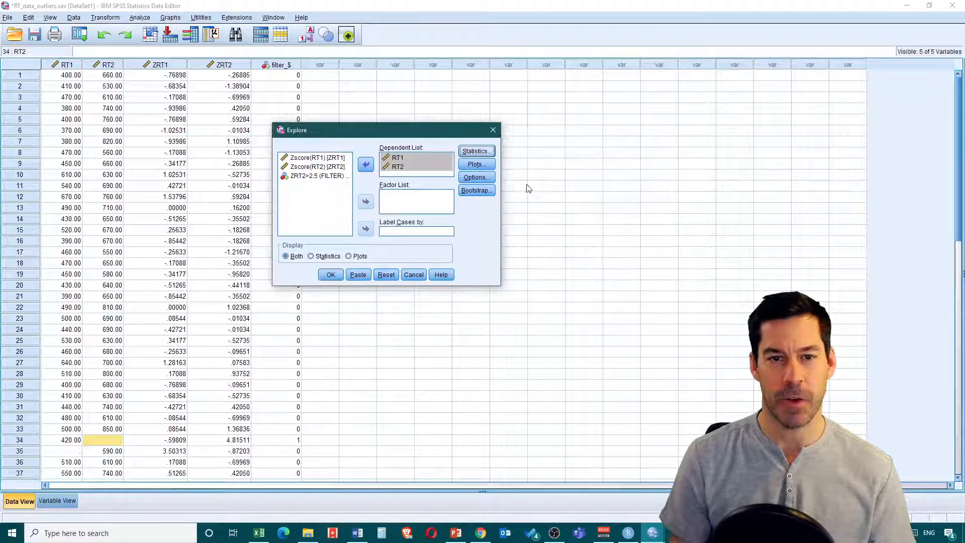
Step: Request histograms instead of stem-and-leaf plots, include normality plots with tests, and run the Explore analysis
click(480, 164)
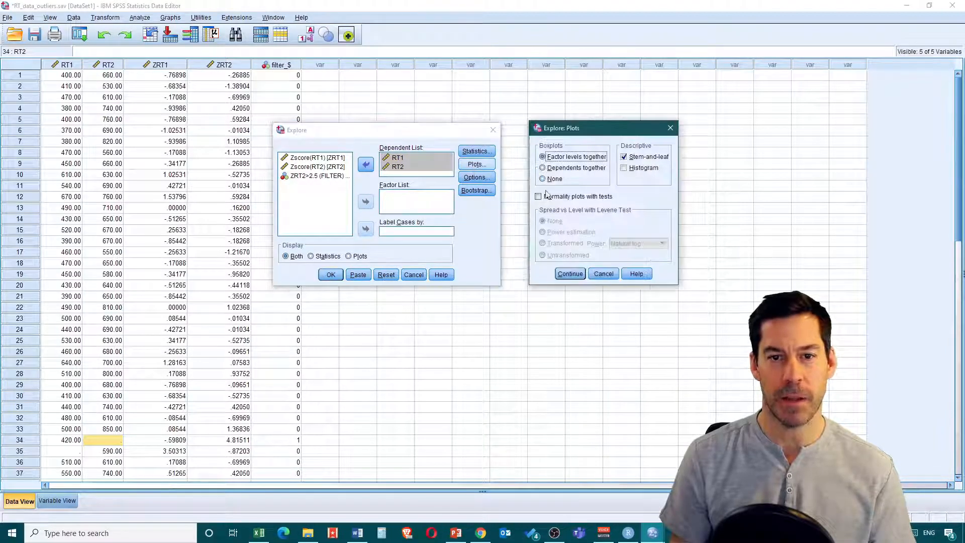
click(625, 168)
click(624, 156)
click(538, 196)
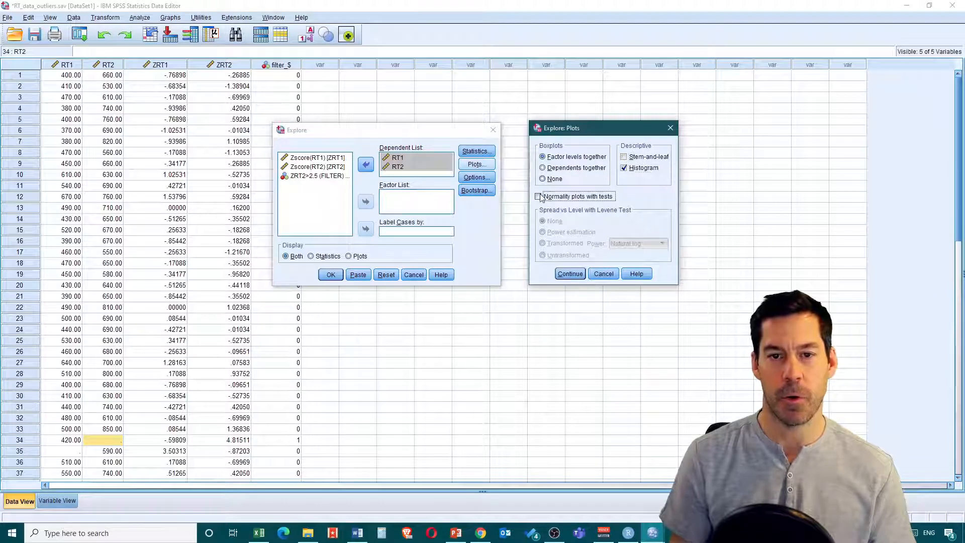
click(570, 274)
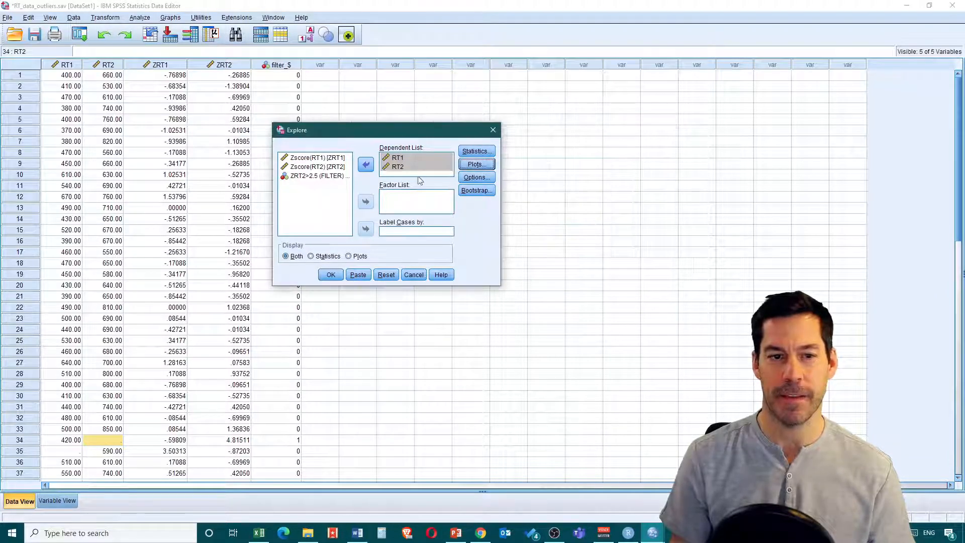
click(330, 274)
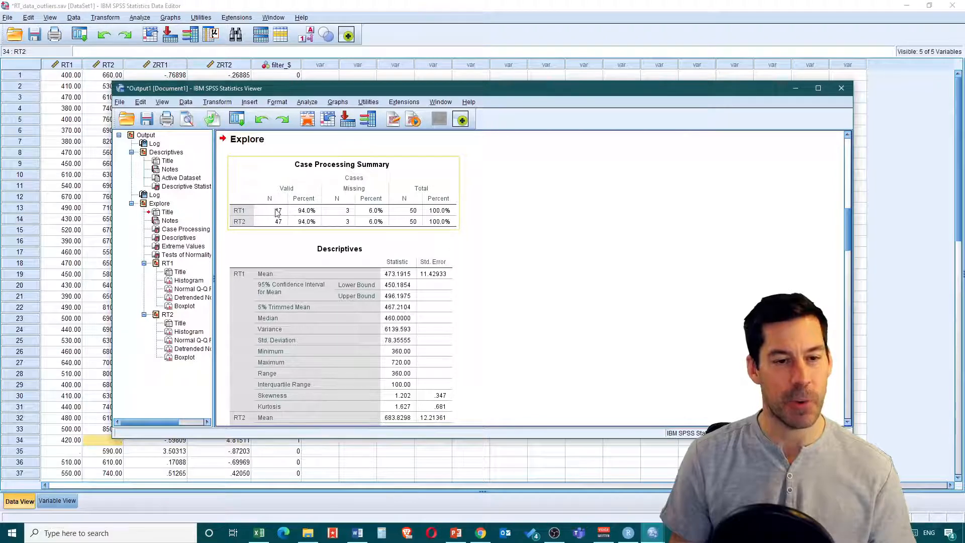
Step: Examine the descriptives, extreme values and tests of normality for RT1 and RT2 in the Explore output
scroll(277, 213, down, 5)
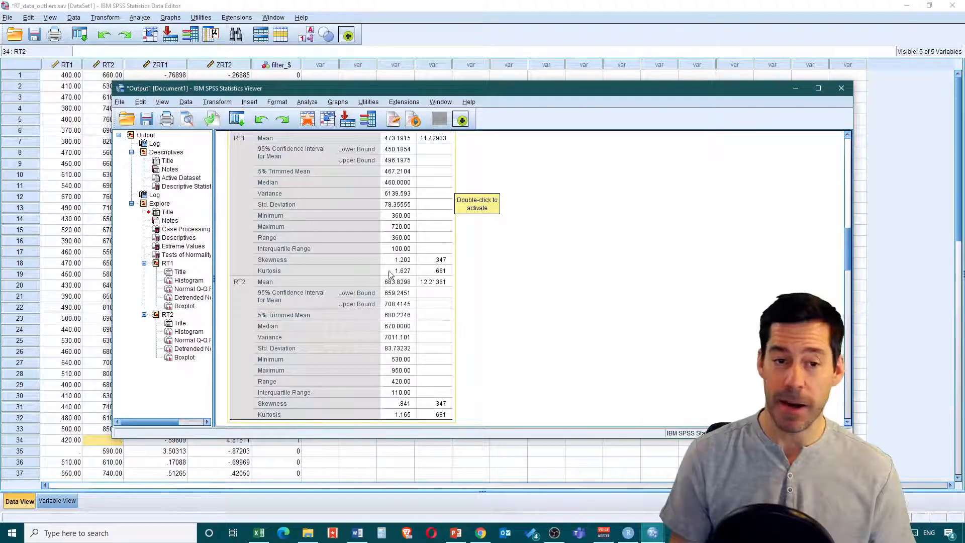
scroll(408, 265, down, 3)
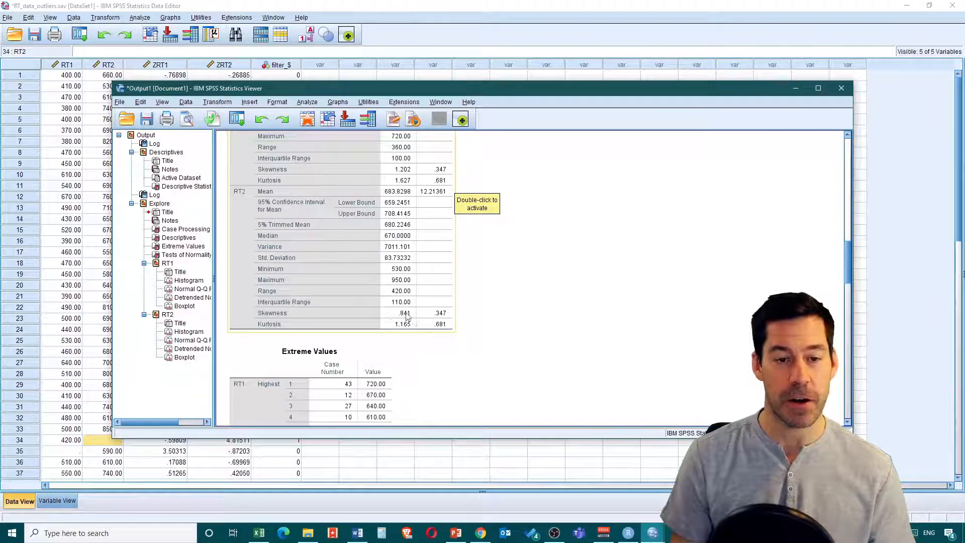
scroll(435, 308, down, 9)
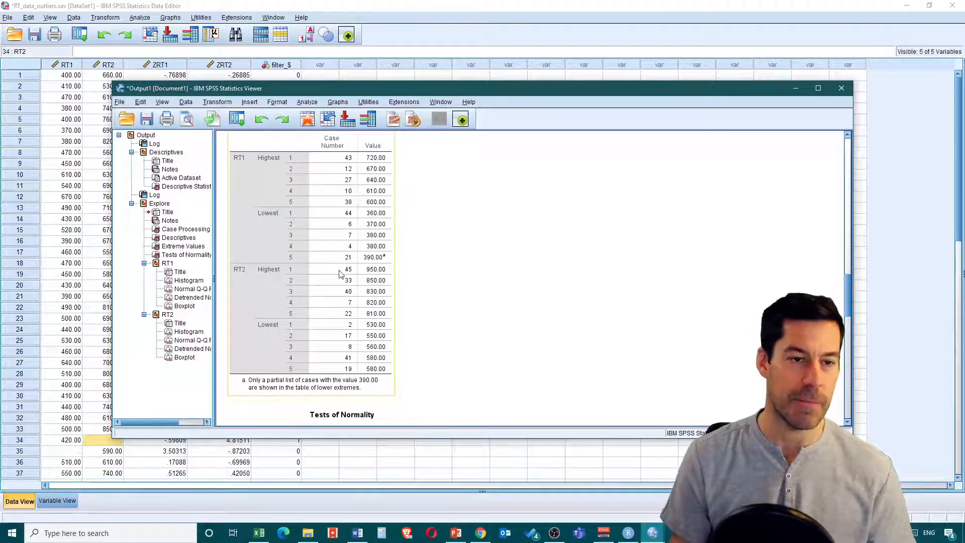
scroll(275, 242, down, 7)
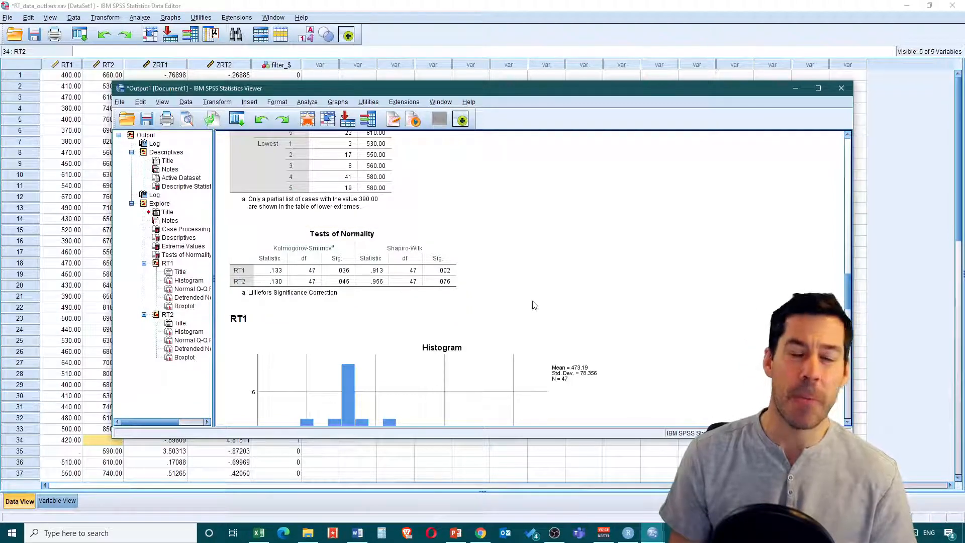
scroll(559, 269, down, 3)
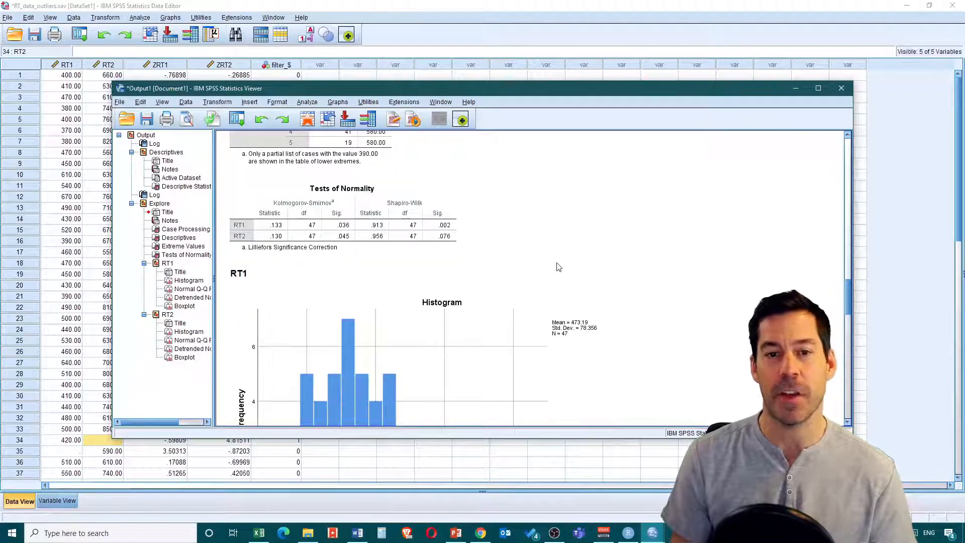
Step: Examine the histogram, Q-Q plots and boxplot for RT1, and continue to the normal Q-Q plot of RT2
scroll(560, 264, down, 3)
scroll(472, 238, down, 6)
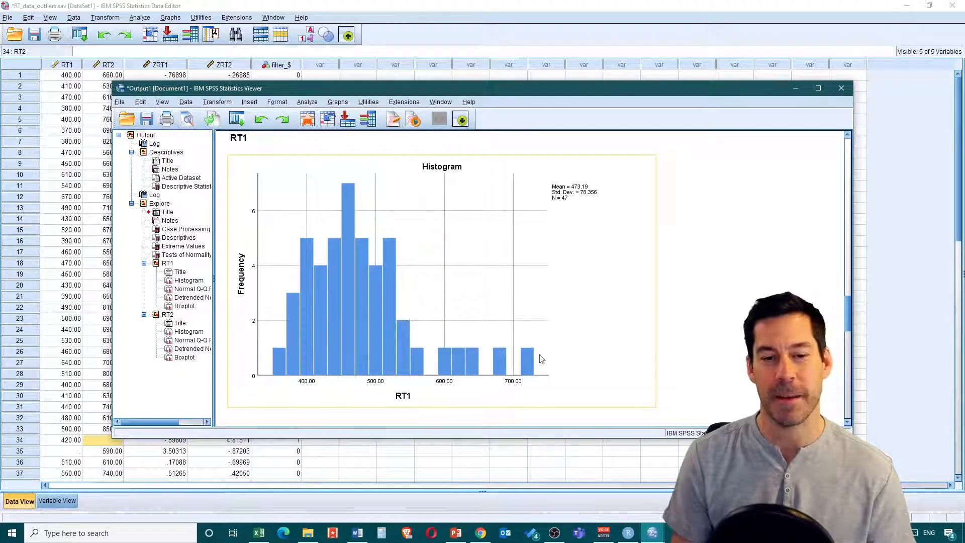
scroll(471, 322, down, 5)
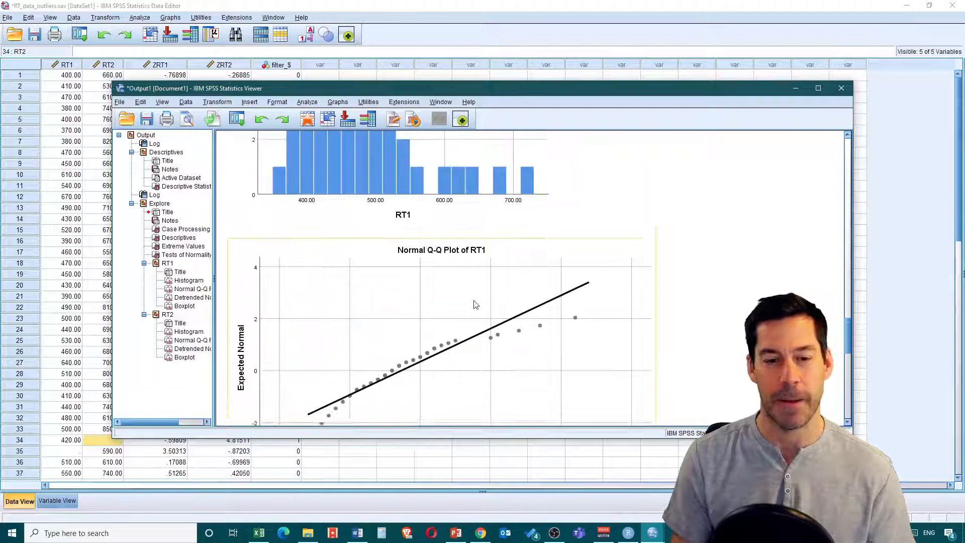
scroll(500, 241, down, 1)
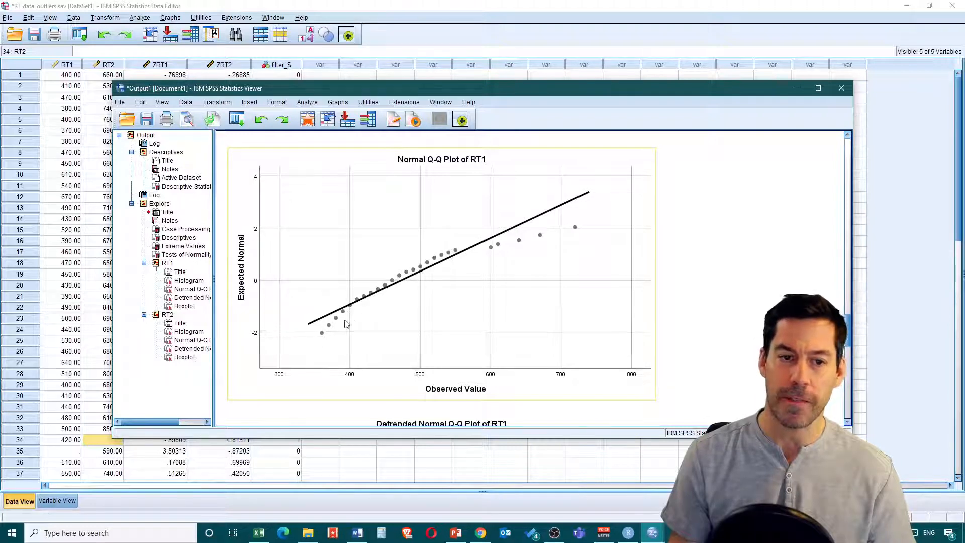
scroll(421, 274, down, 8)
scroll(424, 268, down, 3)
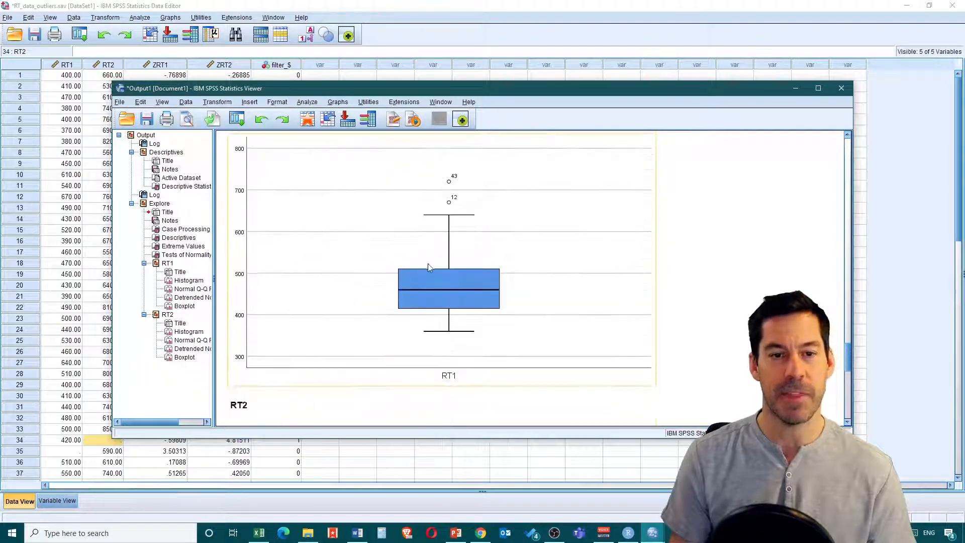
scroll(462, 278, up, 2)
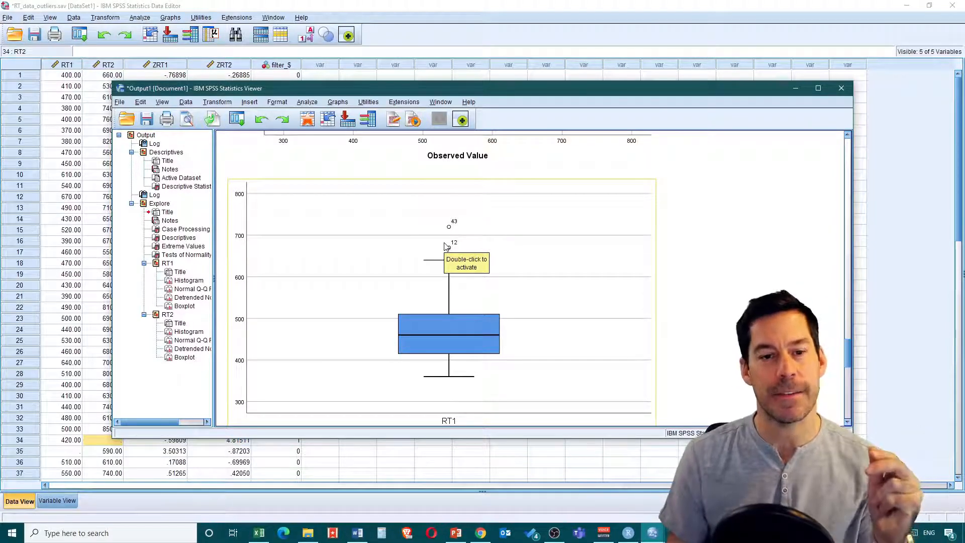
scroll(454, 245, down, 3)
scroll(454, 243, down, 15)
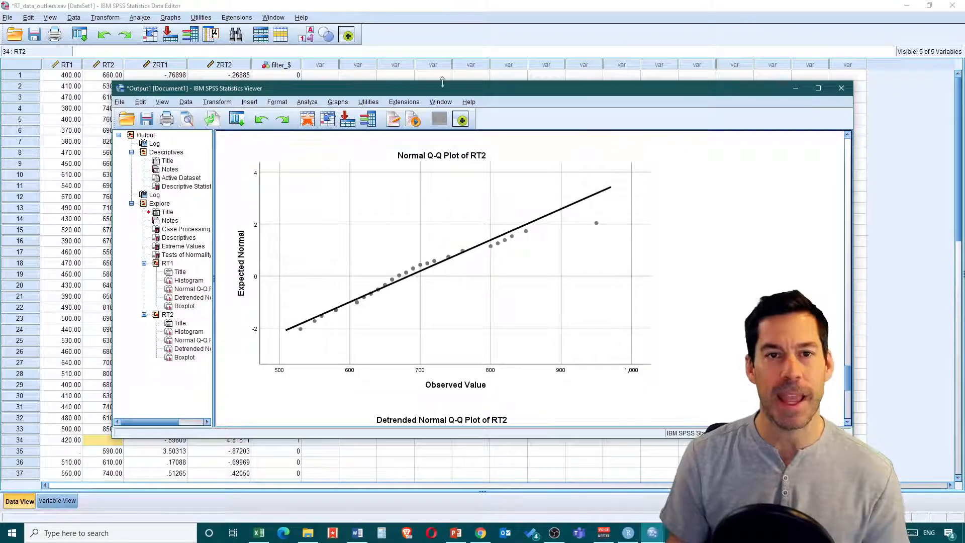
click(472, 188)
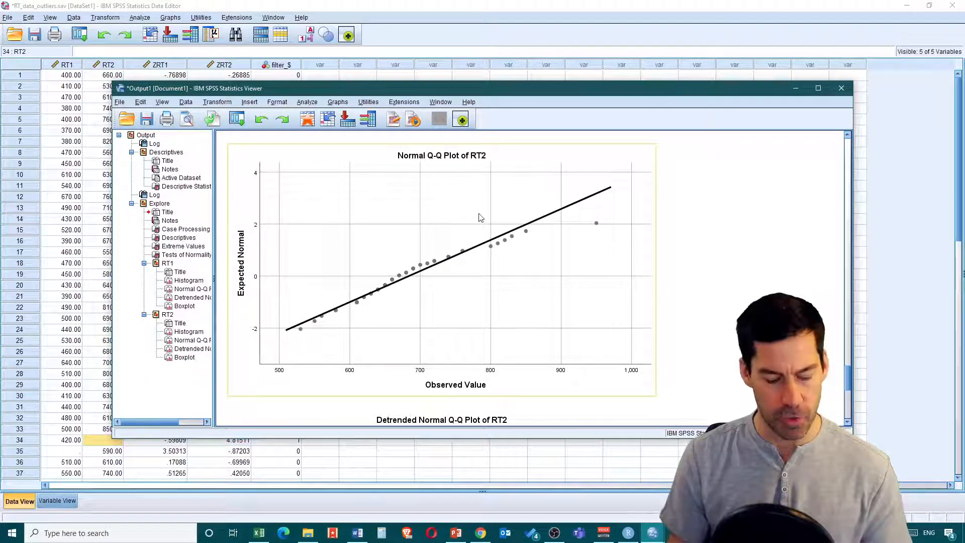
Step: Return to the data file and delete the old ZRT1, ZRT2 and filter_$ variables from the dataset
click(462, 4)
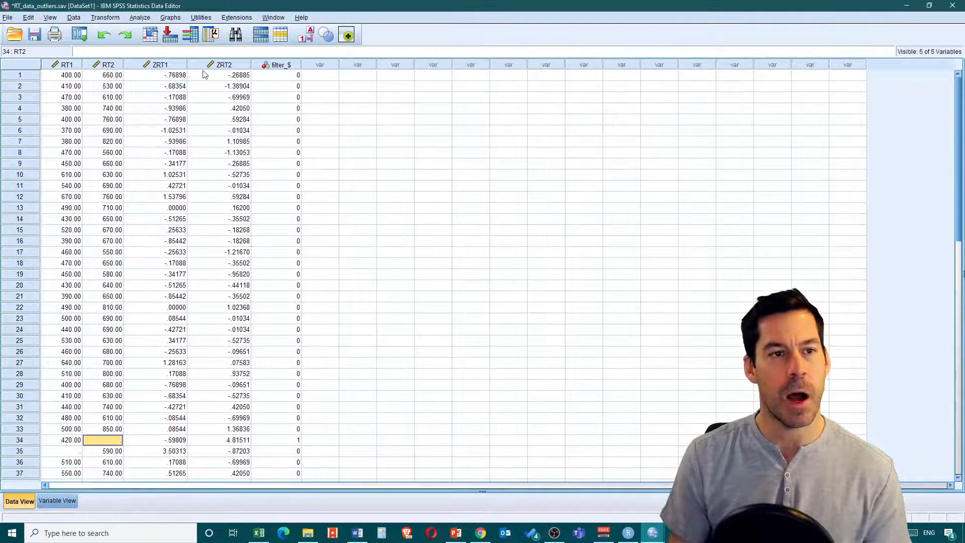
click(165, 64)
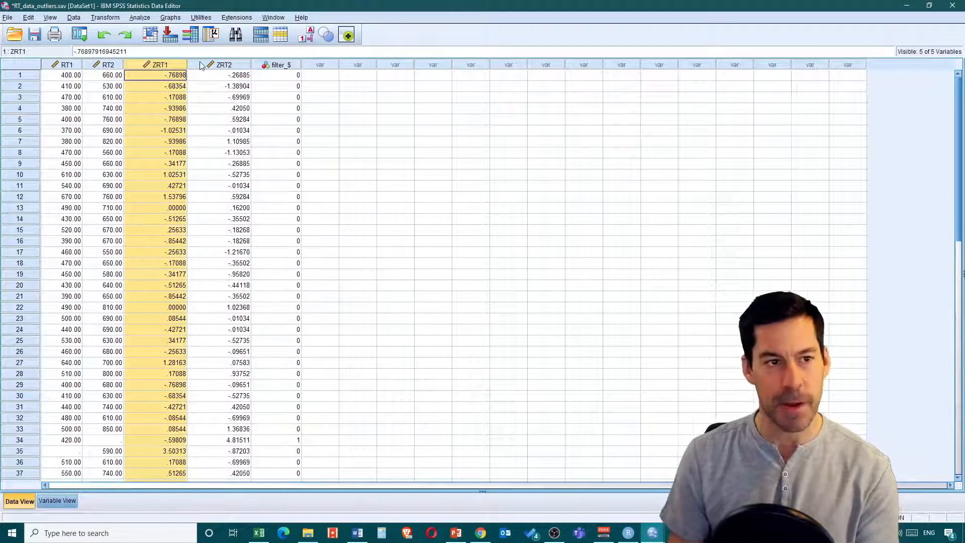
key(Delete)
key(Delete)
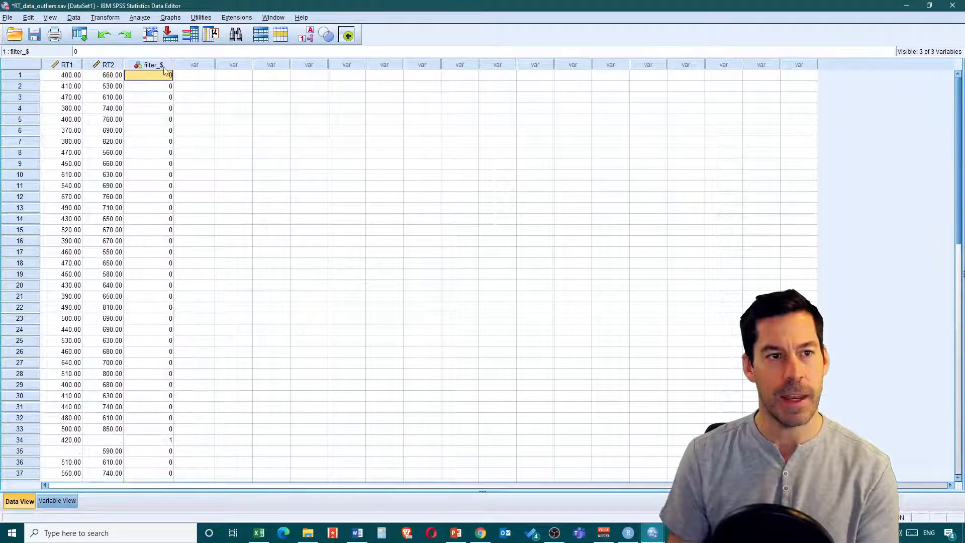
key(Delete)
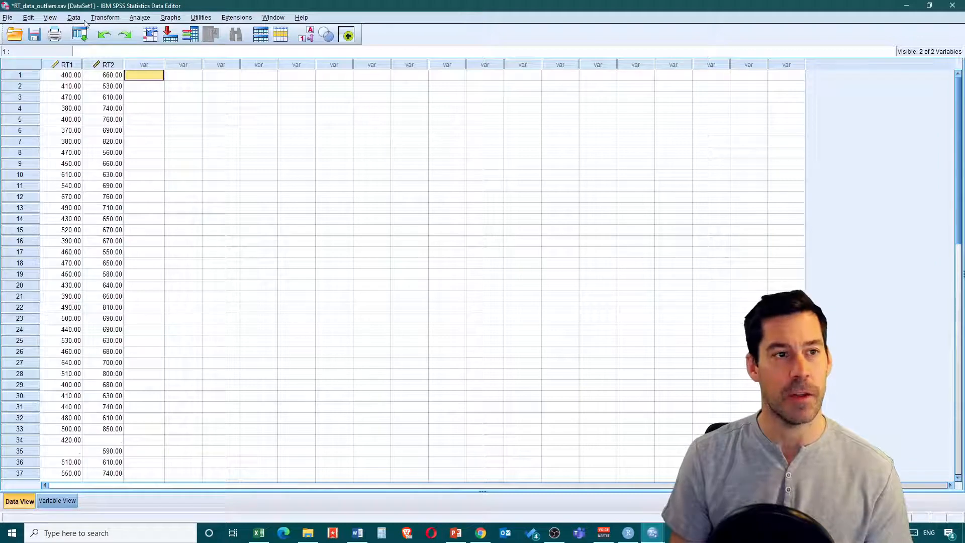
Step: Run Descriptives on RT1 and RT2 with standardized values saved as variables, and return to the data
click(140, 17)
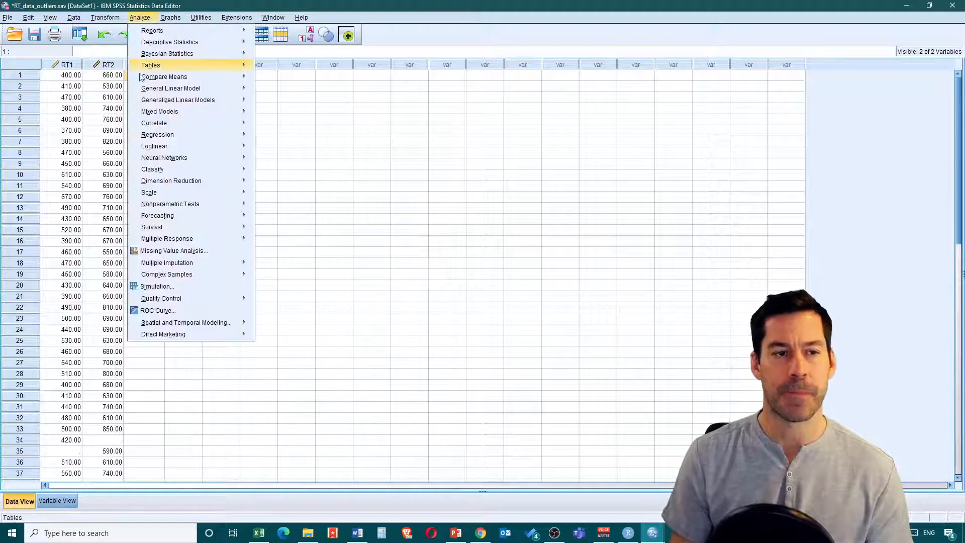
mouse_move(232, 53)
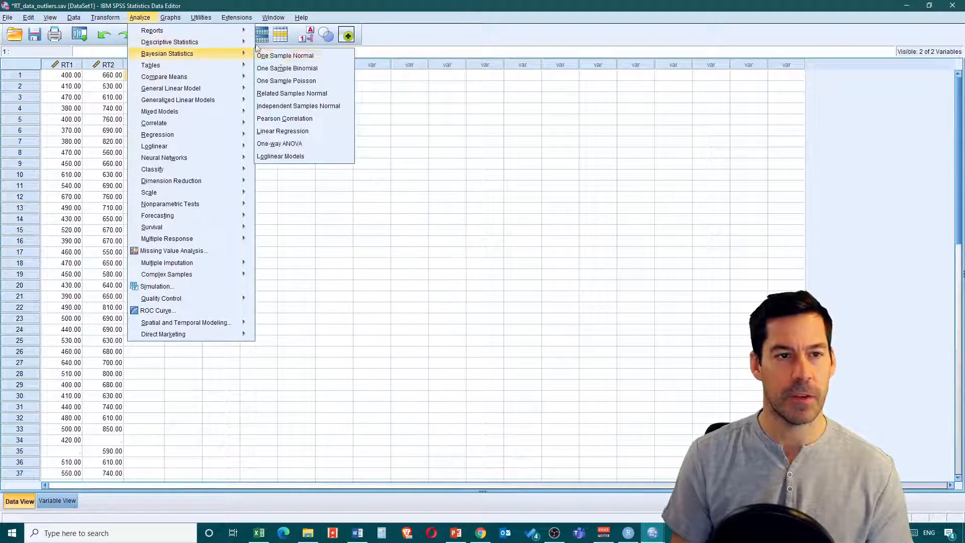
click(282, 57)
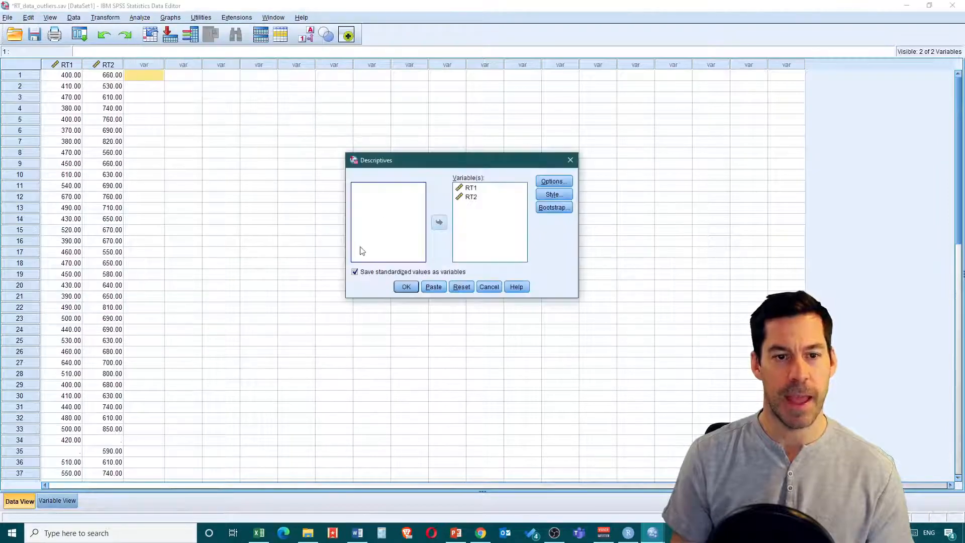
click(413, 287)
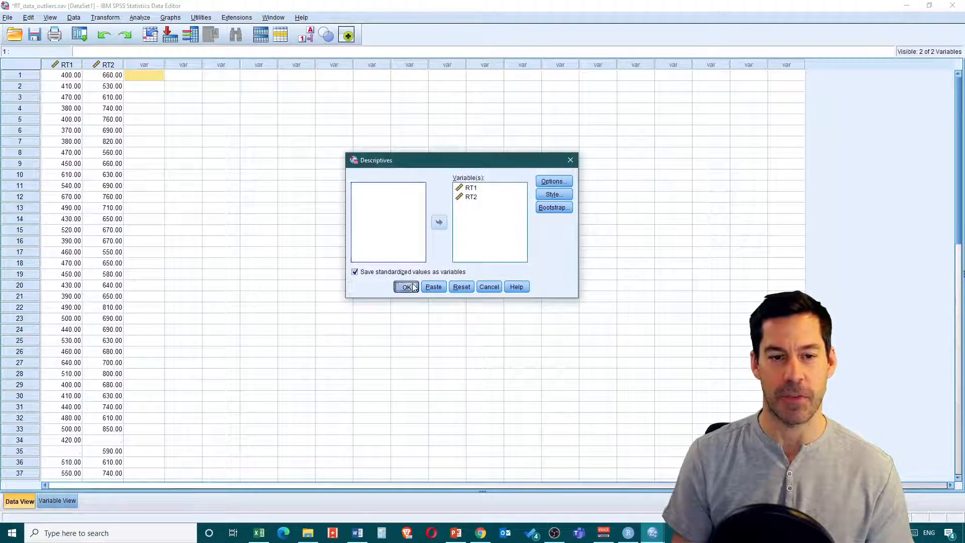
click(336, 4)
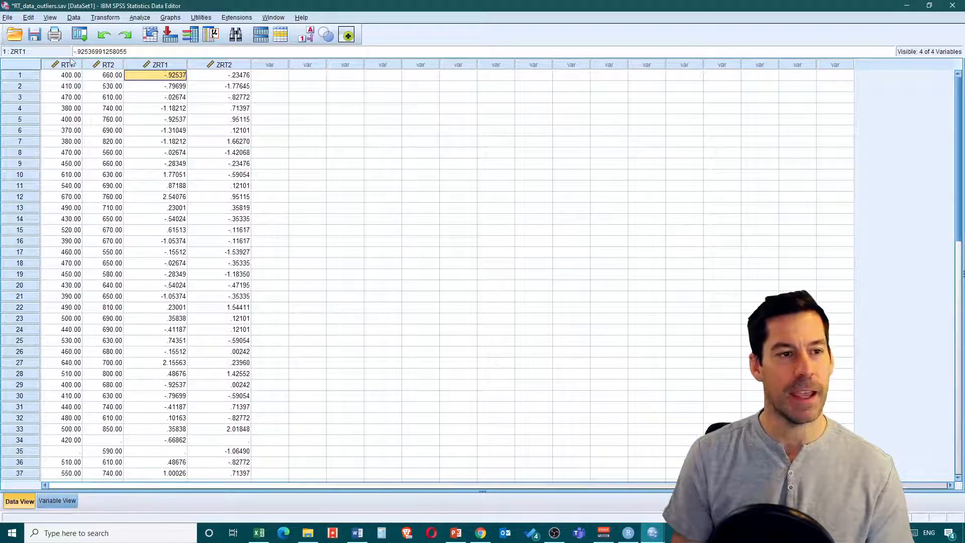
Step: Filter the cases with the condition ZRT1>2.5, filtering out unselected cases, and return to the data
click(72, 18)
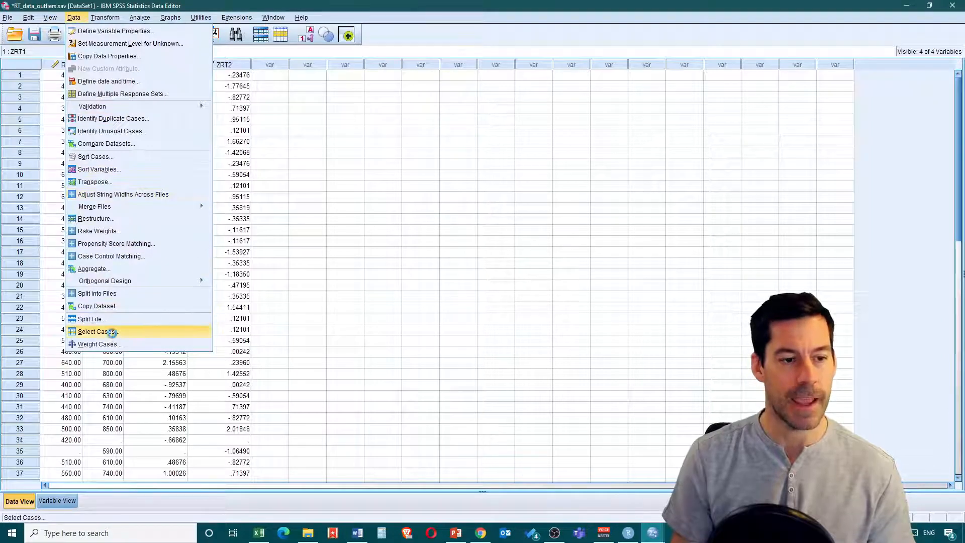
click(111, 332)
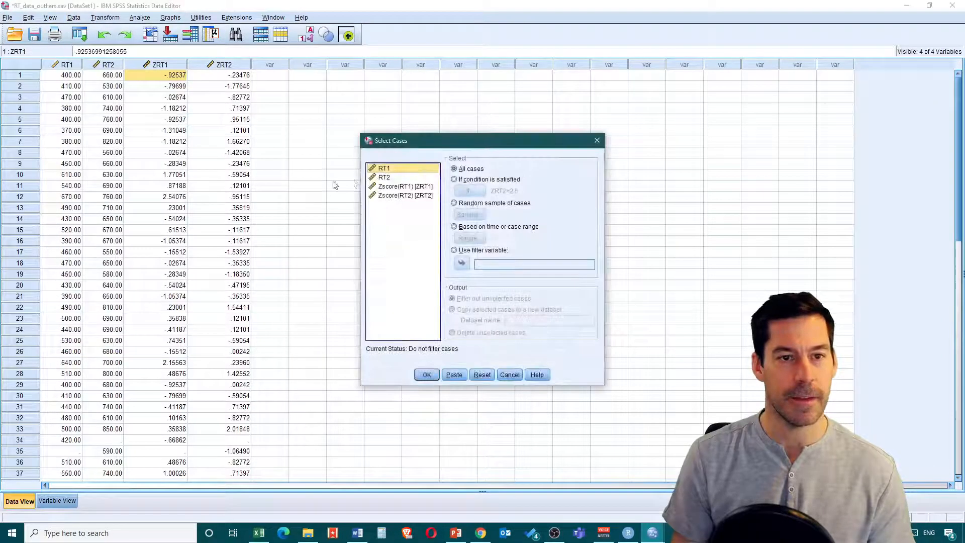
click(454, 180)
click(469, 191)
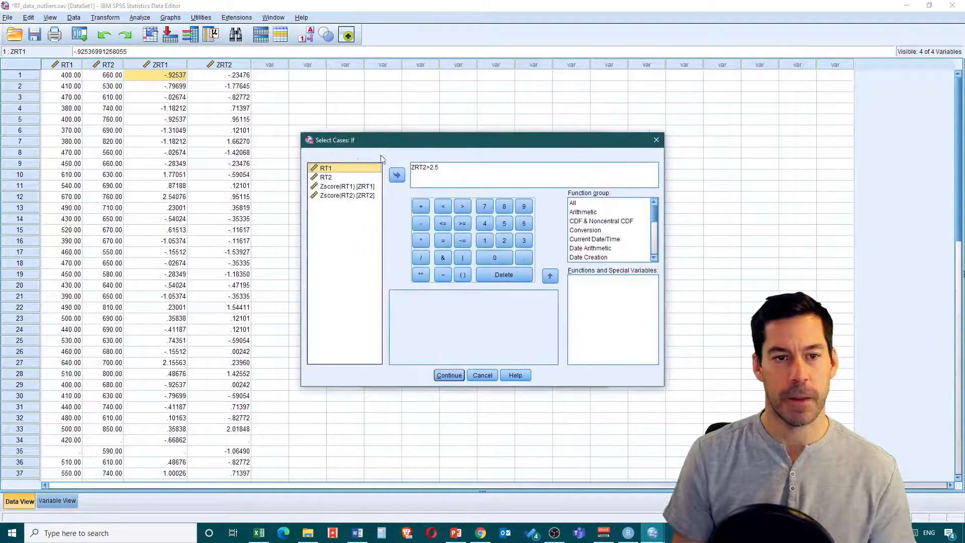
click(427, 172)
key(BackSpace)
text(1)
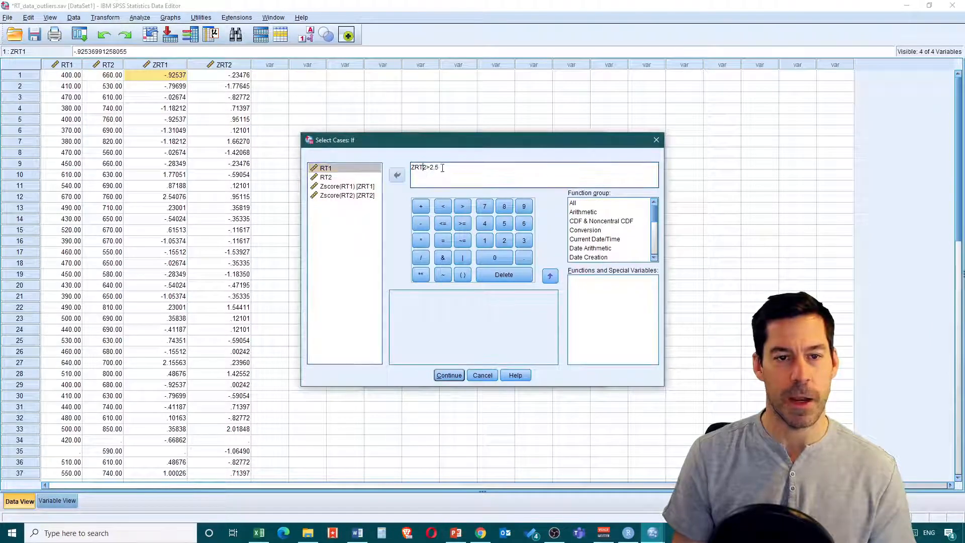
click(449, 373)
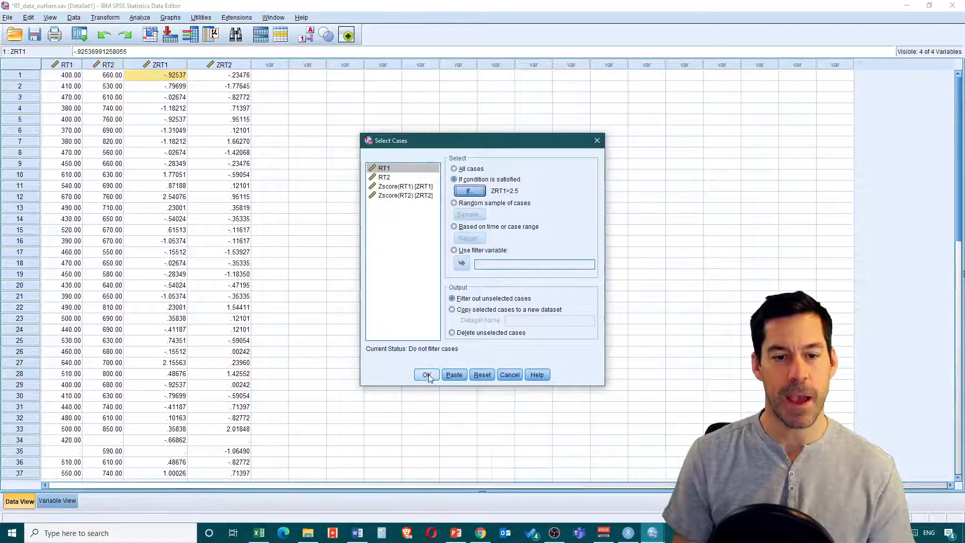
click(426, 375)
click(348, 17)
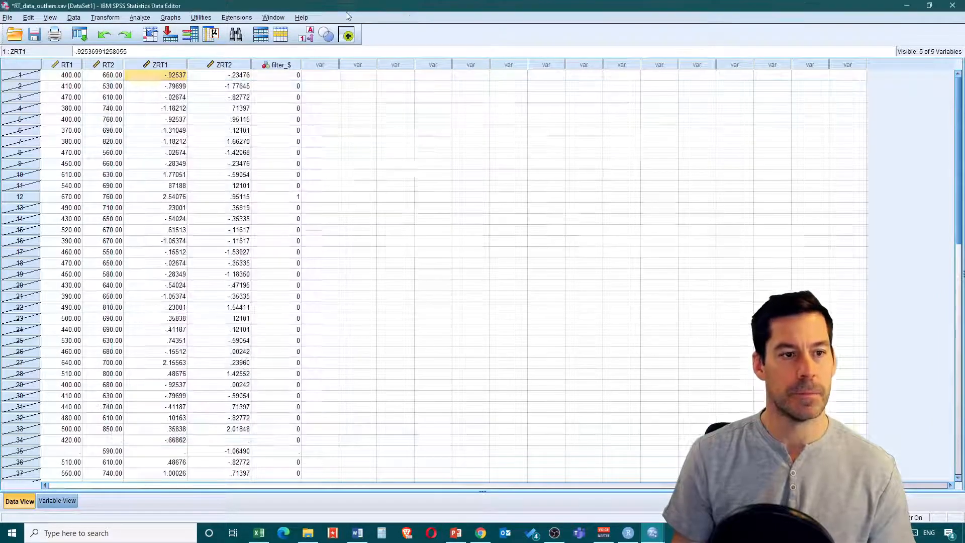
Step: Clear the RT1 outlier values in cases 43 and 12
scroll(73, 186, down, 6)
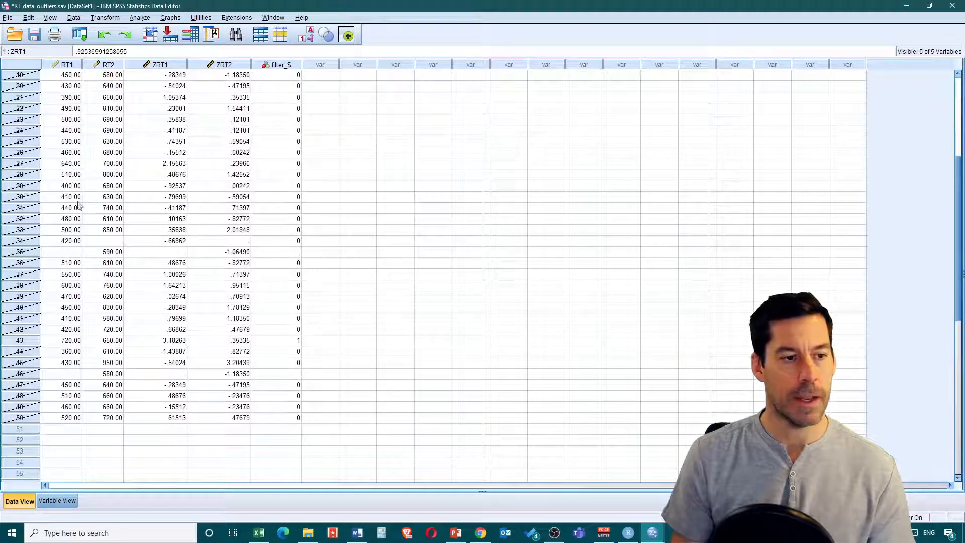
click(70, 340)
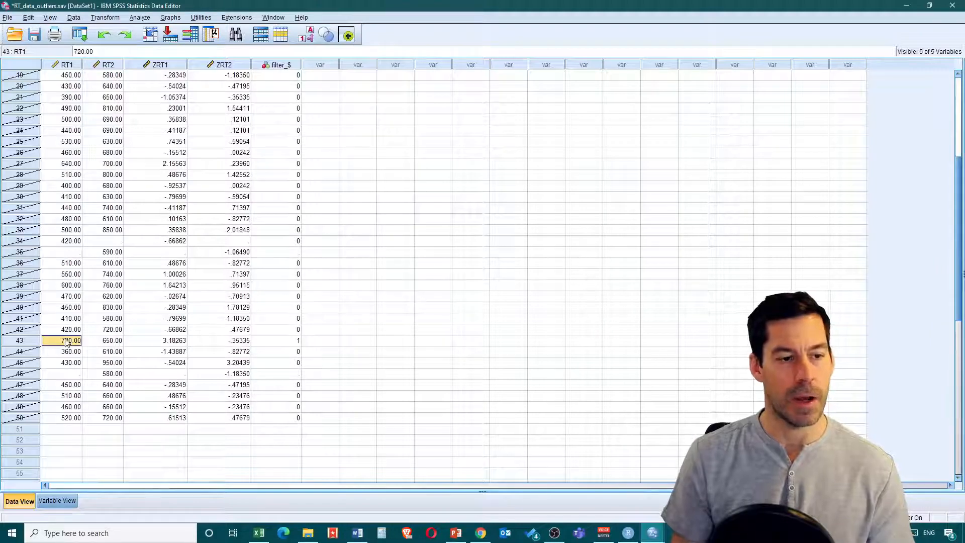
key(Delete)
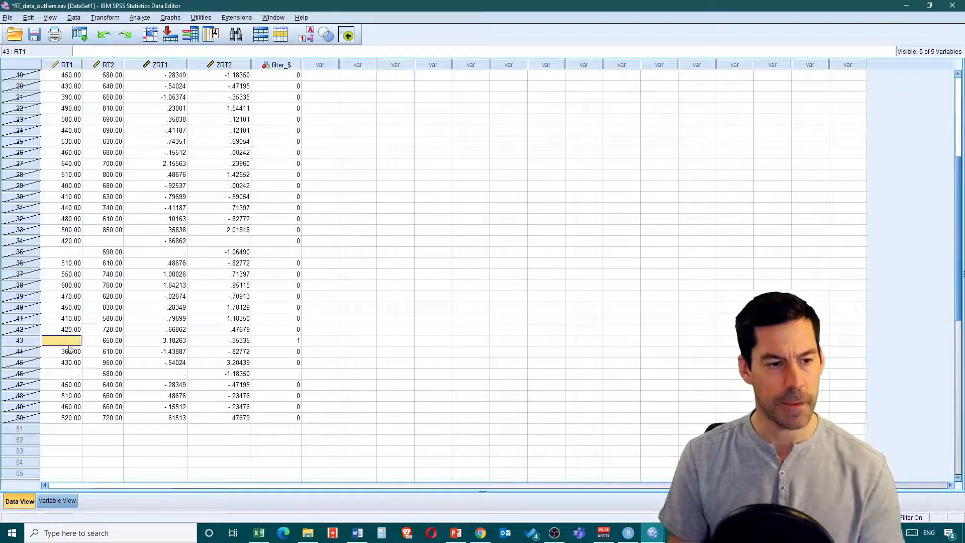
scroll(74, 384, up, 6)
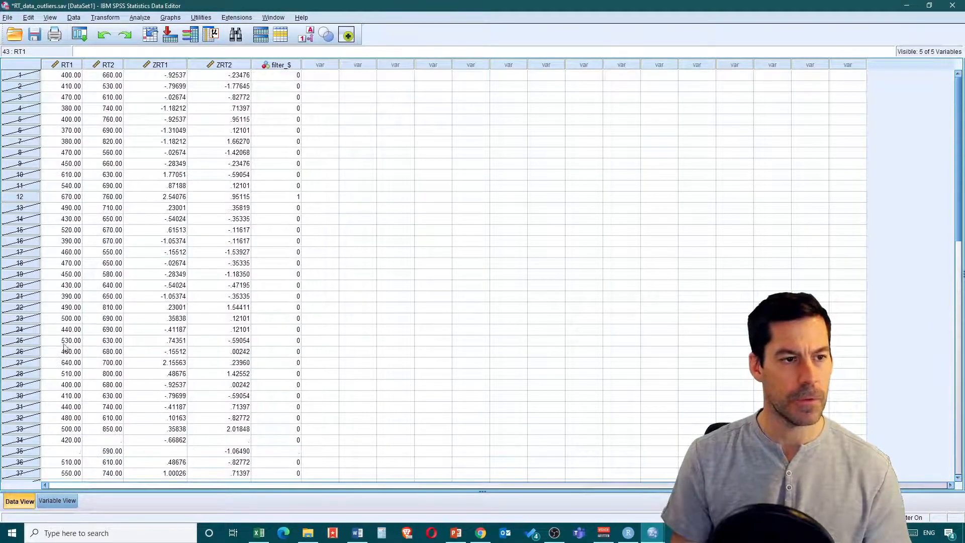
click(71, 197)
key(Delete)
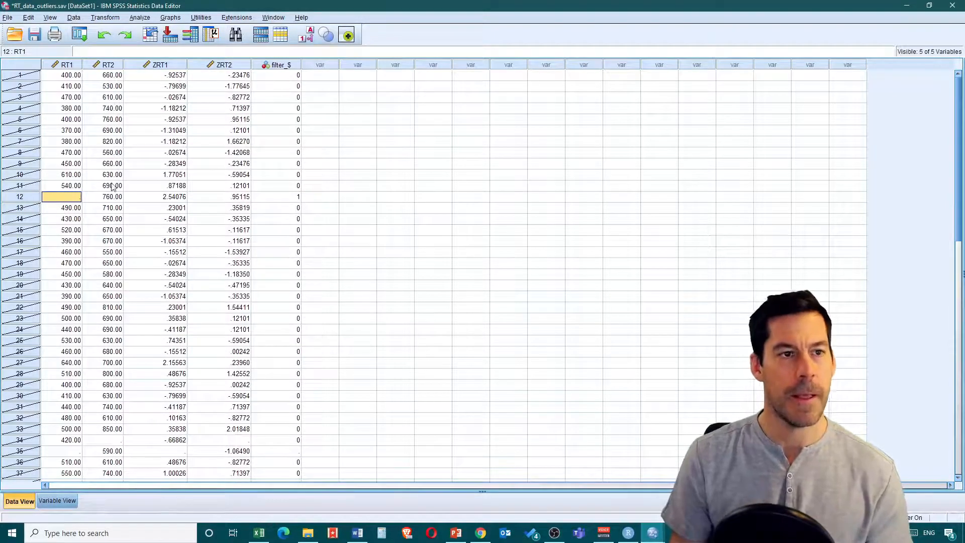
Step: Change the case selection condition to ZRT2>2.5, apply the filter, and return to the data
click(75, 19)
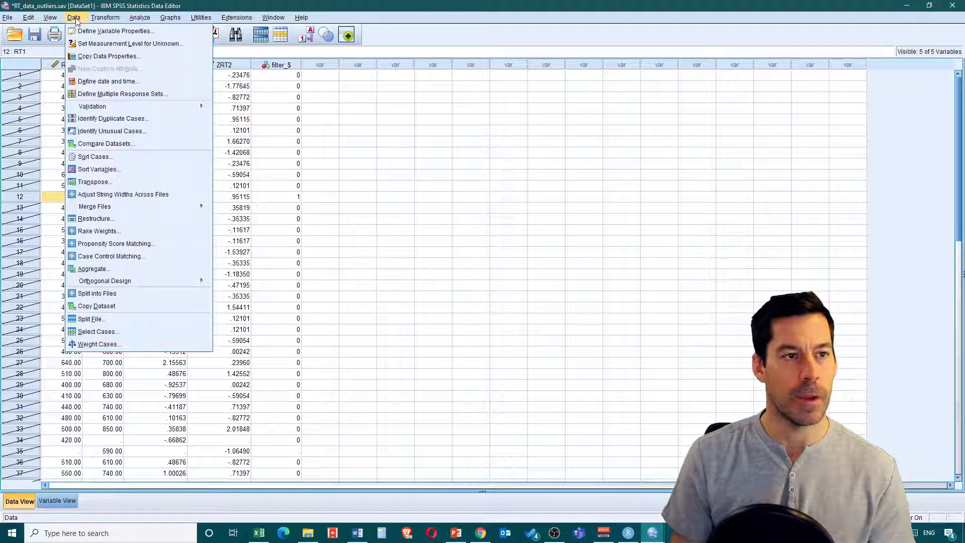
click(95, 329)
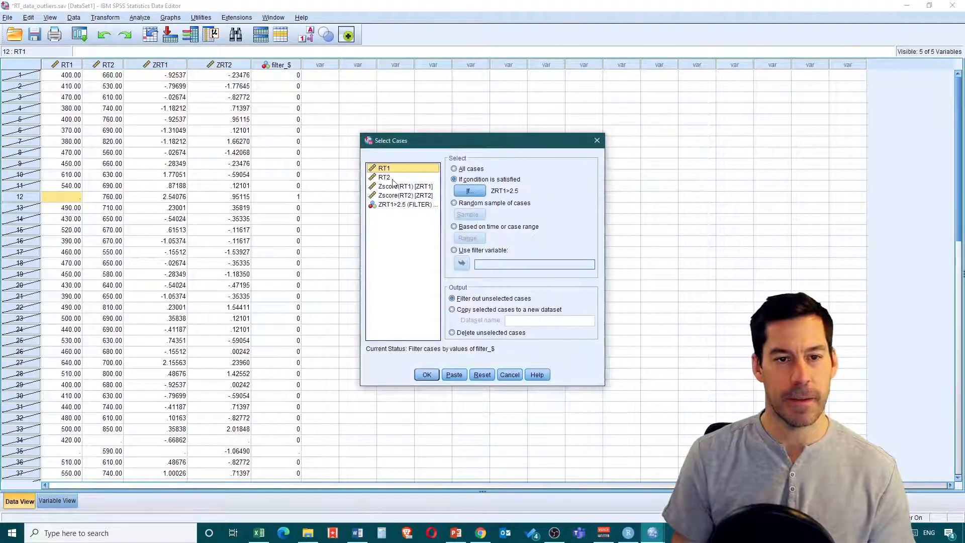
click(469, 190)
drag(431, 168, 427, 168)
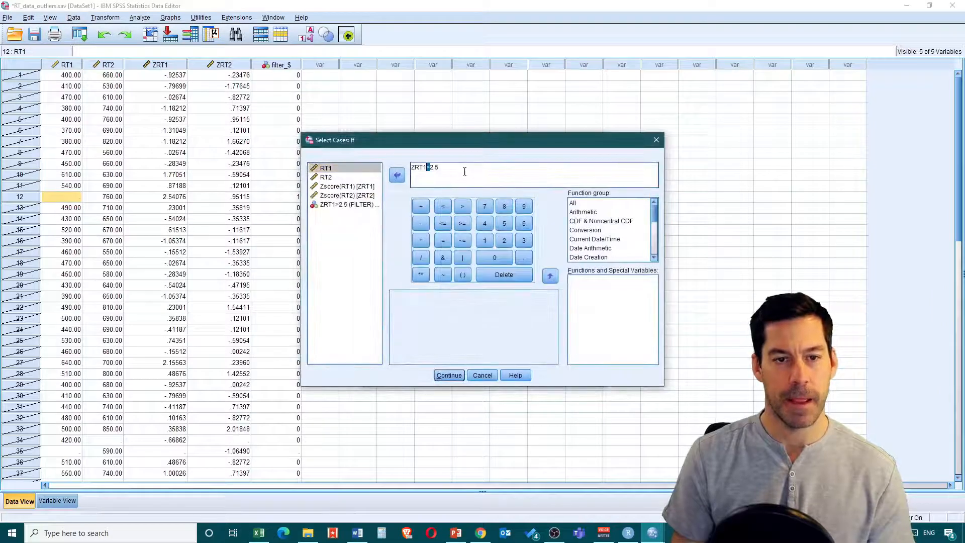
key(Left)
key(Left)
key(BackSpace)
text(2)
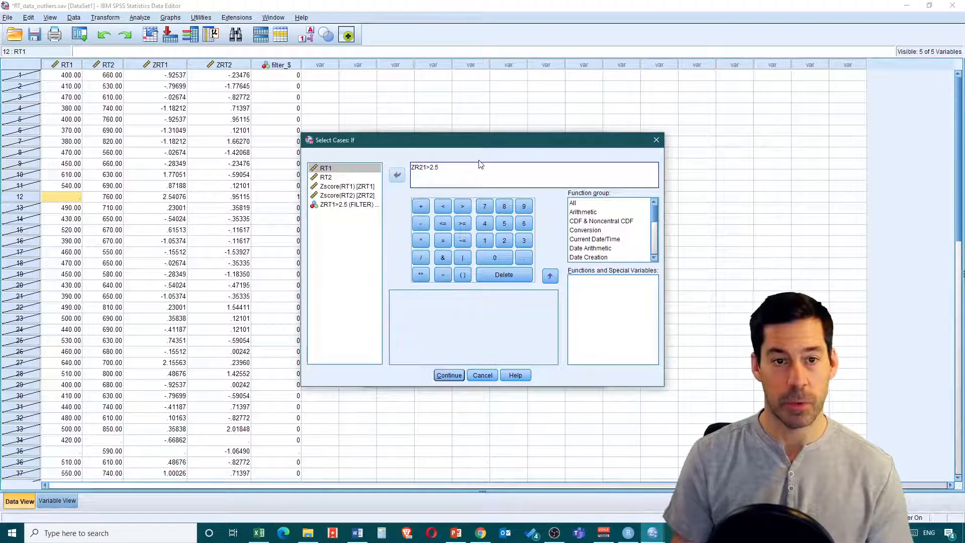
key(BackSpace)
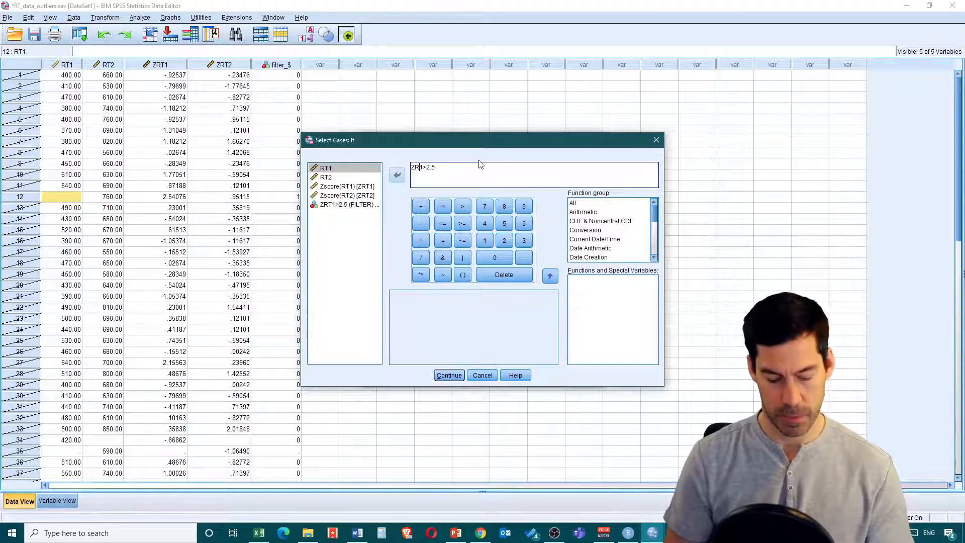
text(T2)
key(Delete)
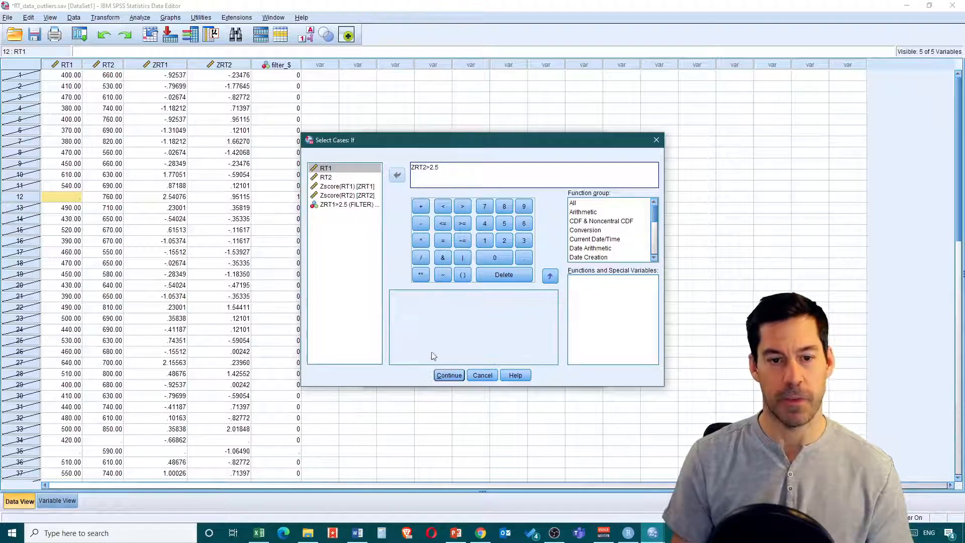
click(449, 375)
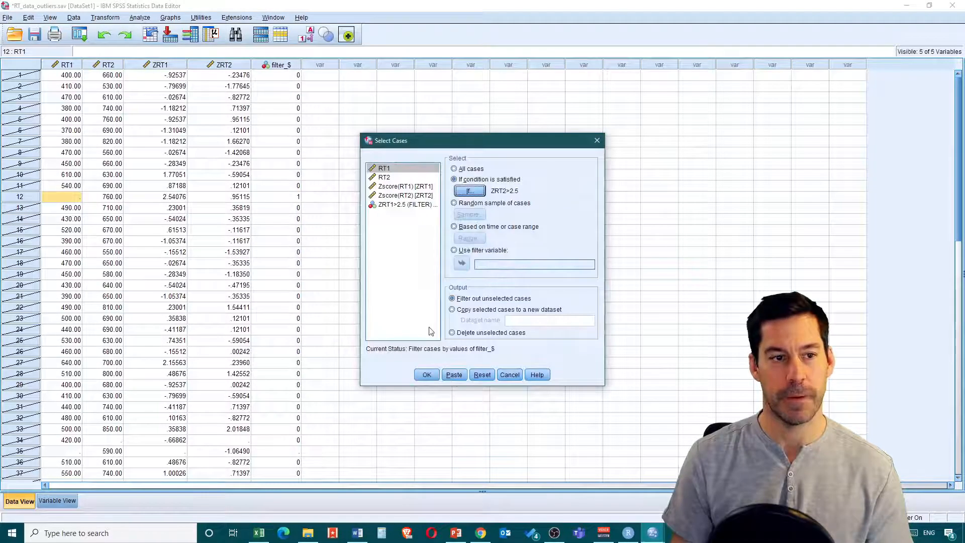
click(424, 375)
click(253, 4)
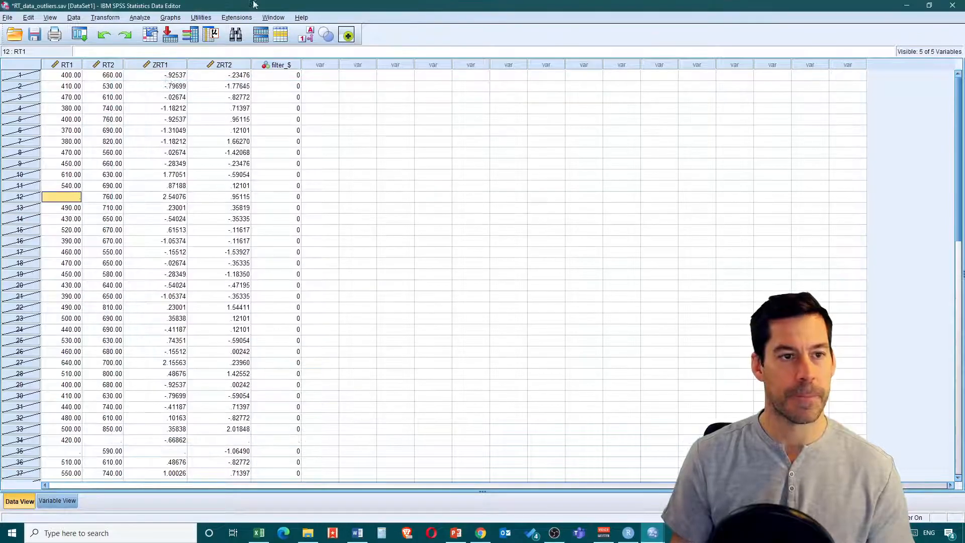
Step: Clear the RT2 outlier value in case 45
scroll(34, 154, down, 5)
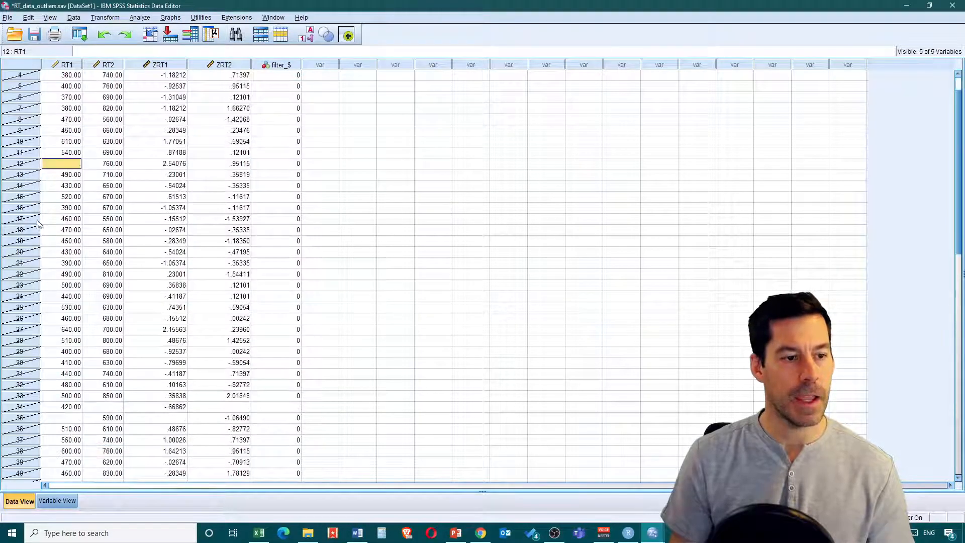
scroll(44, 248, down, 1)
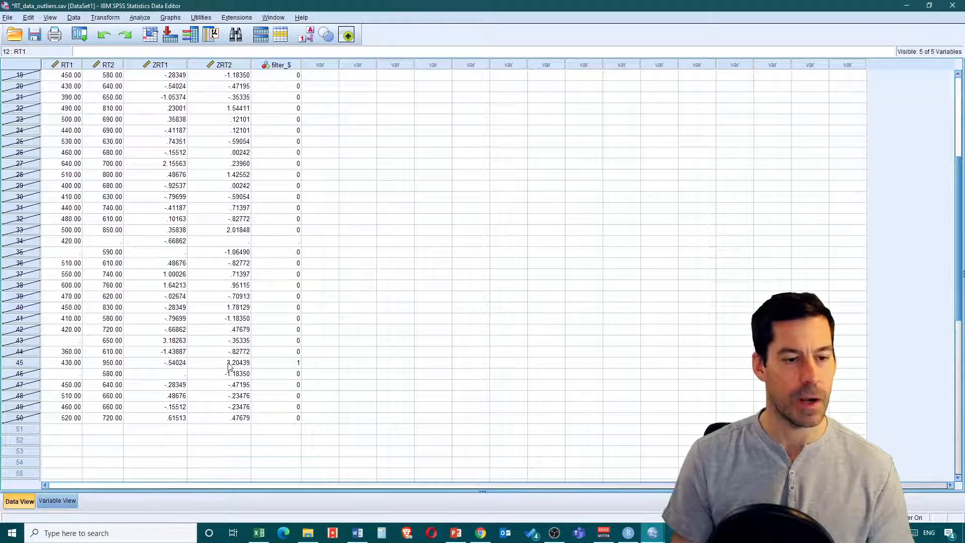
click(113, 361)
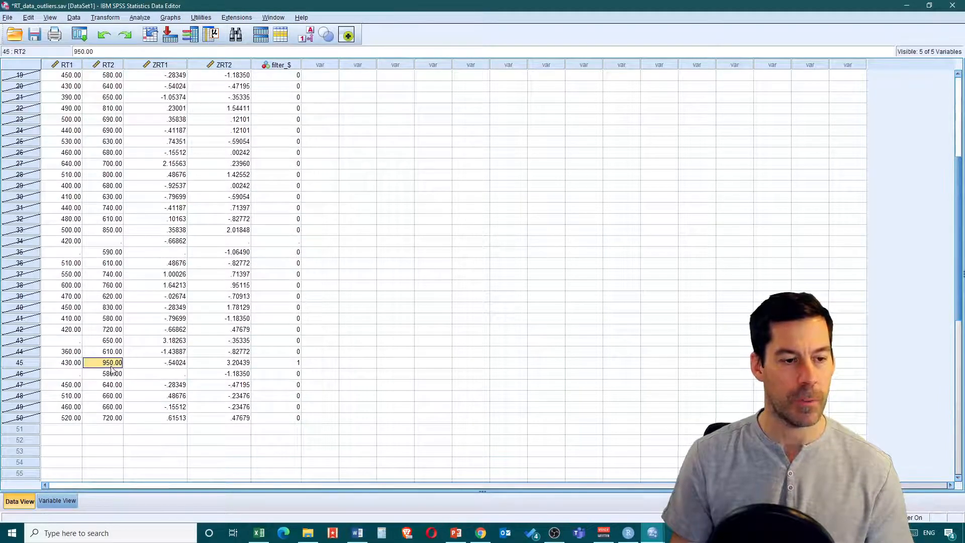
key(Delete)
Step: Review the RT1 and RT2 columns across all cases for the cleared outlier cells
scroll(117, 395, up, 6)
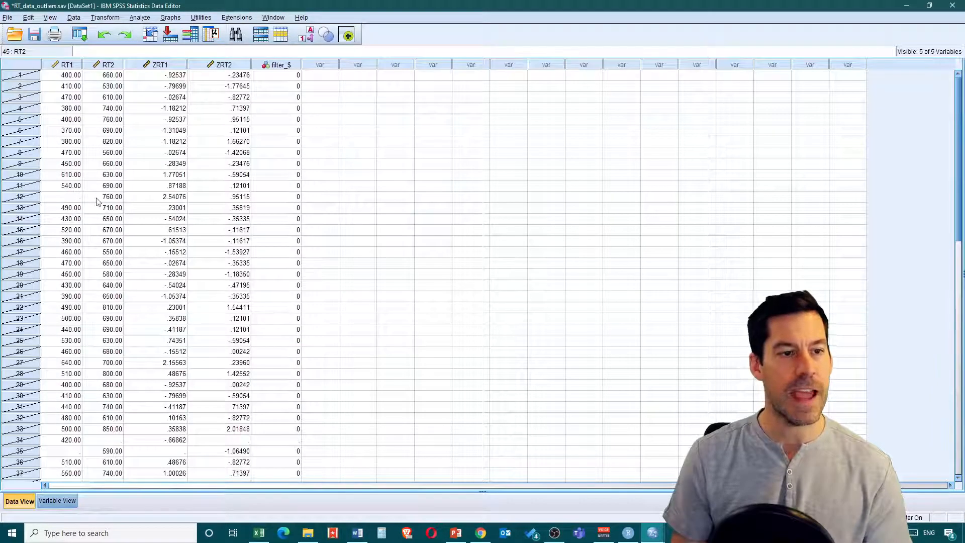
scroll(97, 202, down, 6)
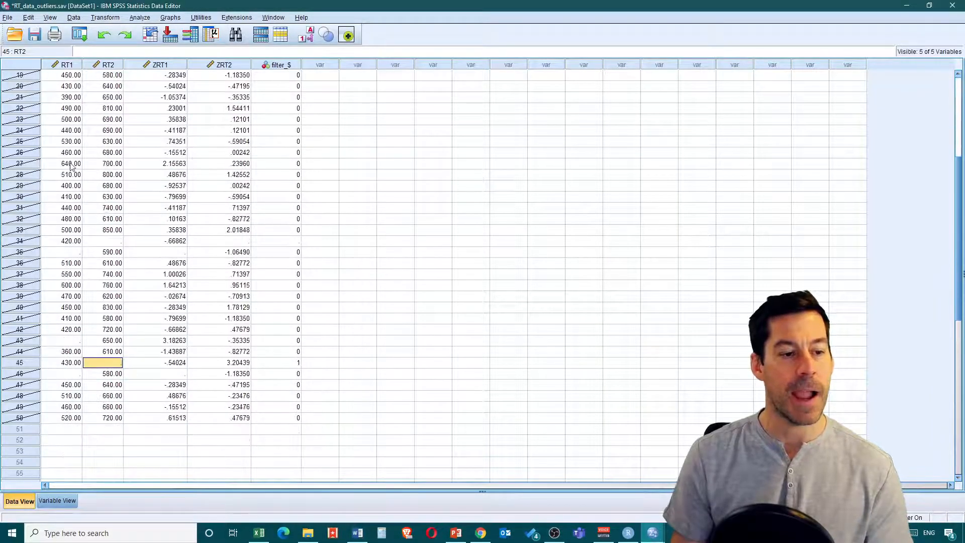
scroll(82, 254, down, 1)
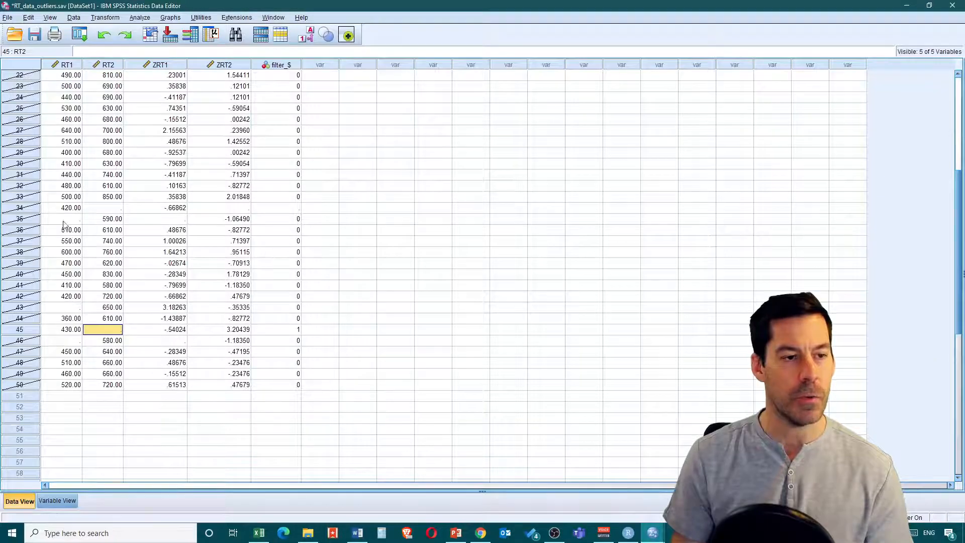
scroll(66, 226, up, 5)
scroll(58, 171, up, 2)
scroll(66, 252, down, 6)
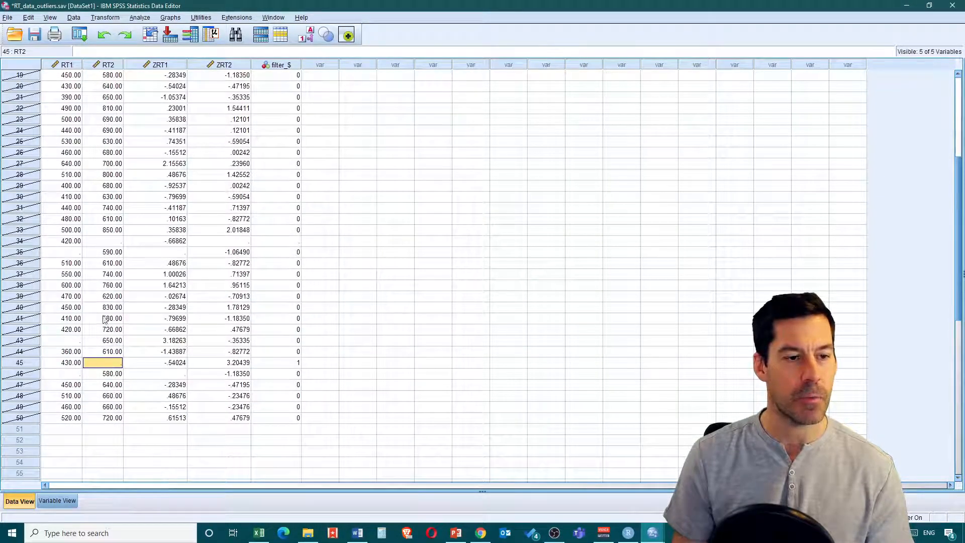
Step: Remove the ZRT2>2.5 filter by setting the case selection back to all cases
scroll(106, 302, up, 6)
scroll(106, 226, down, 7)
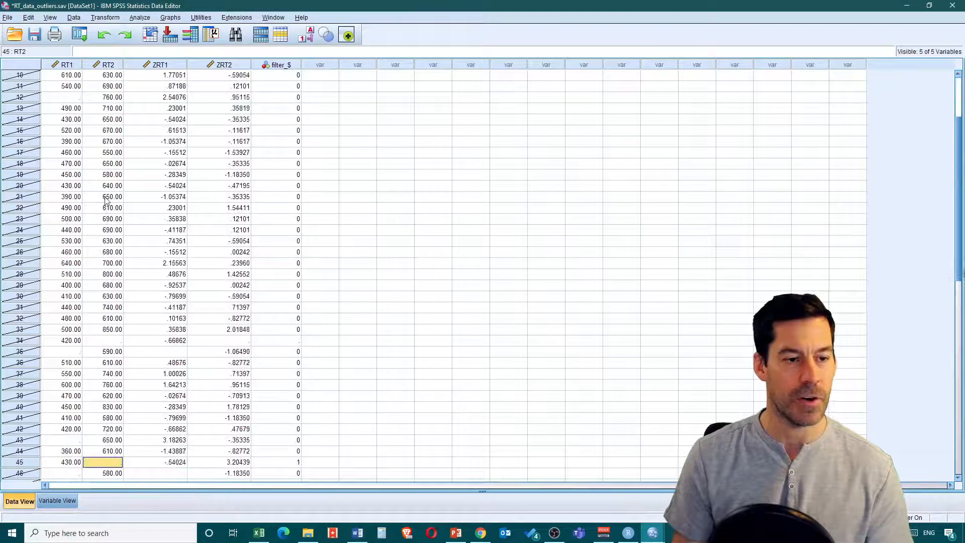
scroll(113, 201, up, 7)
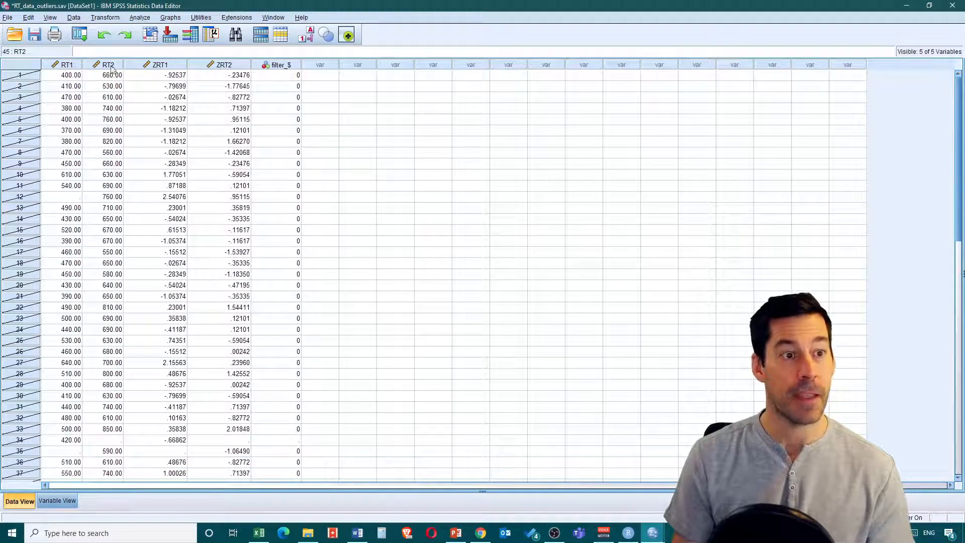
click(140, 18)
mouse_move(183, 46)
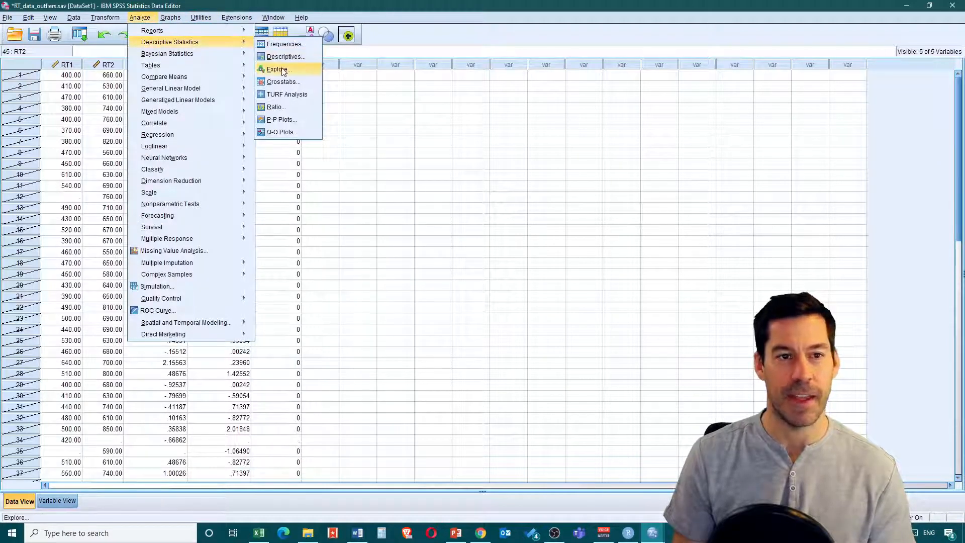
mouse_move(73, 19)
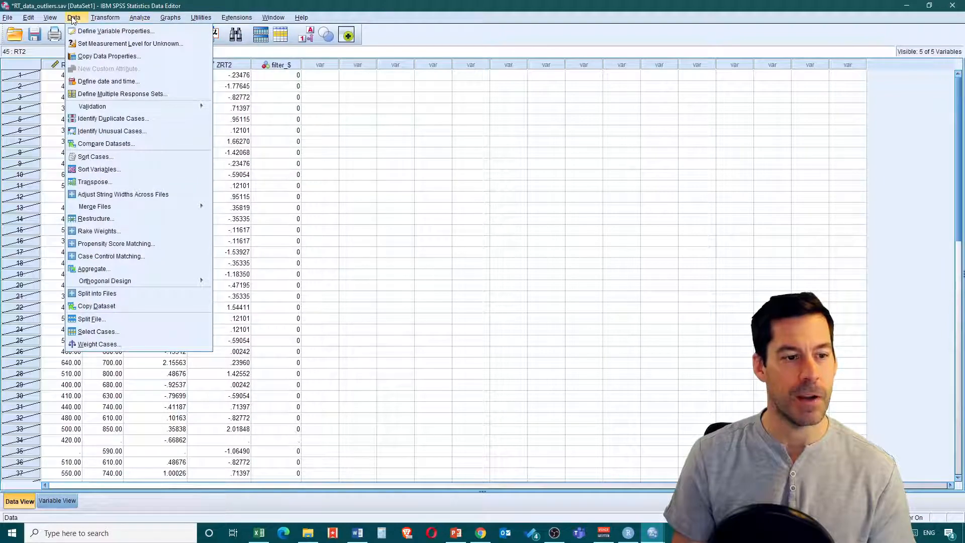
click(99, 331)
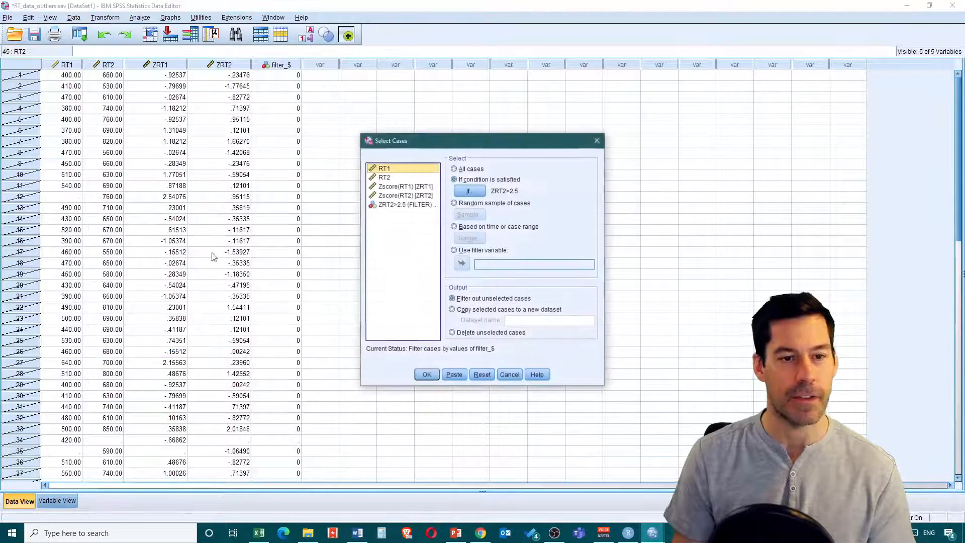
click(454, 168)
click(431, 375)
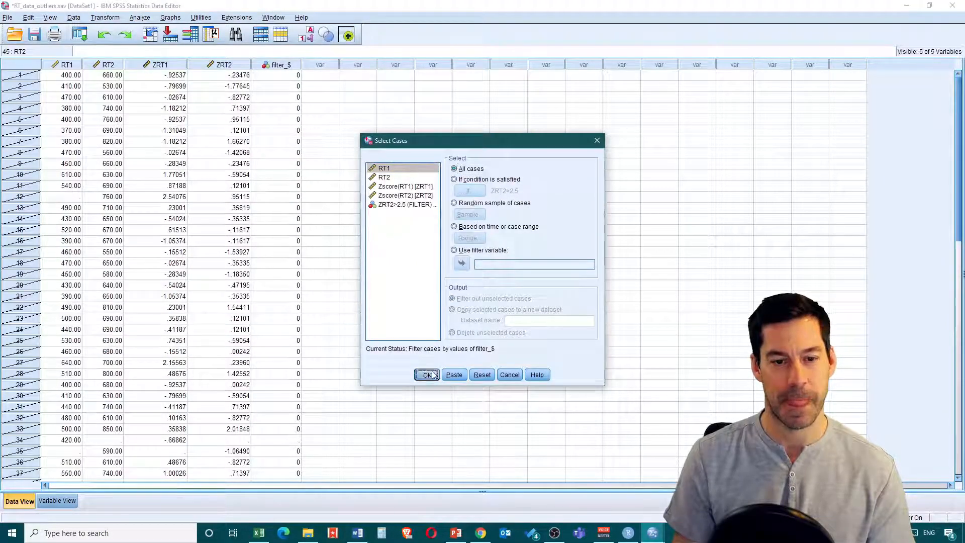
Step: Rerun the Explore analysis with RT1 and RT2 as the dependent variables
click(142, 18)
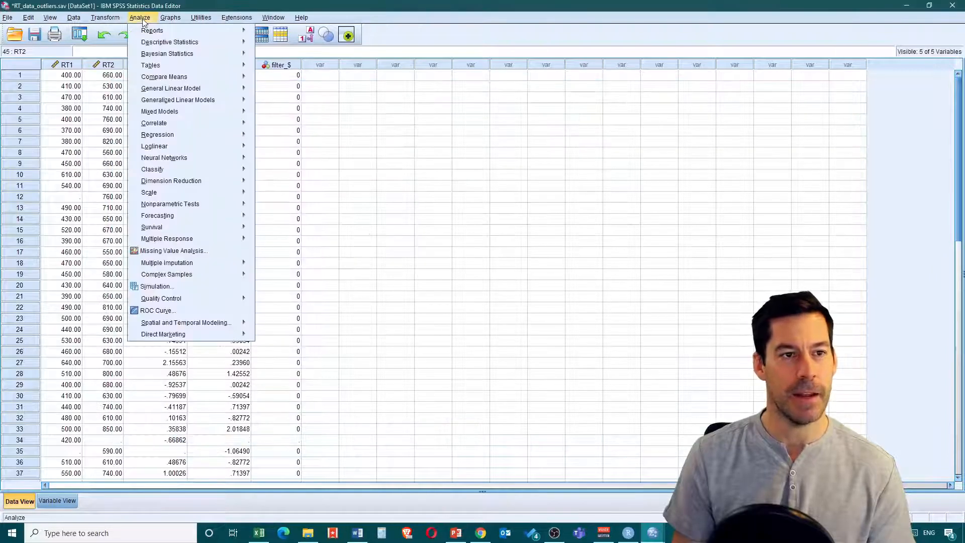
mouse_move(231, 40)
click(276, 70)
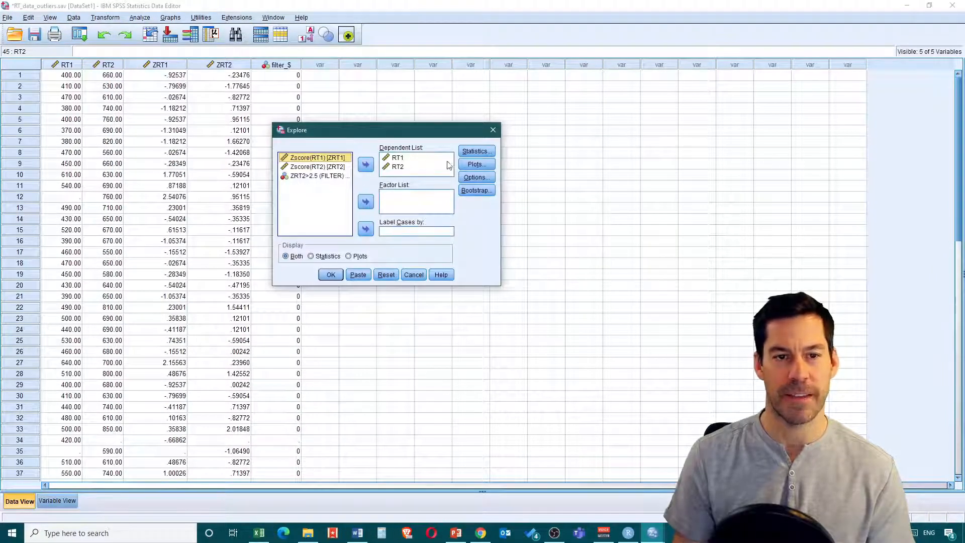
click(331, 274)
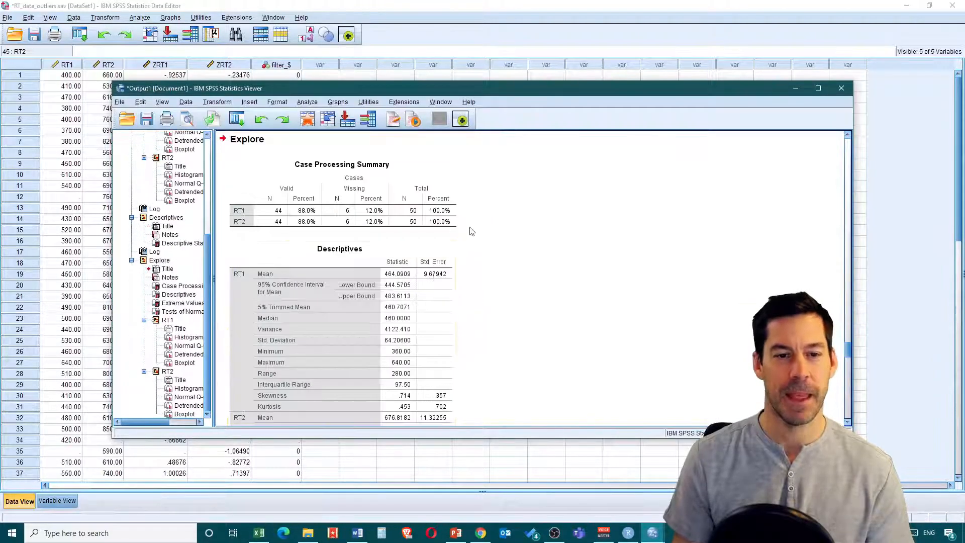
Step: Examine the new Explore output for RT1 and RT2: descriptives, extreme values, normality tests, histograms, Q-Q plots and boxplots
scroll(503, 211, down, 5)
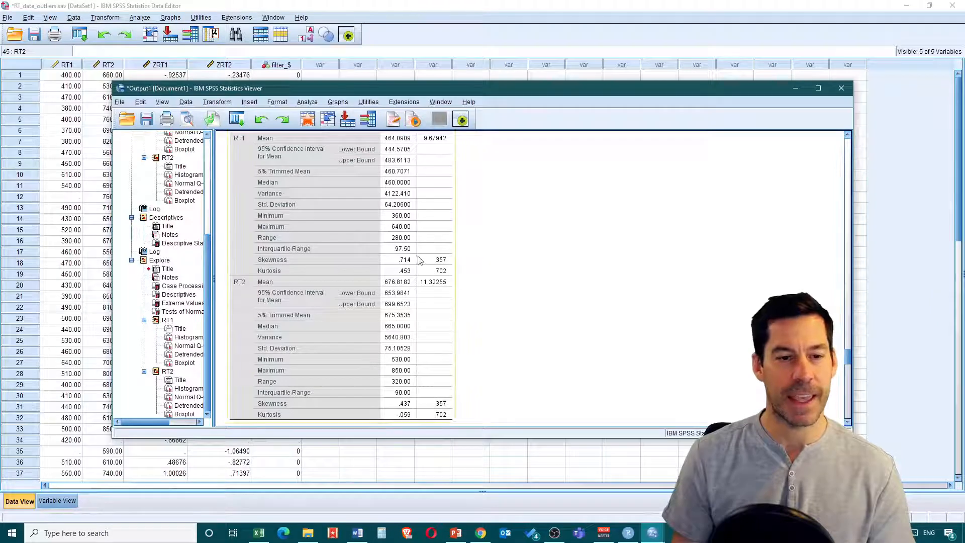
scroll(427, 277, down, 3)
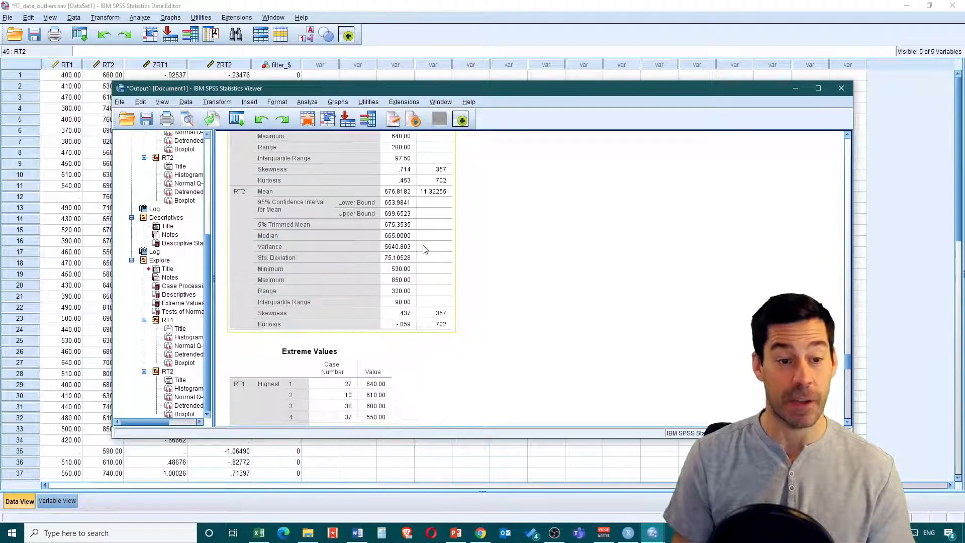
scroll(422, 269, down, 8)
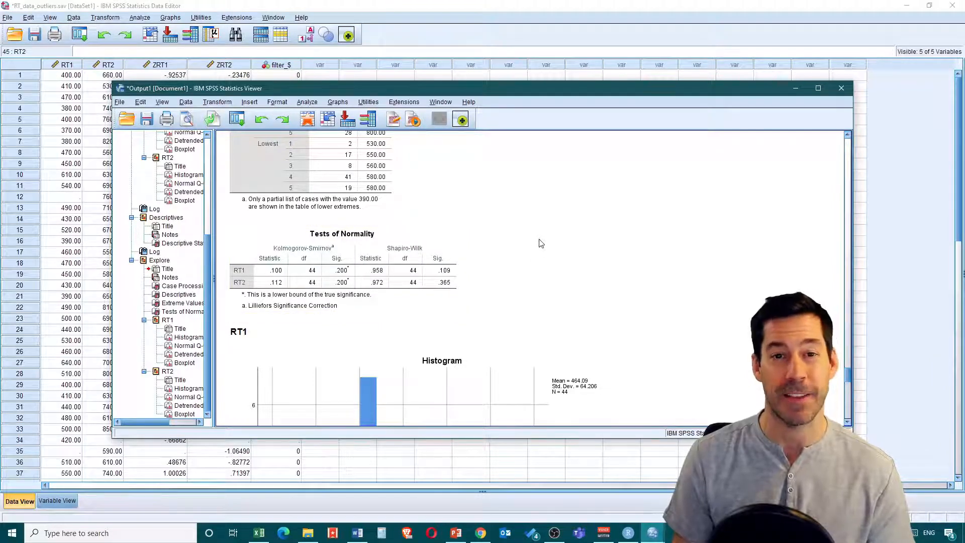
scroll(539, 242, down, 10)
scroll(528, 256, down, 3)
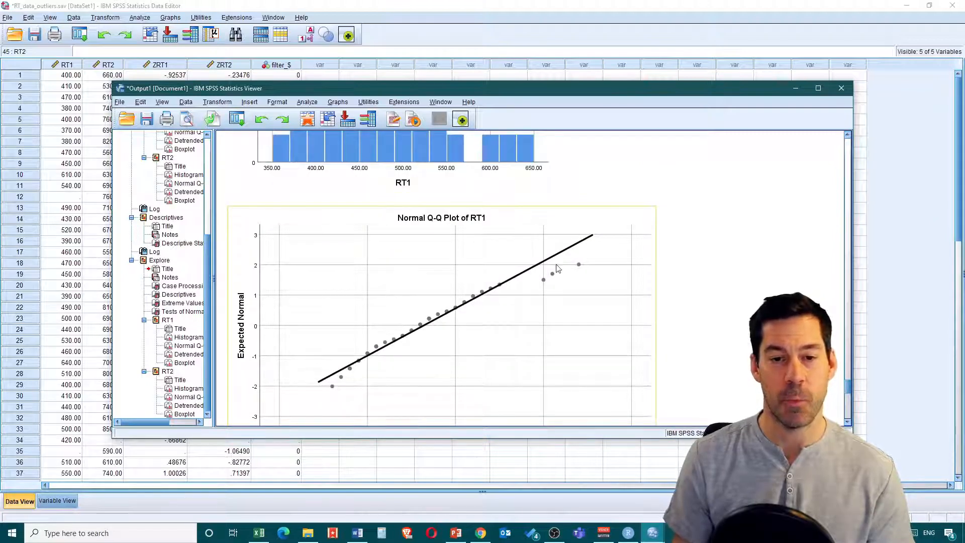
scroll(537, 271, down, 10)
scroll(509, 271, down, 6)
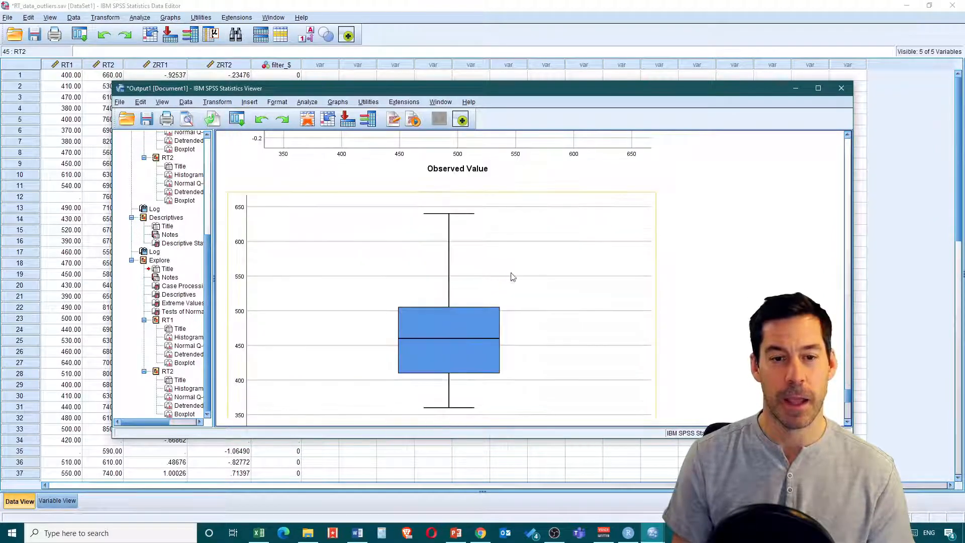
scroll(540, 267, down, 3)
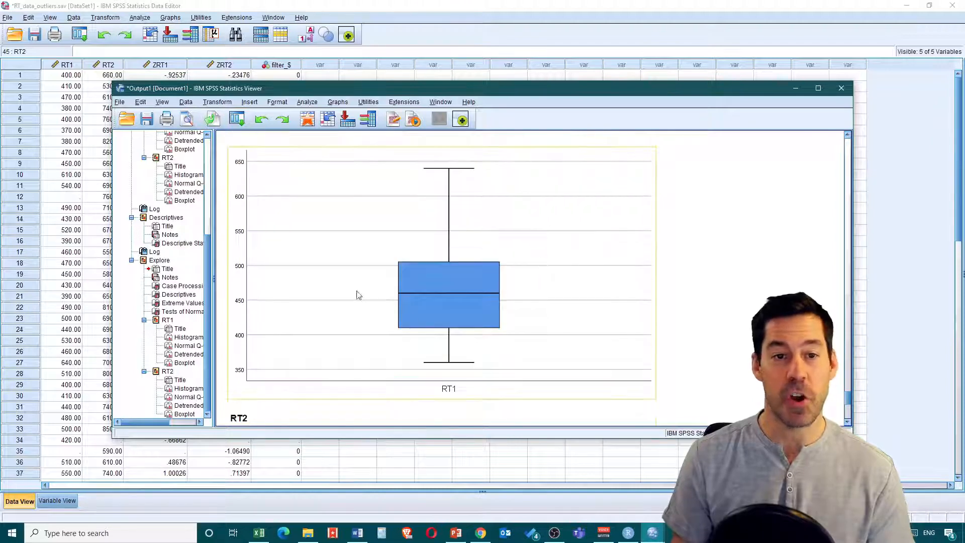
scroll(513, 300, down, 6)
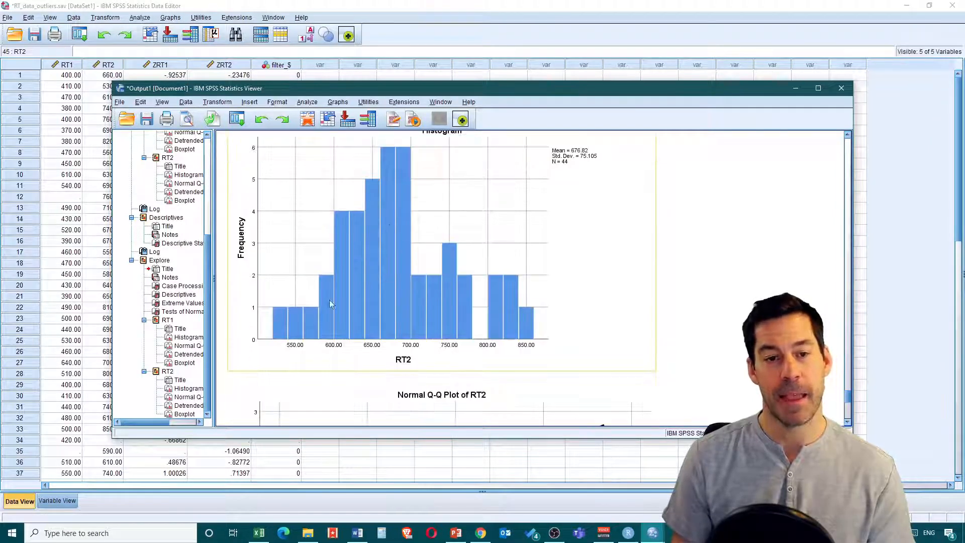
scroll(518, 272, down, 5)
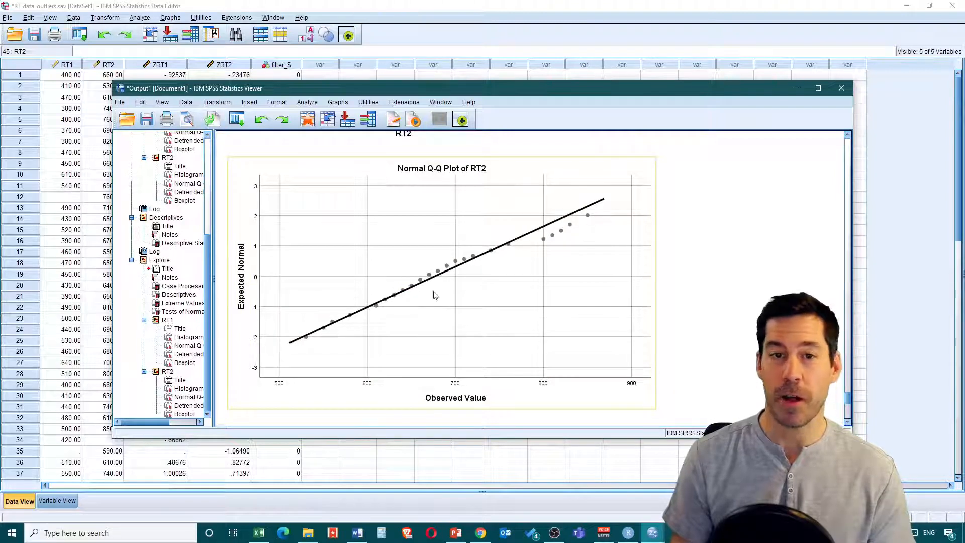
scroll(477, 221, down, 10)
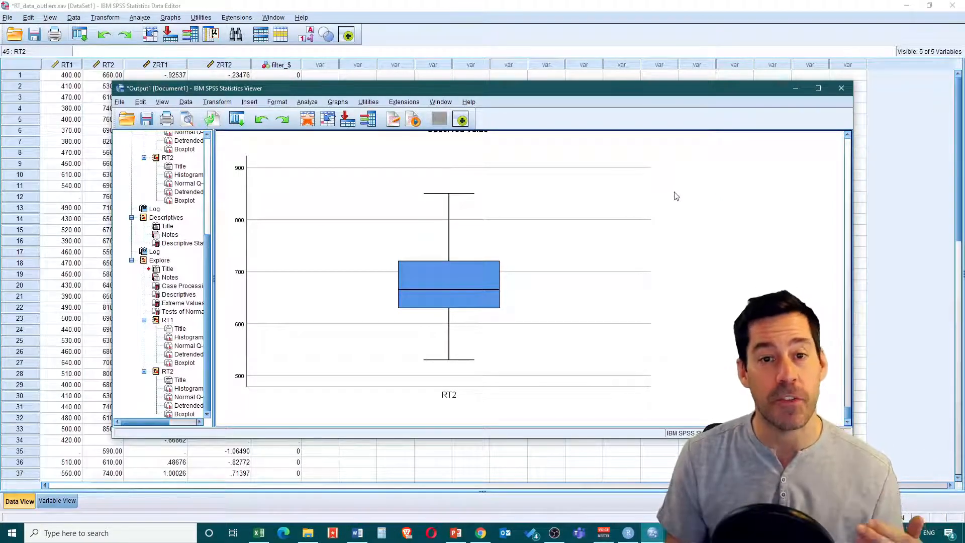
click(646, 172)
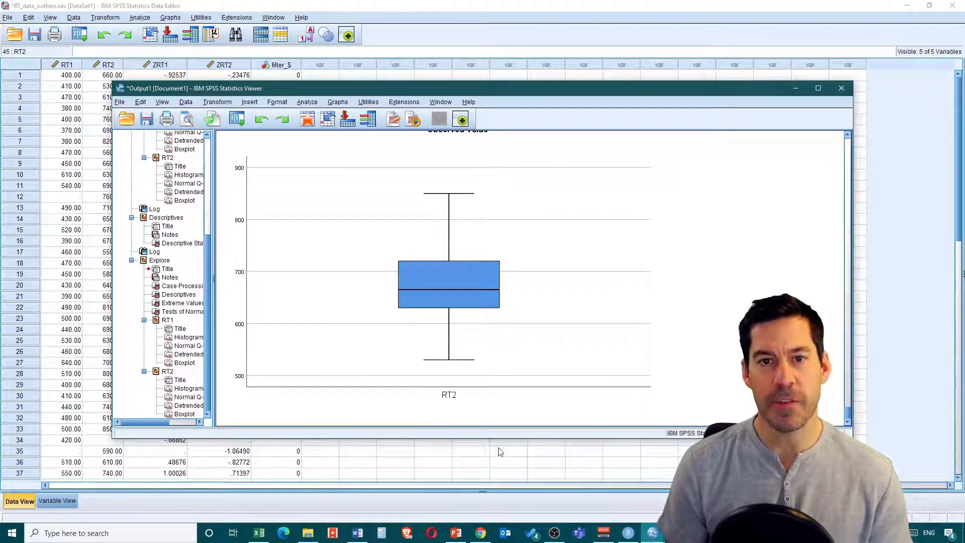
Step: Switch to RStudio and review the RT1 and RT2 rows of RTdata_out, including the entries past row 50
click(628, 533)
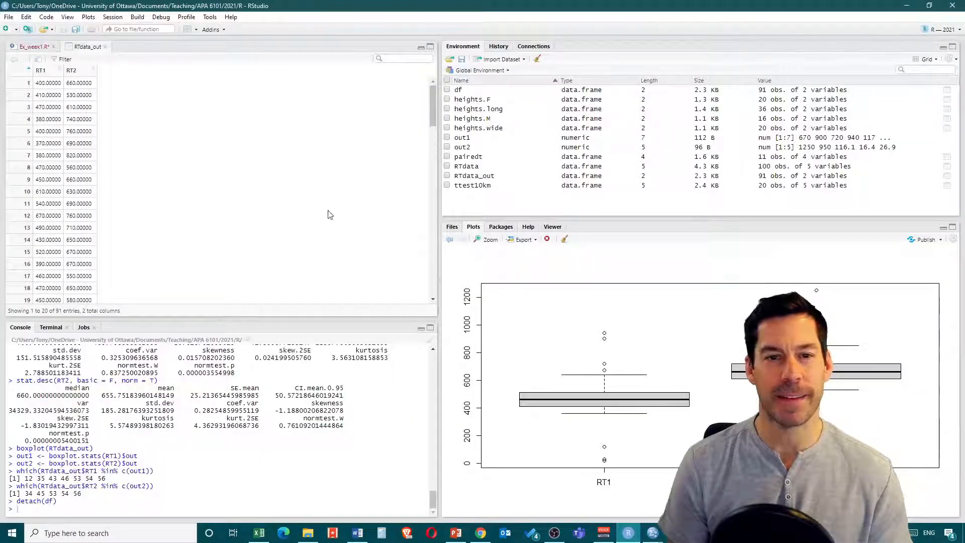
scroll(66, 113, down, 6)
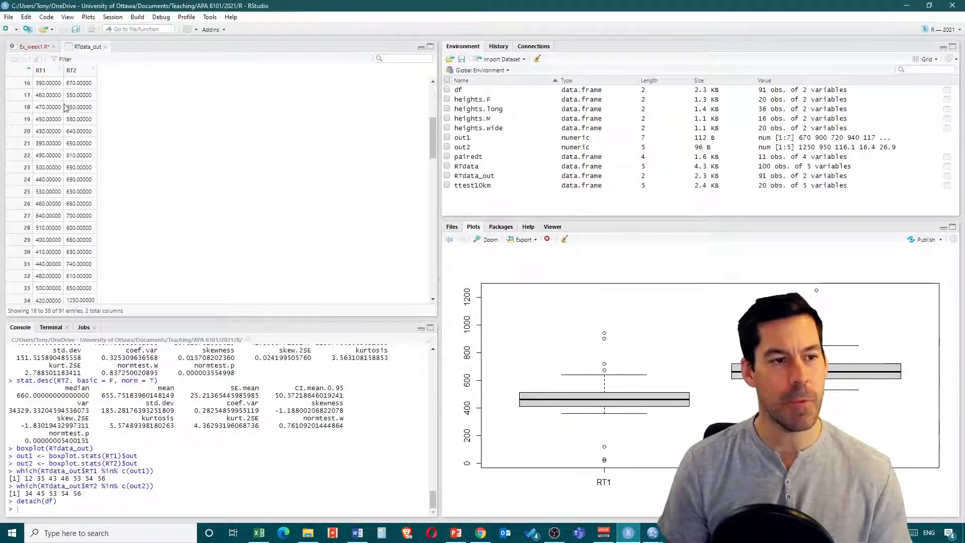
scroll(63, 125, down, 5)
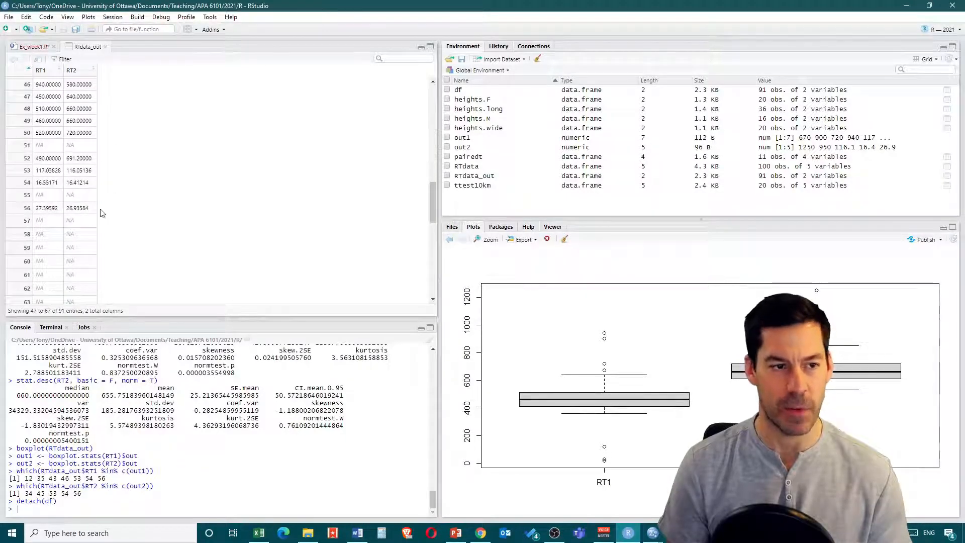
scroll(75, 211, down, 2)
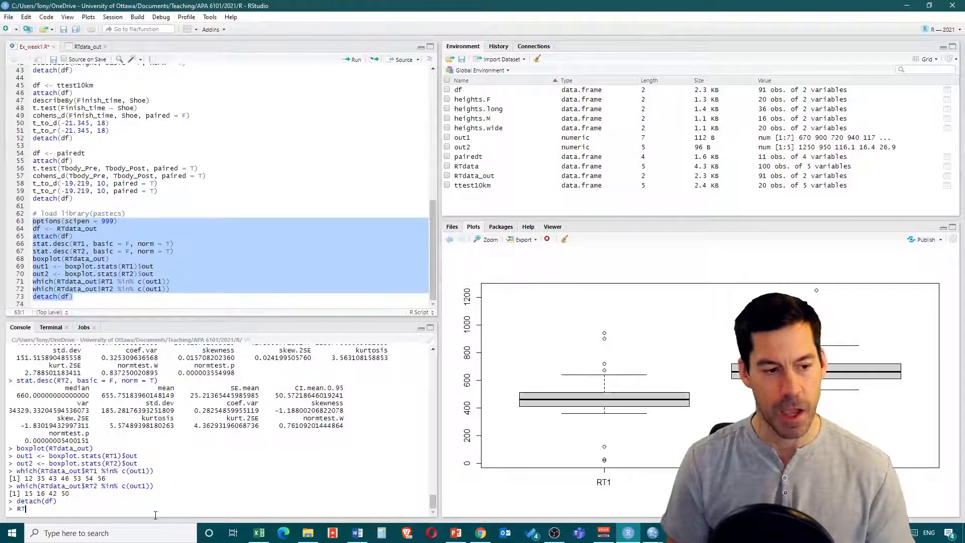
Step: Store the first 50 RT1 values in a new vector by running RTdatac1 <- RTdata_out$RT1[c(1:50)] in the console
text(ta)
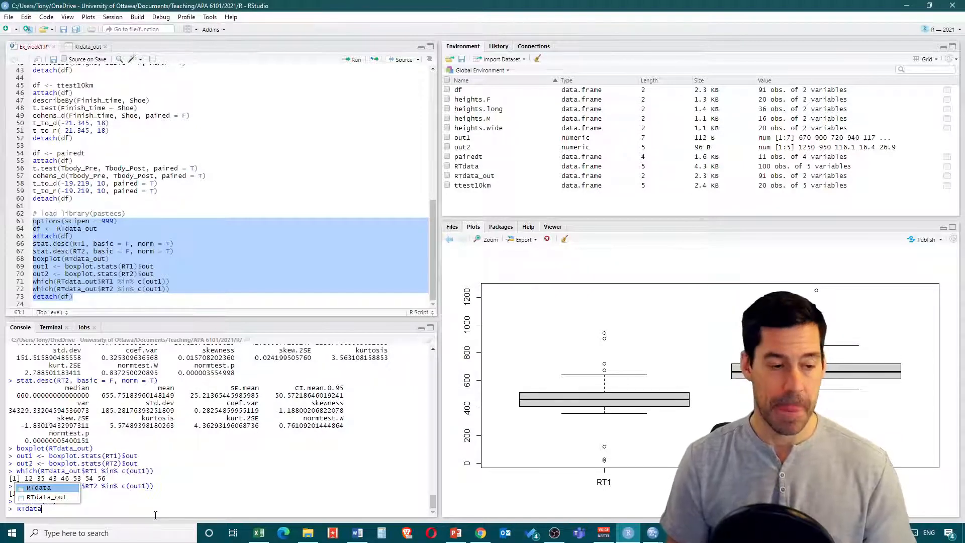
text(c1 <-)
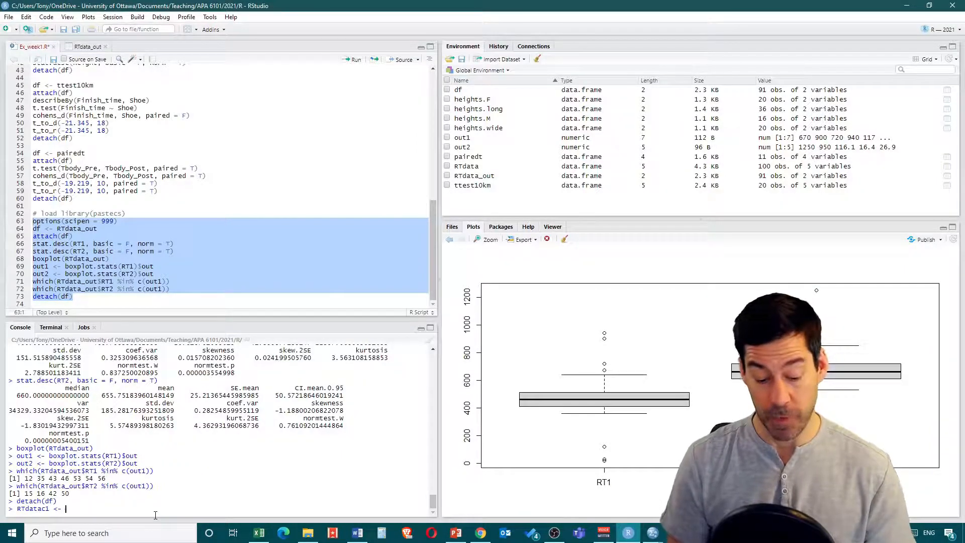
text(RT)
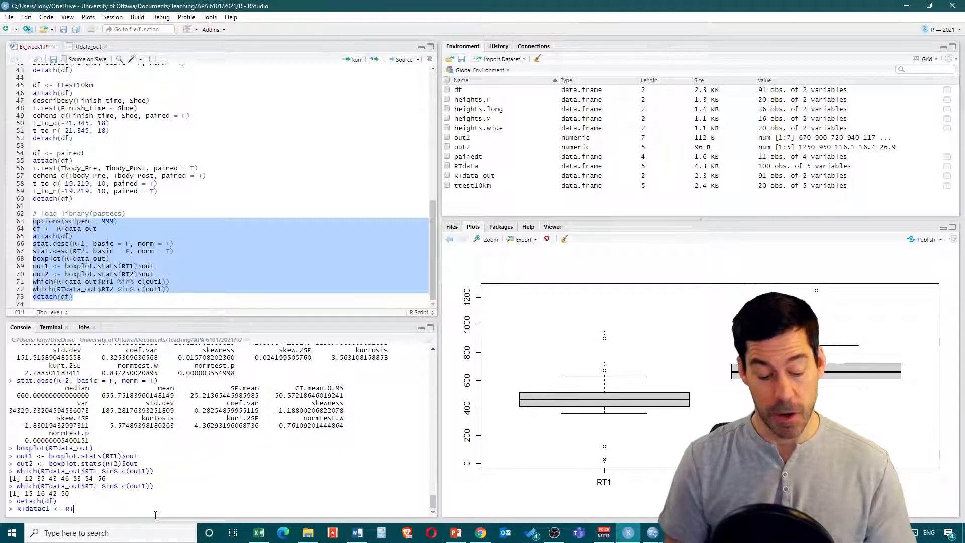
text(dat)
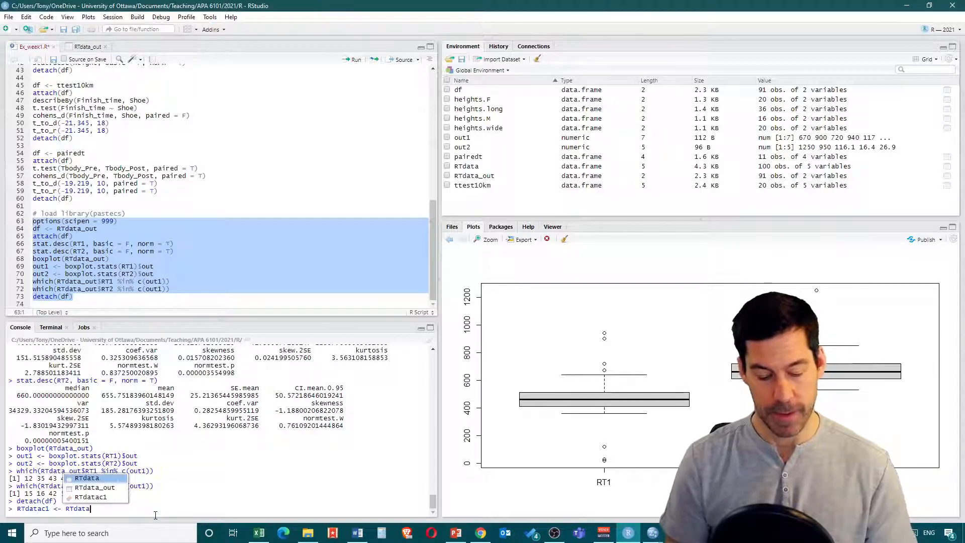
text(a)
key(Down)
key(Tab)
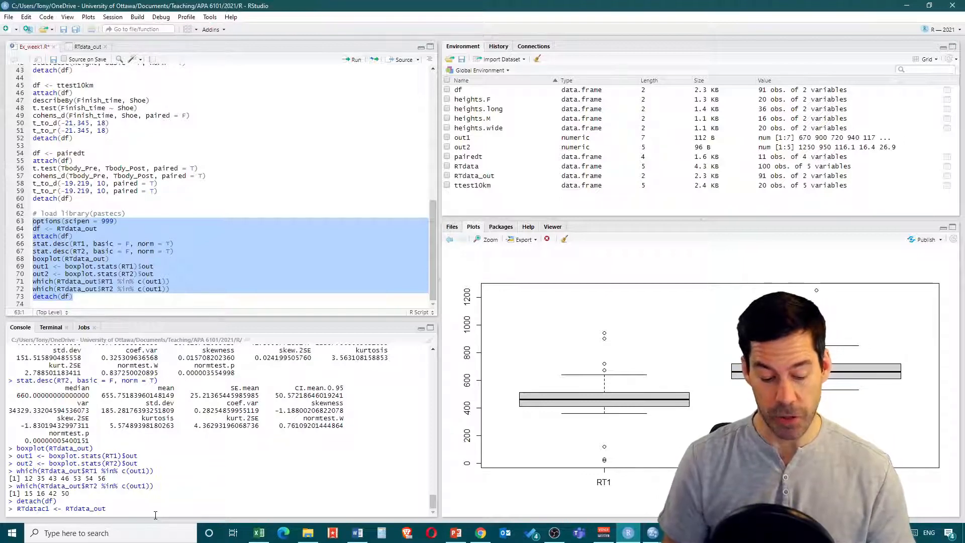
text($RT1)
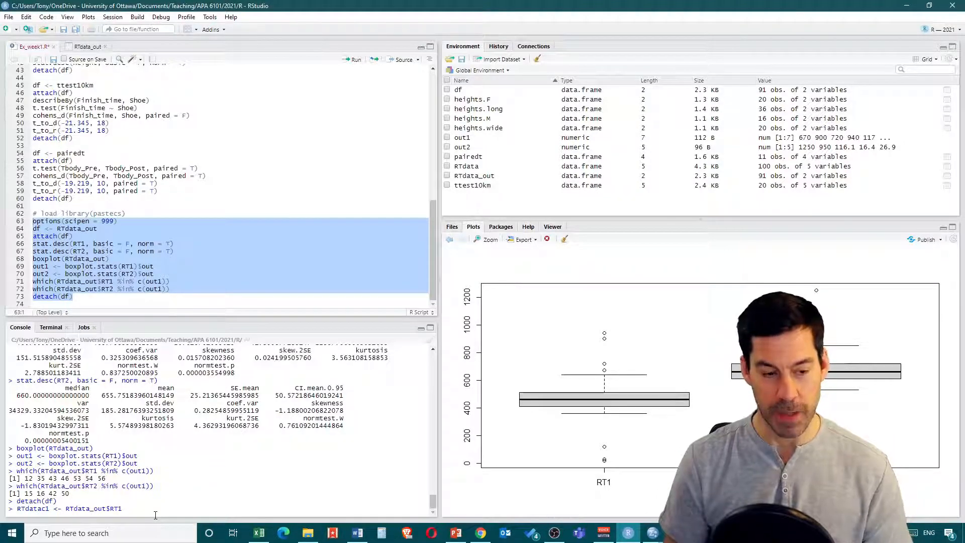
text([)
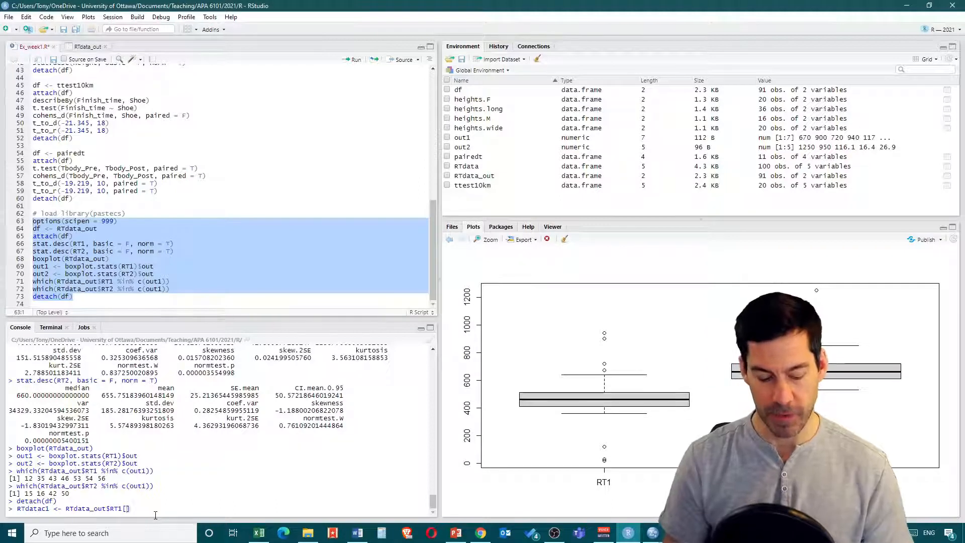
text(c()
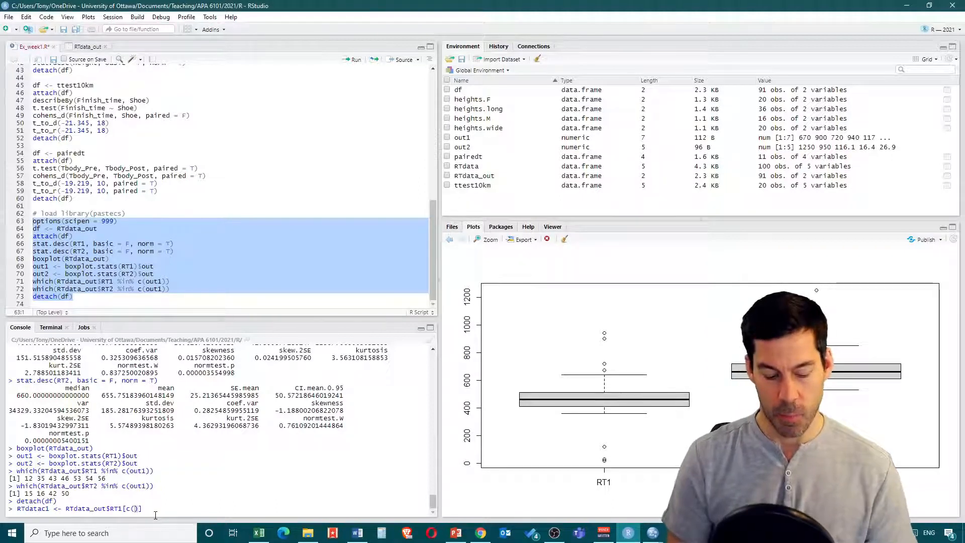
text(1:)
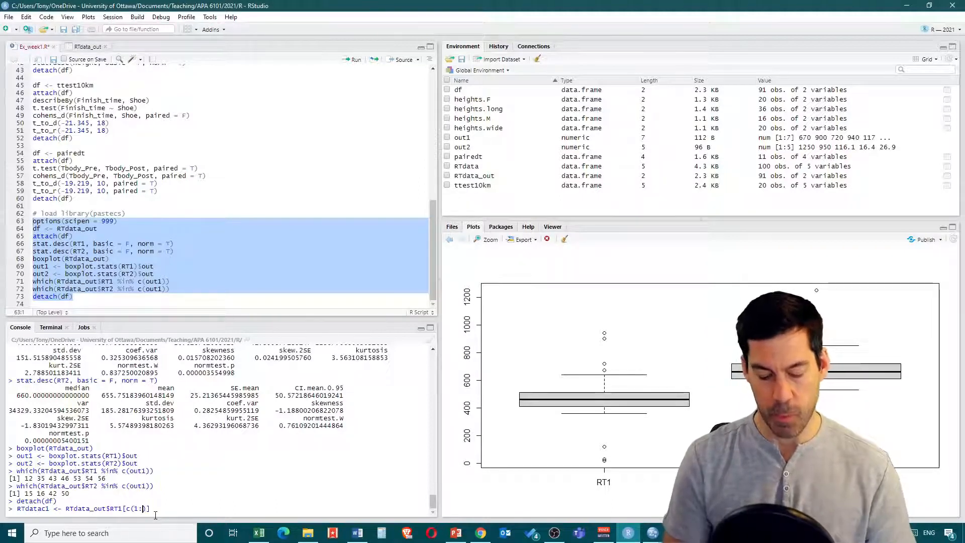
text(50)
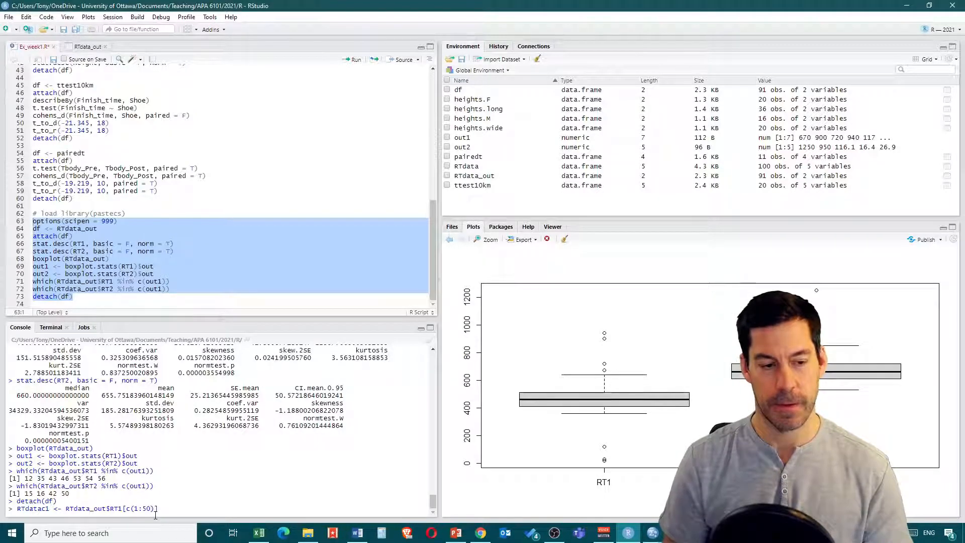
key(Return)
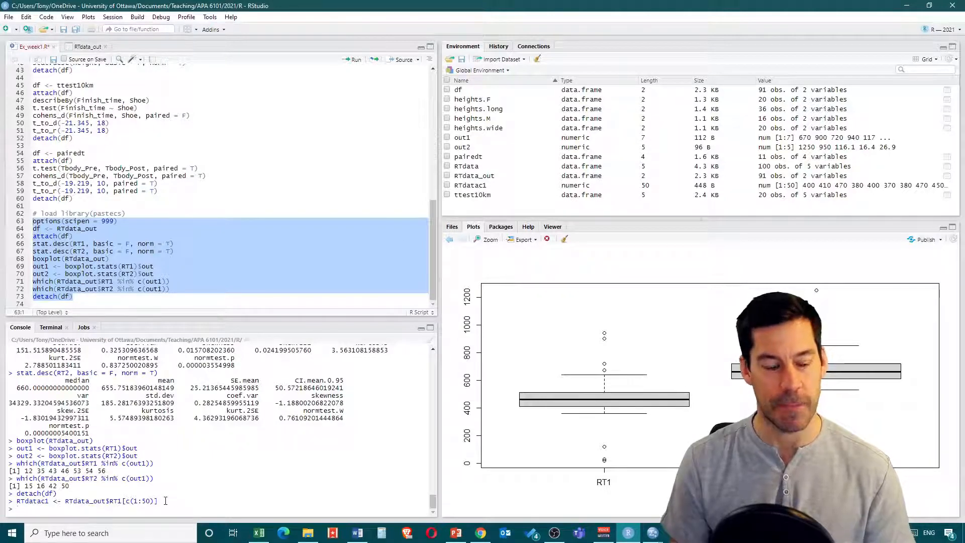
Step: Store the first 50 RT2 values in a second vector by running RTdatac2 <- RTdata_out$RT2[c(1:50)] in the console
key(Up)
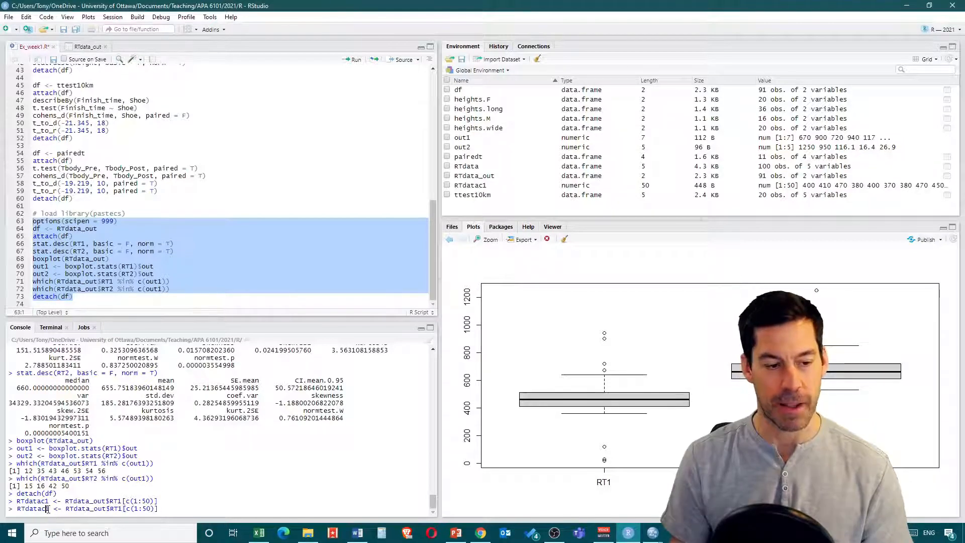
key(BackSpace)
text(2)
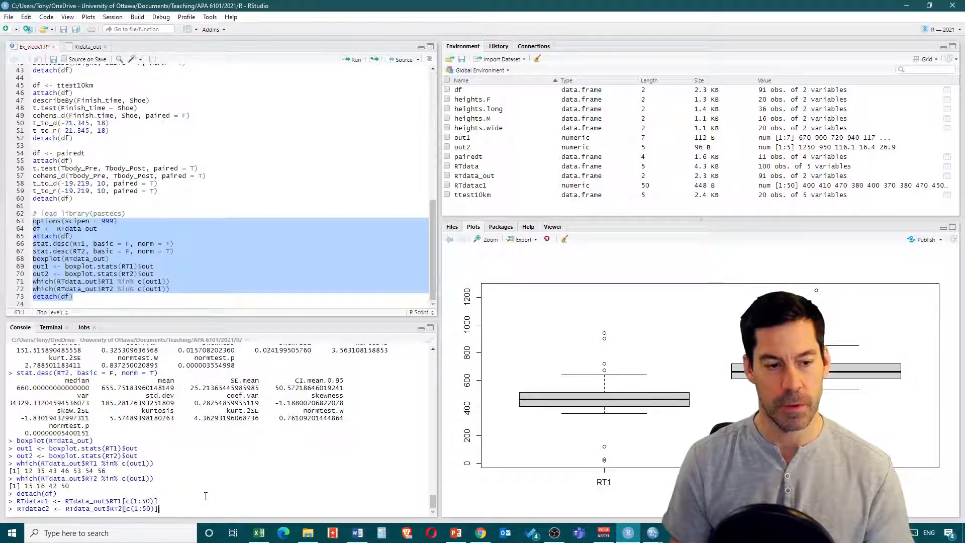
key(Return)
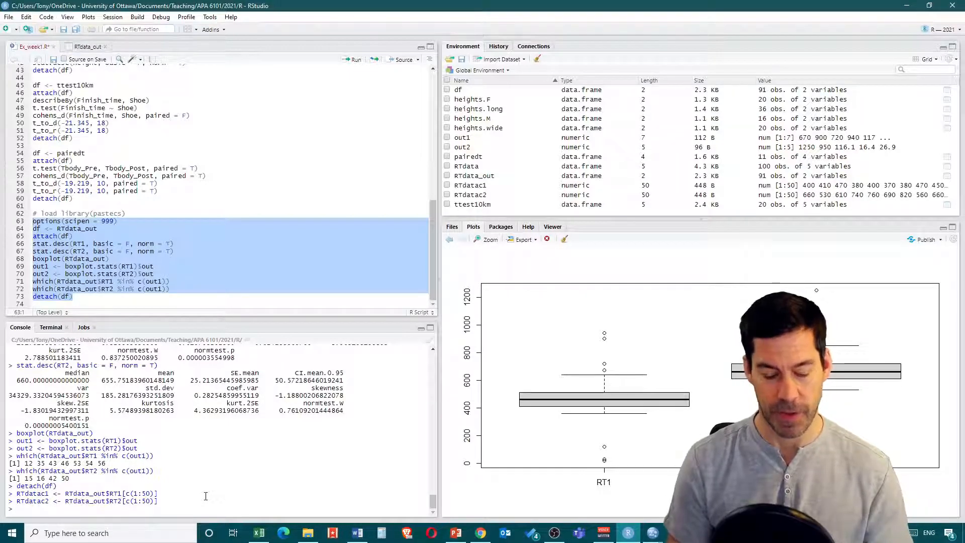
Step: Print RTdatac1 and RTdatac2 together by running data.frame(RTdatac1, RTdatac2) in the console, and review the listed rows
text(data.frame)
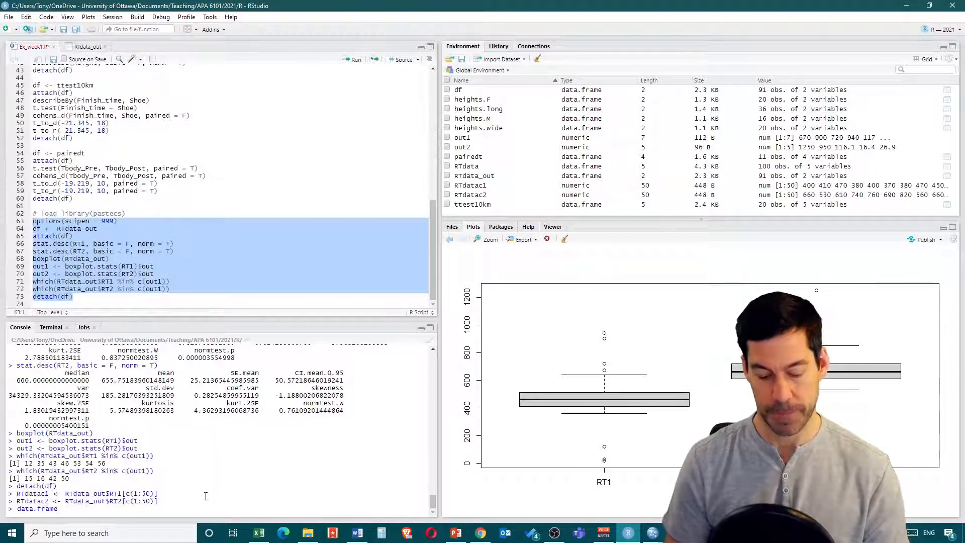
text((RT)
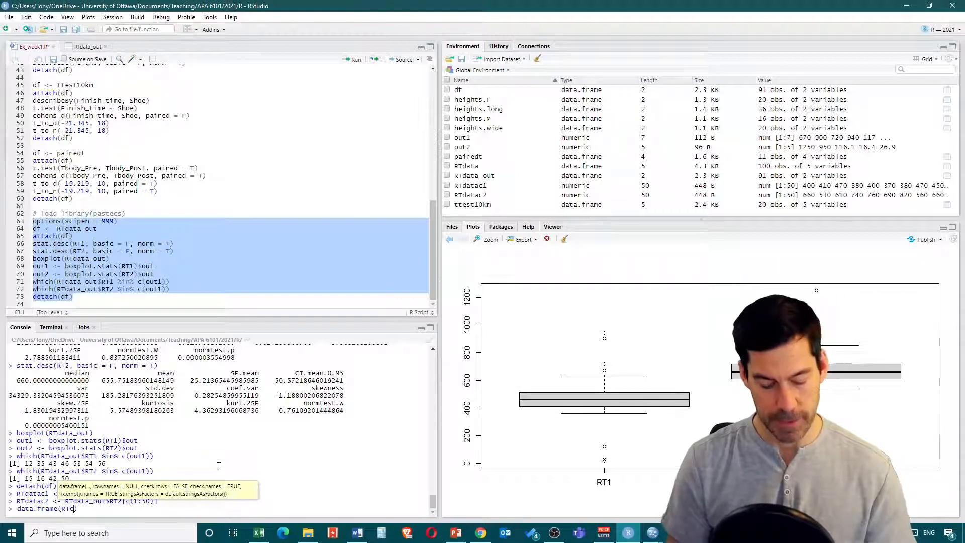
text(datac2)
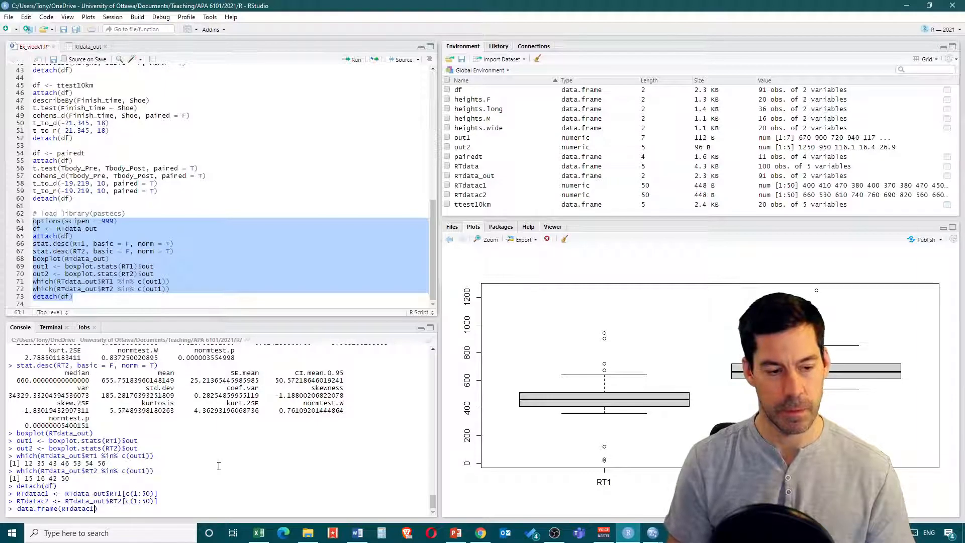
text(, RT)
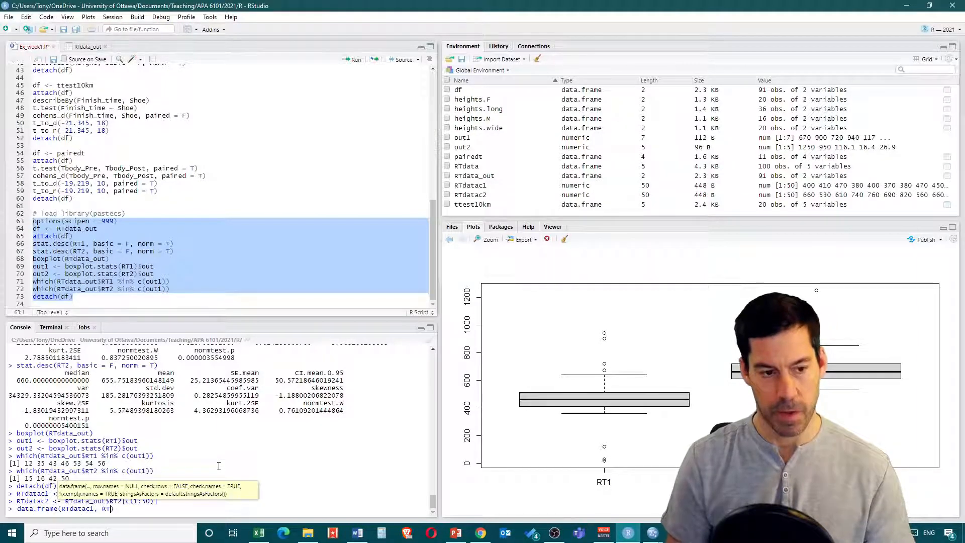
text(data)
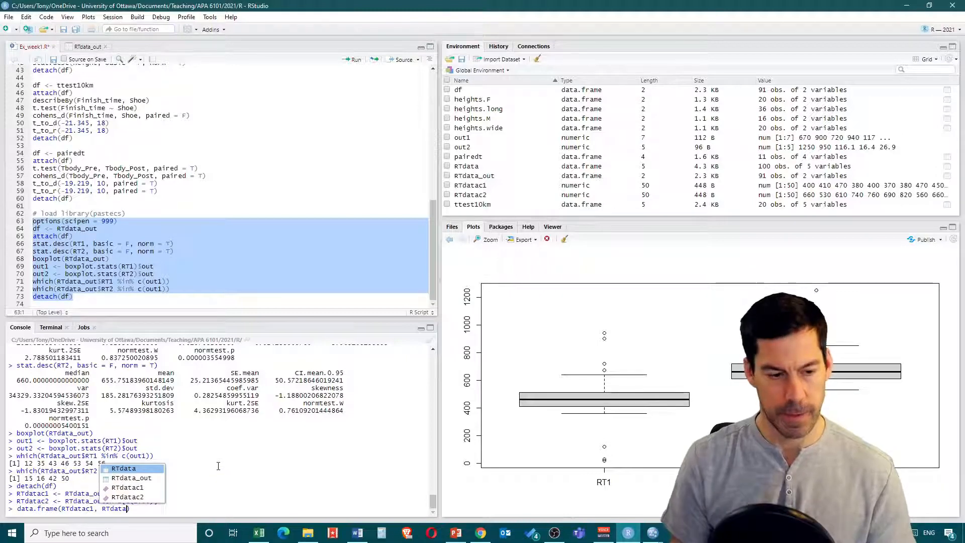
click(159, 497)
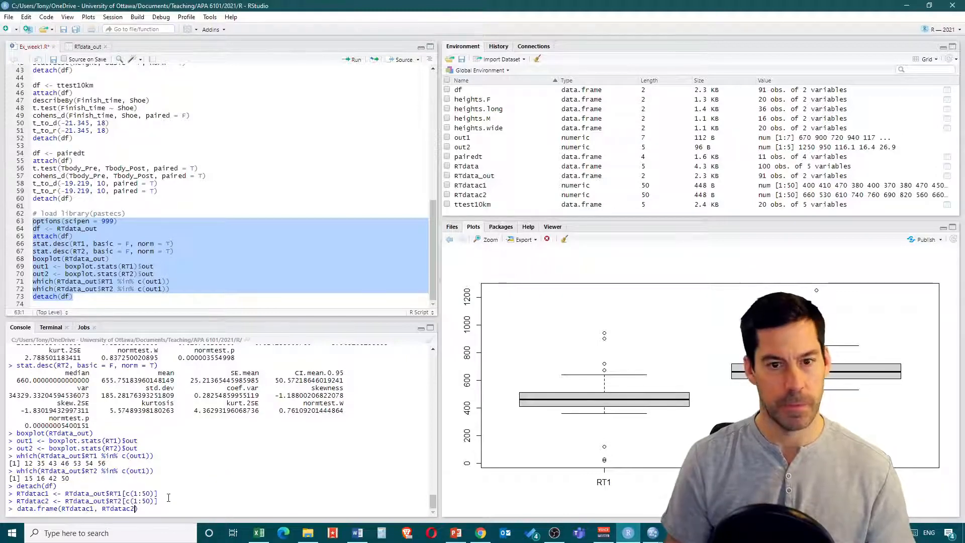
key(Return)
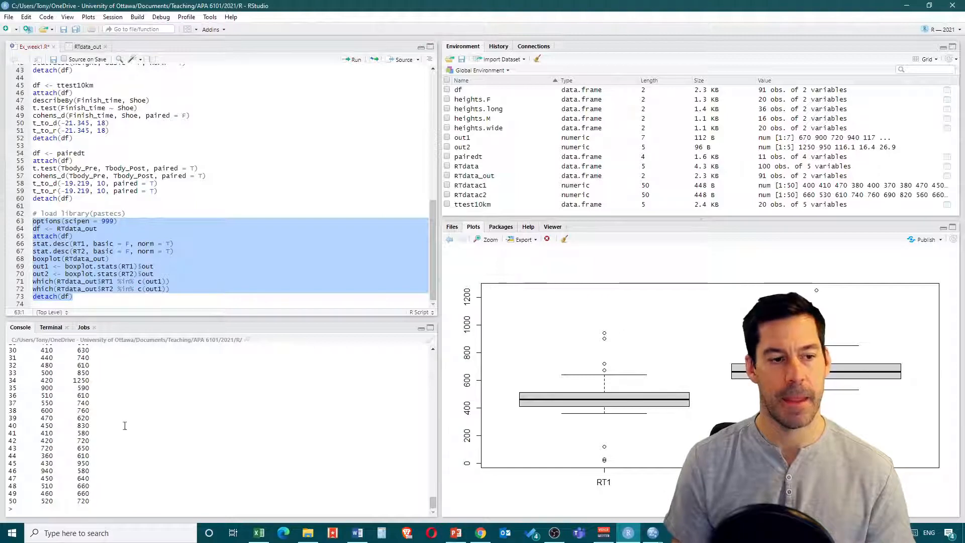
scroll(68, 489, up, 10)
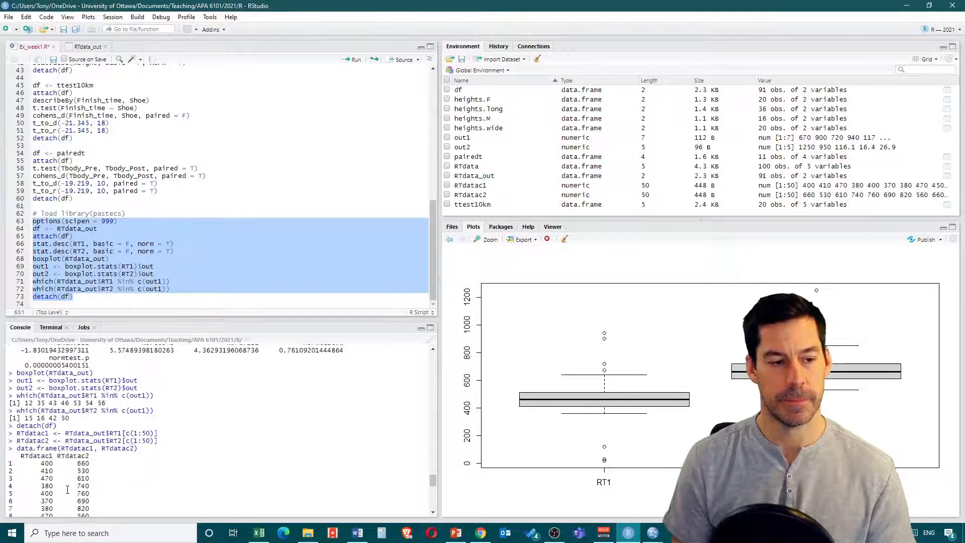
scroll(65, 476, down, 10)
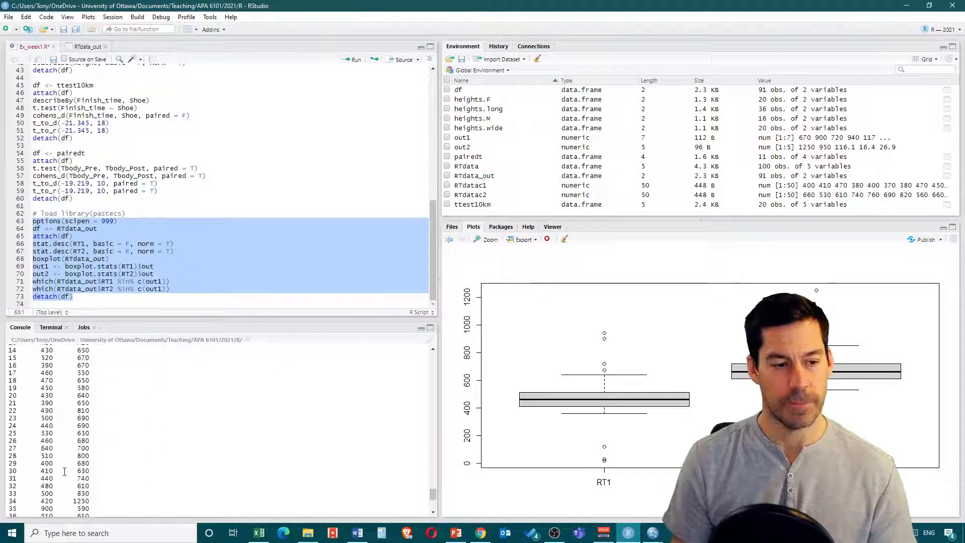
scroll(64, 469, up, 10)
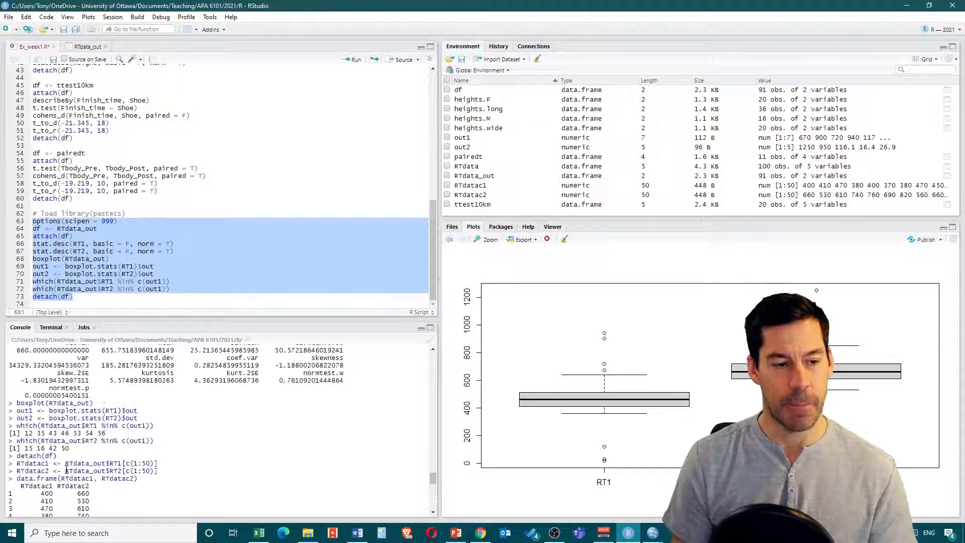
scroll(68, 471, down, 6)
scroll(68, 470, down, 4)
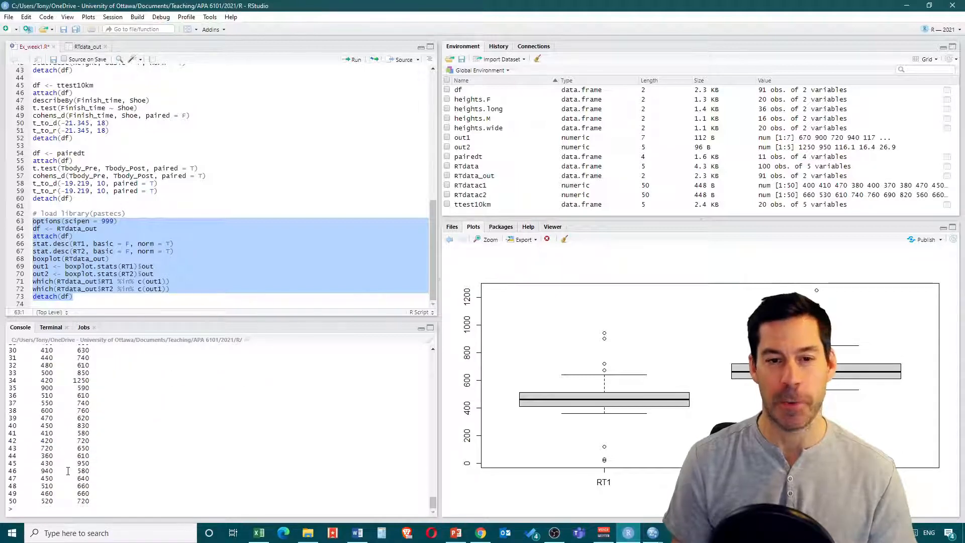
Step: Save the combined vectors as a new data frame by running RTdata_out2 <- data.frame(RTdatac1, RTdatac2) in the console
text(data.frame(RTdatac1, RTdatac2))
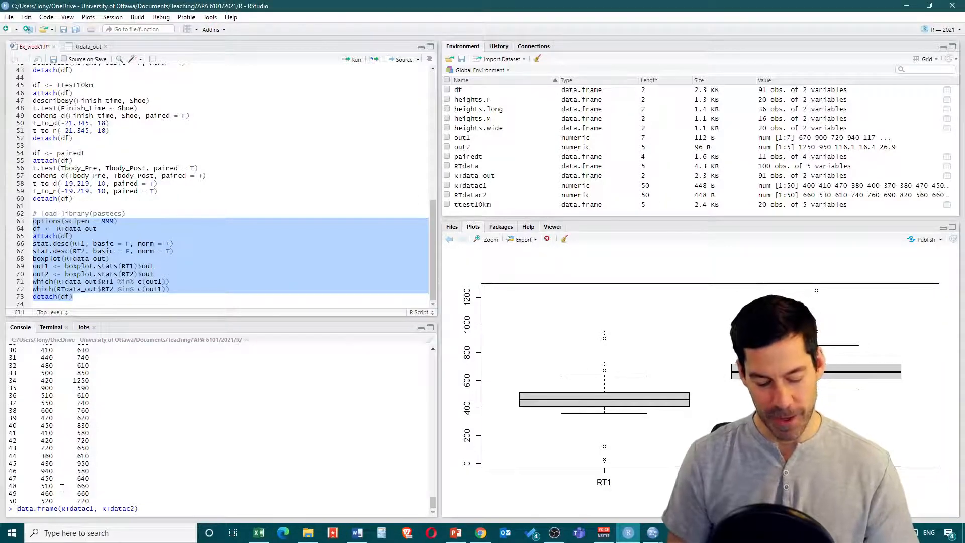
text(RTdata)
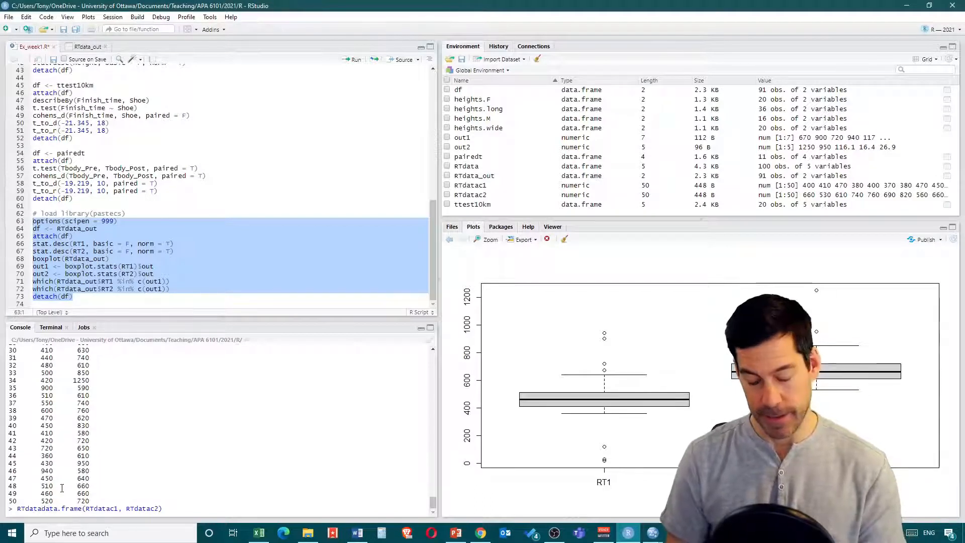
text(_out2)
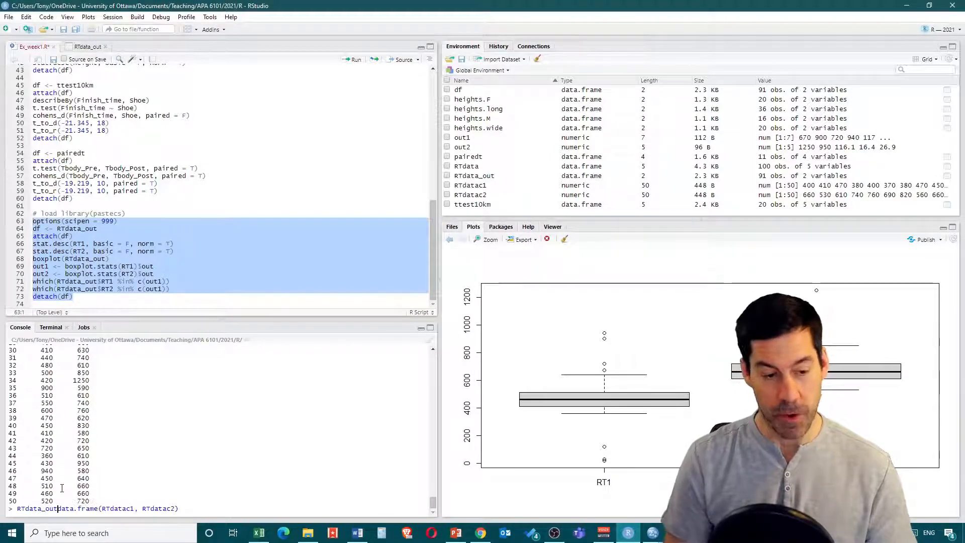
text( <-)
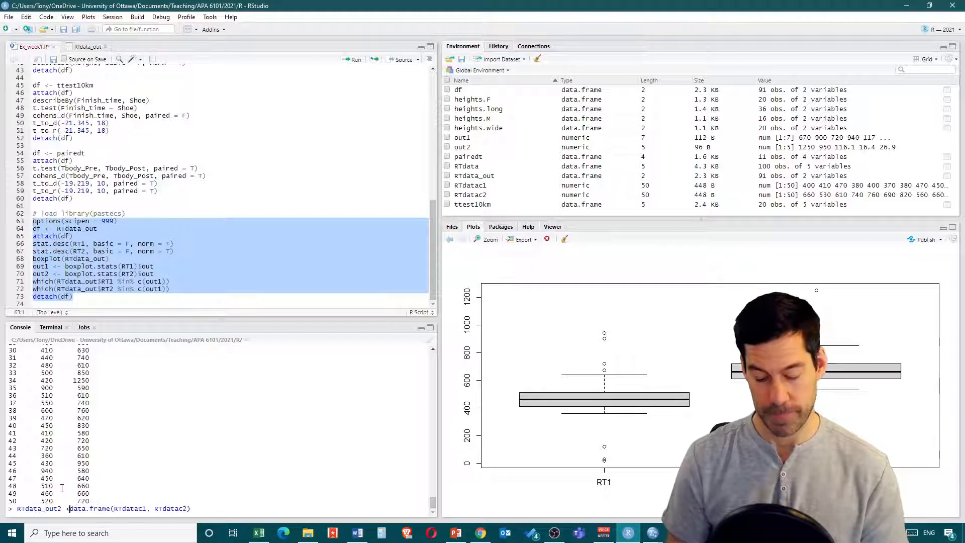
key(Return)
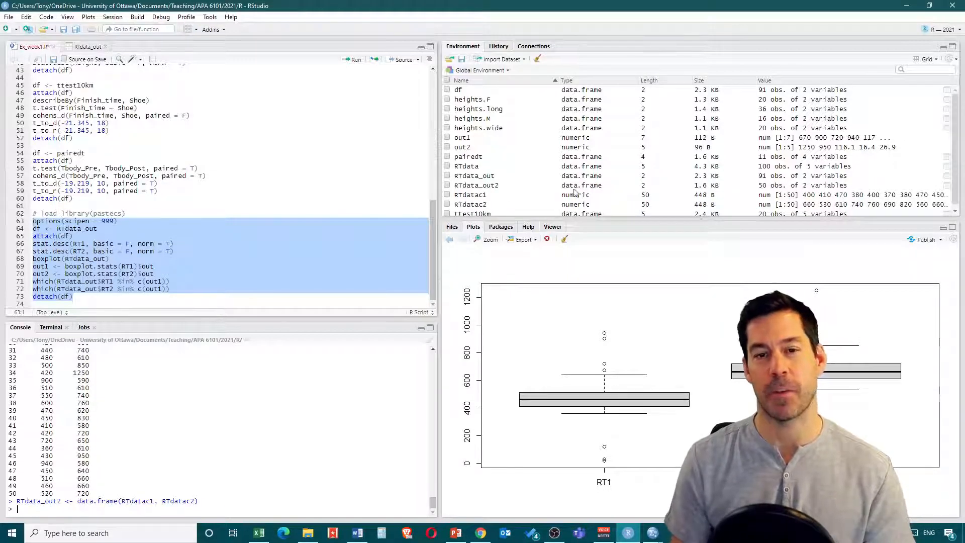
Step: Open the RTdata_out2 data frame in the data viewer and review its RTdatac1 and RTdatac2 rows
click(947, 185)
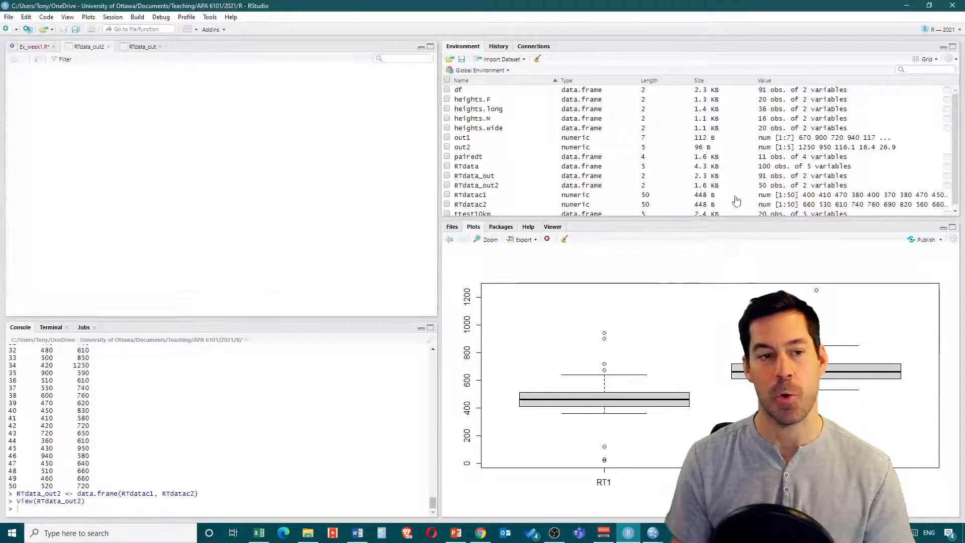
scroll(62, 113, down, 10)
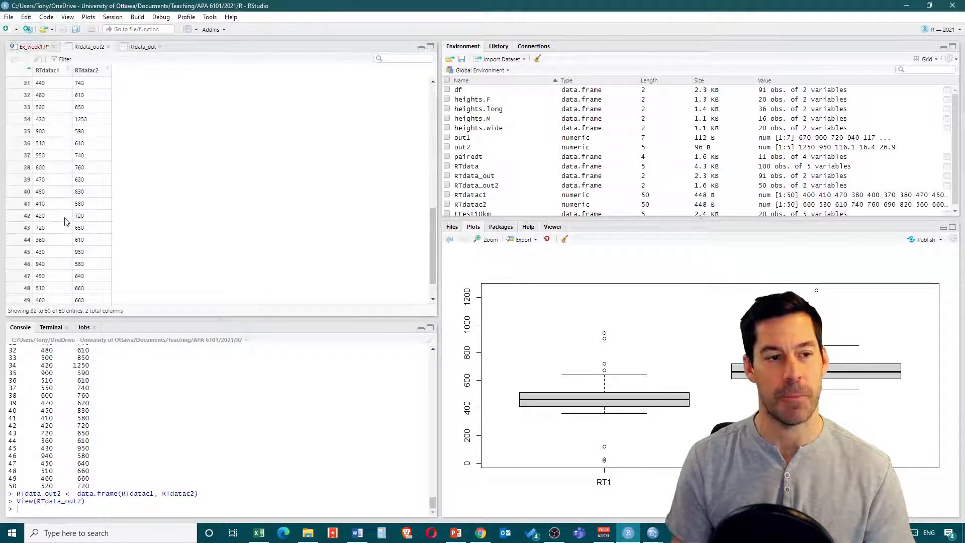
scroll(68, 224, up, 10)
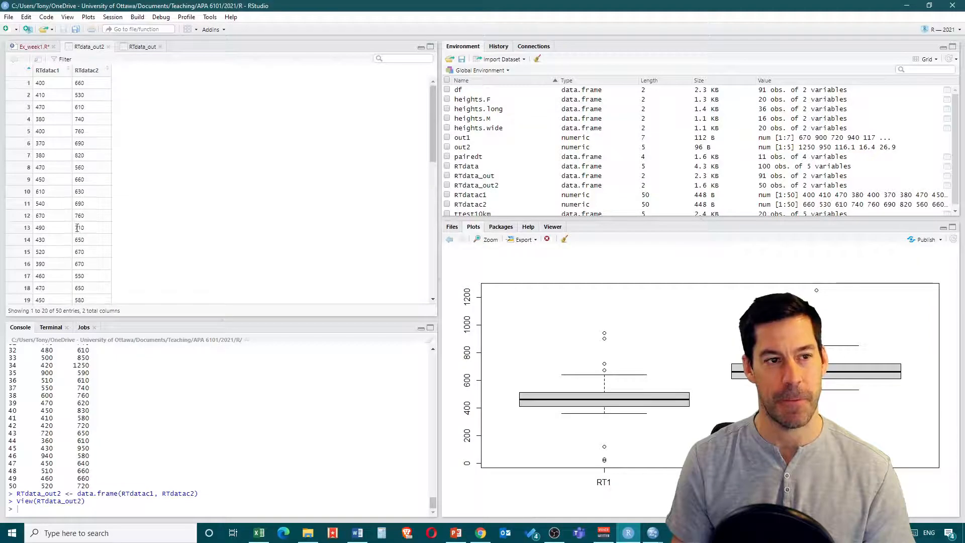
key(alt+Tab)
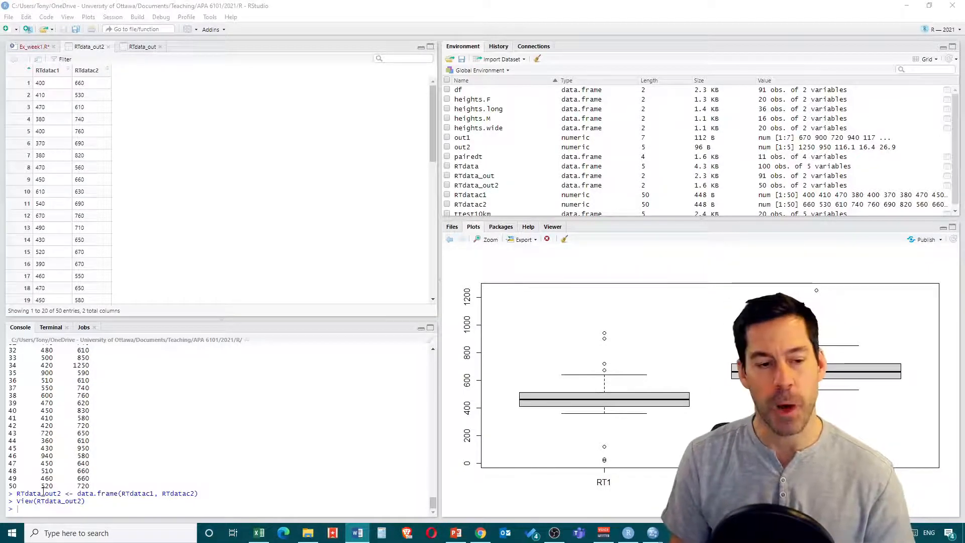
Step: Install the DescTools package with its dependencies from the CRAN repository and load it into the session
click(500, 226)
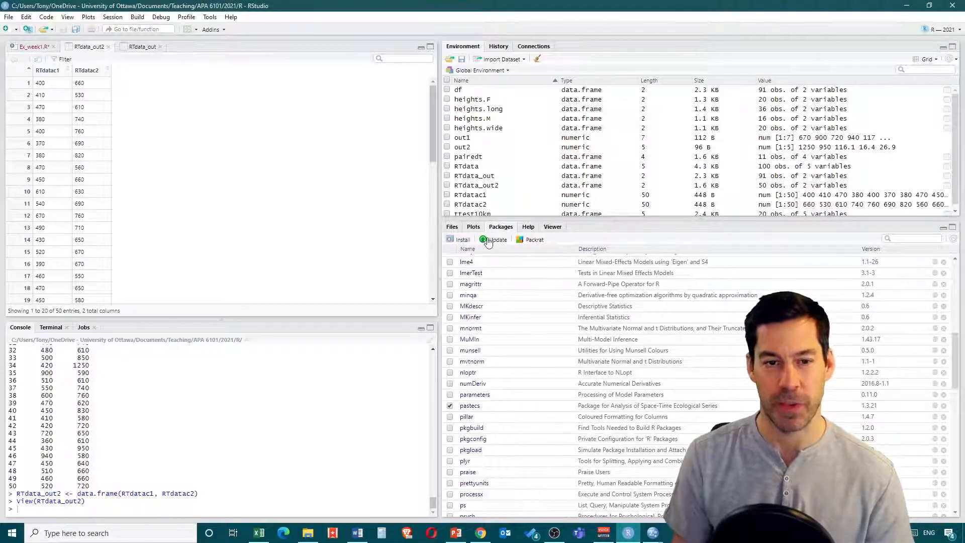
click(460, 240)
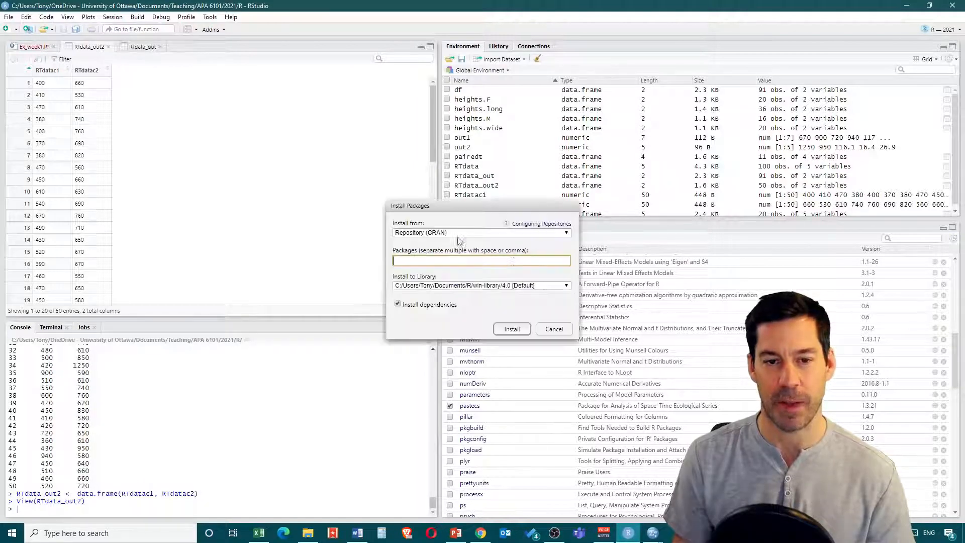
text(desc)
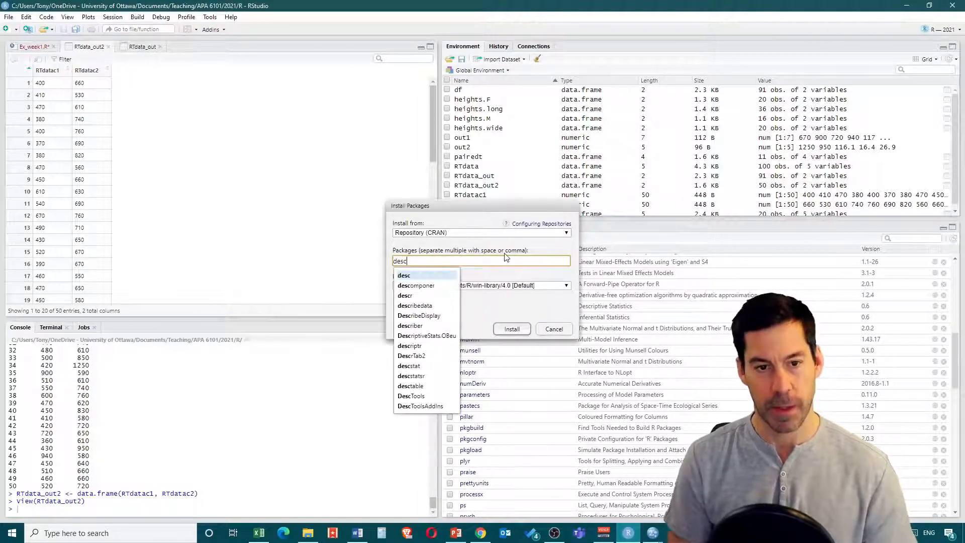
text(to)
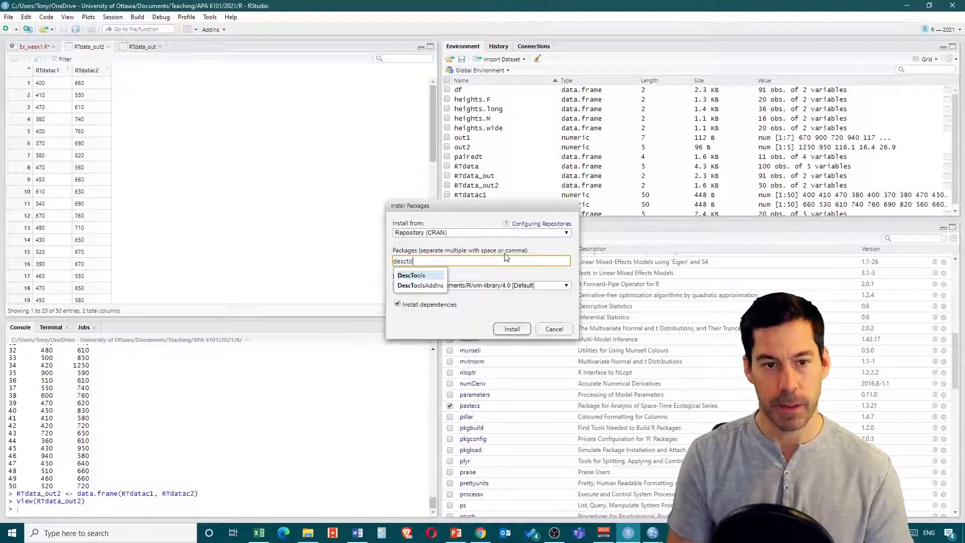
click(424, 276)
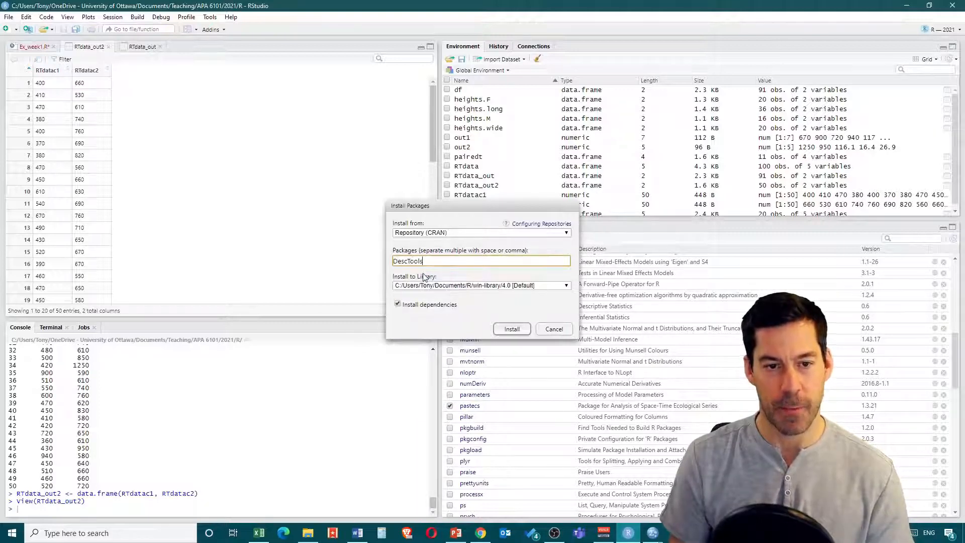
click(512, 329)
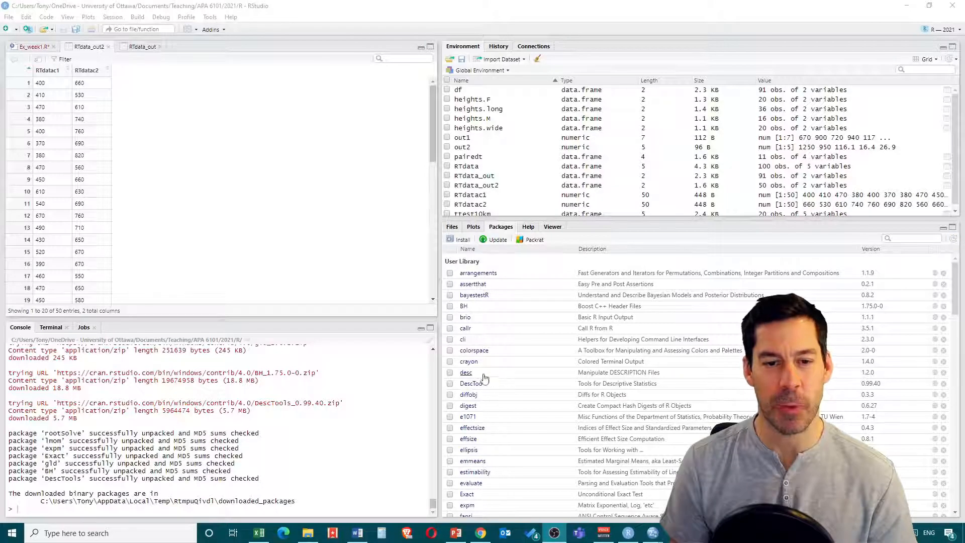
scroll(470, 347, down, 3)
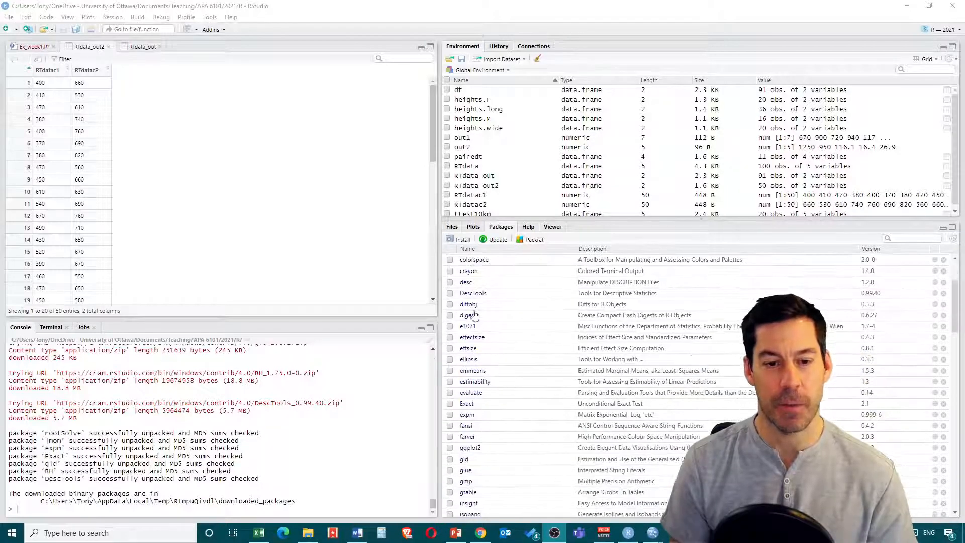
click(450, 293)
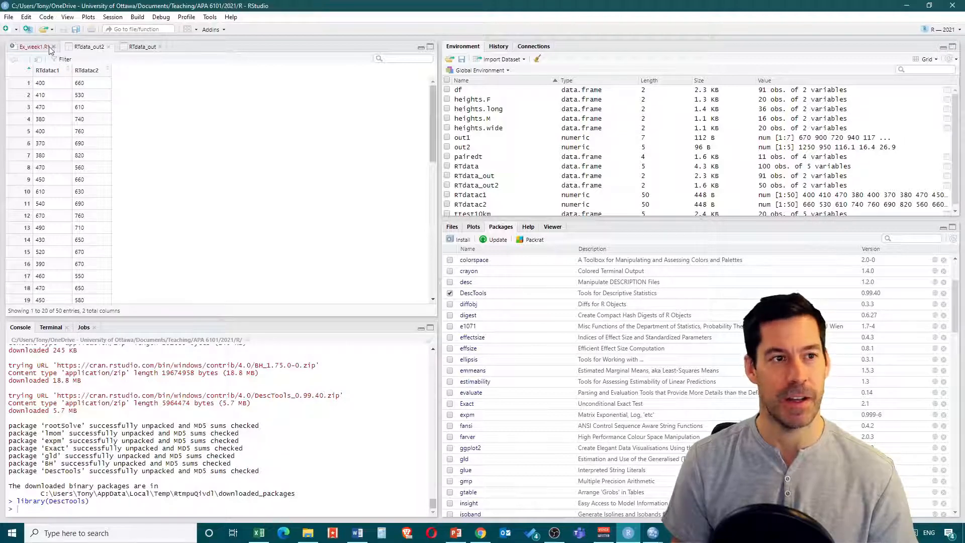
Step: Copy the heights.long block, from its df assignment through detach(df), to the end of the Ex_week1.R script
click(32, 47)
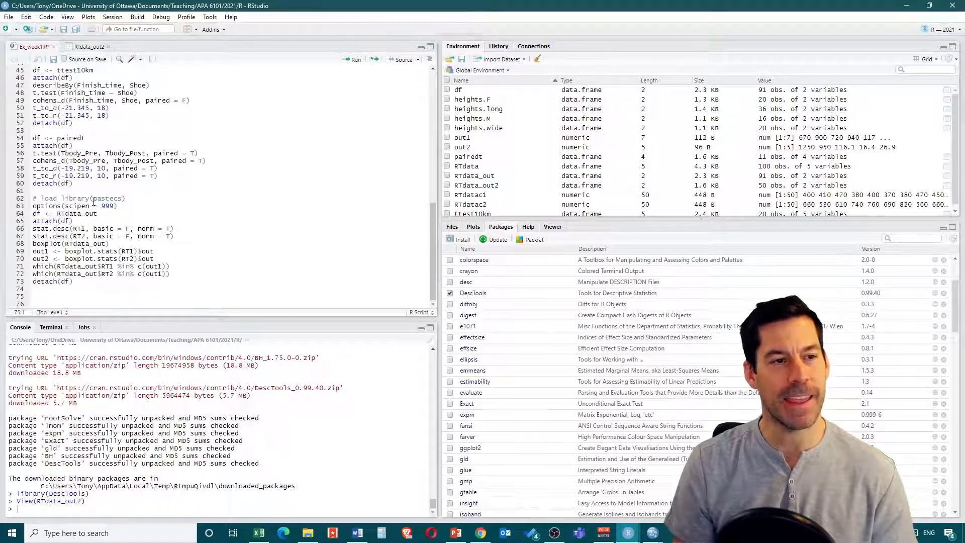
scroll(94, 202, up, 5)
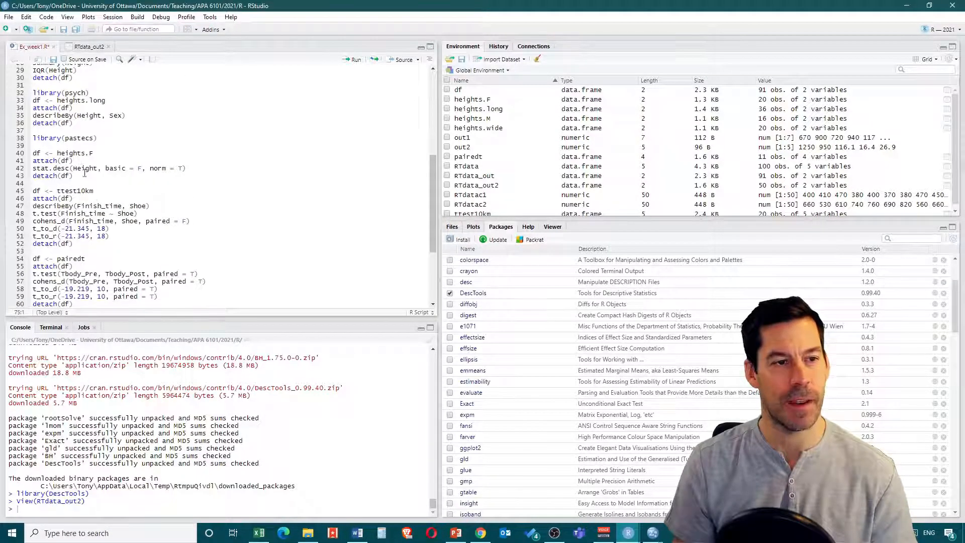
scroll(83, 169, up, 2)
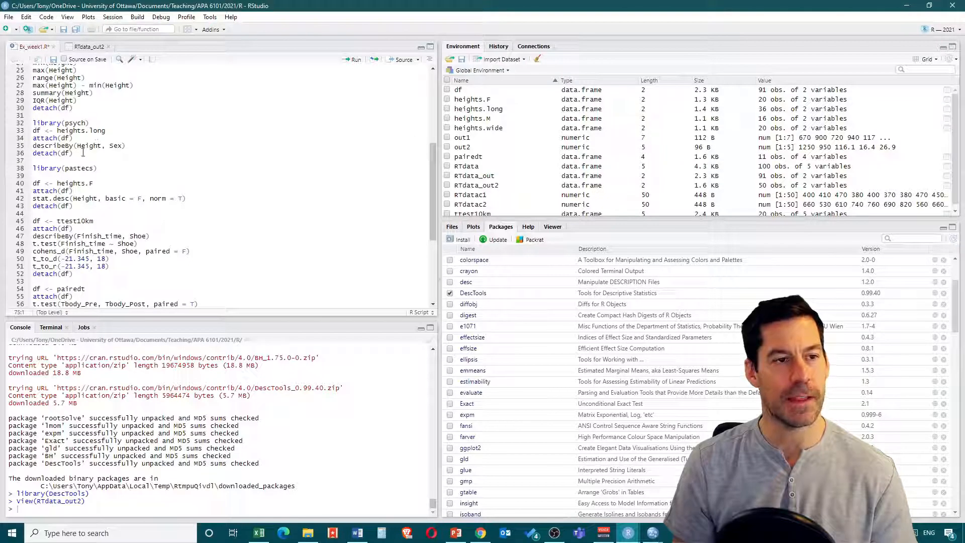
drag(80, 156, 32, 130)
key(ctrl+c)
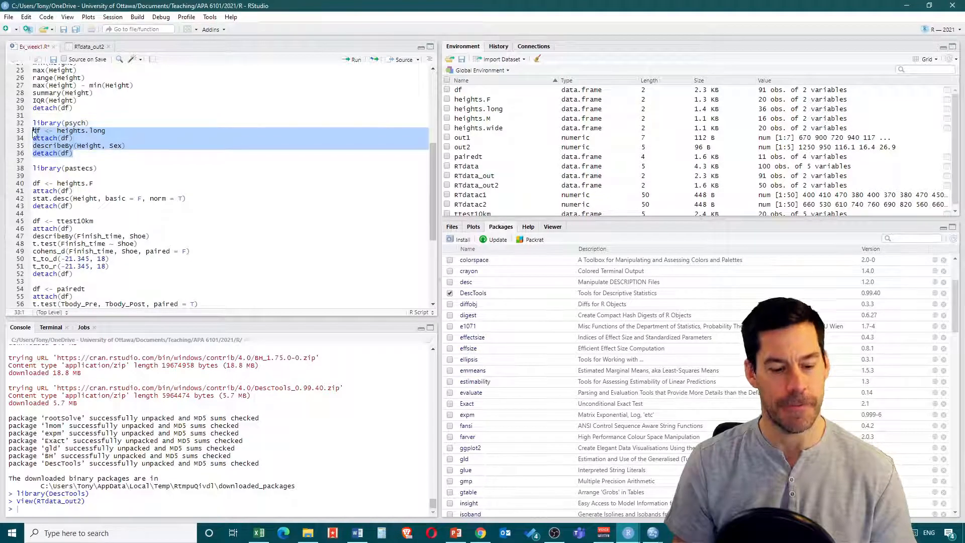
scroll(88, 189, down, 7)
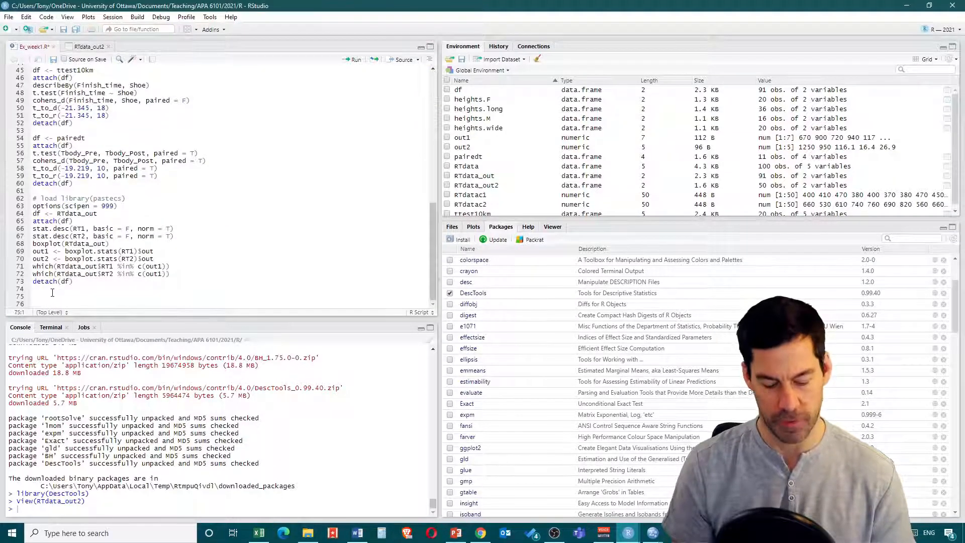
key(ctrl+v)
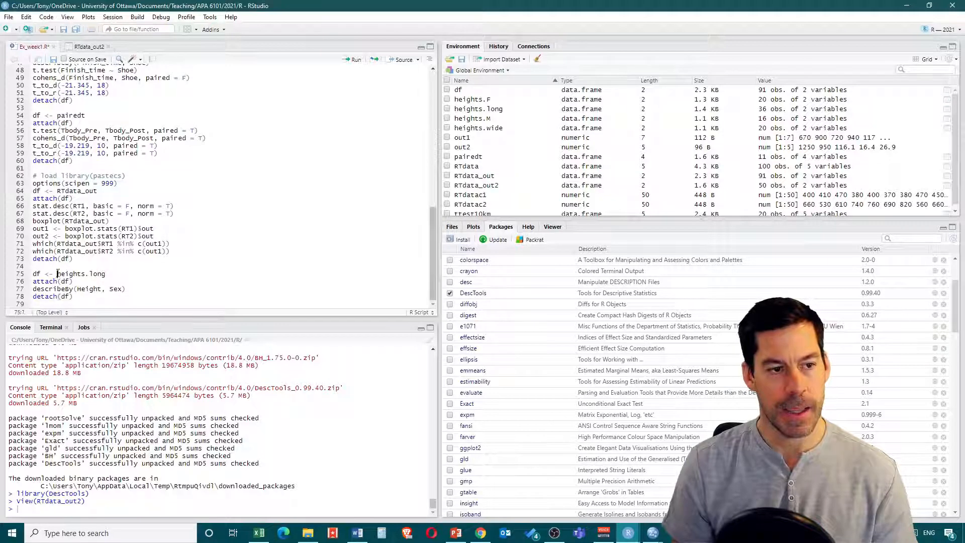
Step: Replace heights.long with RTdata_out2 in the pasted block's df assignment
drag(57, 274, 111, 278)
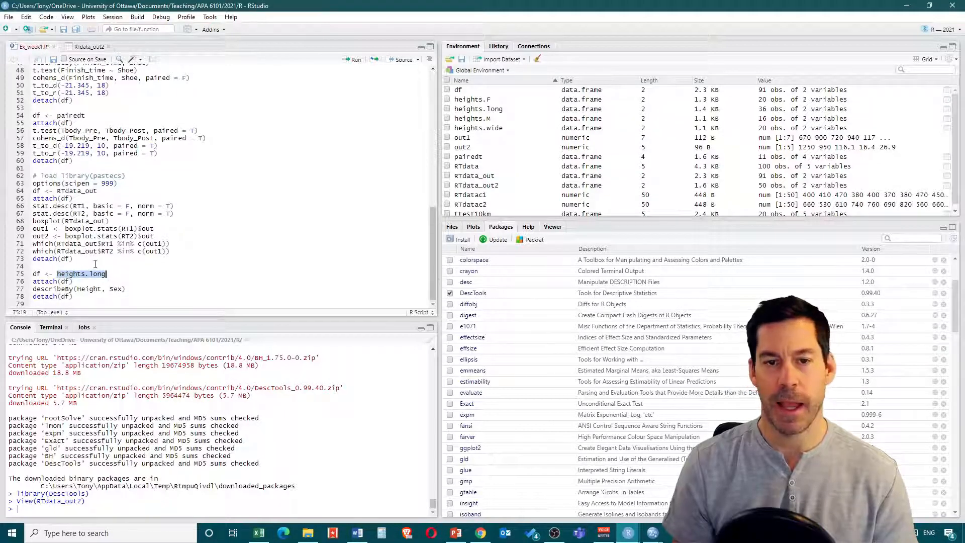
scroll(478, 168, down, 1)
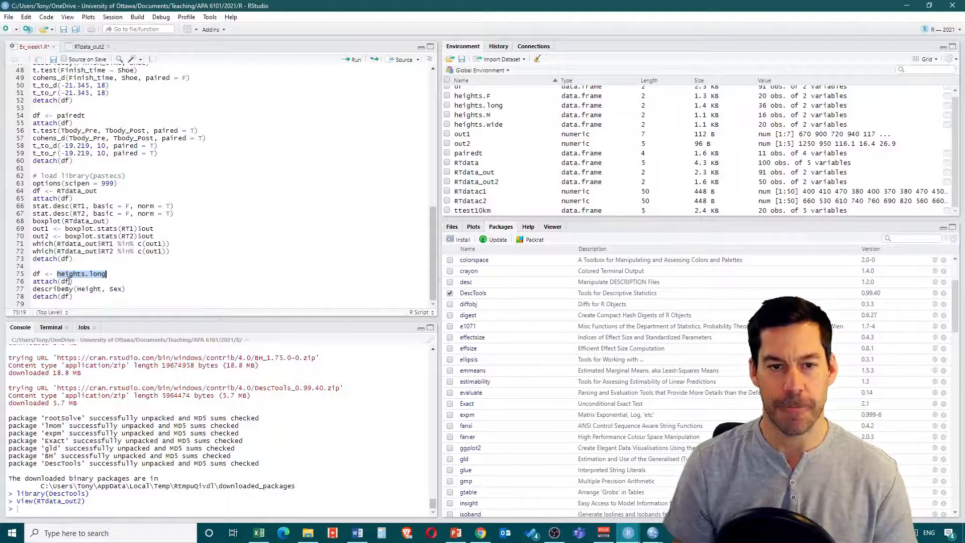
text(RT)
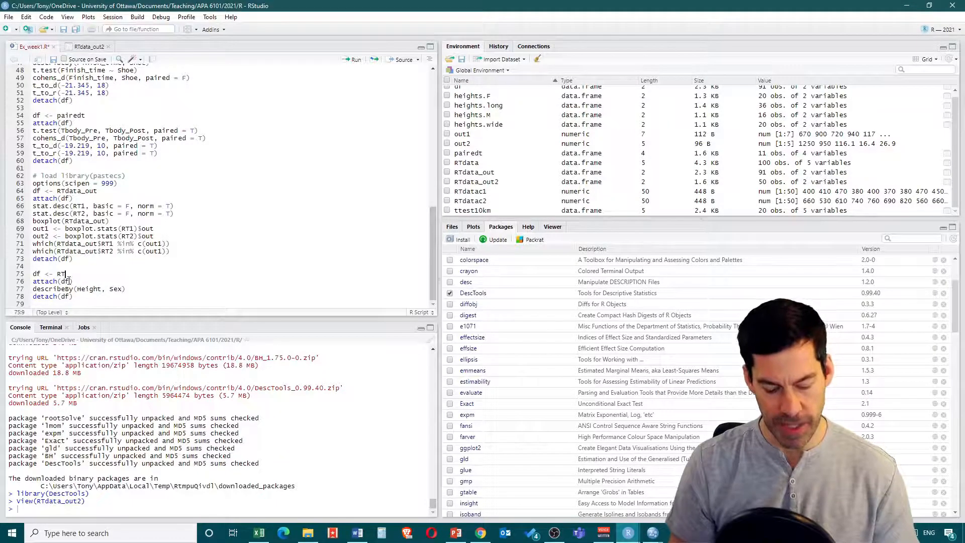
text(data)
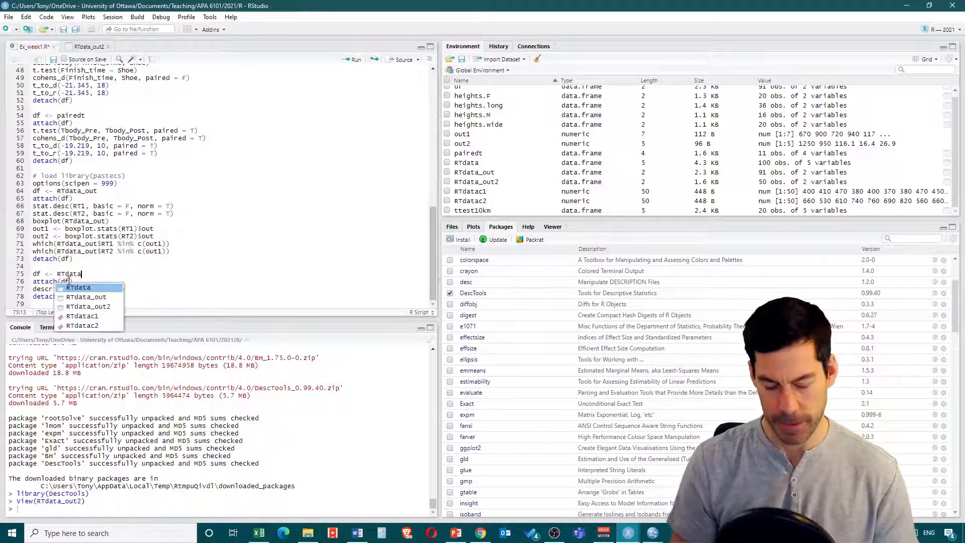
click(103, 307)
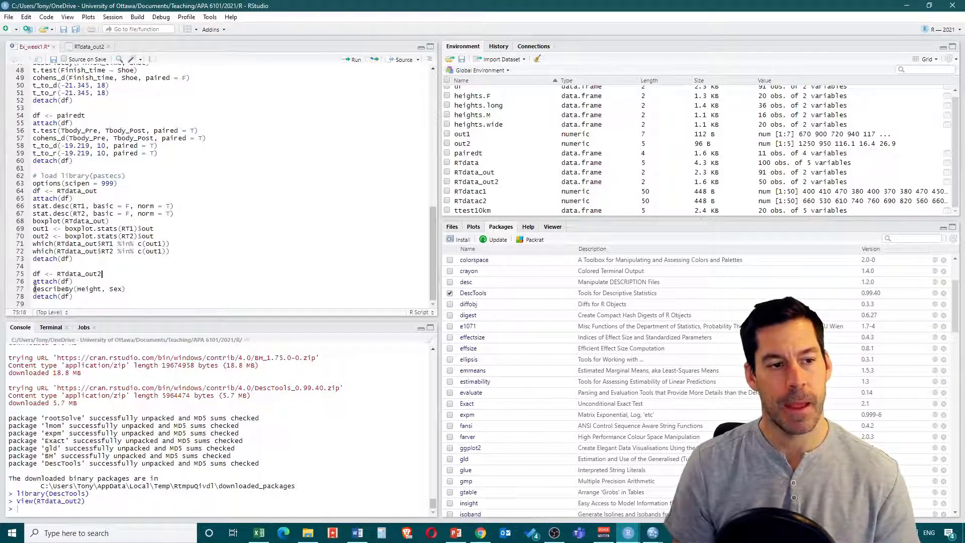
Step: Replace the pasted describeBy line with RTTrim <- data.frame(Trim()), leaving the Trim arguments empty
drag(34, 289, 143, 291)
key(Delete)
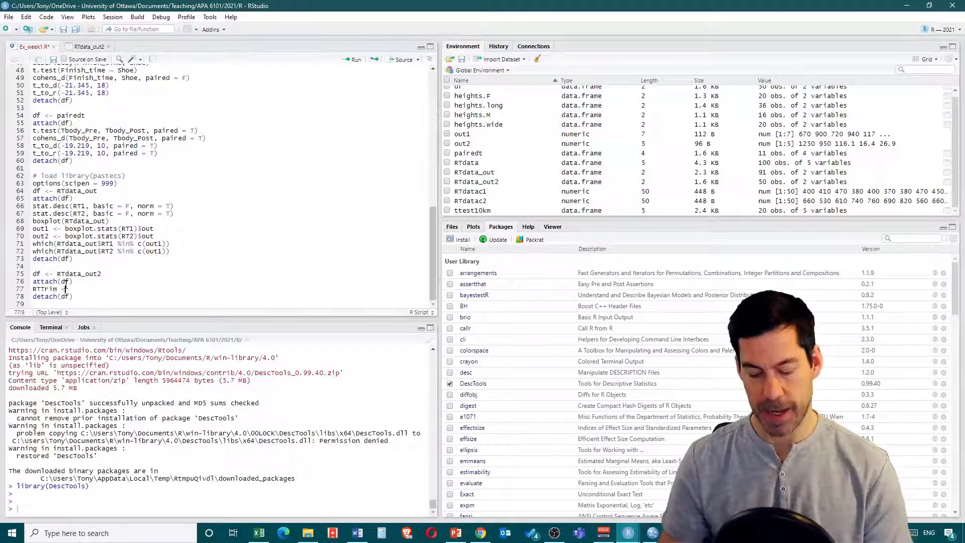
text(- )
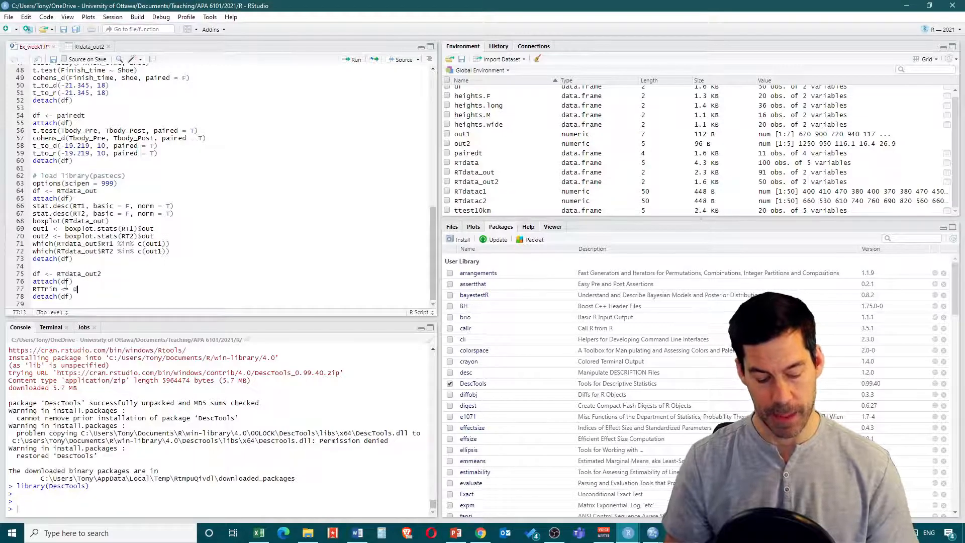
text(data.fr)
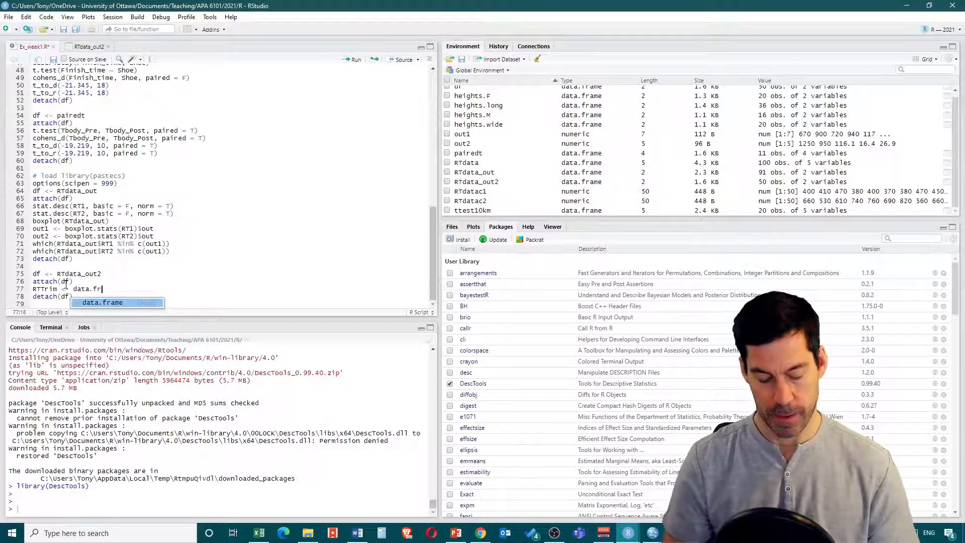
text(ame()
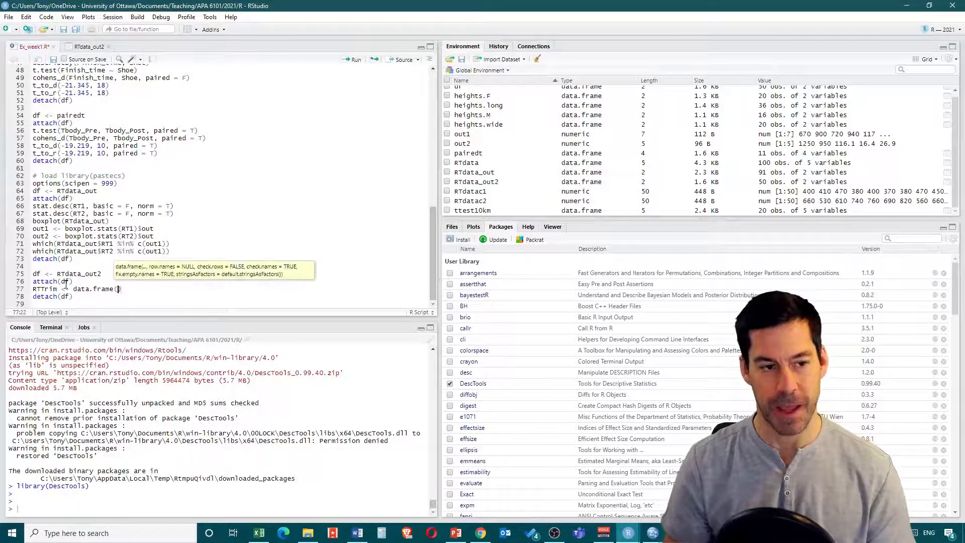
text(Trim)
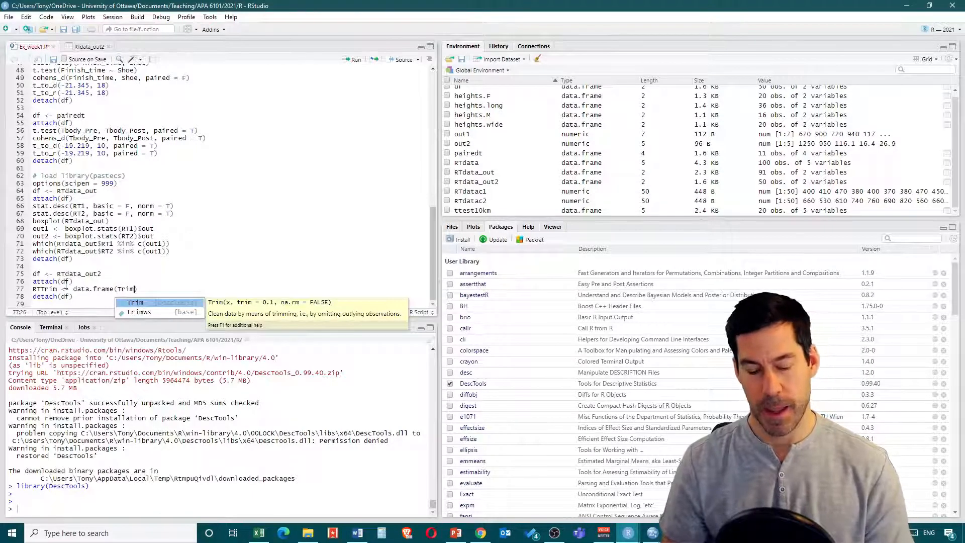
text(()
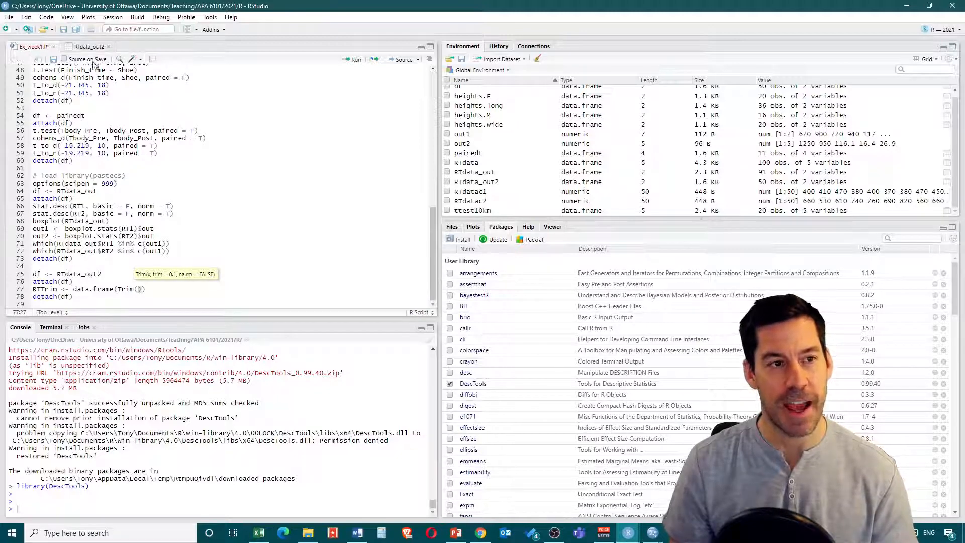
Step: Check the column names in RTdata_out2, and fill in the Trim arguments with RTdatac1 and 0.1
click(96, 47)
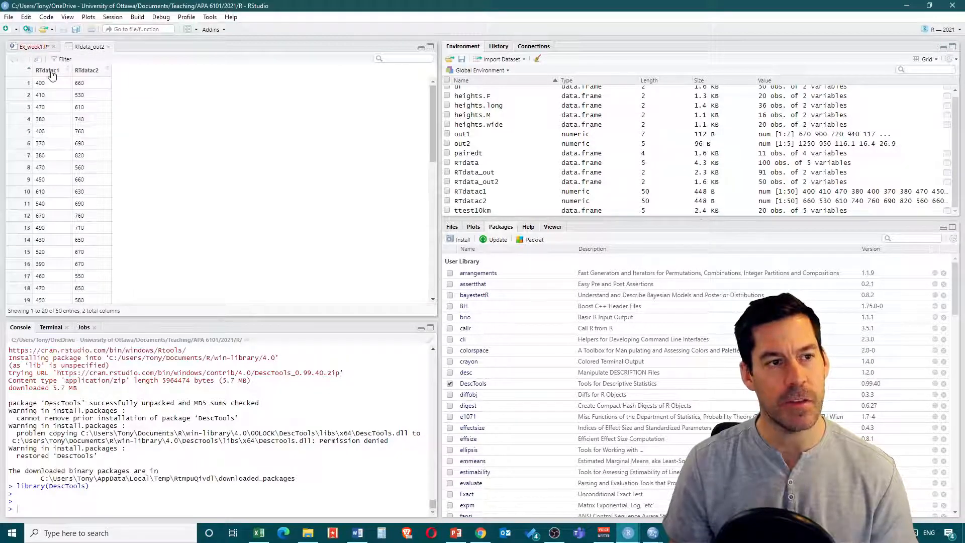
click(38, 47)
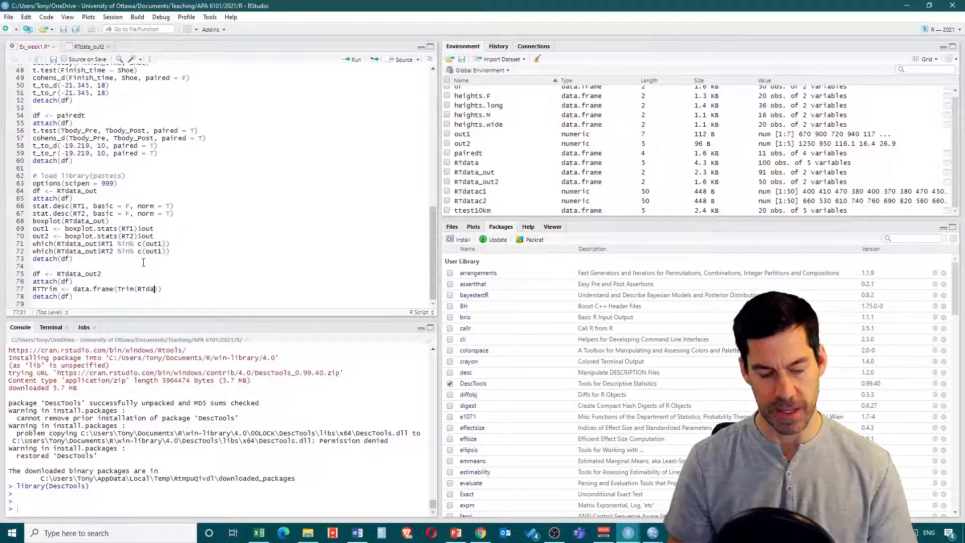
text(ta)
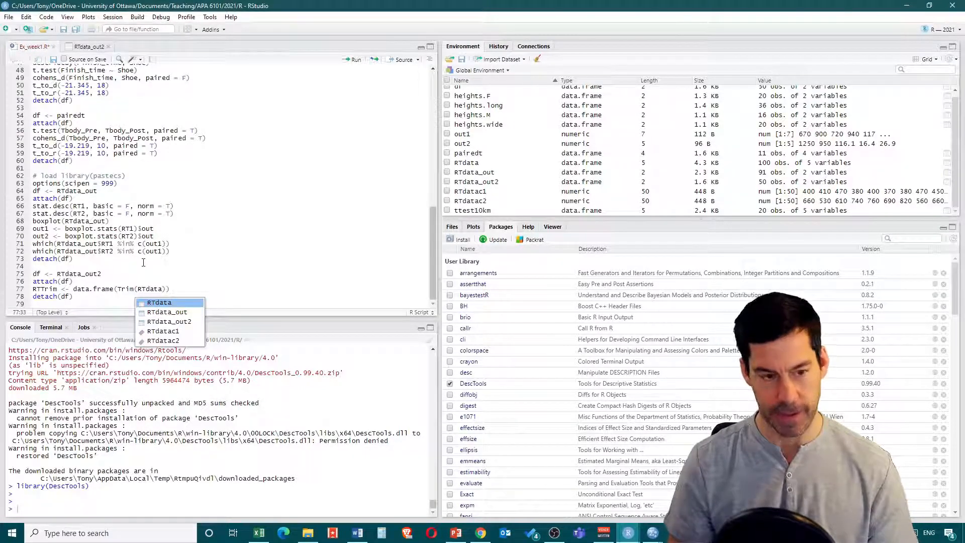
double_click(176, 331)
text(, )
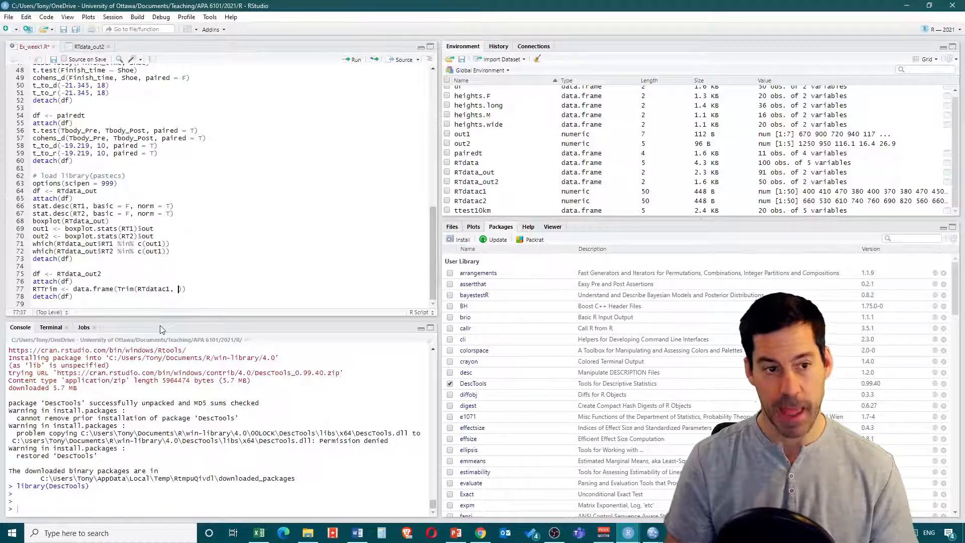
text(0.1)
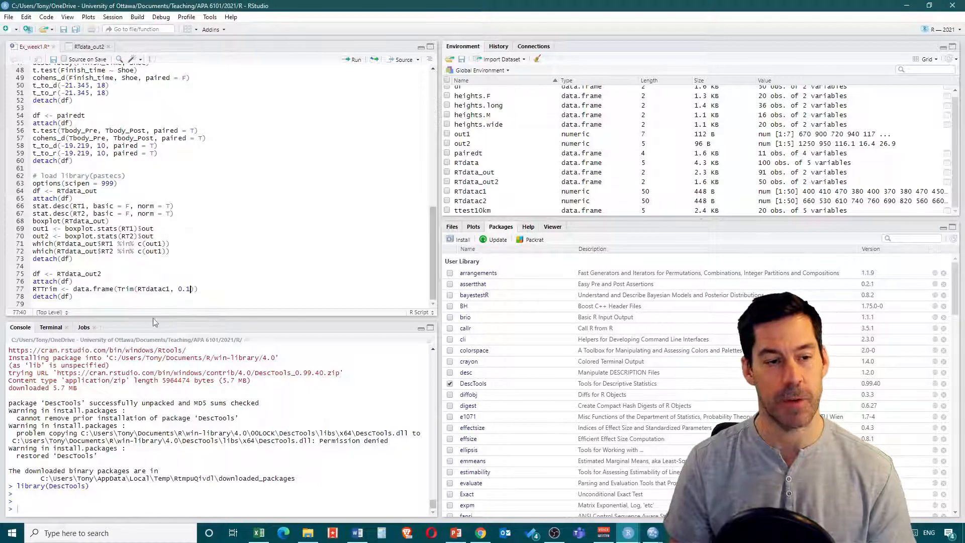
Step: Run the RTdata_out2 block from the df assignment through detach(df), and review the RTTrim data frame in the viewer
drag(99, 296, 38, 273)
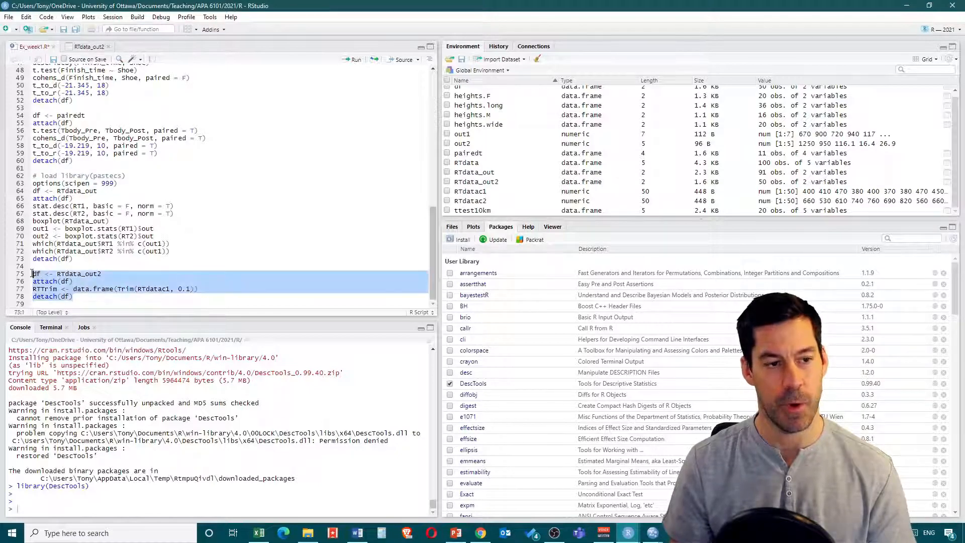
click(352, 60)
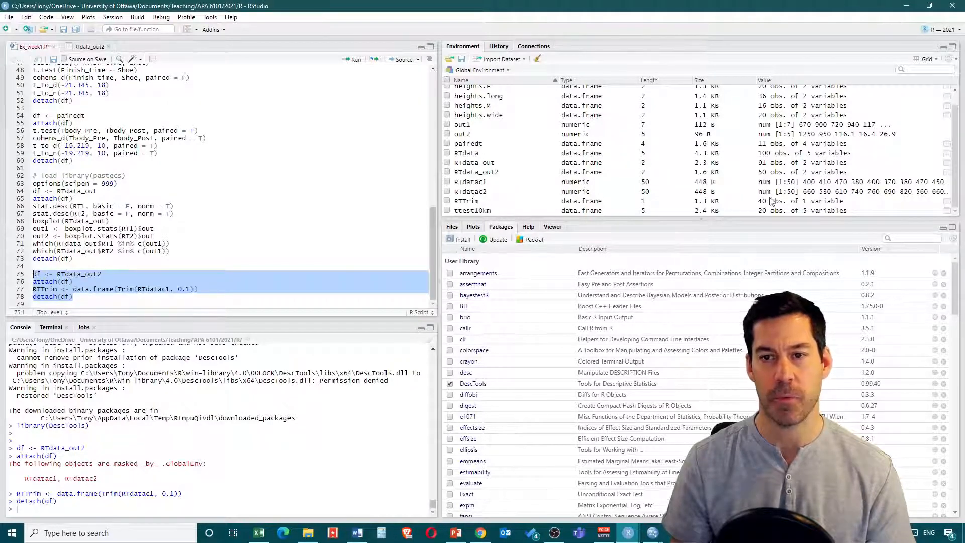
click(947, 201)
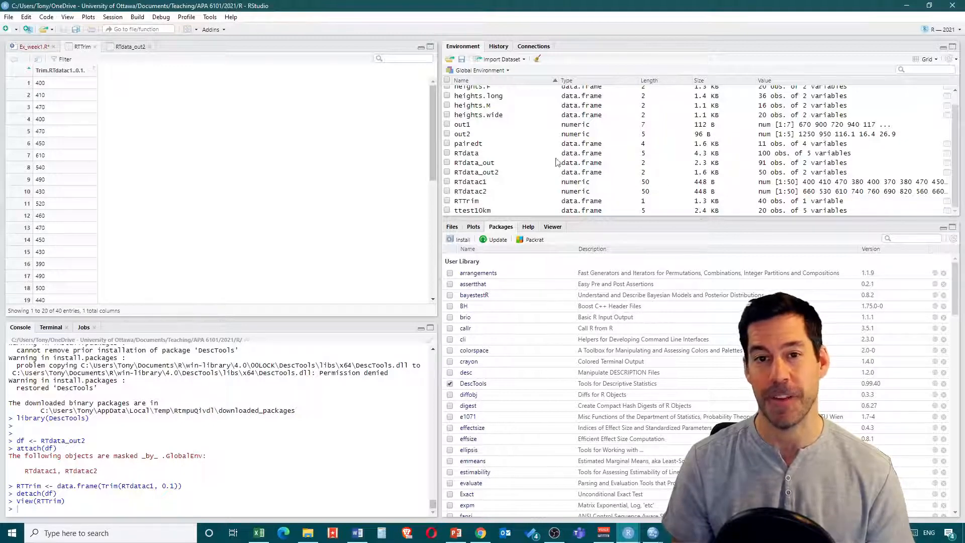
scroll(51, 151, down, 5)
scroll(57, 201, up, 5)
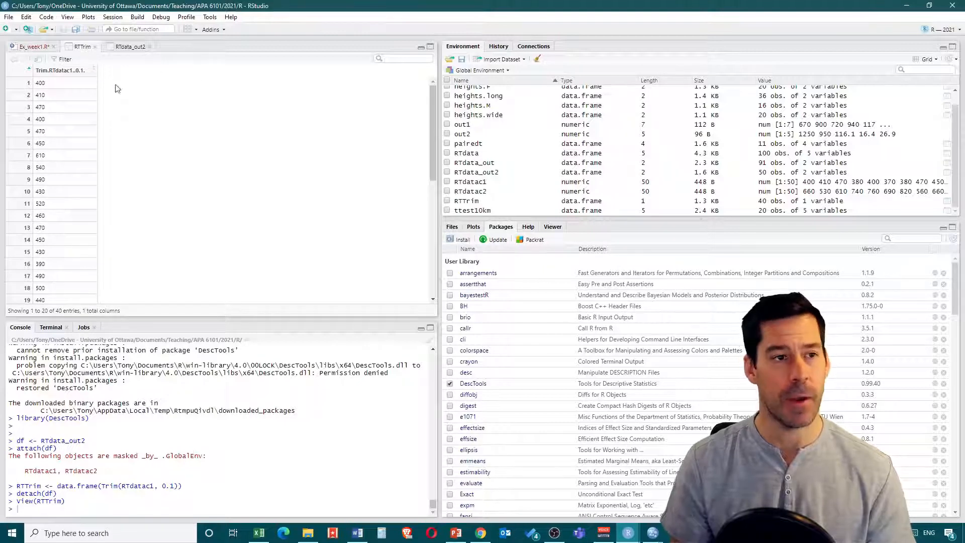
Step: Edit the trimming line in the script to read RTTrim$RT2 <- data.frame(Trim(RTdatac2, 0.1))
click(34, 46)
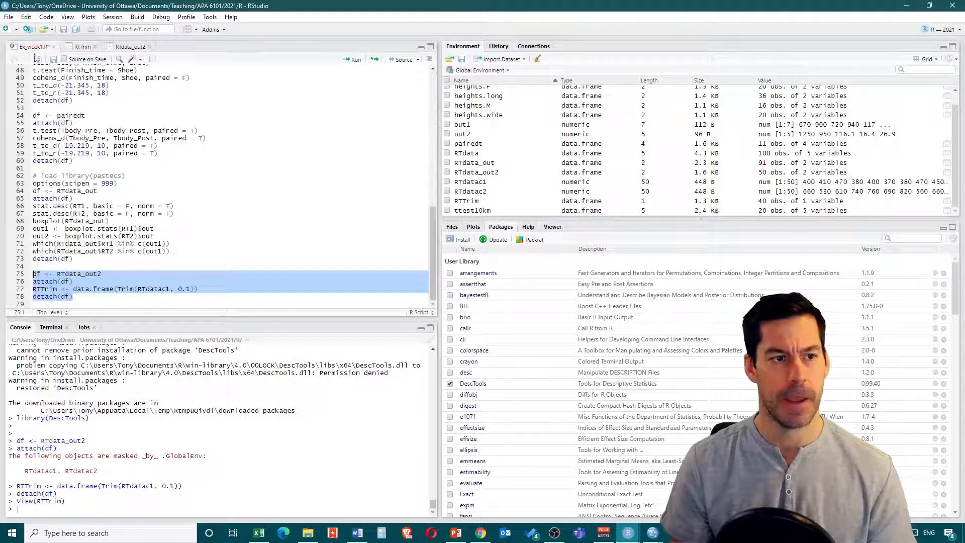
click(114, 289)
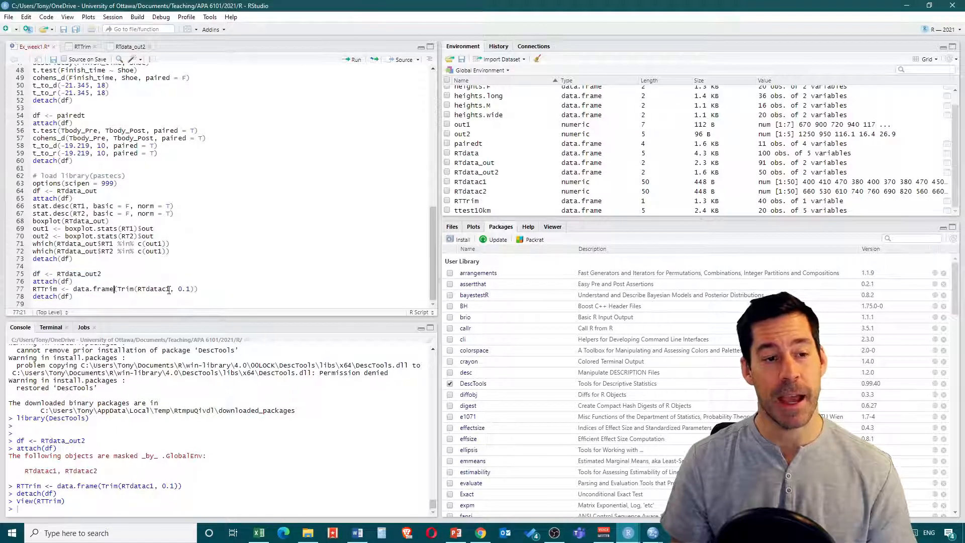
click(57, 289)
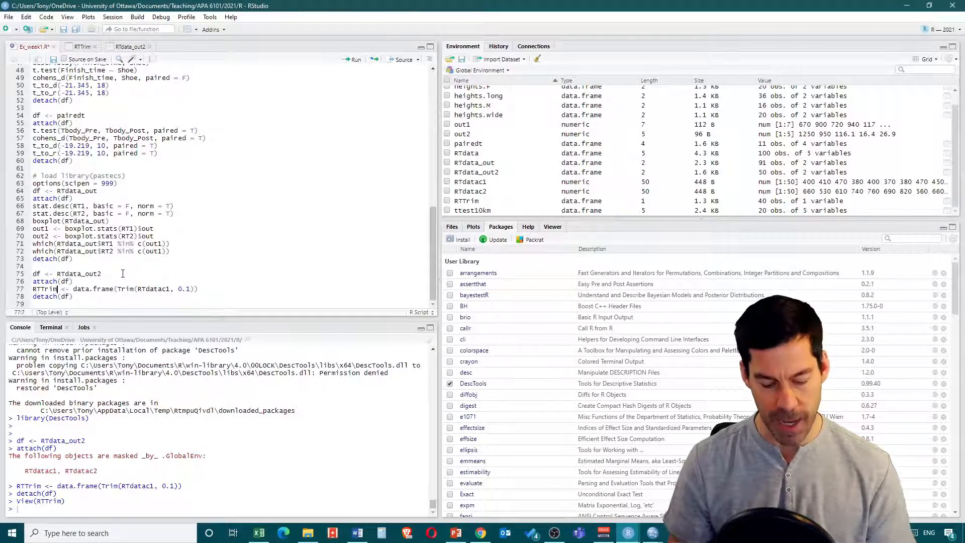
text($R)
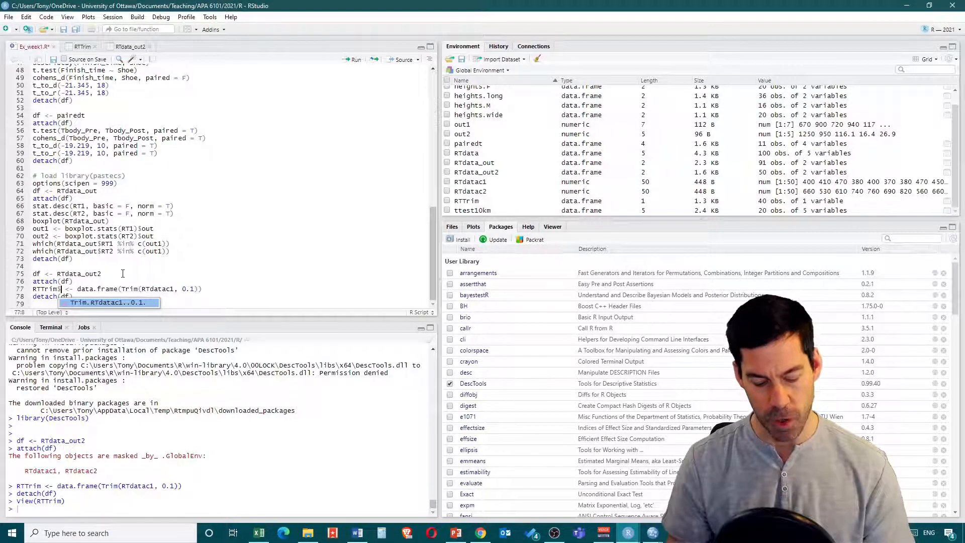
text(T2)
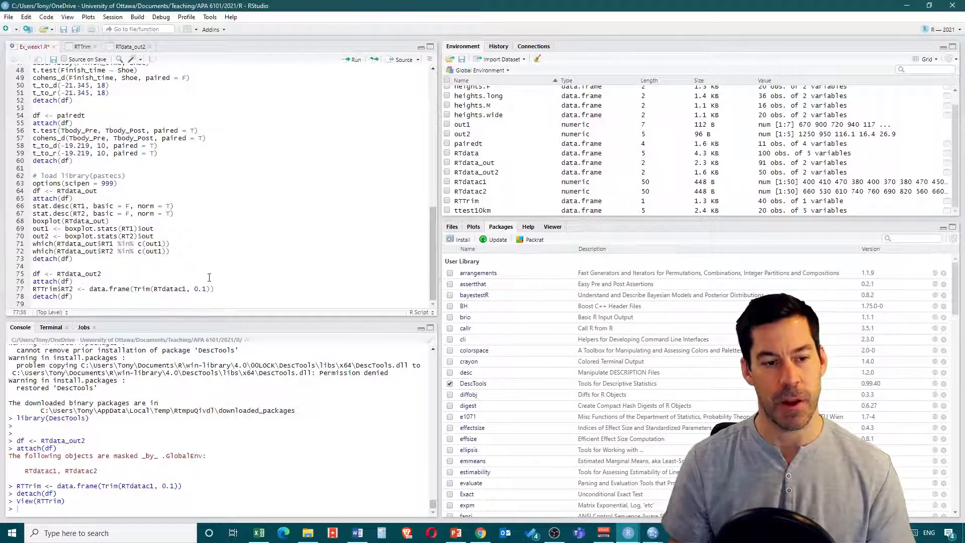
text(2)
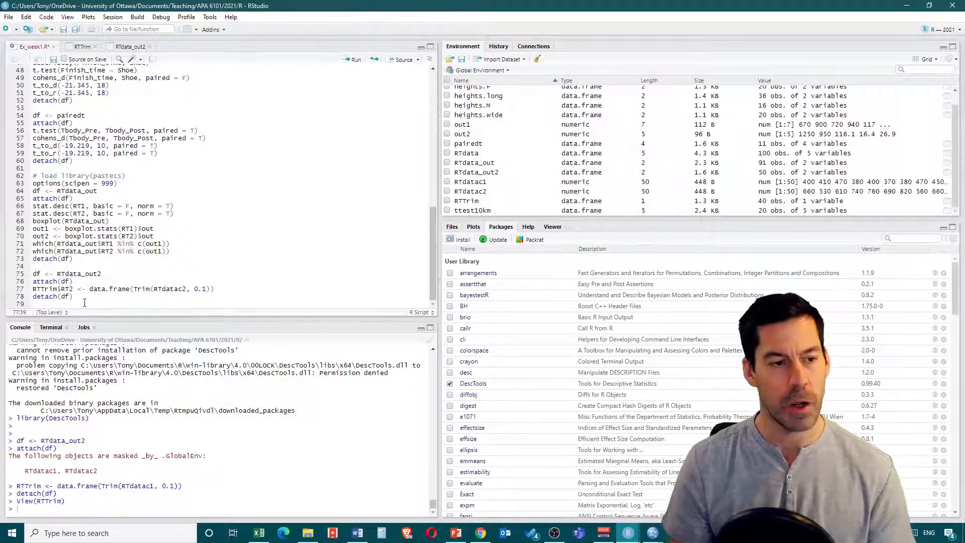
Step: Run the edited block to add the trimmed RT2 column, and review both columns of RTTrim in the viewer
drag(74, 296, 33, 274)
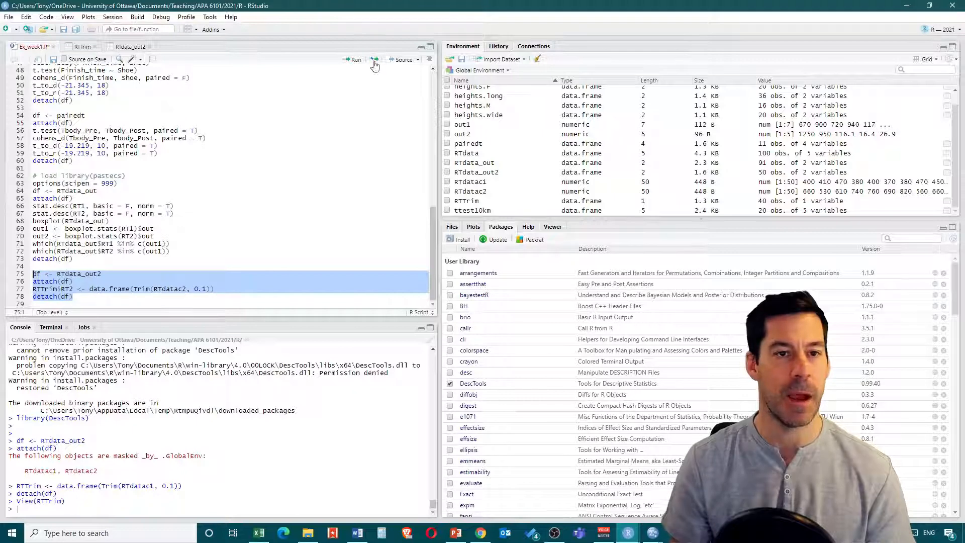
click(354, 60)
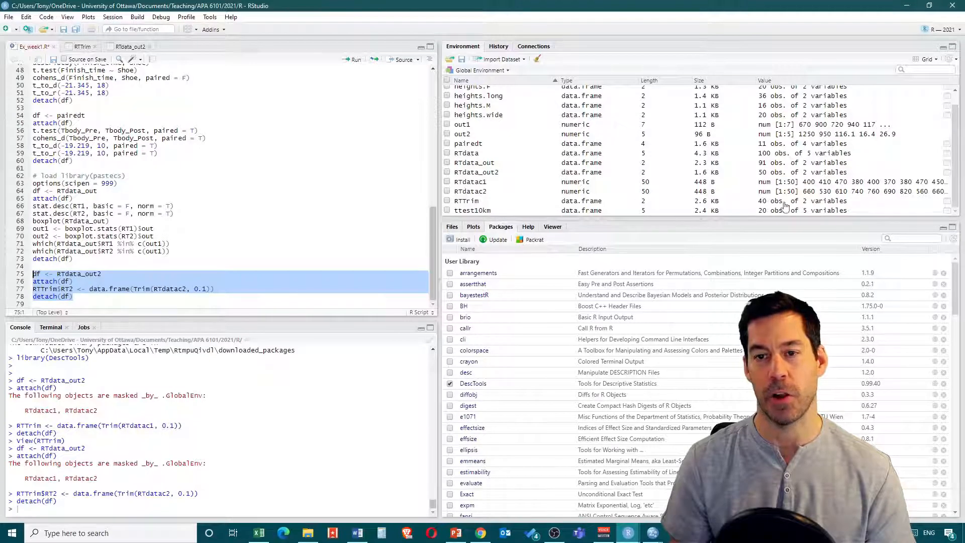
click(947, 204)
scroll(126, 211, down, 5)
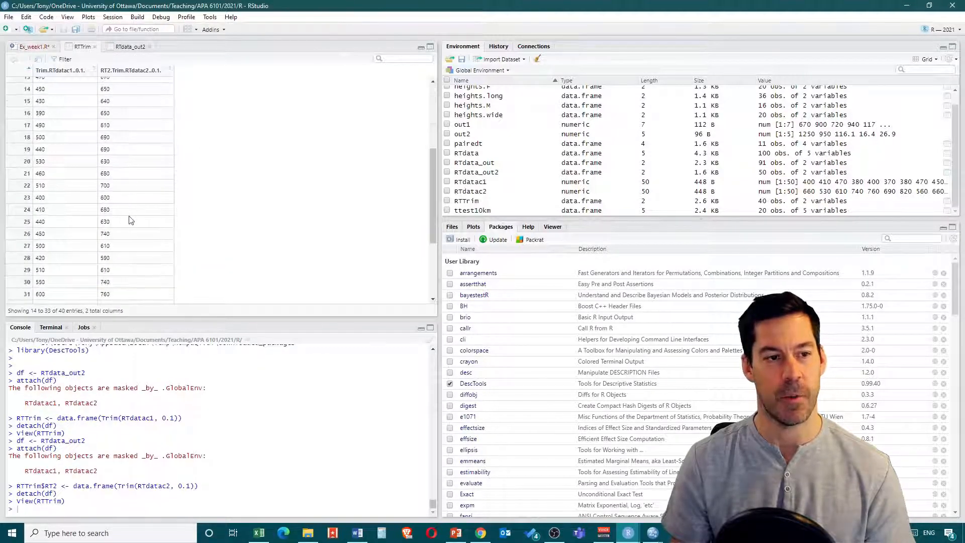
Step: Copy the RTdata_out2 trimming block, from the df assignment through detach(df), and paste it below the original in the script
scroll(143, 222, up, 5)
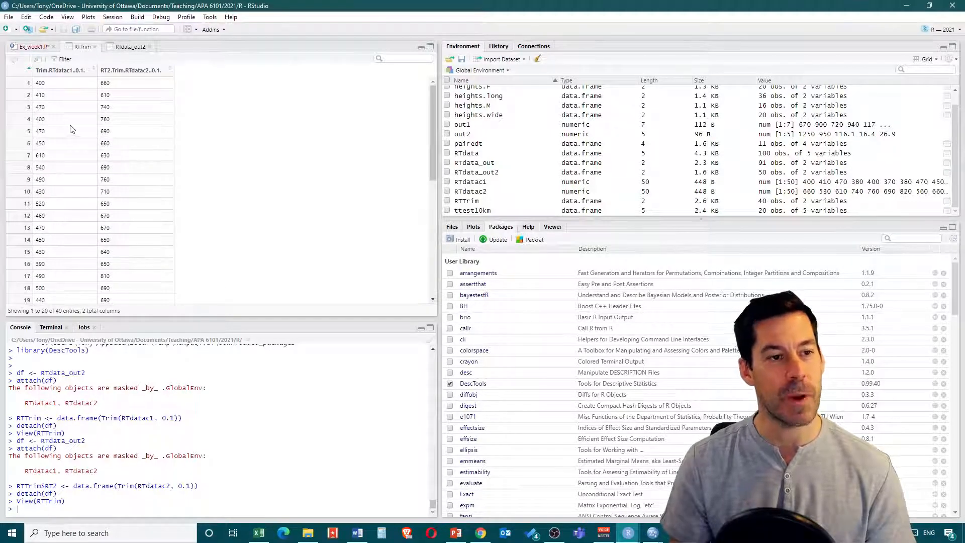
key(ctrl+shift+p)
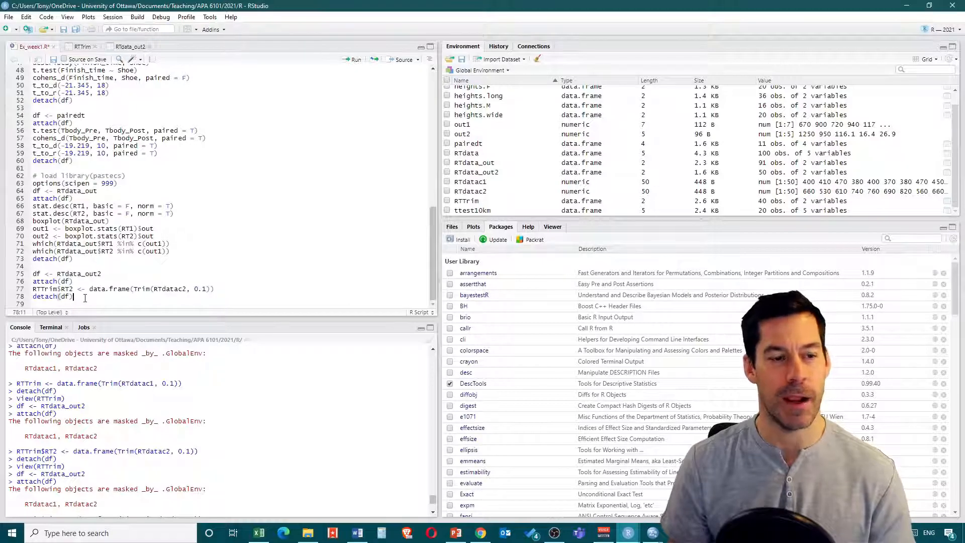
drag(79, 299, 33, 274)
key(ctrl+c)
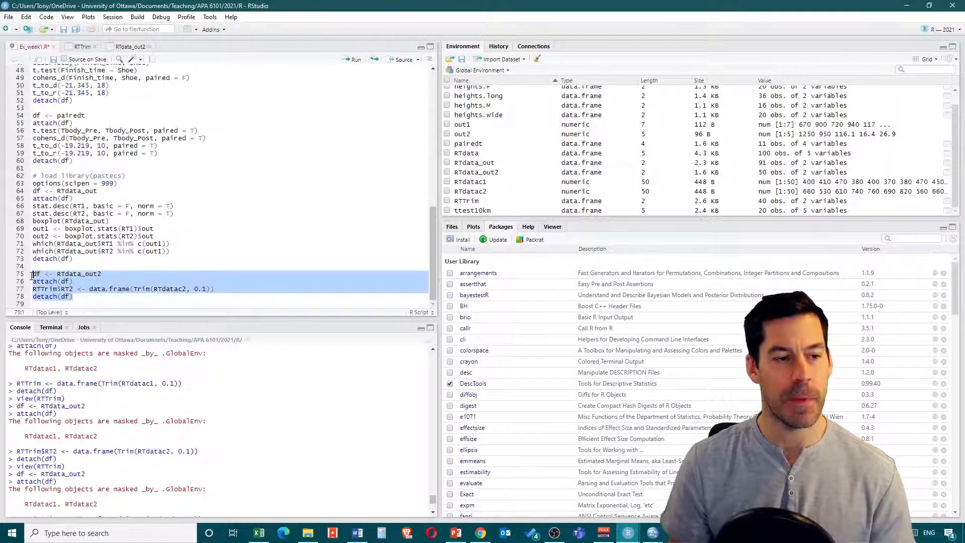
click(74, 292)
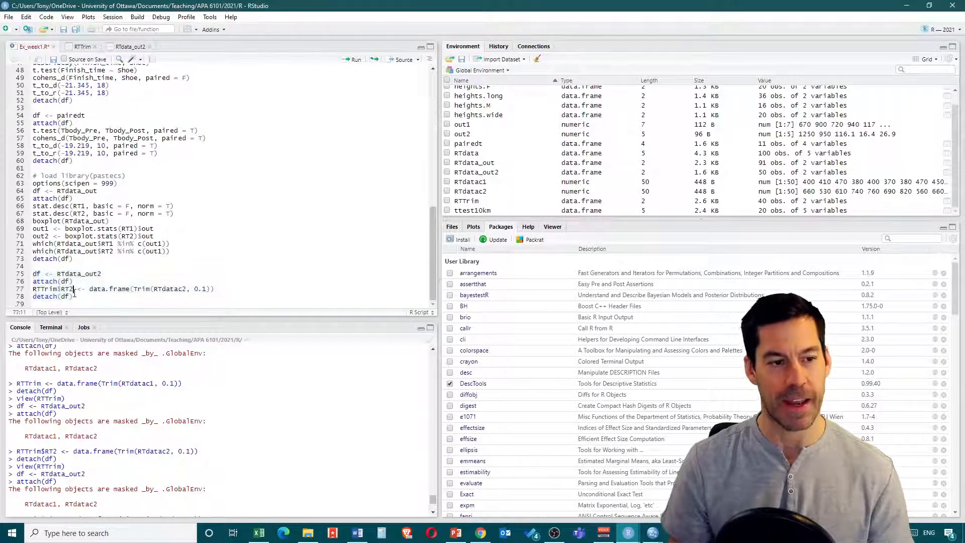
key(Return)
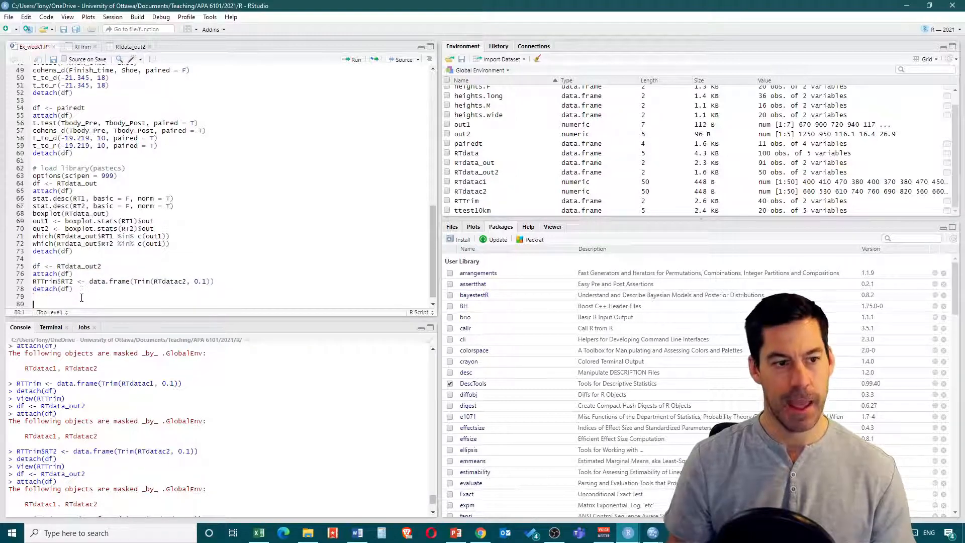
key(ctrl+v)
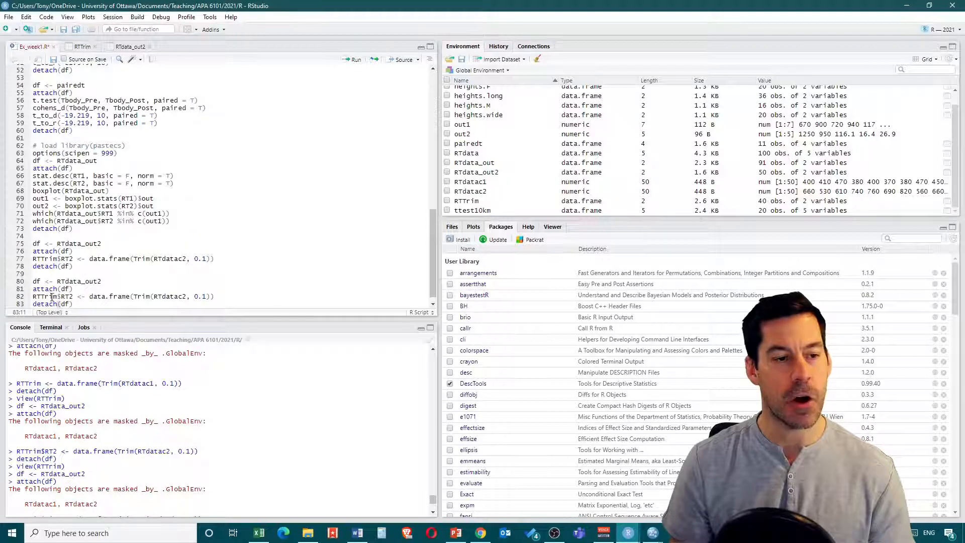
Step: Change the assignment target in the copied block from RTTrim$RT2 to RTWin
click(61, 297)
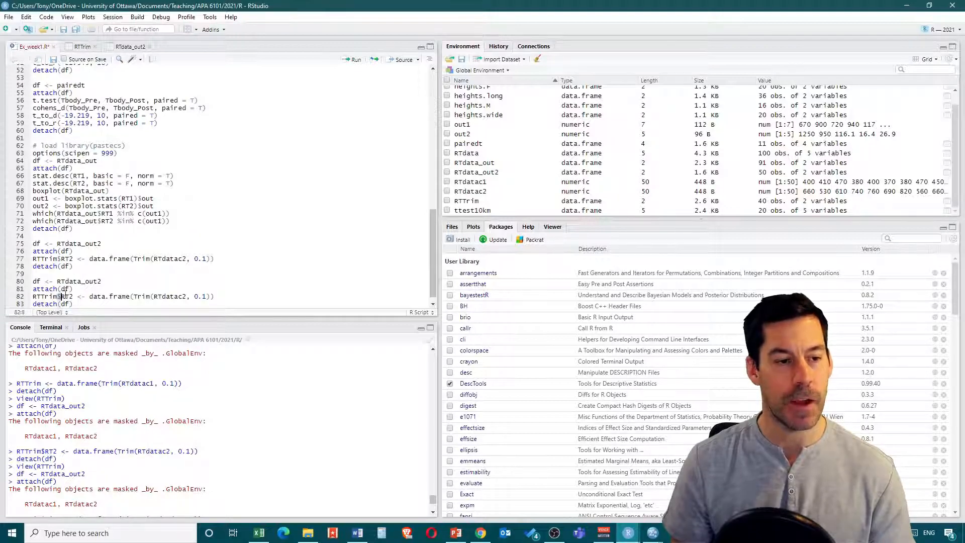
drag(65, 293, 74, 295)
key(BackSpace)
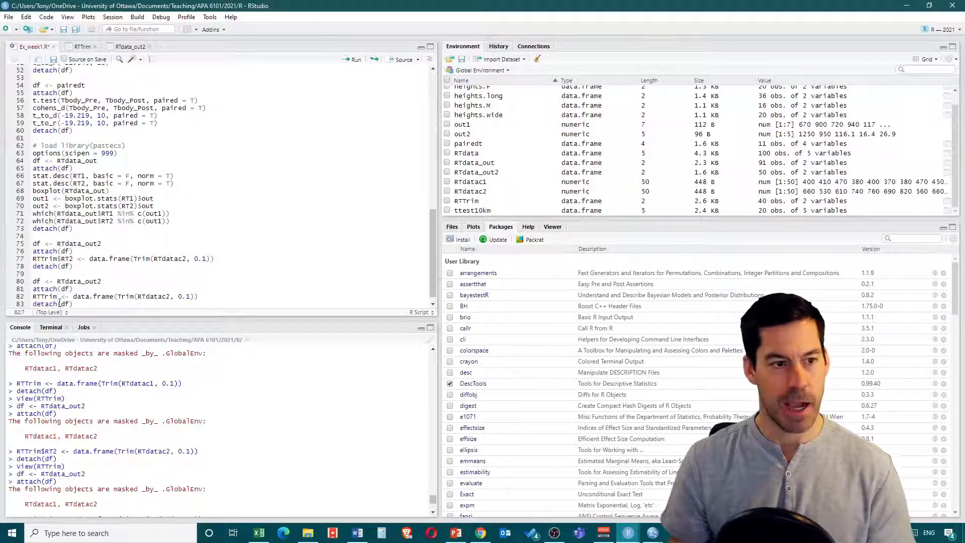
drag(43, 296, 58, 298)
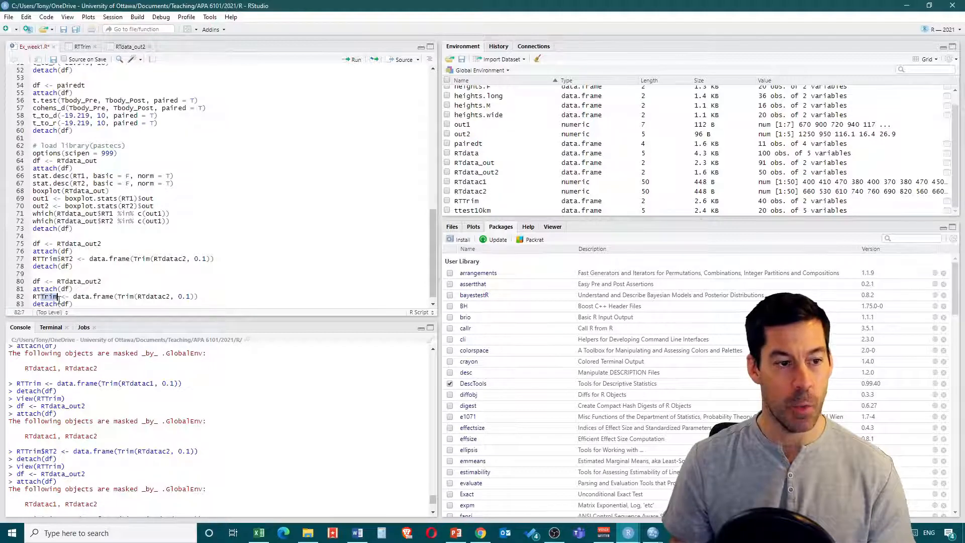
text(win)
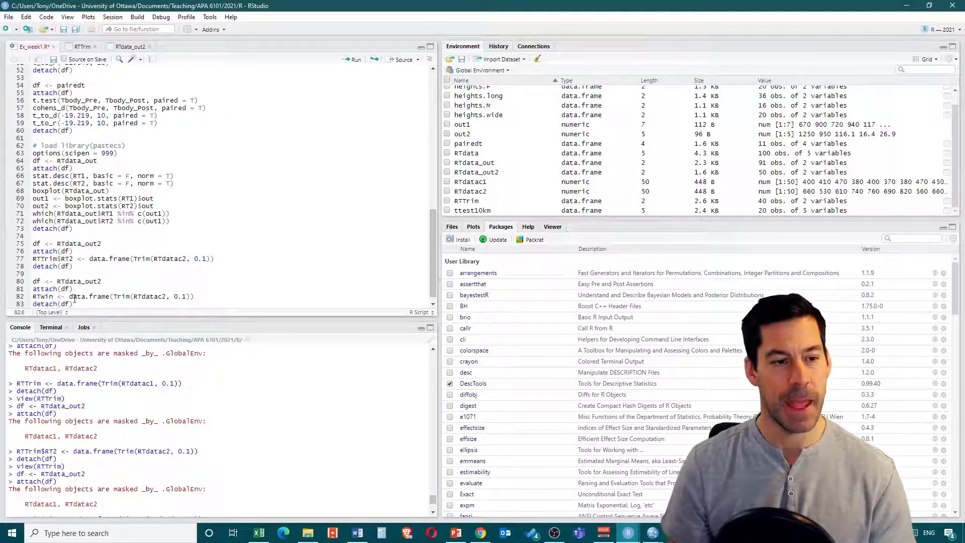
Step: Replace Trim with Winsorize in the RTWin line, leaving RTdatac1 as its only argument
drag(114, 299, 126, 298)
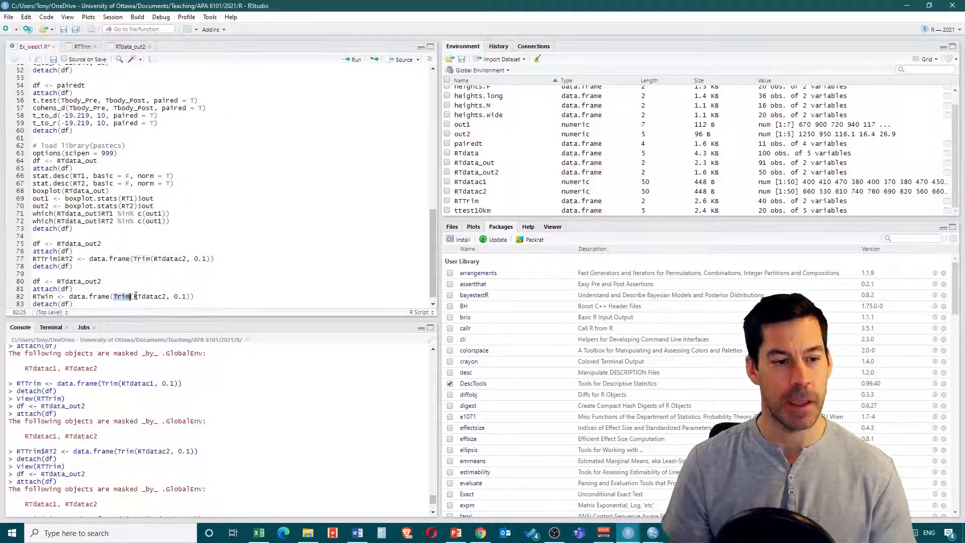
text(win)
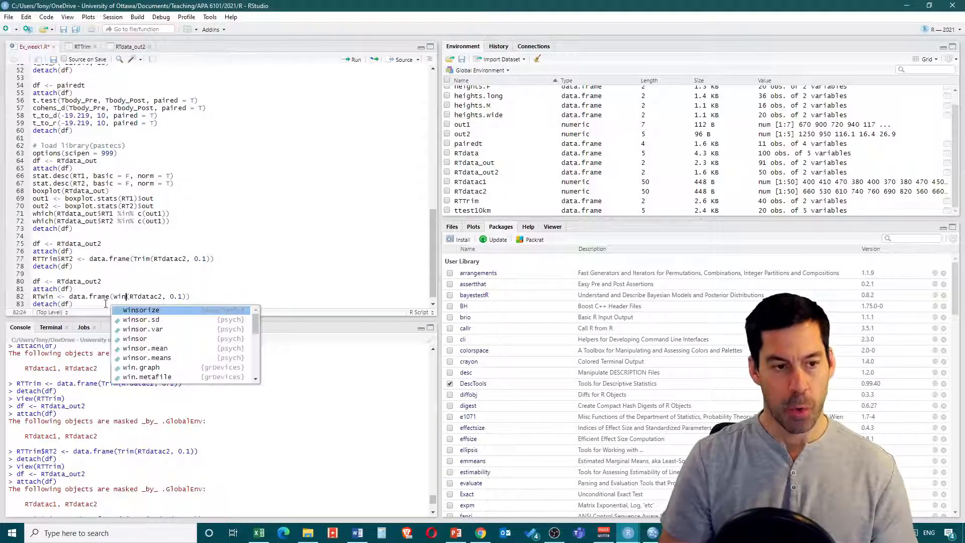
click(144, 311)
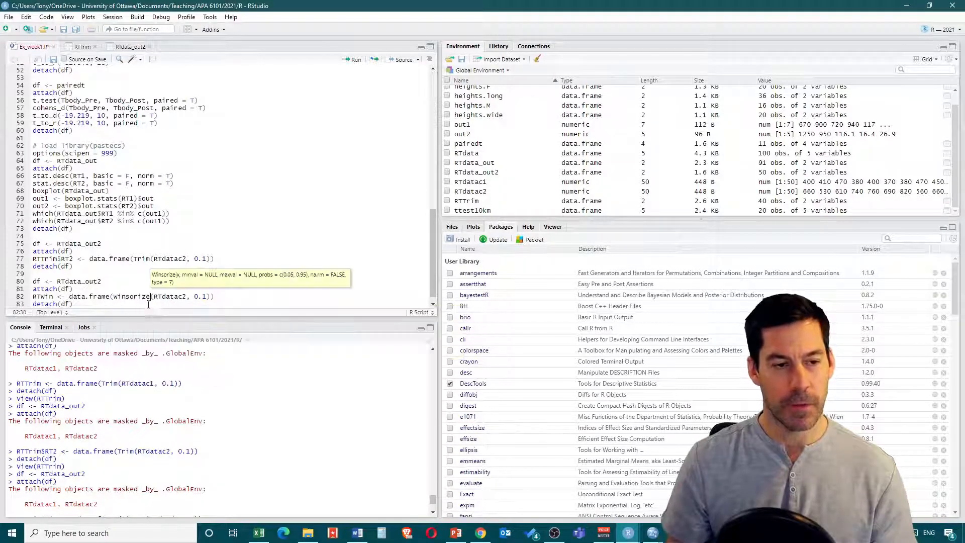
click(186, 297)
key(BackSpace)
text(1)
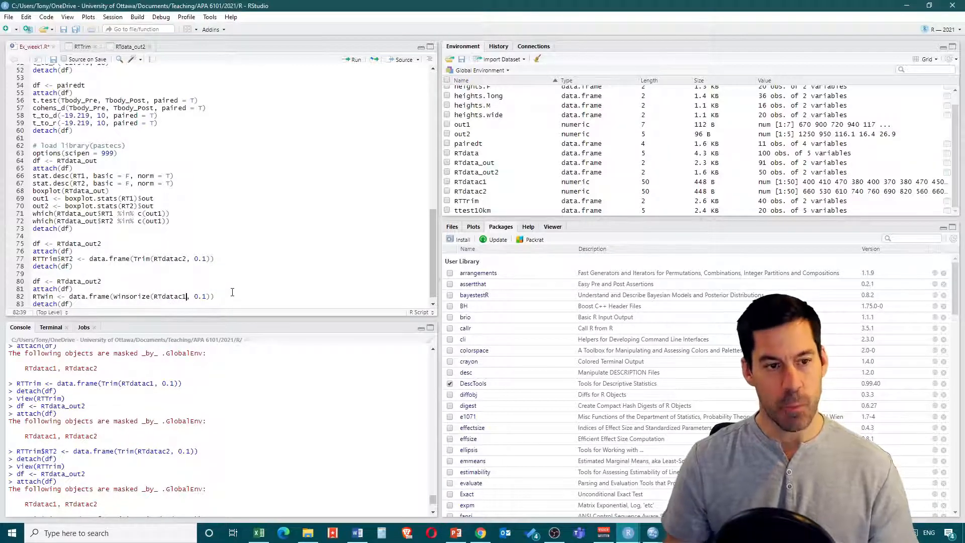
key(Delete)
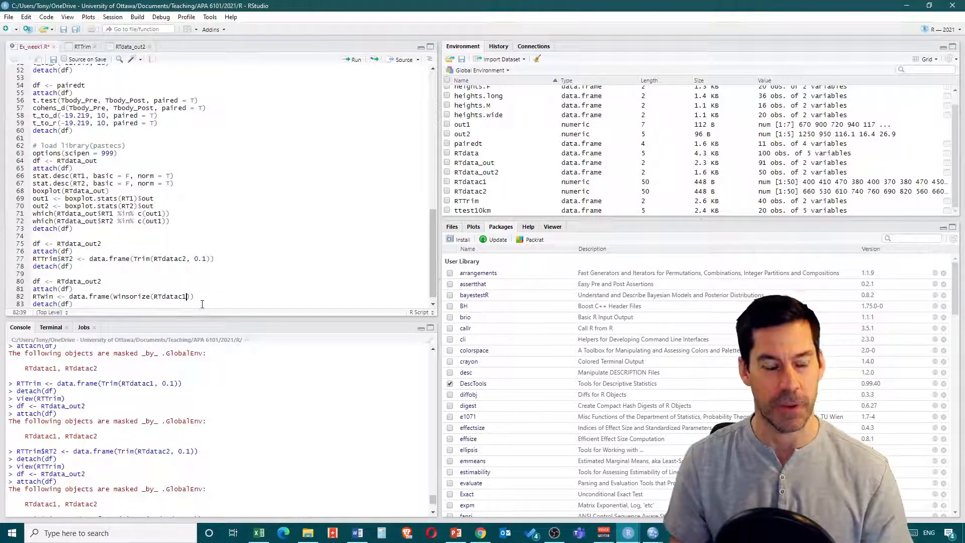
Step: Run the winsorizing block from the df assignment through detach(df), and review the RTWin data frame in the viewer
drag(79, 304, 33, 281)
click(352, 60)
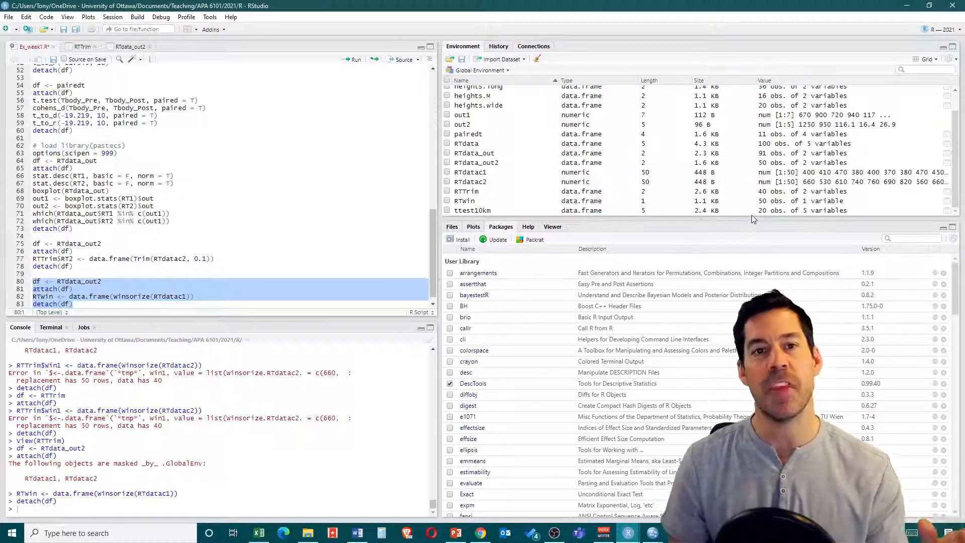
click(947, 200)
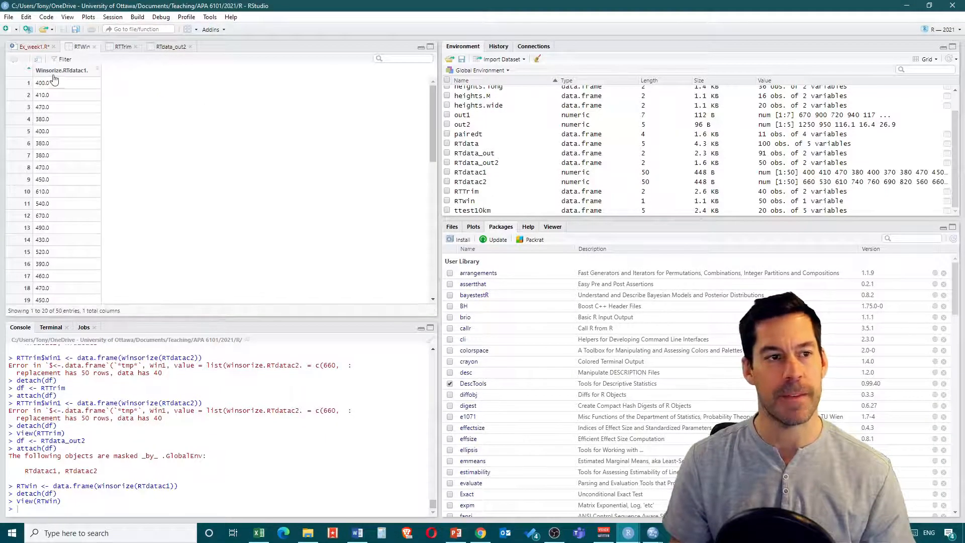
scroll(71, 159, down, 5)
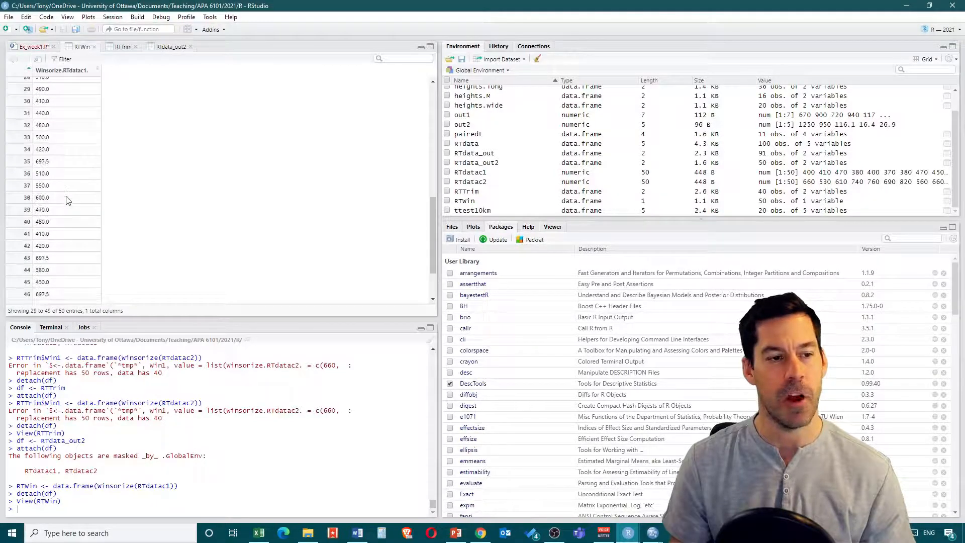
scroll(71, 196, up, 5)
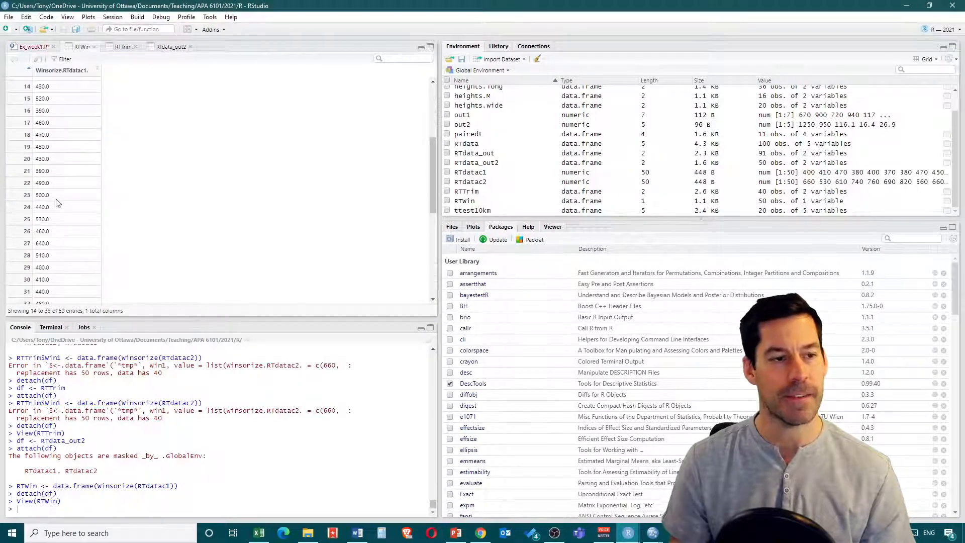
scroll(60, 211, down, 3)
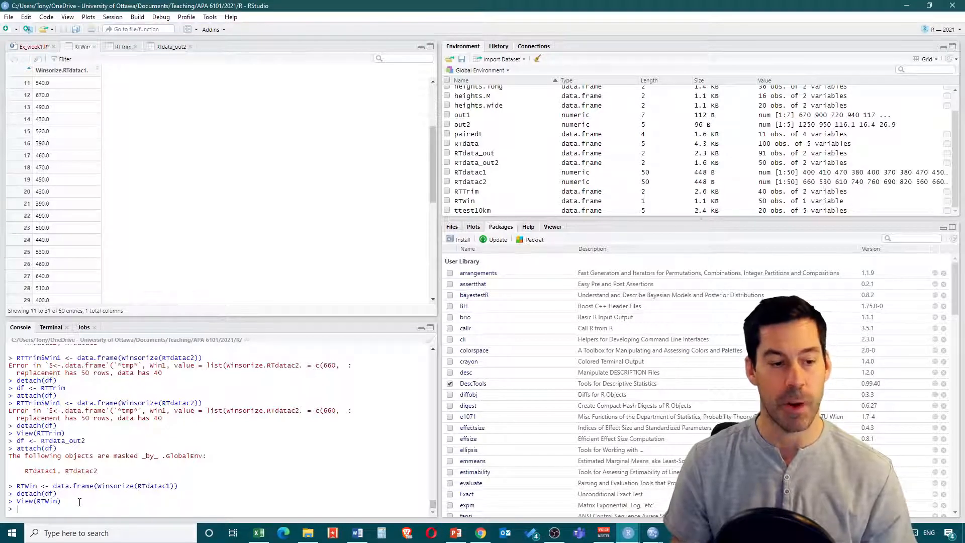
Step: Edit the winsorizing line in the script to read RTWin$RT2 <- data.frame(Winsorize(RTdatac2)), and run its block
click(34, 47)
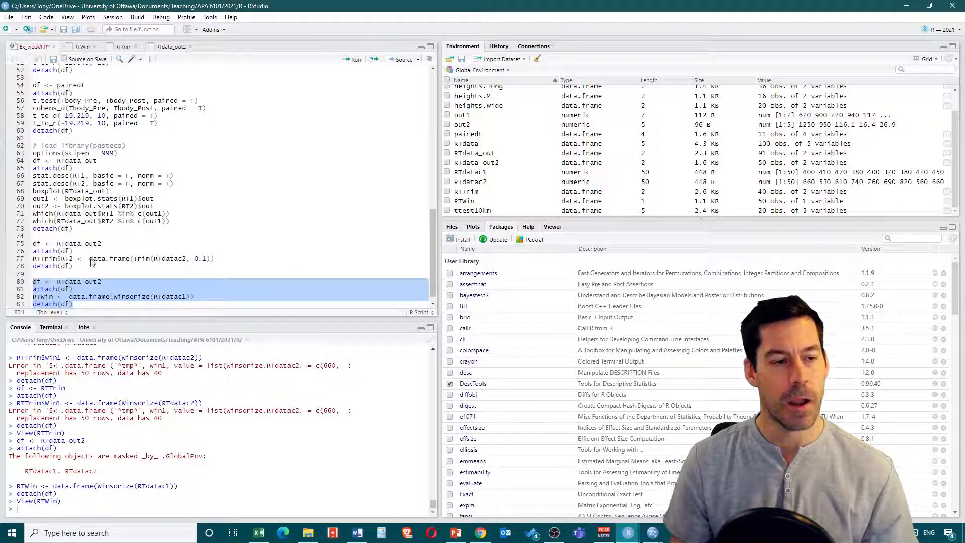
scroll(93, 261, down, 1)
click(74, 297)
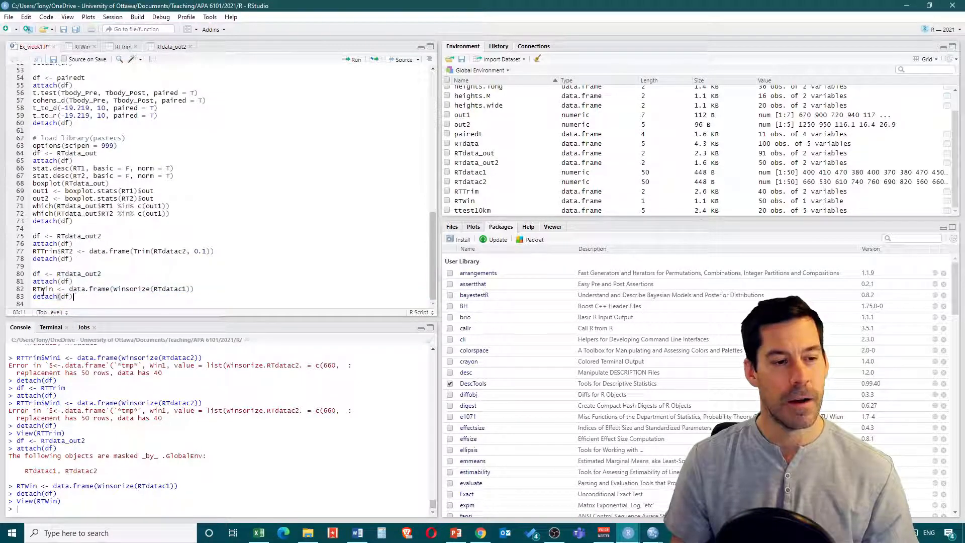
click(53, 288)
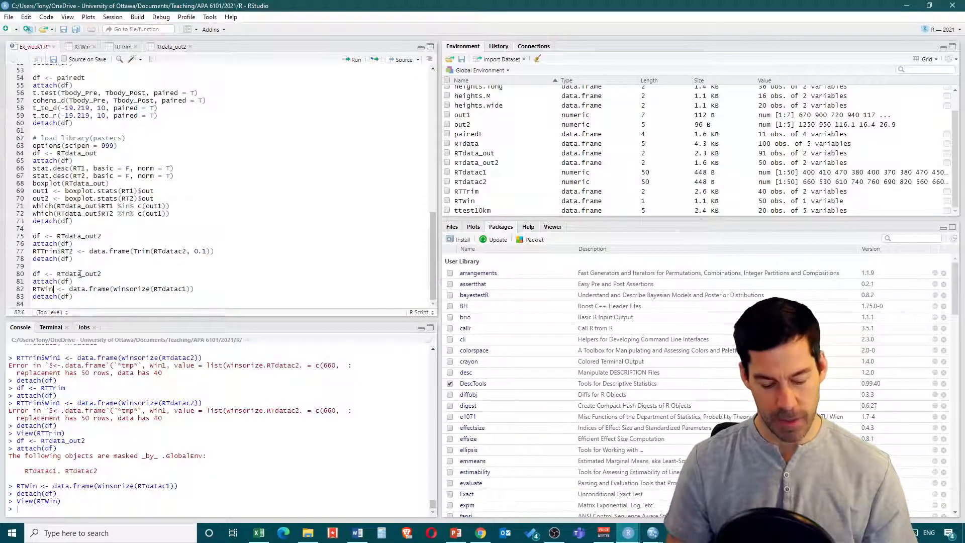
text($RT2)
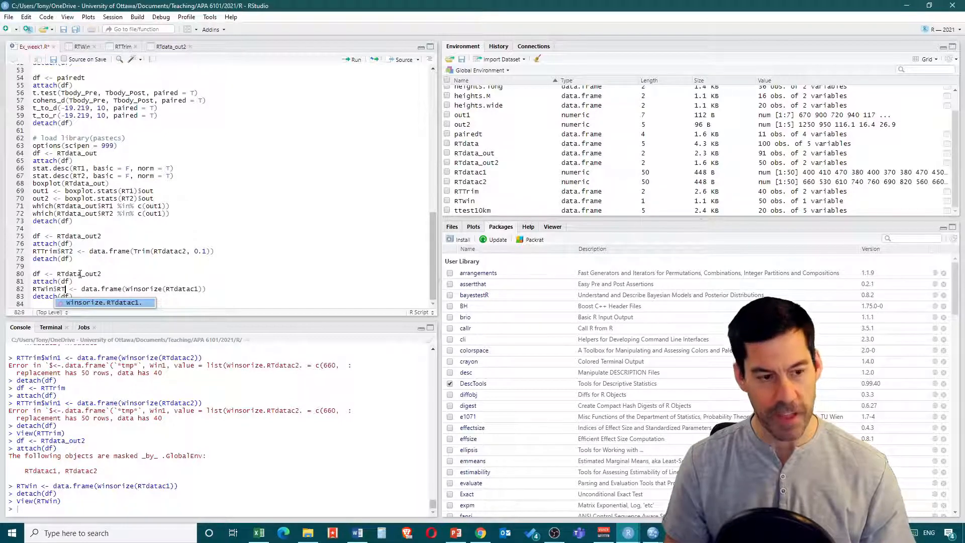
click(203, 289)
key(BackSpace)
text(2)
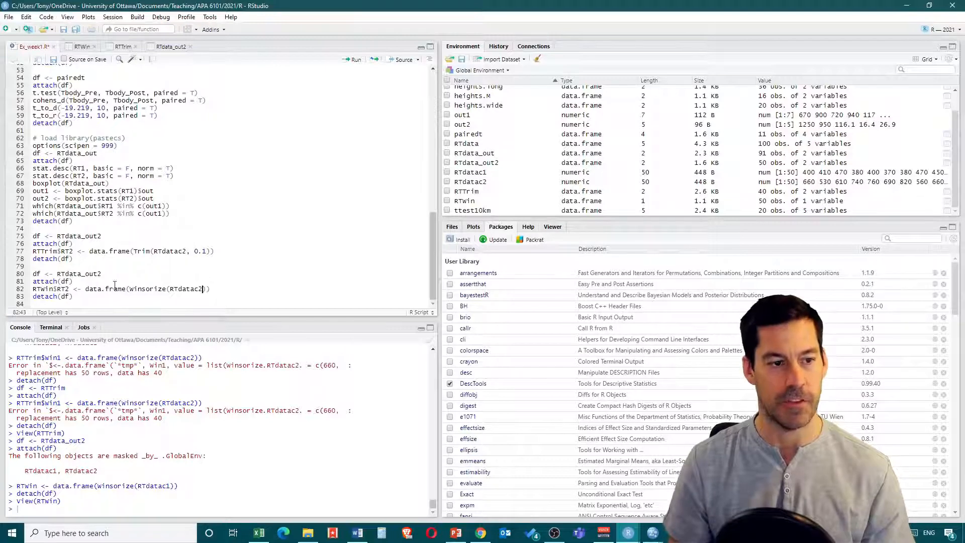
drag(83, 303, 36, 273)
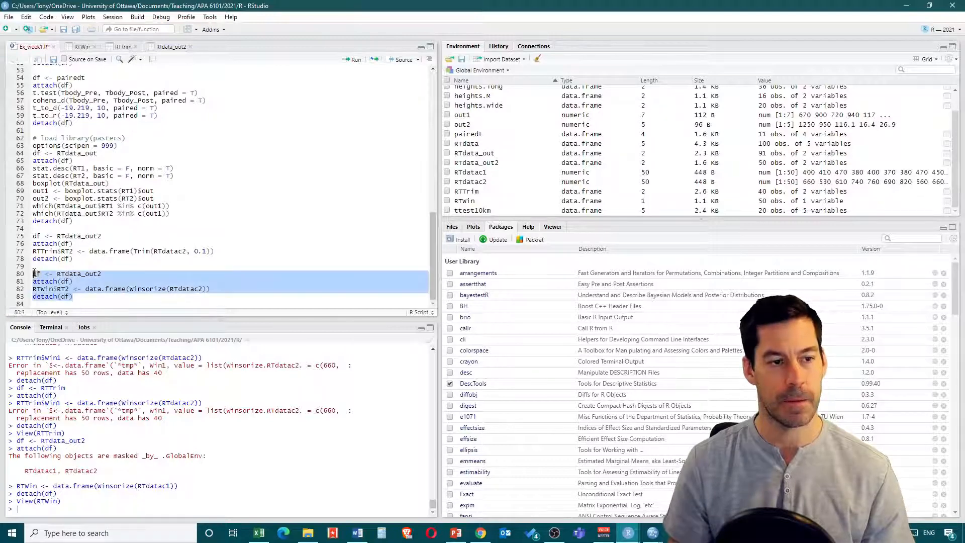
key(ctrl+Return)
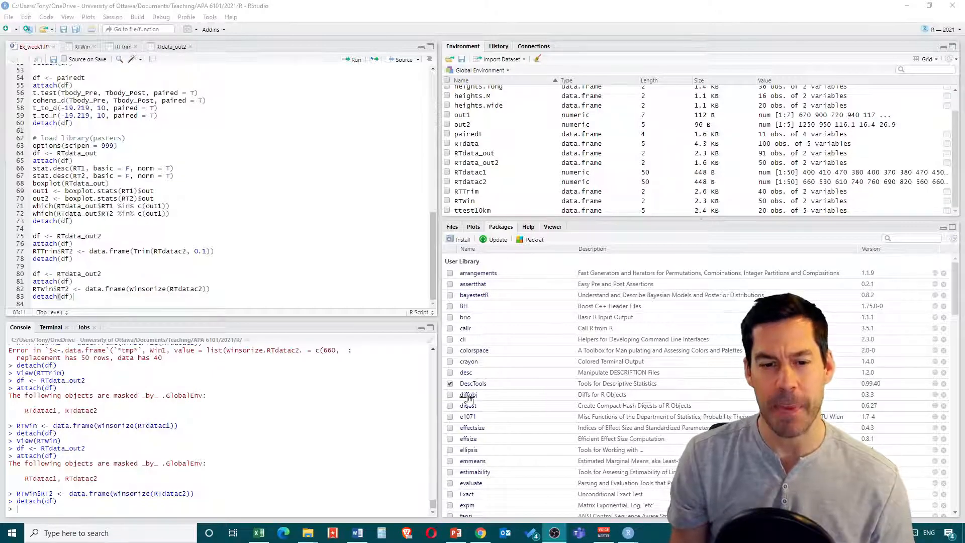
Step: Install the MKinfer package from the CRAN repository
click(463, 239)
text(M)
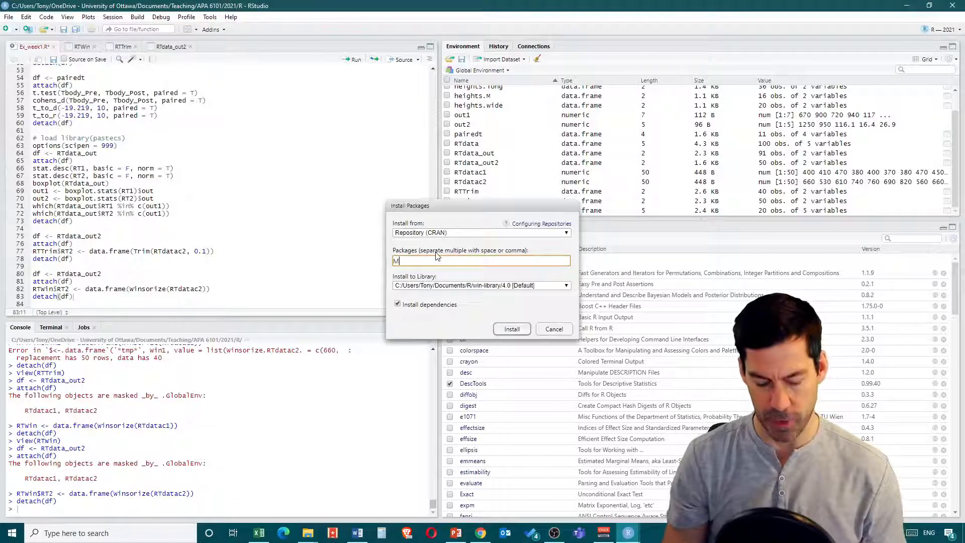
text(kin)
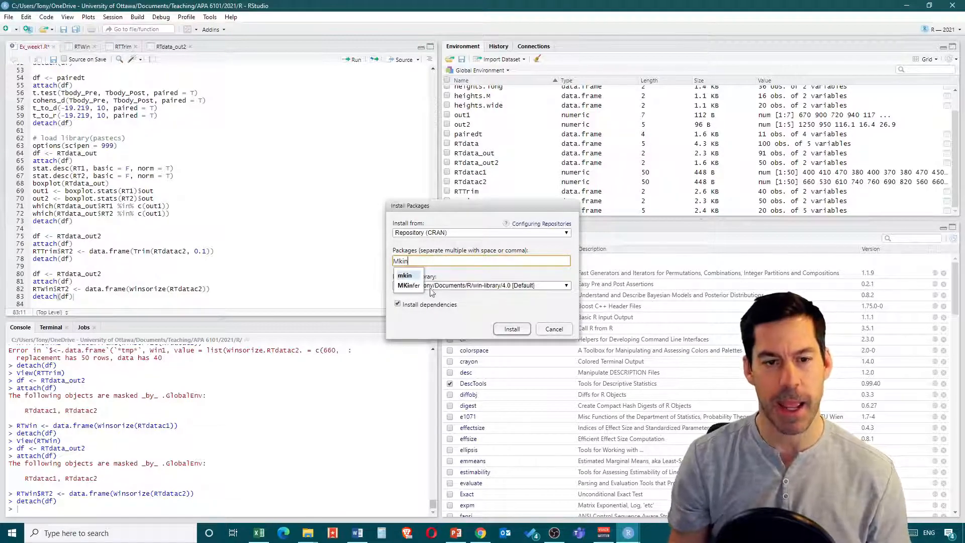
click(409, 285)
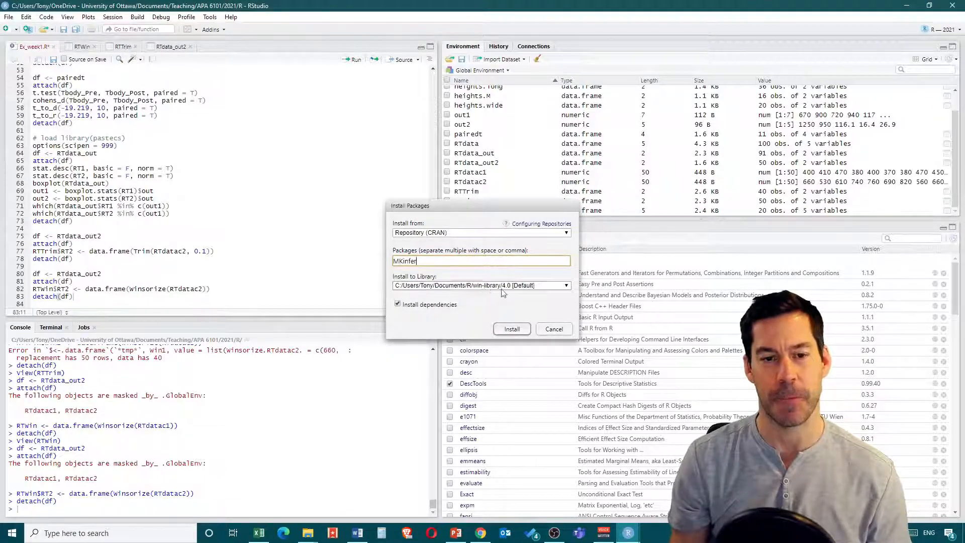
click(512, 329)
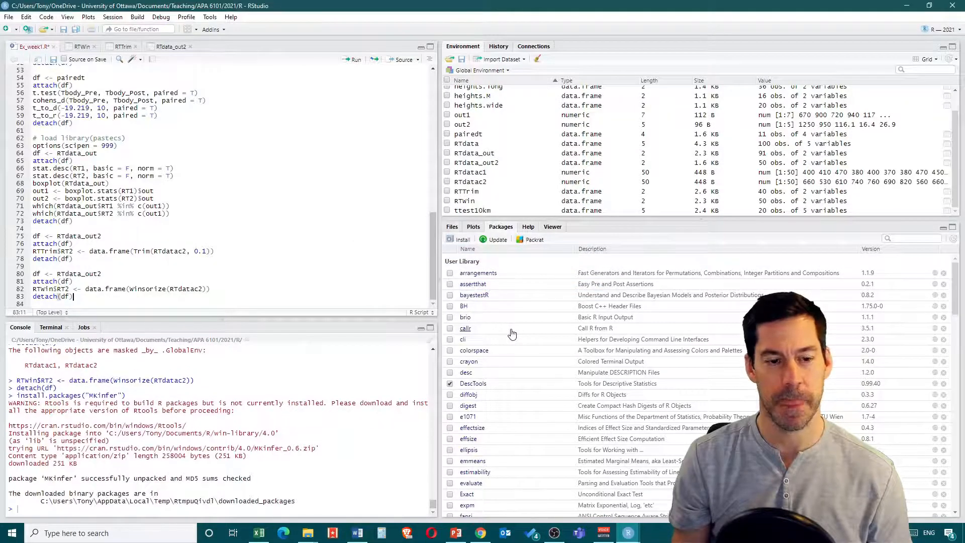
Step: Find MKinfer in the user library and load it
scroll(488, 333, down, 3)
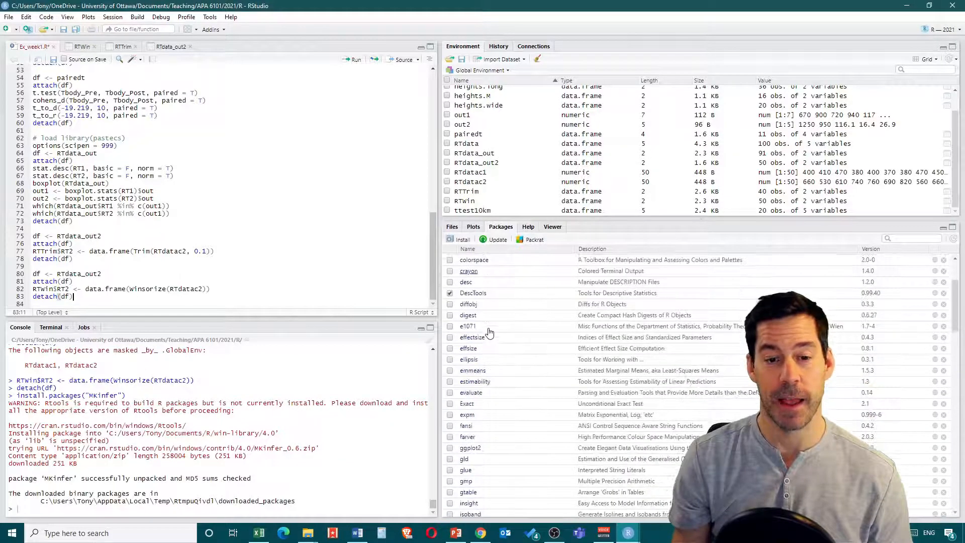
scroll(488, 333, down, 6)
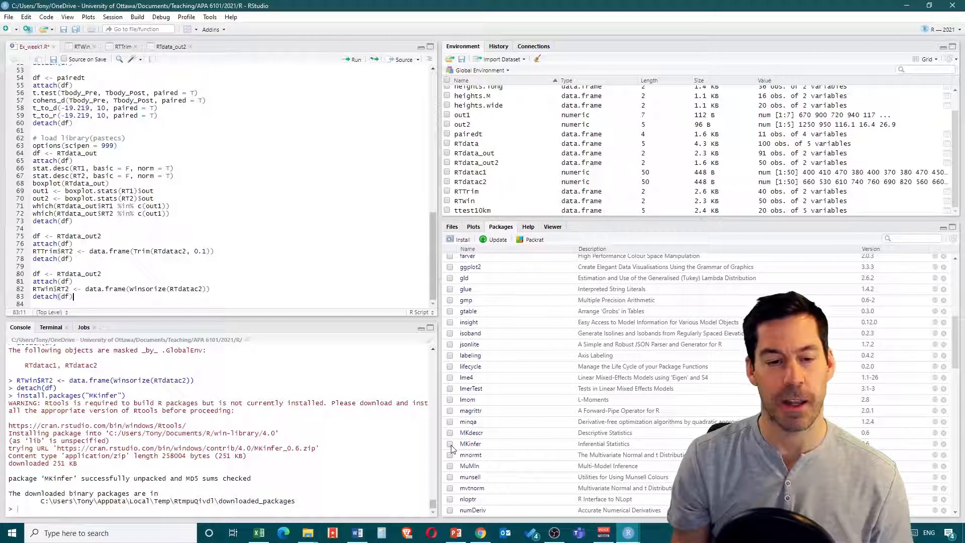
click(450, 445)
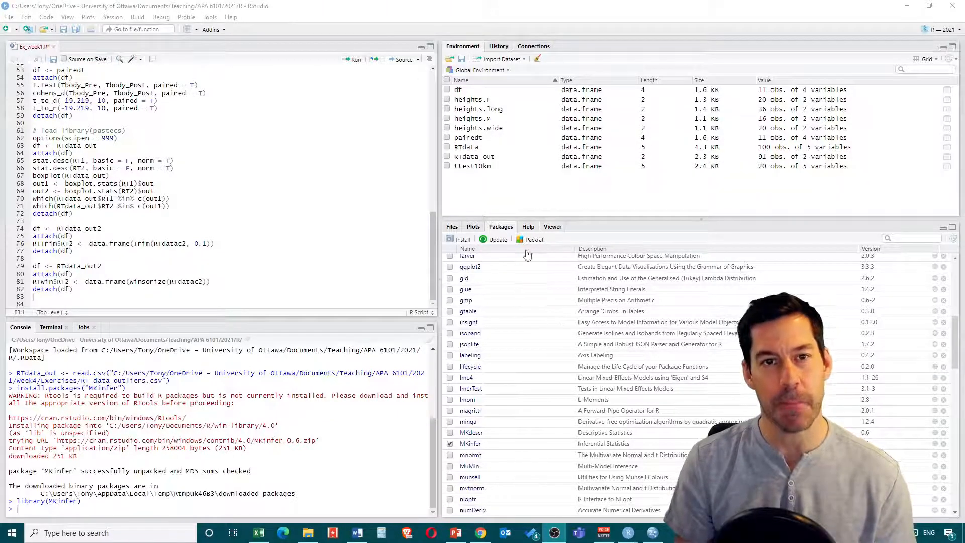
Step: Start importing RT_data_outliers_long.csv from the Week4 Exercises folder as a base text dataset
click(492, 61)
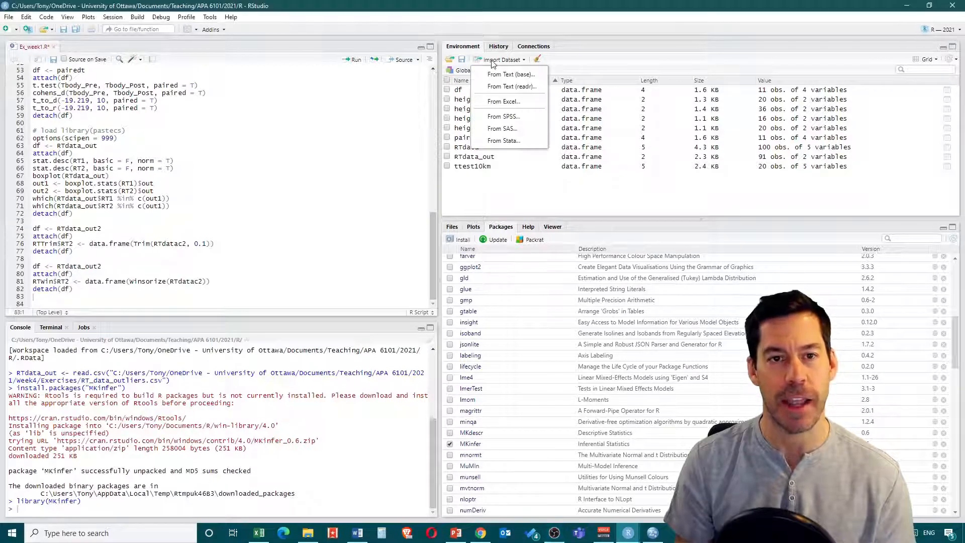
click(484, 74)
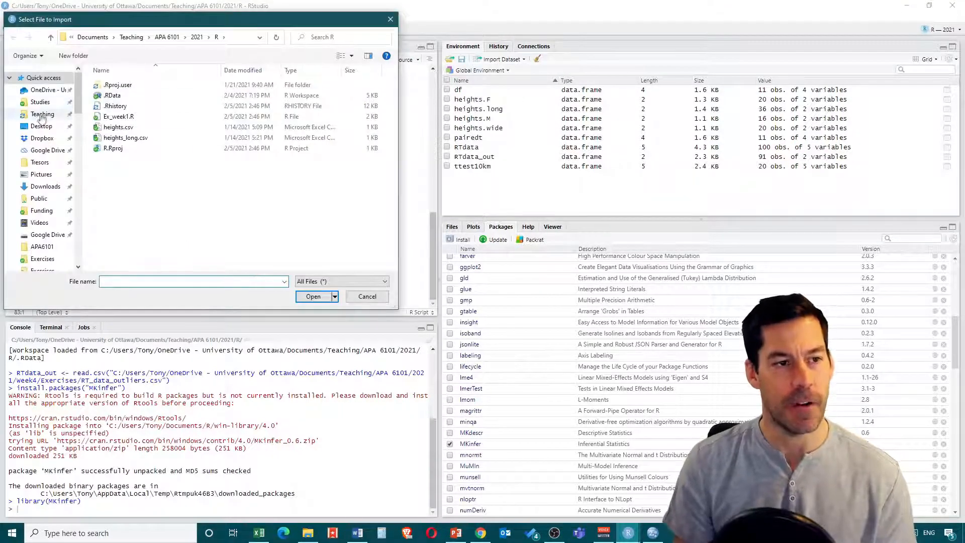
scroll(79, 239, down, 1)
click(42, 251)
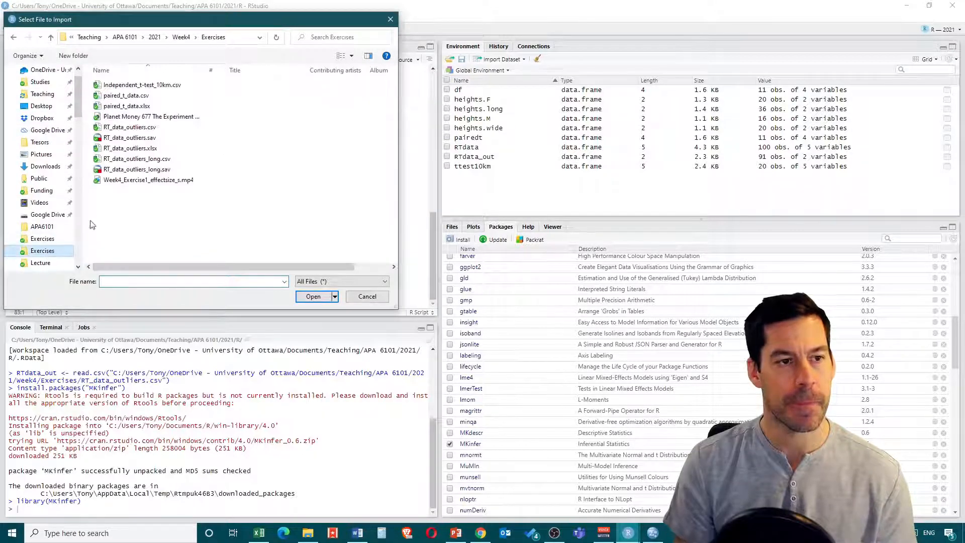
click(134, 160)
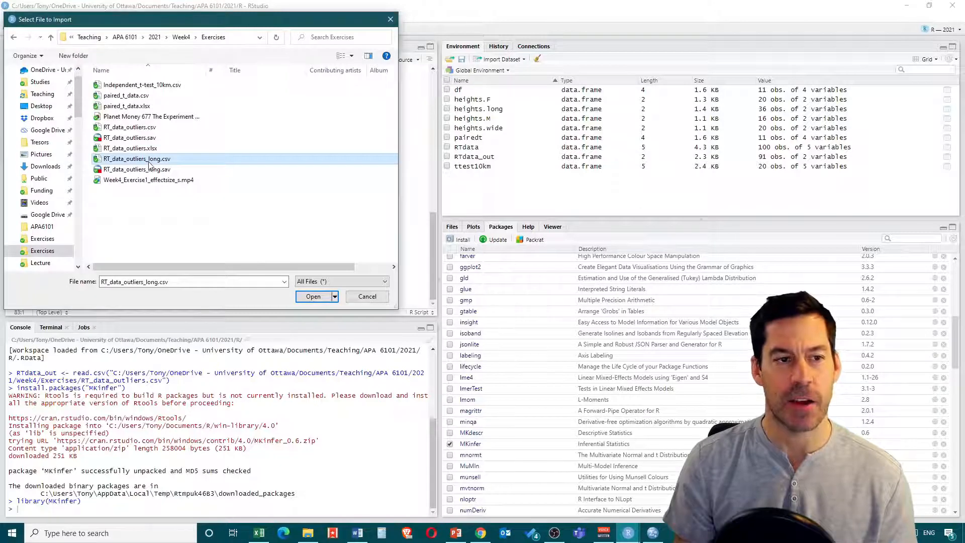
click(312, 297)
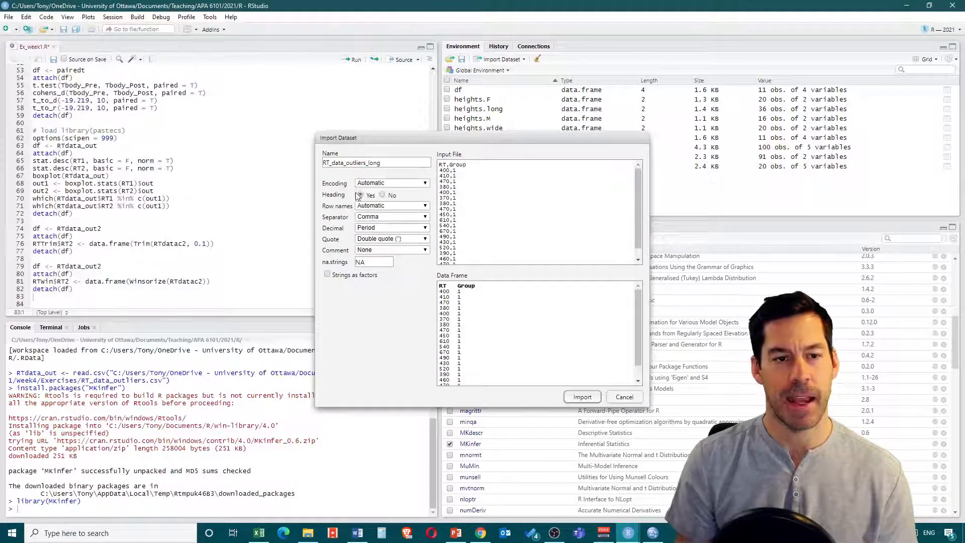
Step: Name the dataset RTdata_outlong, import it, and review its RT and Group rows in the viewer
click(333, 163)
key(BackSpace)
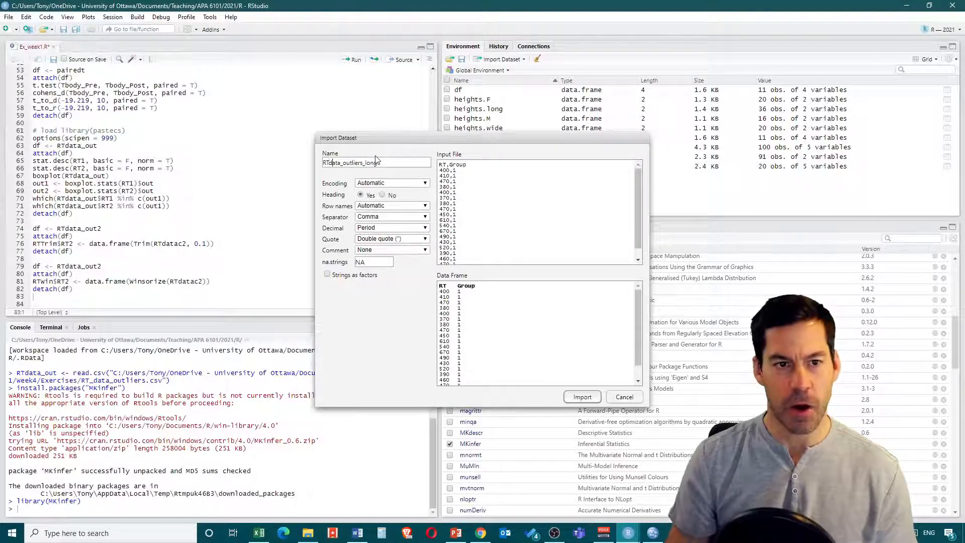
key(Delete)
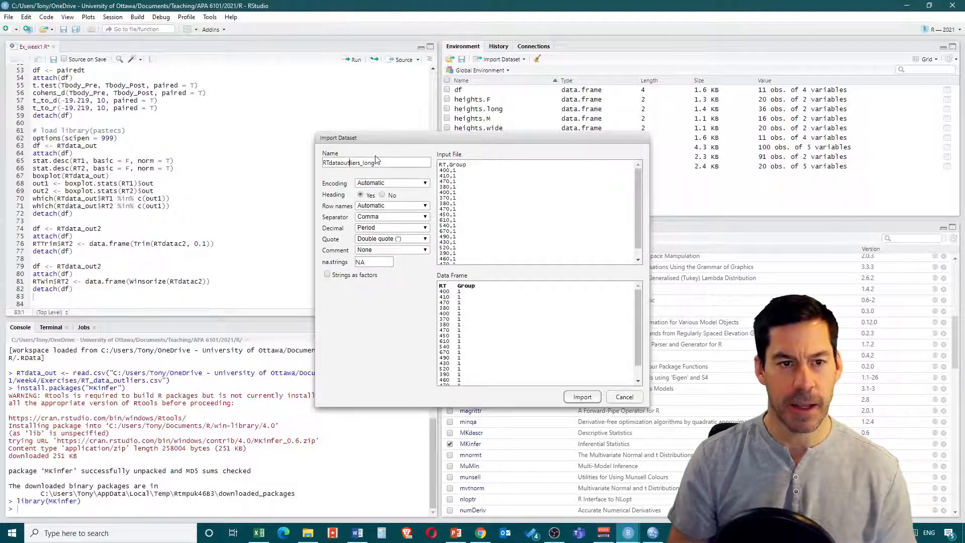
text(_)
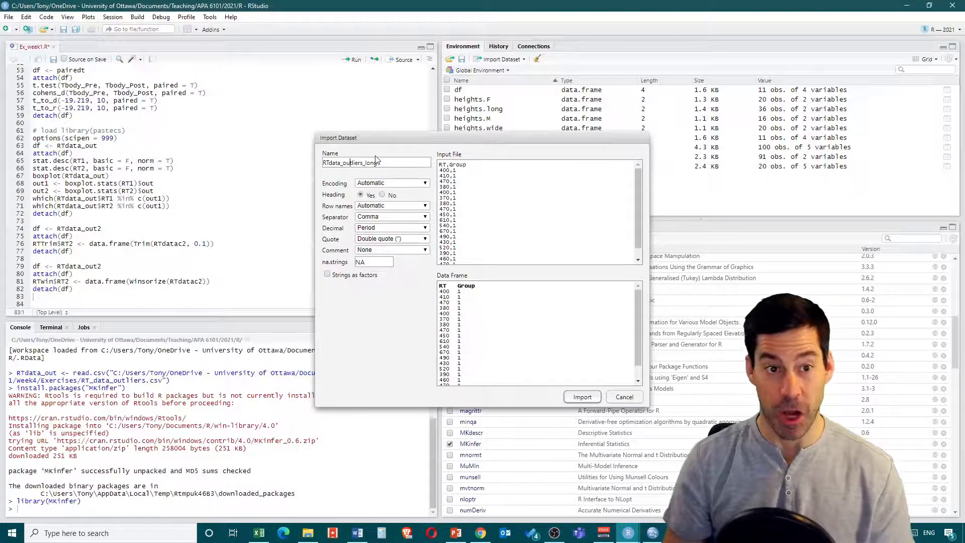
key(Delete)
key(Delete)
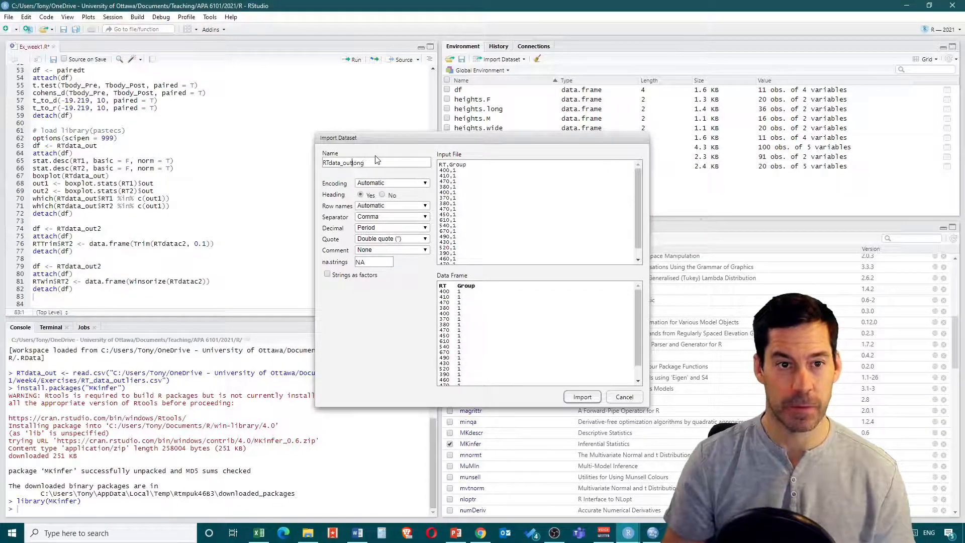
click(583, 397)
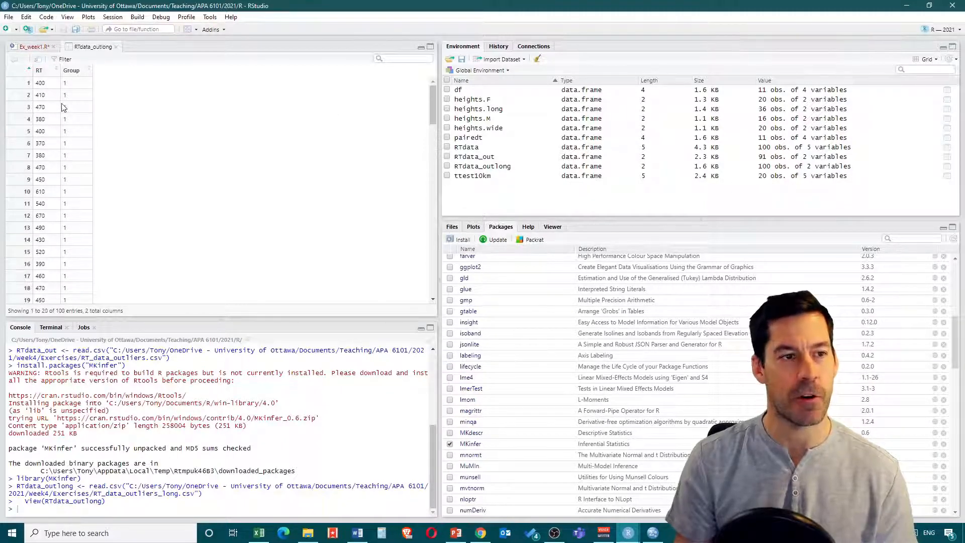
scroll(71, 176, down, 9)
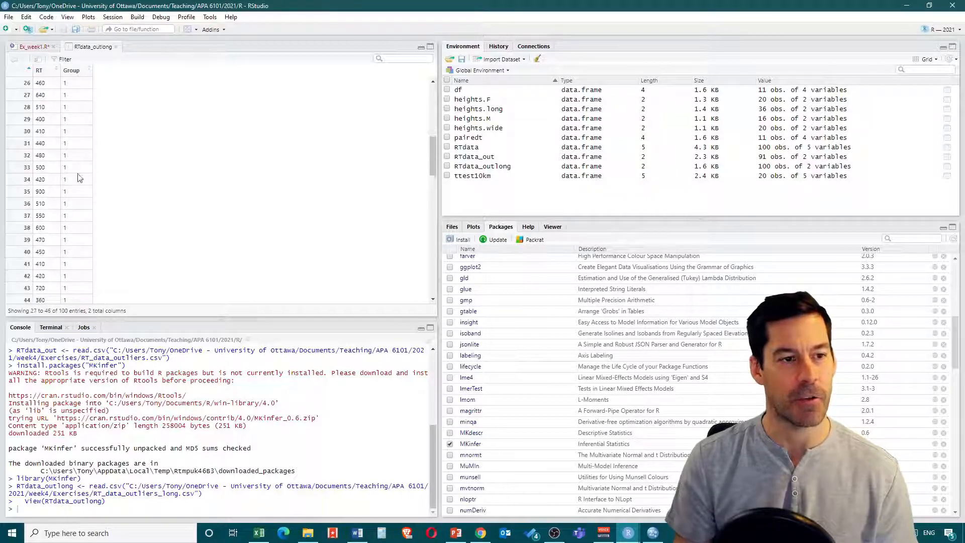
scroll(75, 222, up, 10)
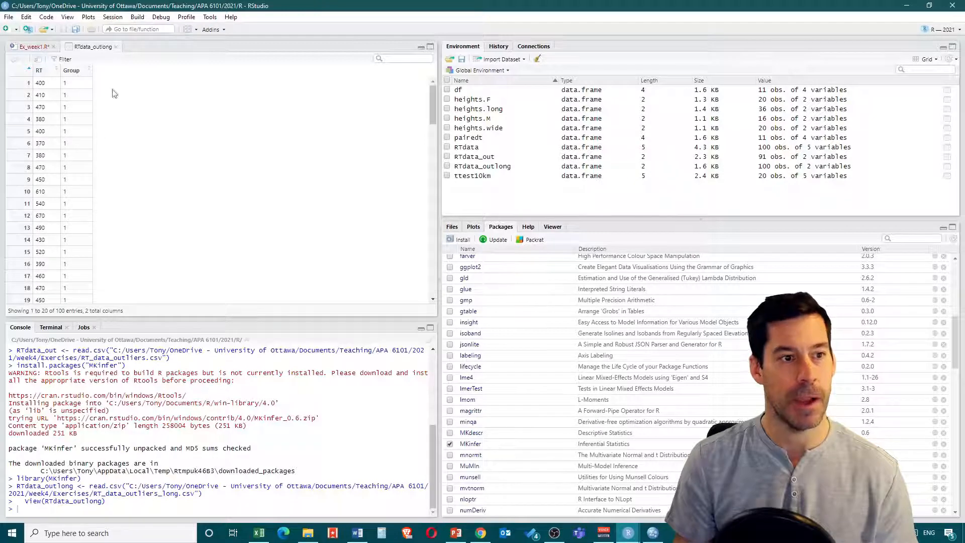
Step: Copy the ttest10km block, from its df assignment through detach(df), to the end of the Ex_week1.R script
click(33, 46)
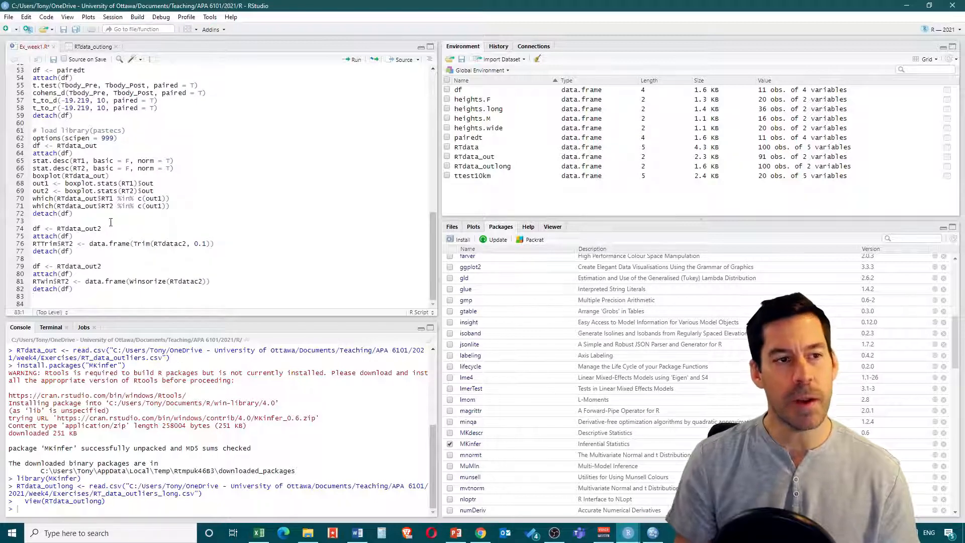
scroll(111, 222, up, 3)
scroll(107, 206, up, 3)
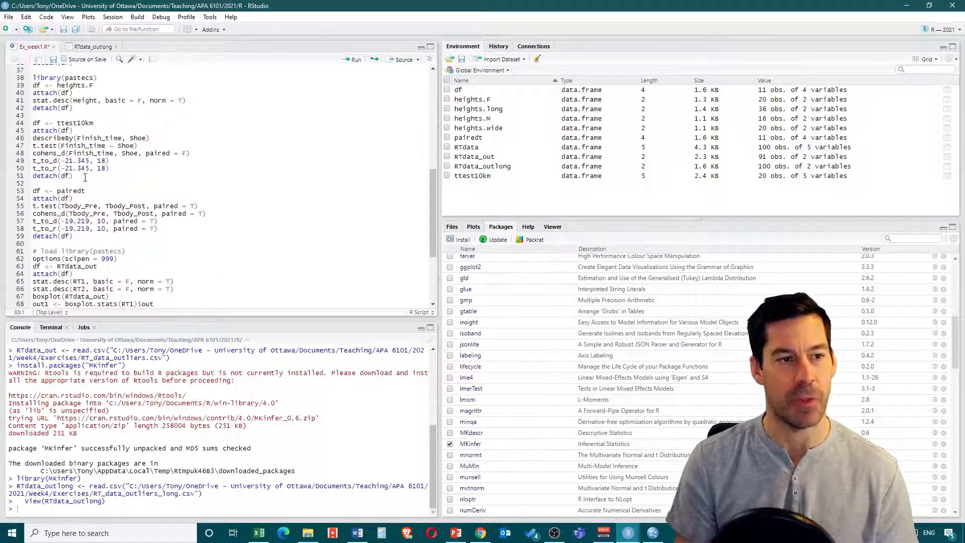
drag(85, 177, 27, 127)
key(ctrl+c)
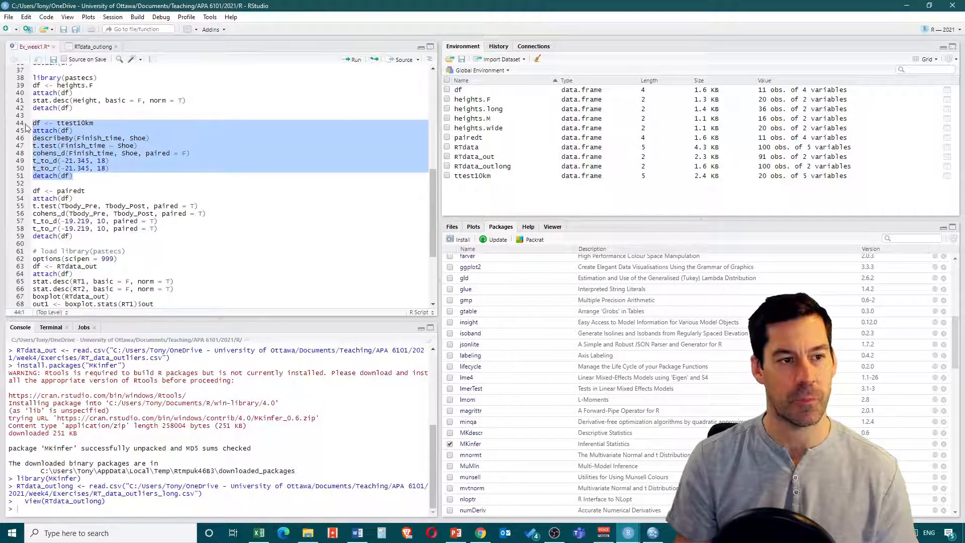
scroll(92, 194, down, 5)
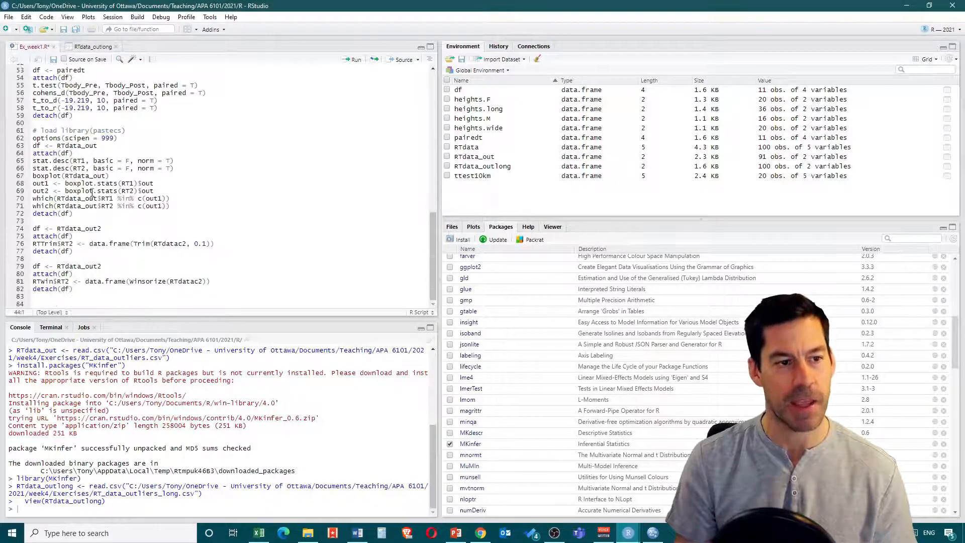
click(94, 300)
key(ctrl+v)
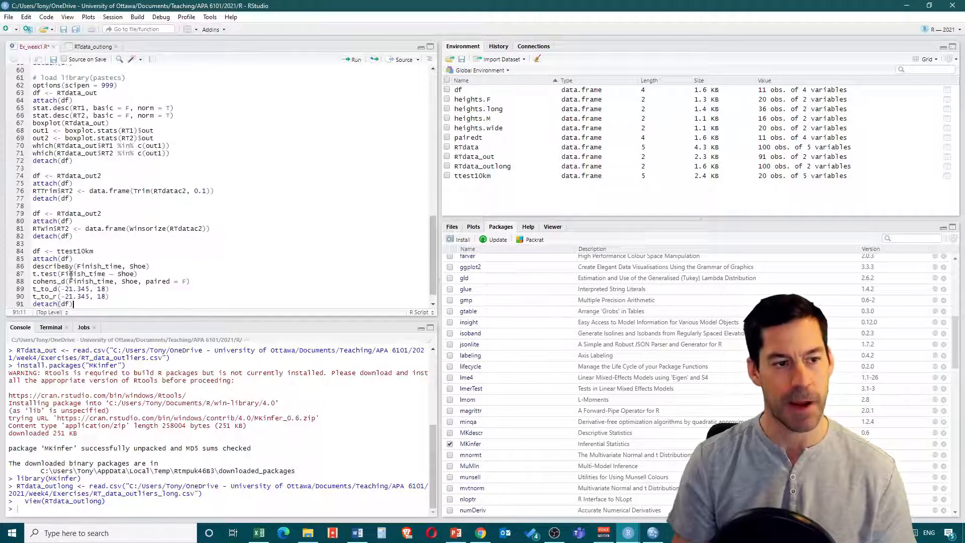
Step: Delete the cohens_d, t_to_d and t_to_r lines from the pasted block, leaving no blank line before detach(df)
scroll(67, 273, down, 1)
drag(113, 282, 35, 271)
key(Delete)
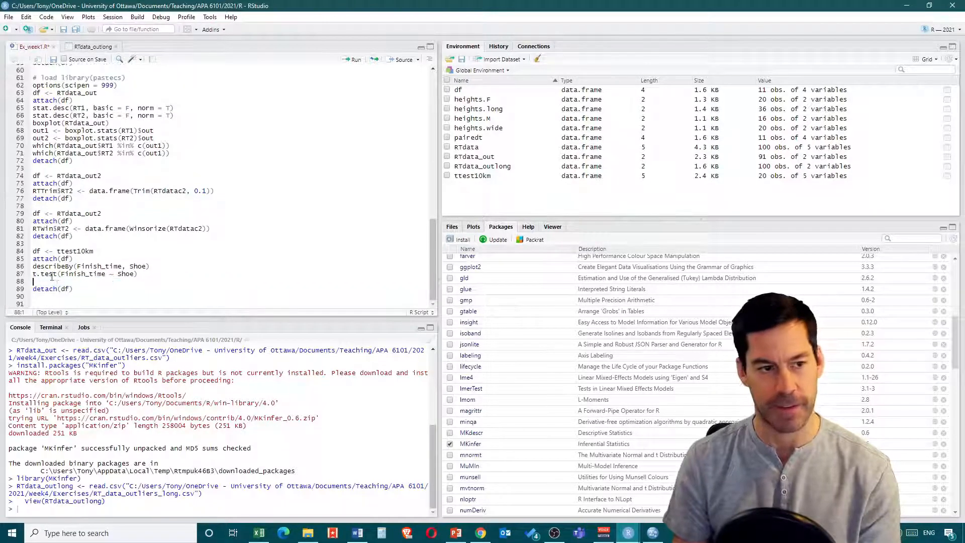
key(Delete)
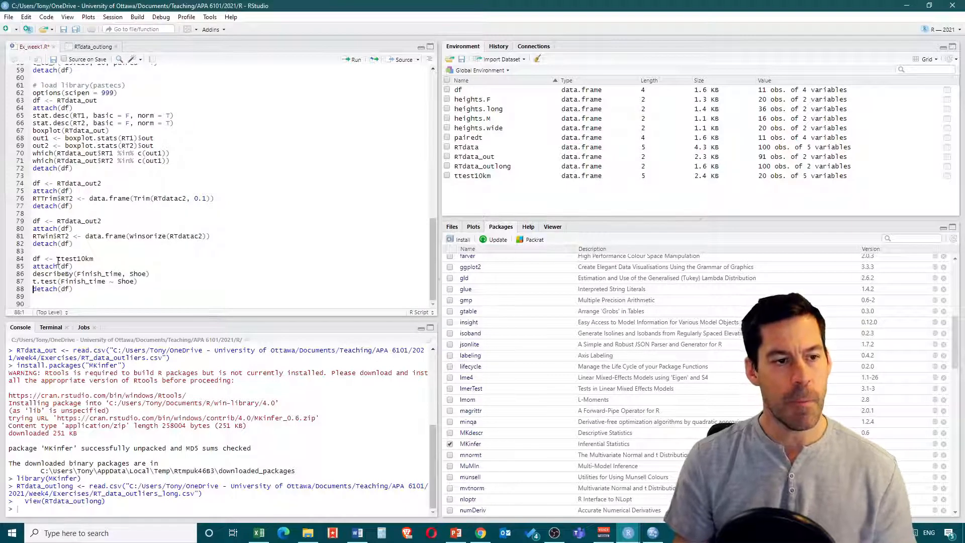
Step: Change the data frame assigned to df in the pasted block to RTdata_outlong
drag(57, 259, 94, 260)
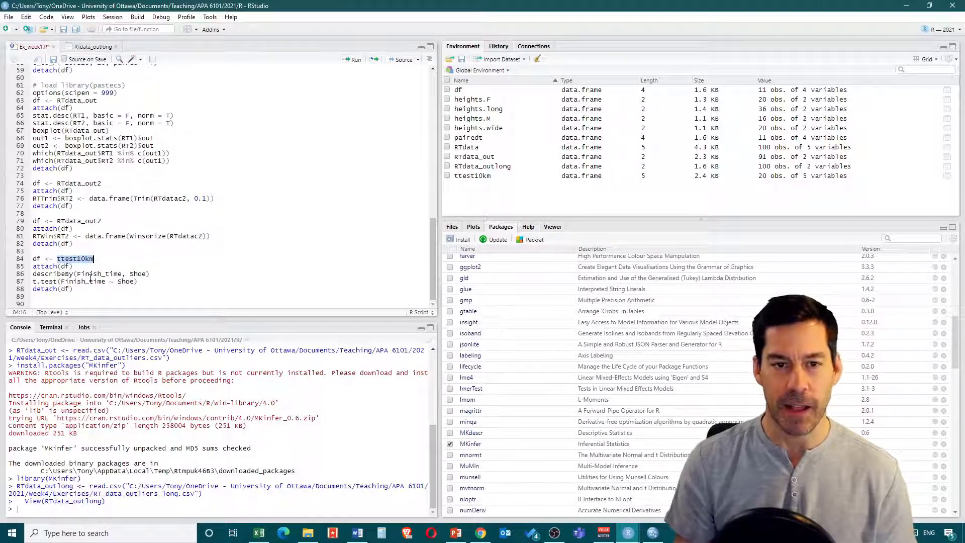
text(RT)
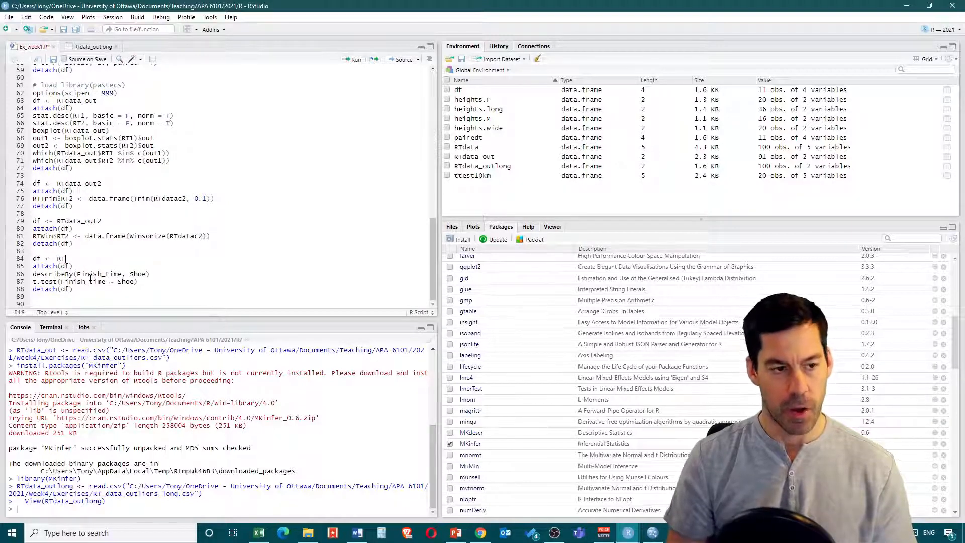
text(_)
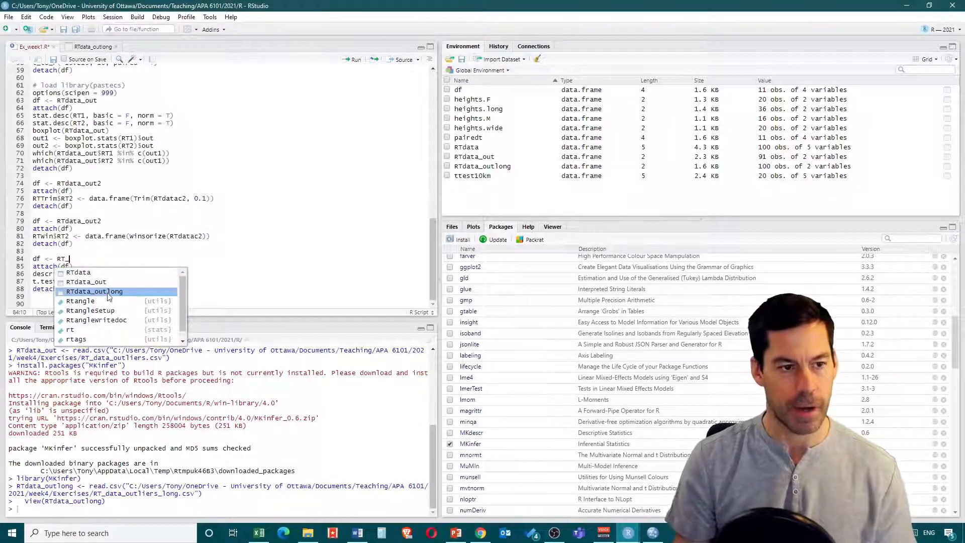
click(108, 293)
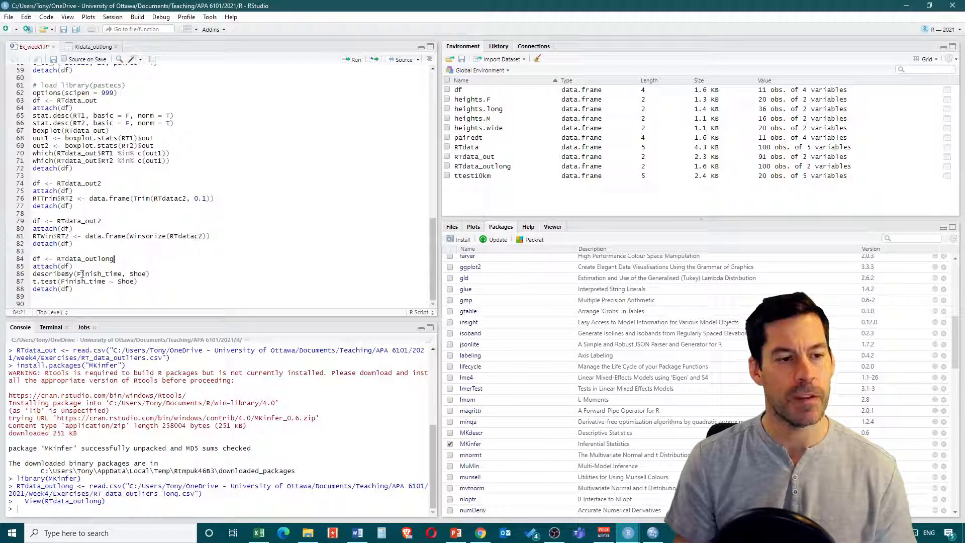
Step: Edit the pasted describeBy line to read describeBy(RT, Group), and check the column names in the RTdata_outlong viewer
drag(79, 274, 121, 272)
text(RT, )
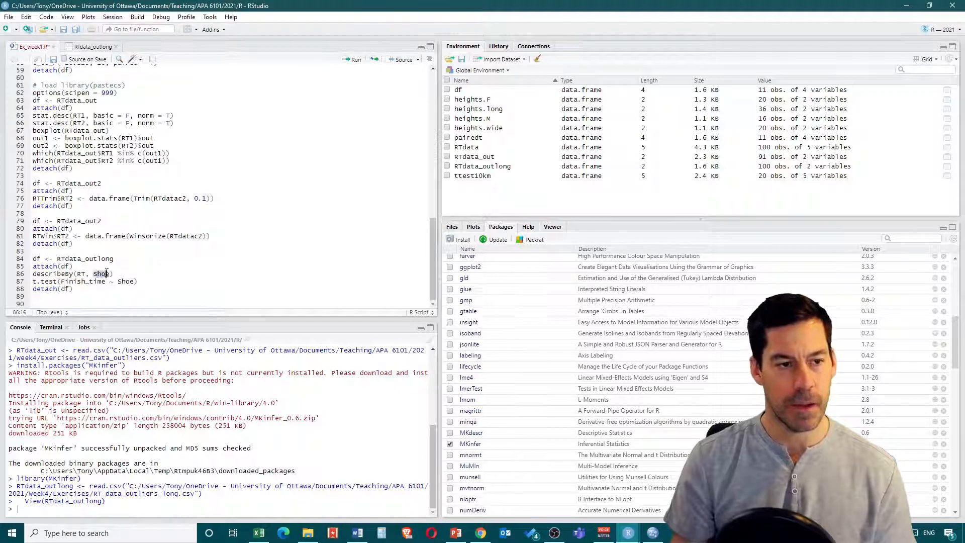
text(Grou)
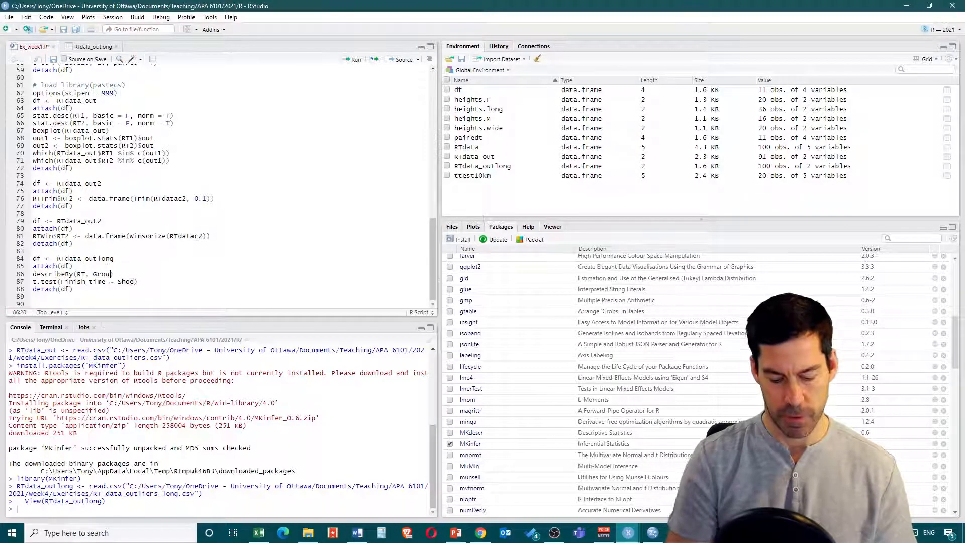
text(p)
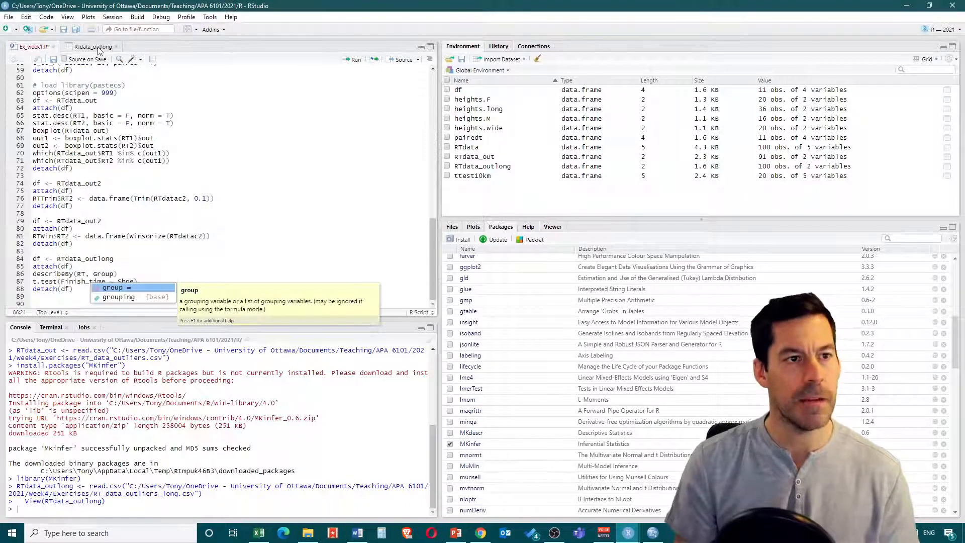
click(99, 49)
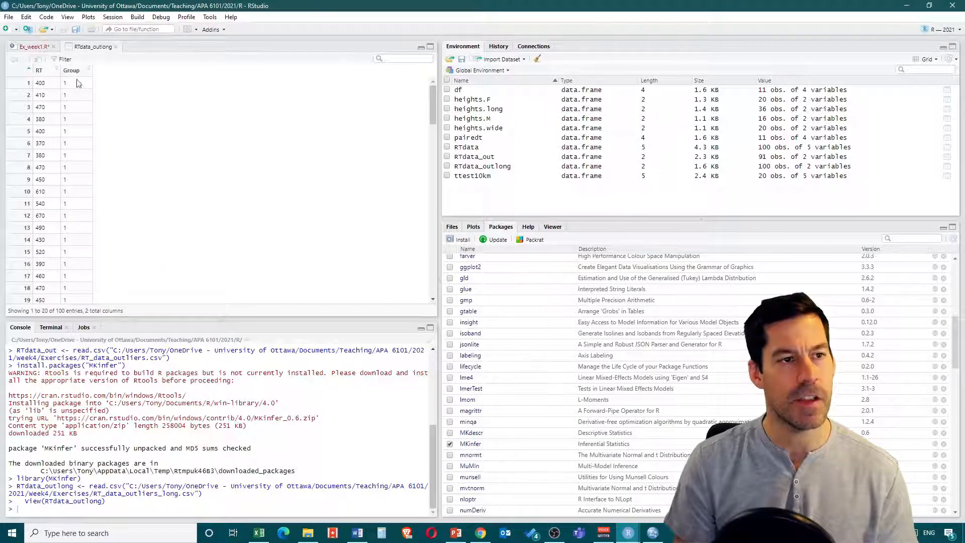
click(43, 49)
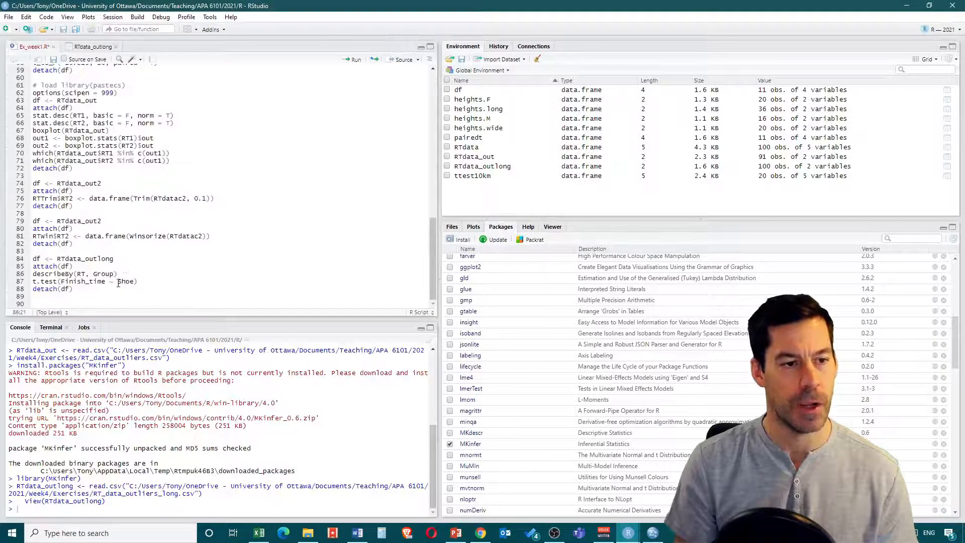
Step: Run the new block from df <- RTdata_outlong through detach(df)
drag(74, 289, 34, 256)
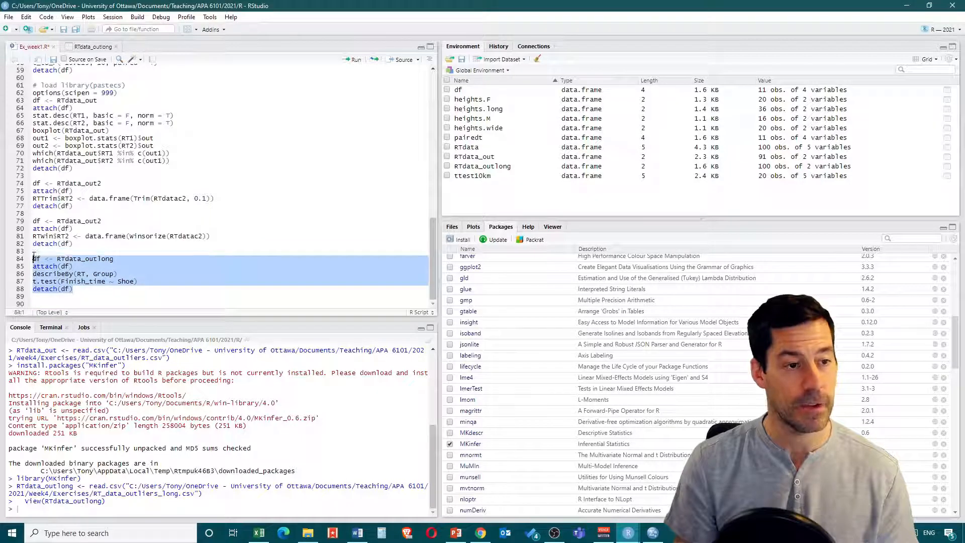
click(350, 60)
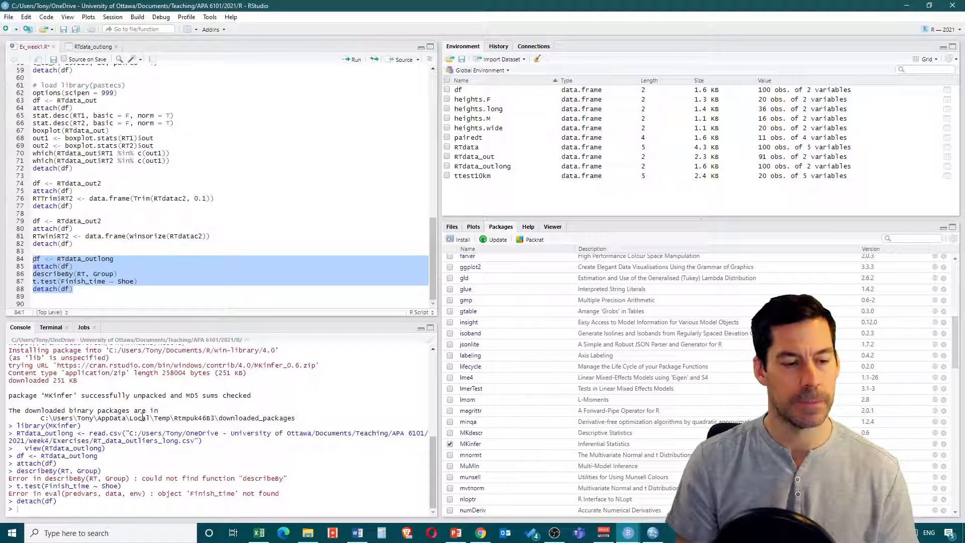
click(74, 289)
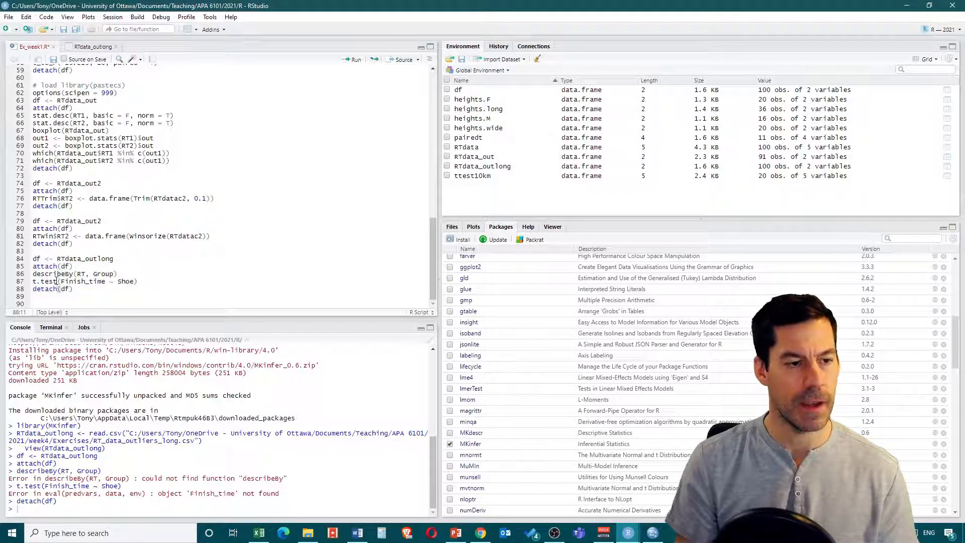
Step: Edit the t-test line of the RTdata_outlong block to read t.test(RT ~ Group)
click(65, 282)
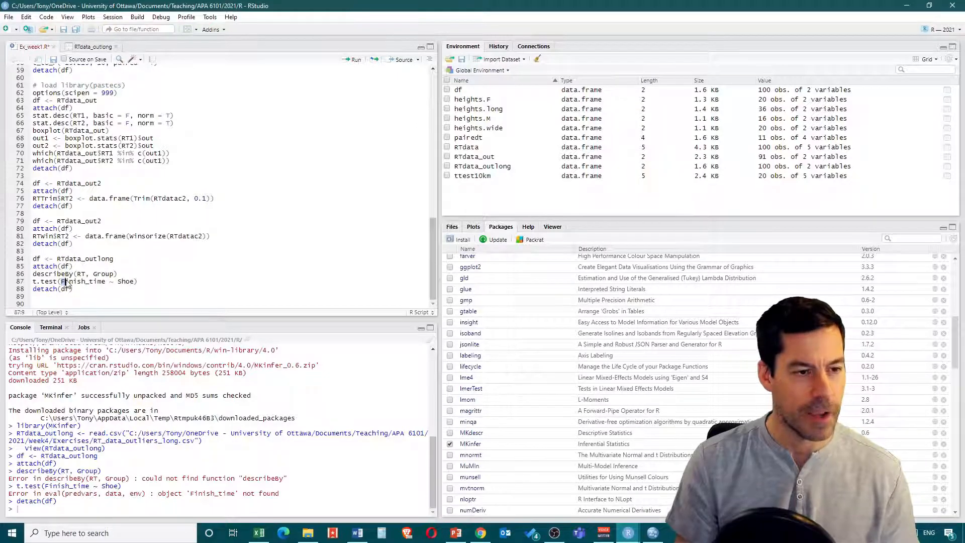
double_click(64, 282)
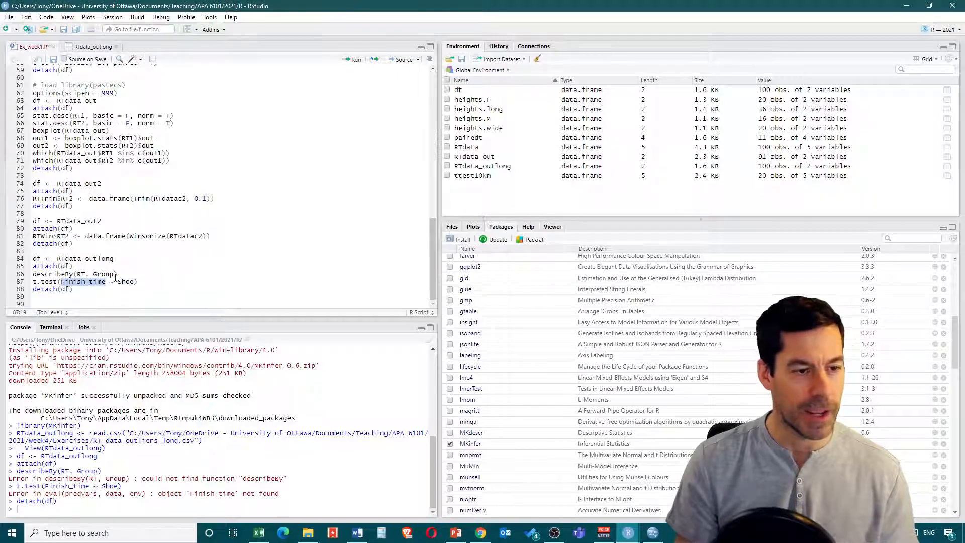
text(RT)
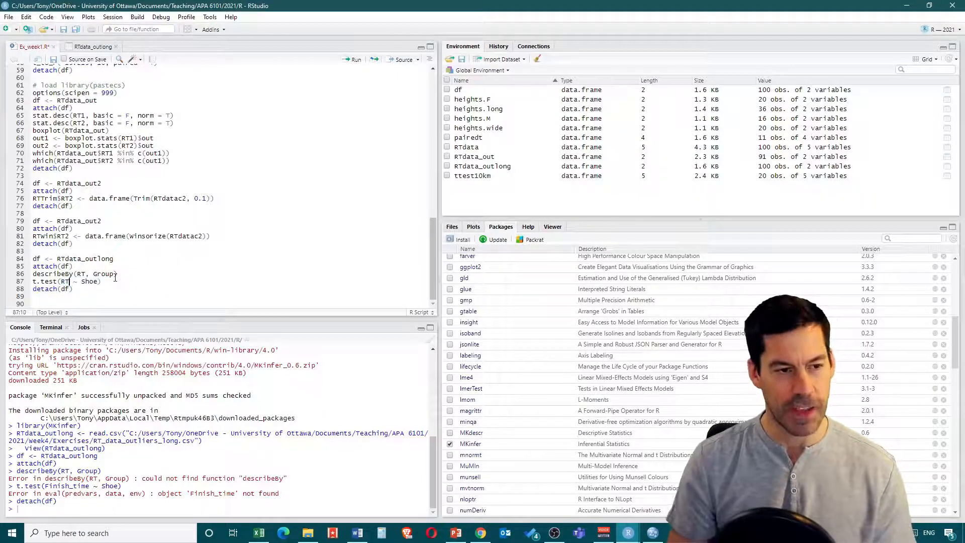
double_click(83, 282)
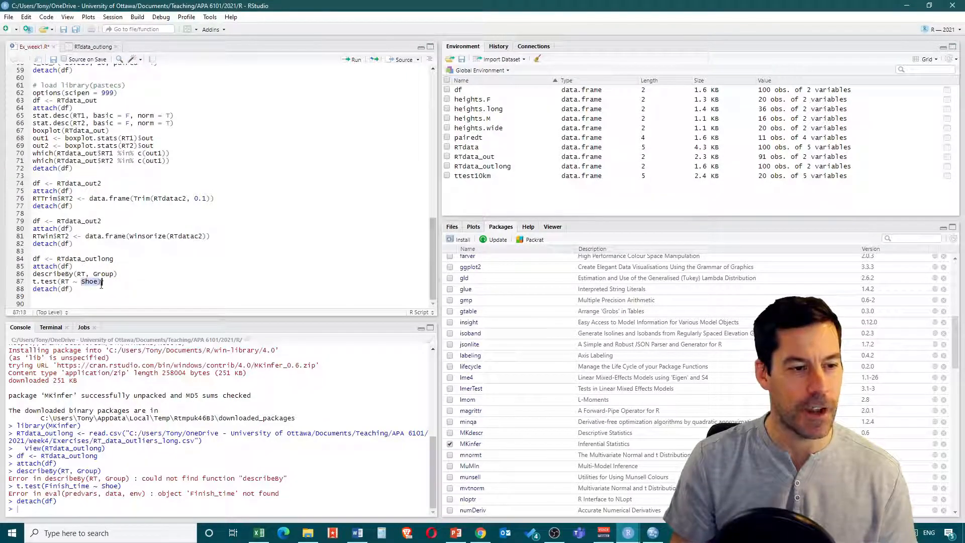
text(Group)
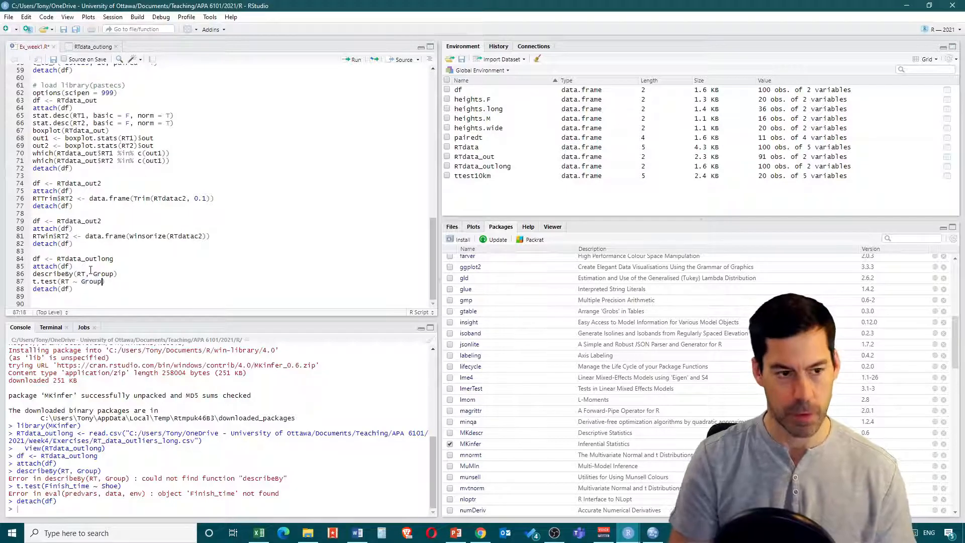
Step: Run the block from df <- RTdata_outlong through detach(df) and highlight the t statistic in the console output
drag(73, 290, 32, 259)
click(353, 60)
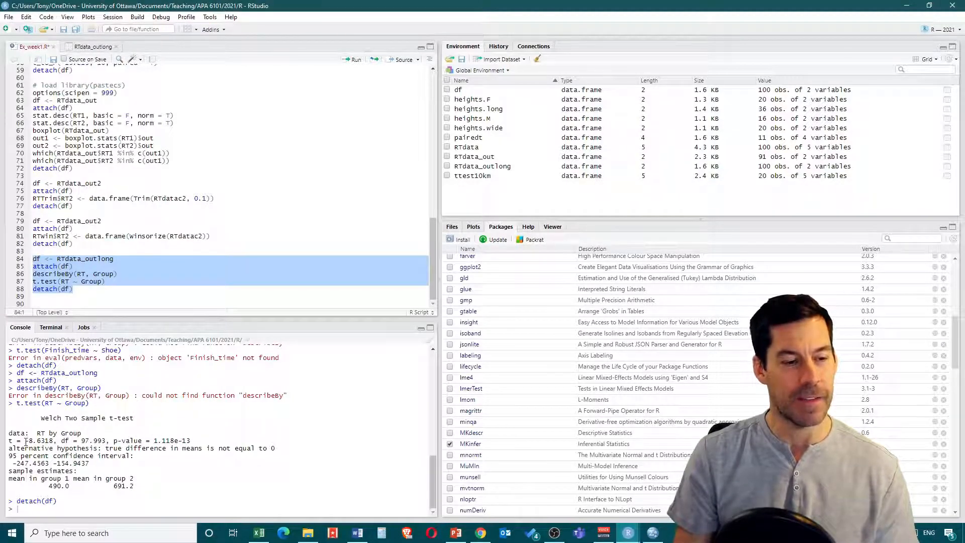
drag(26, 441, 54, 441)
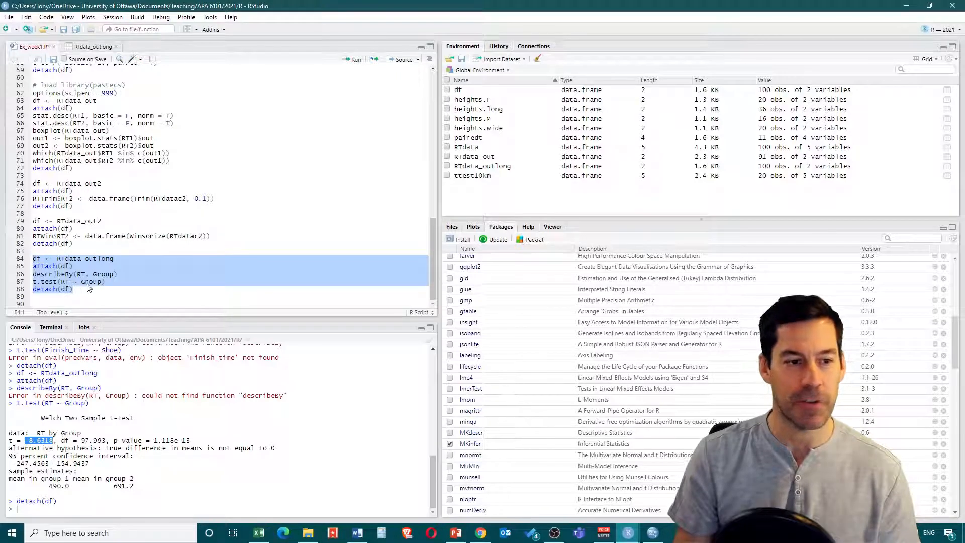
Step: Change the t.test call to boot.t.test(RT ~ Group) and run the whole RTdata_outlong block
click(85, 282)
drag(112, 284, 31, 285)
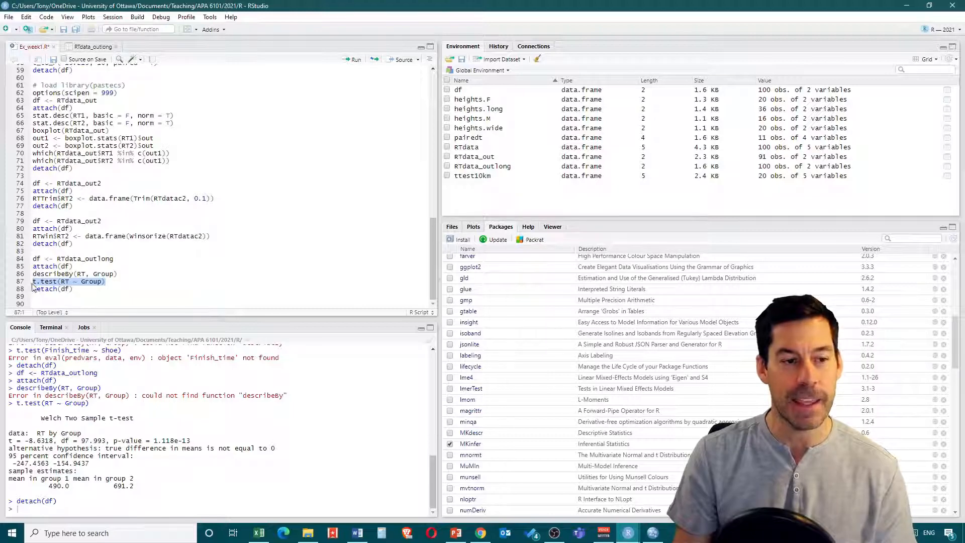
key(Left)
text(b)
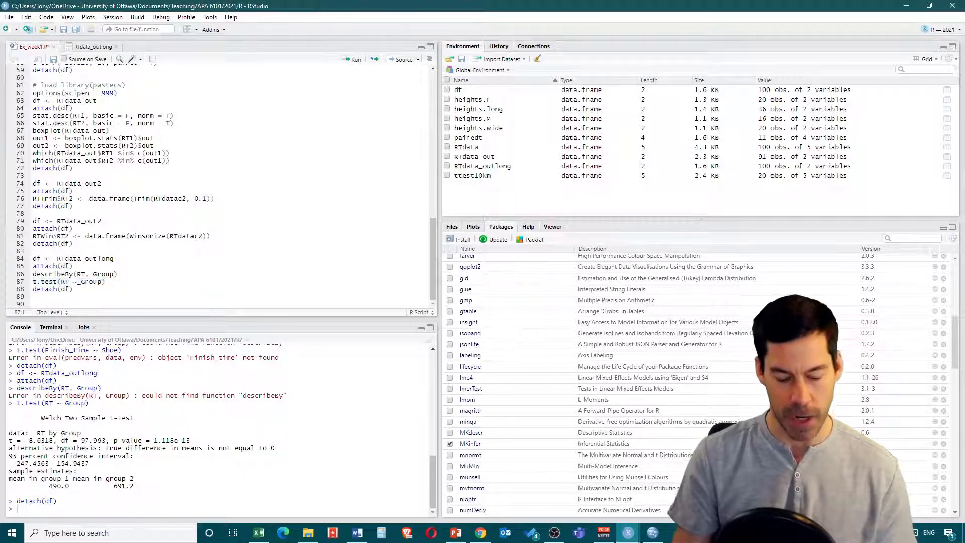
text(oot.)
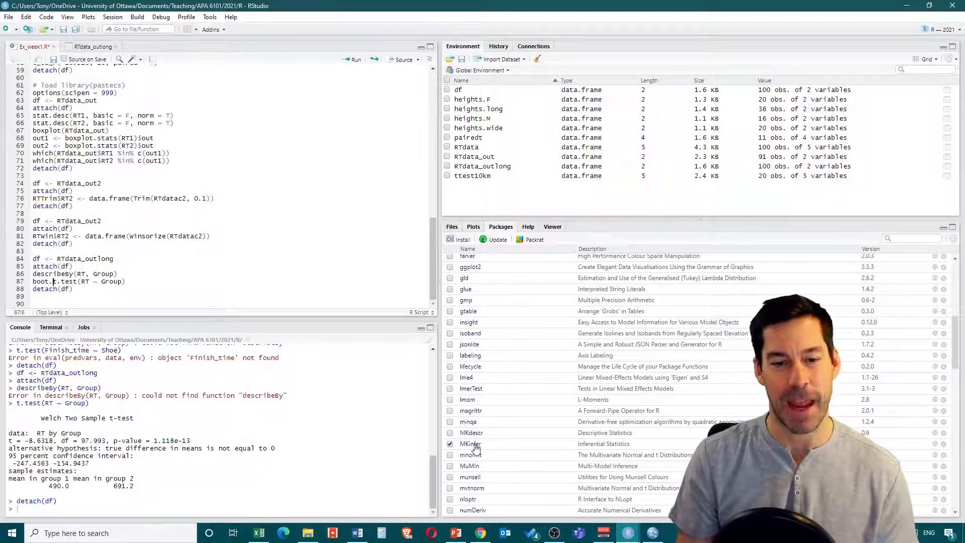
drag(79, 288, 27, 259)
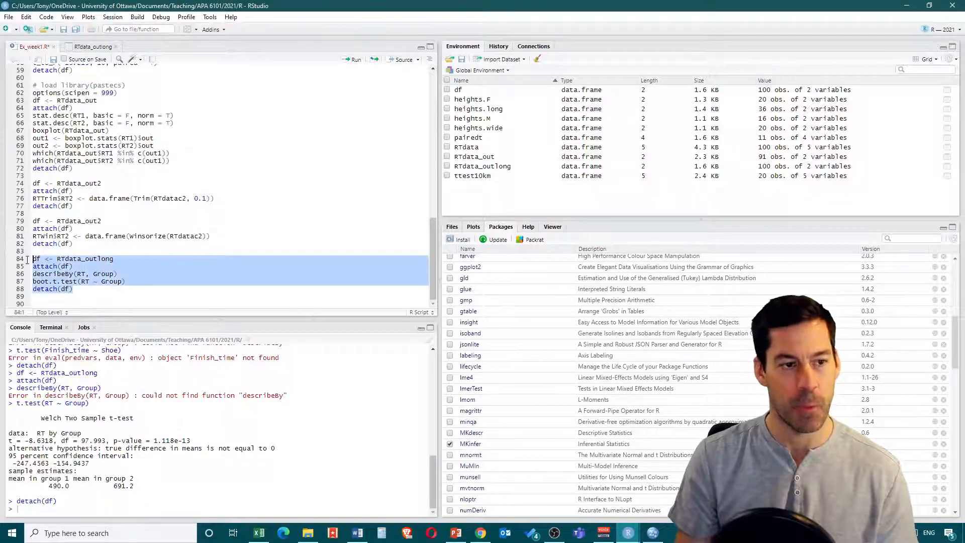
click(354, 59)
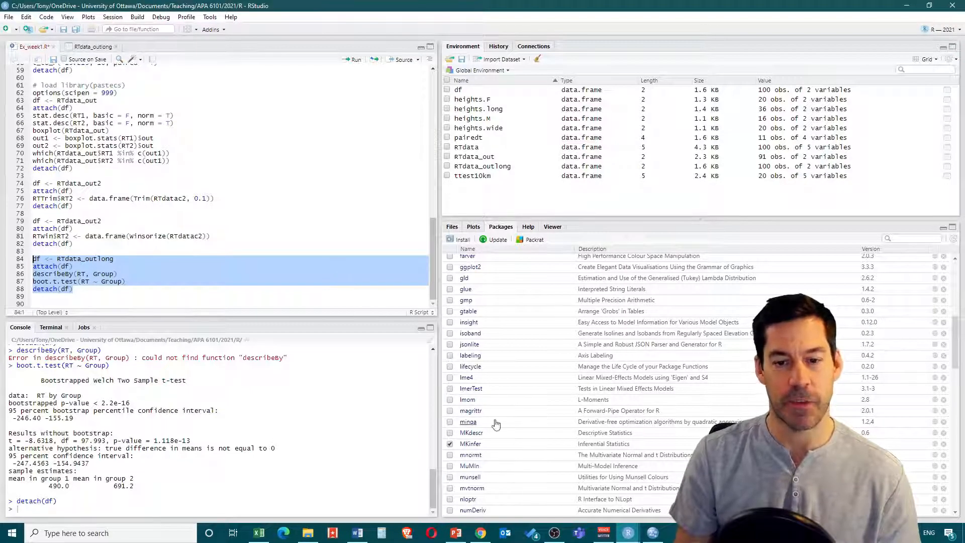
Step: Switch to SPSS and set up an independent-samples t-test of RT with Group as grouping variable, groups 1 and 2
click(654, 534)
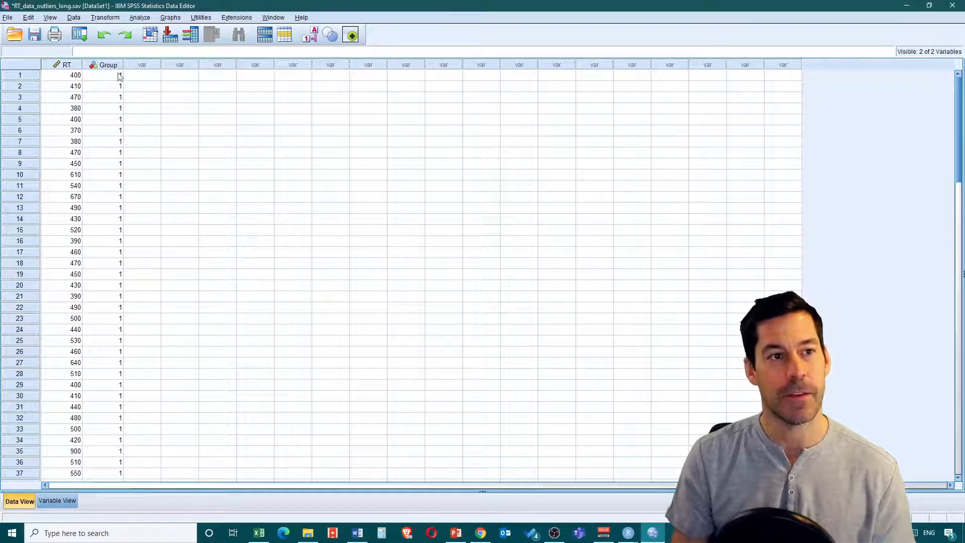
click(140, 18)
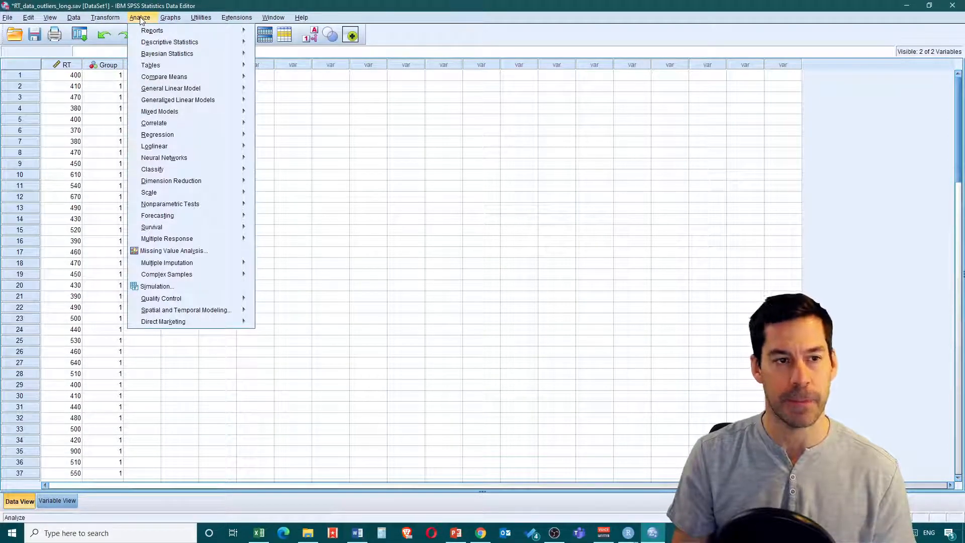
mouse_move(212, 80)
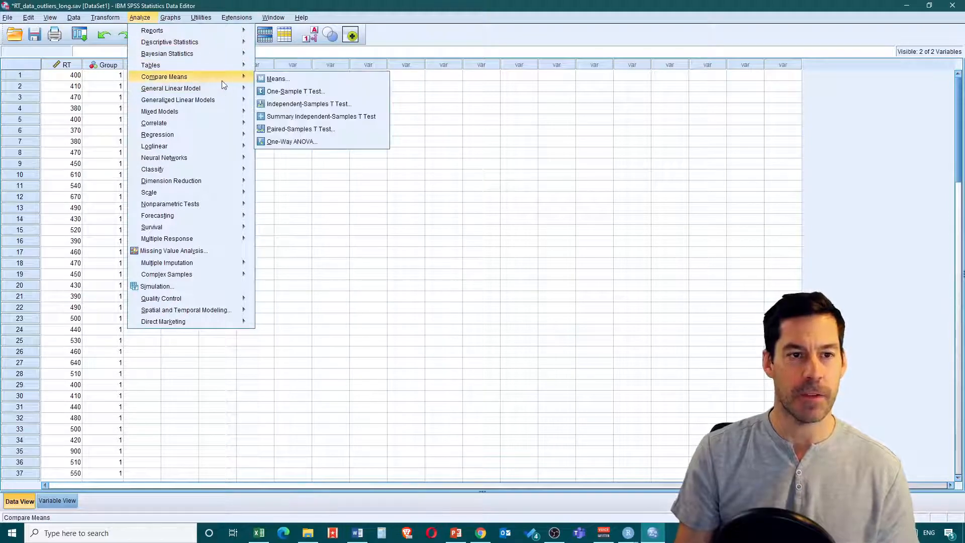
click(290, 108)
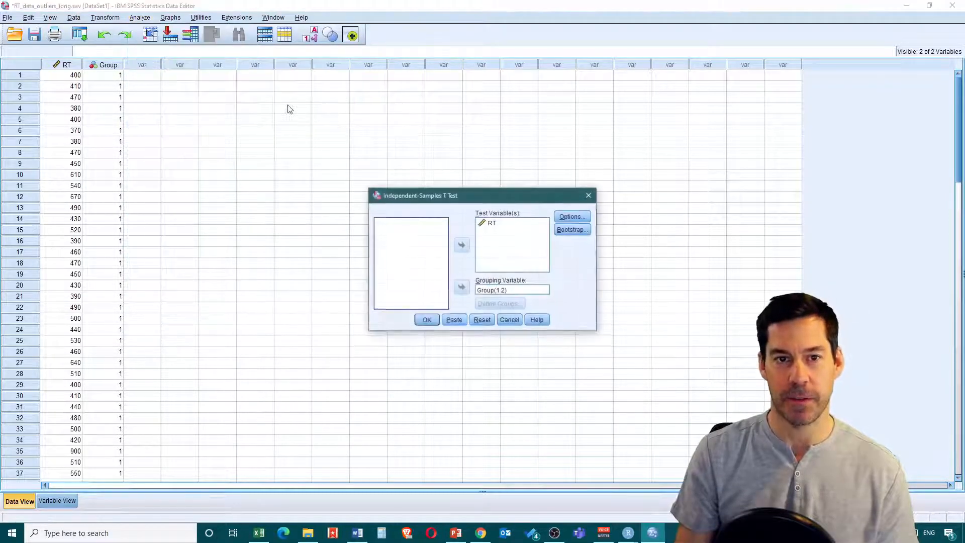
click(494, 223)
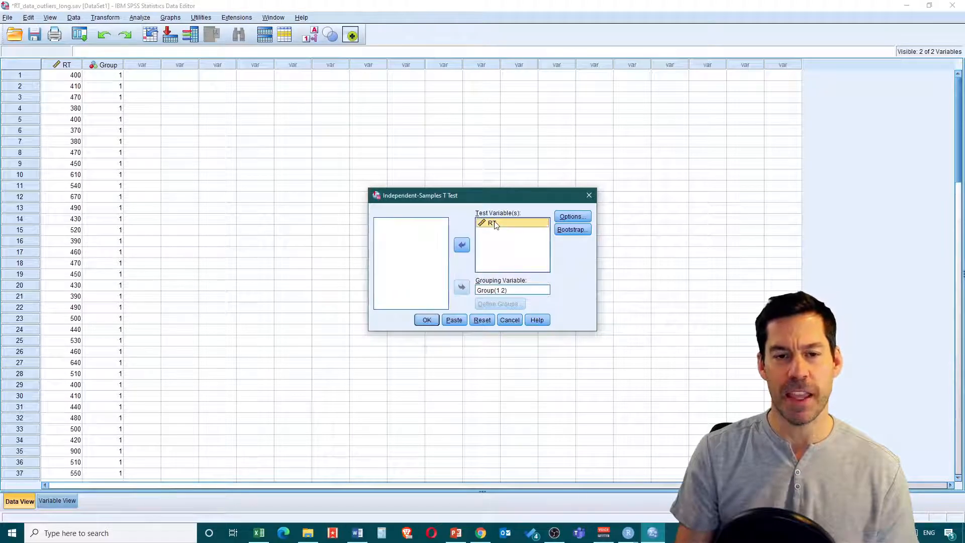
click(493, 292)
click(499, 303)
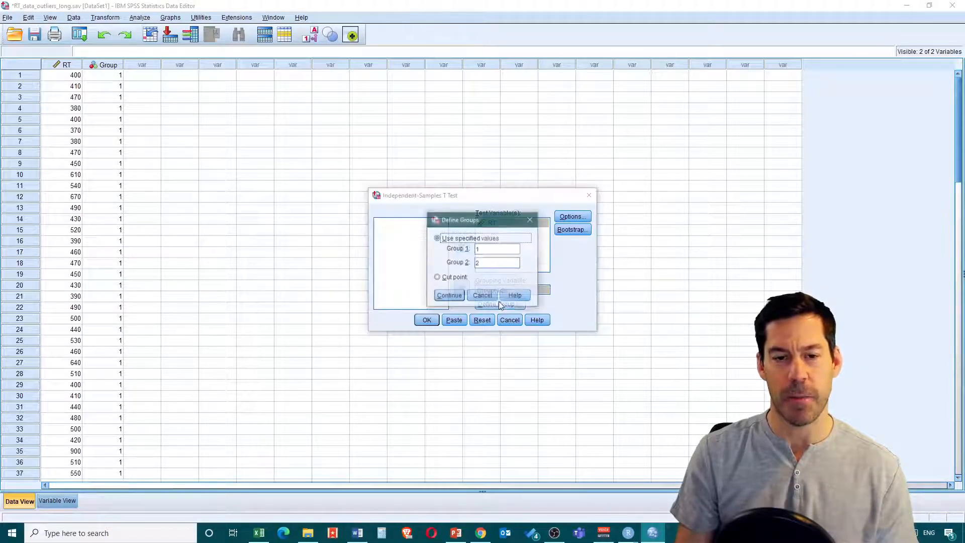
click(449, 295)
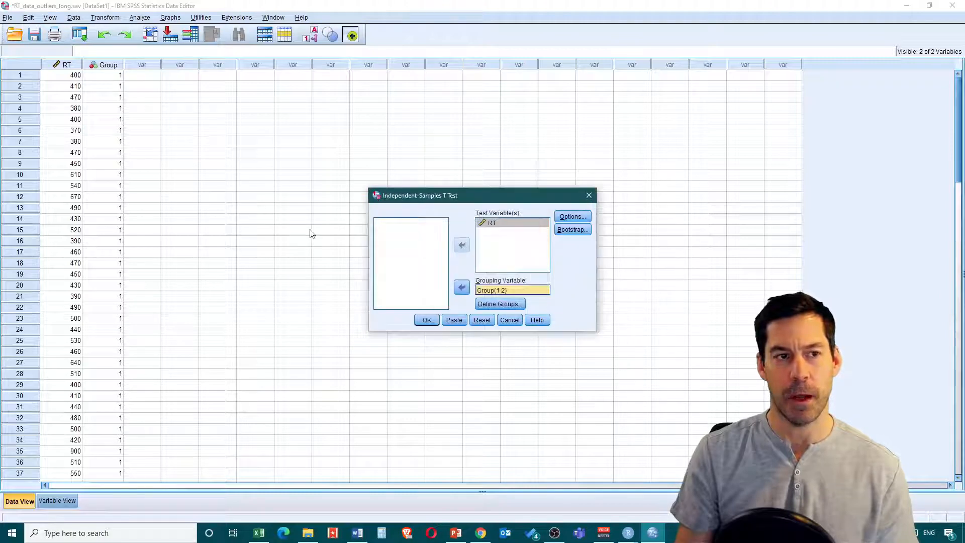
Step: Enable bootstrapping with 1000 samples and 95% percentile confidence intervals, and run the independent-samples t-test
click(575, 231)
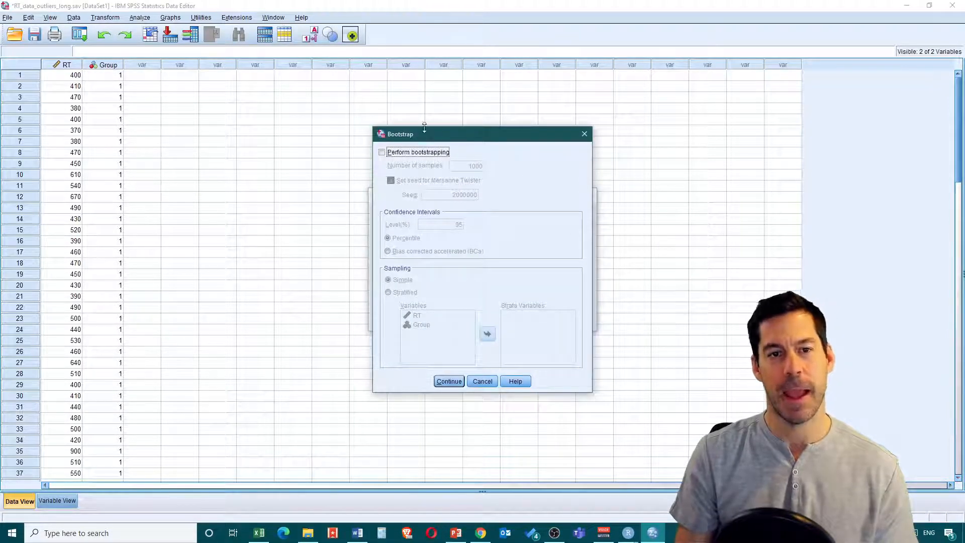
click(382, 153)
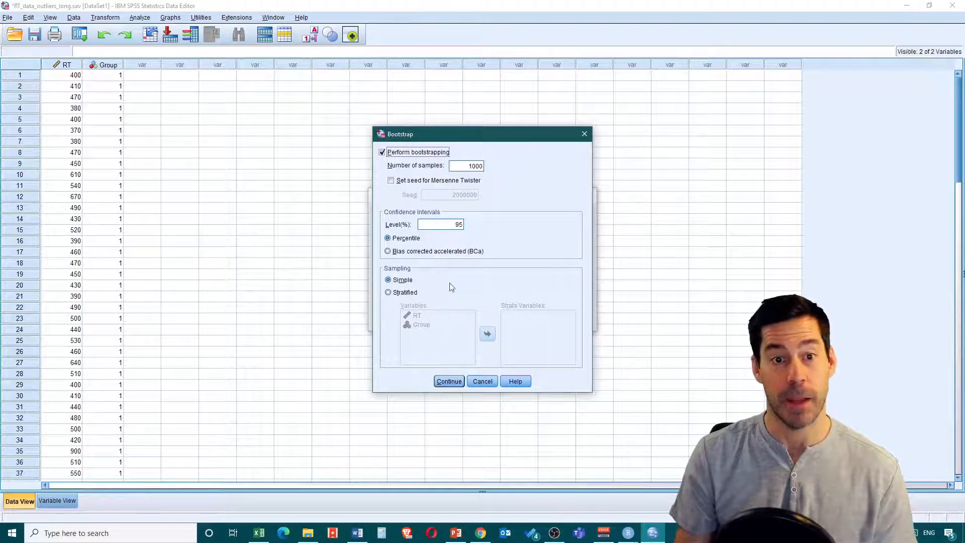
click(446, 383)
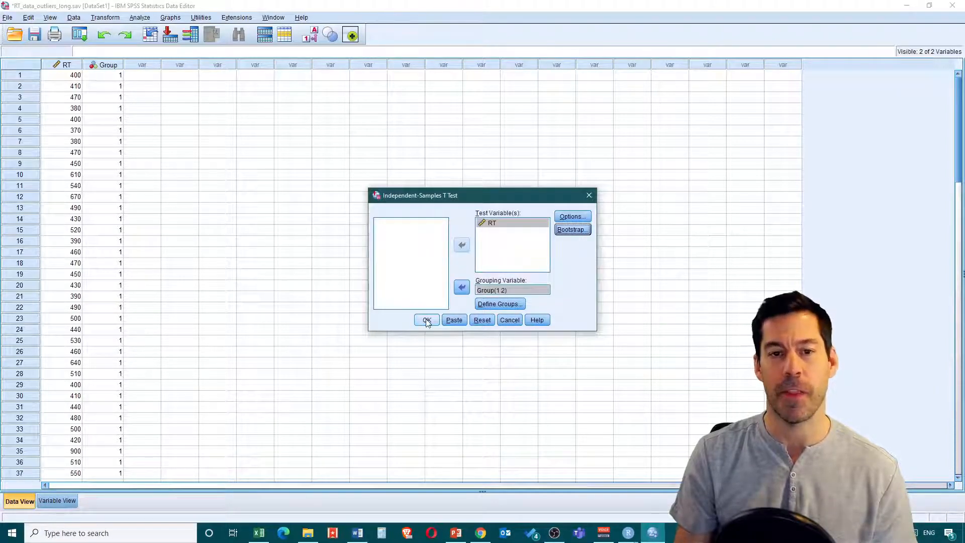
click(426, 321)
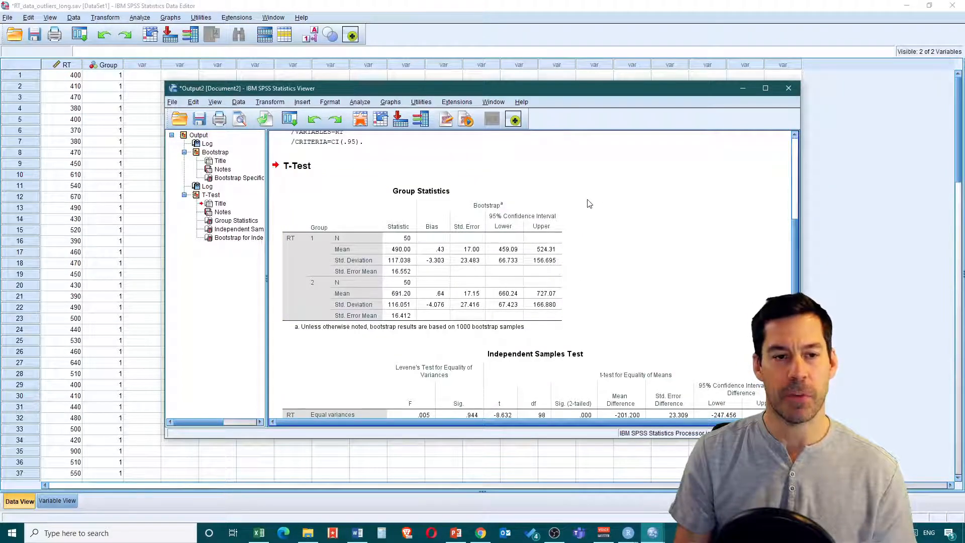
Step: Maximize the output viewer and compare the Independent Samples Test table with the Bootstrap for Independent Samples Test table
scroll(578, 203, down, 1)
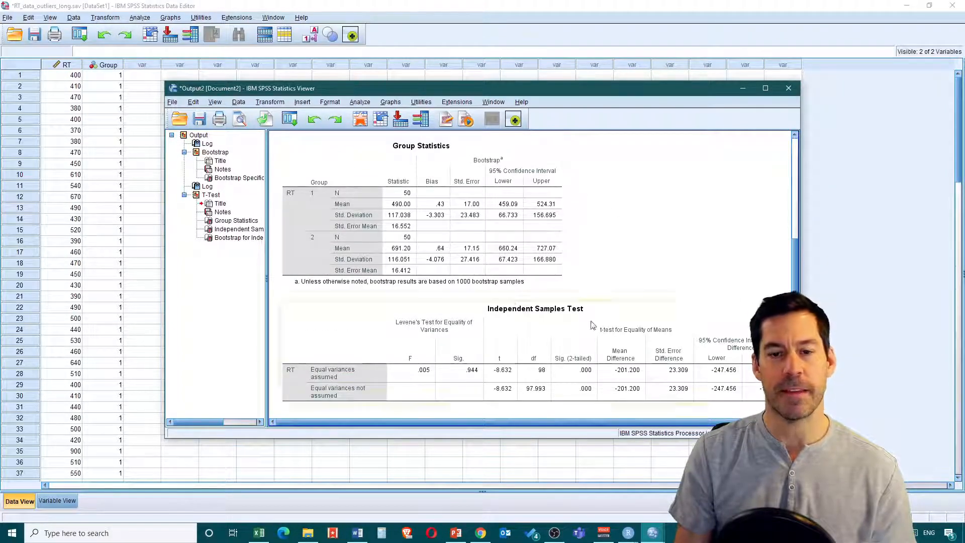
click(764, 89)
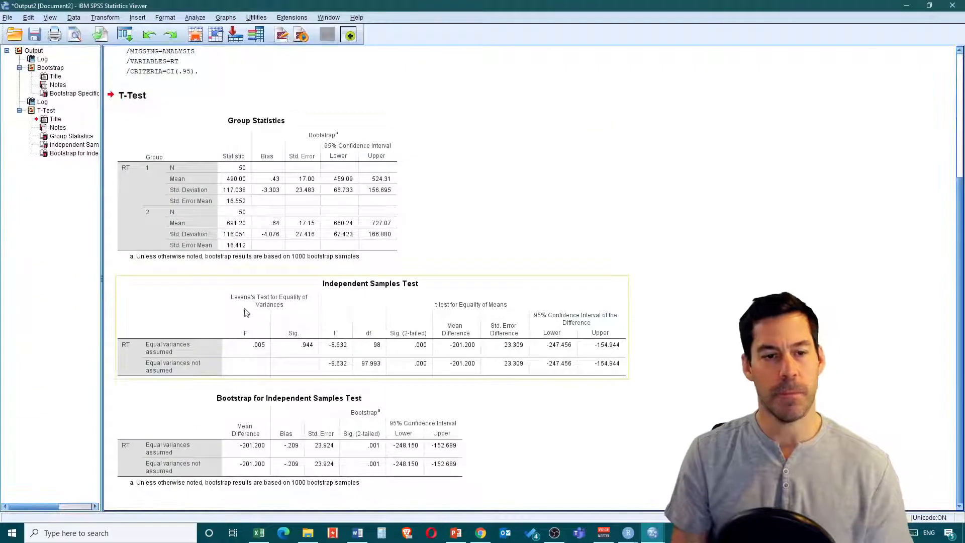
click(291, 350)
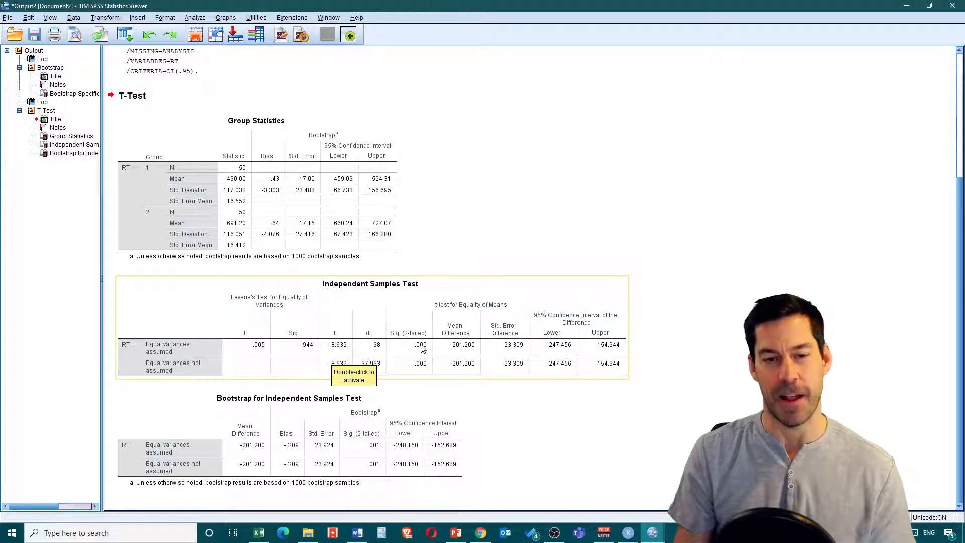
click(435, 233)
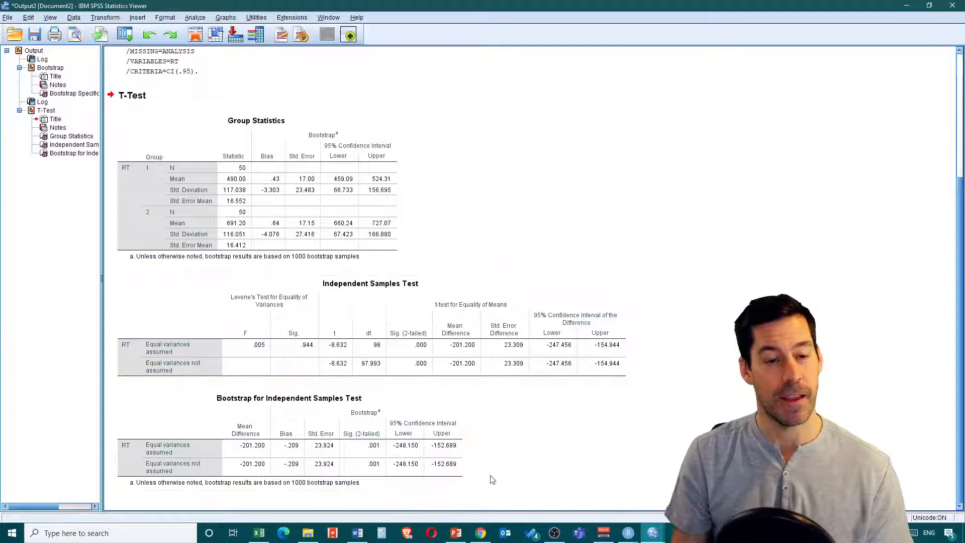
click(377, 450)
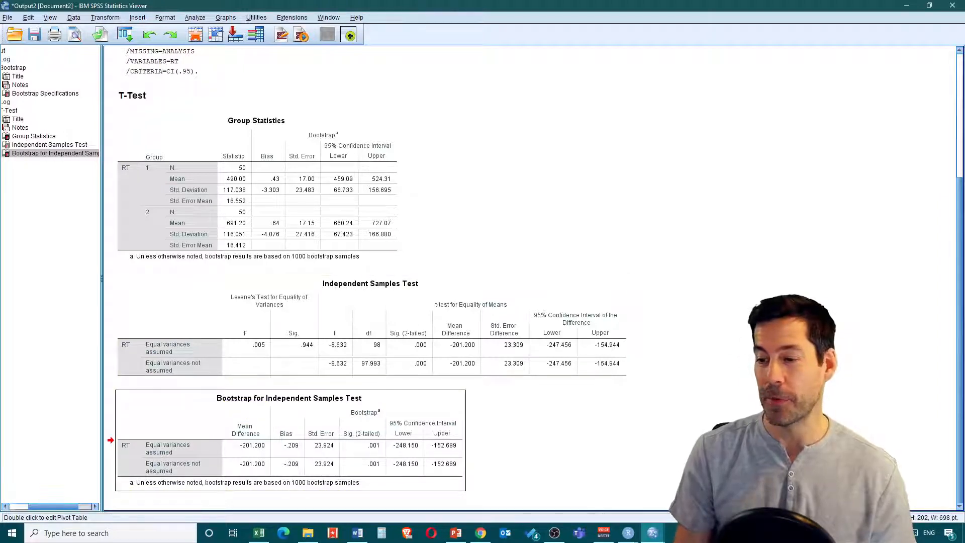
key(alt+Tab)
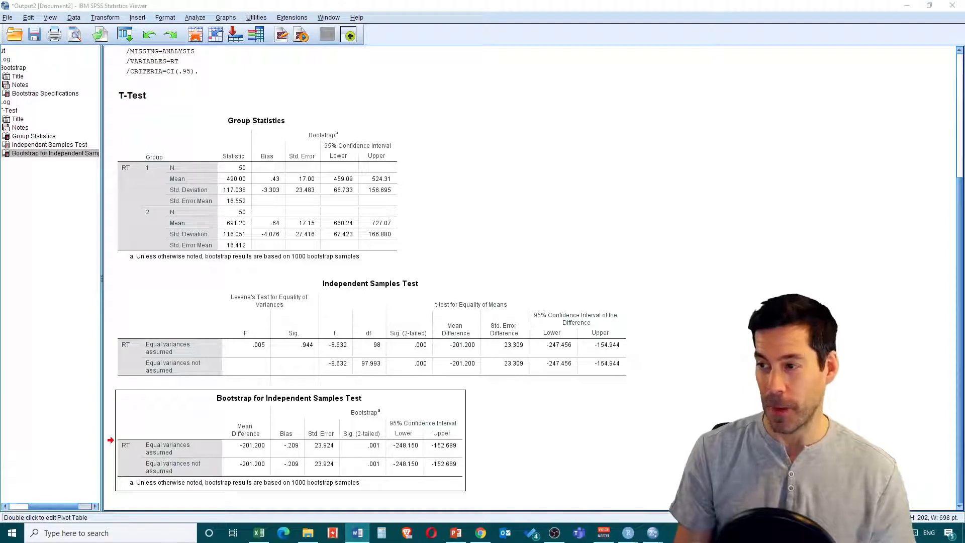